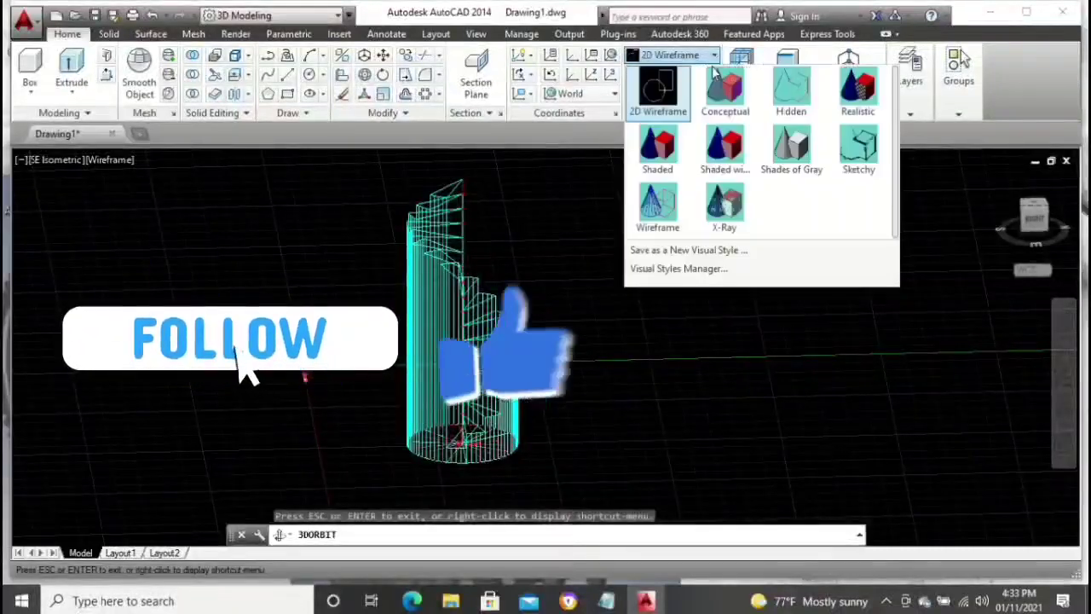
Show the spiral stair model in the Conceptual visual style and orbit it to examine its steps from another angle
left_click(480, 236)
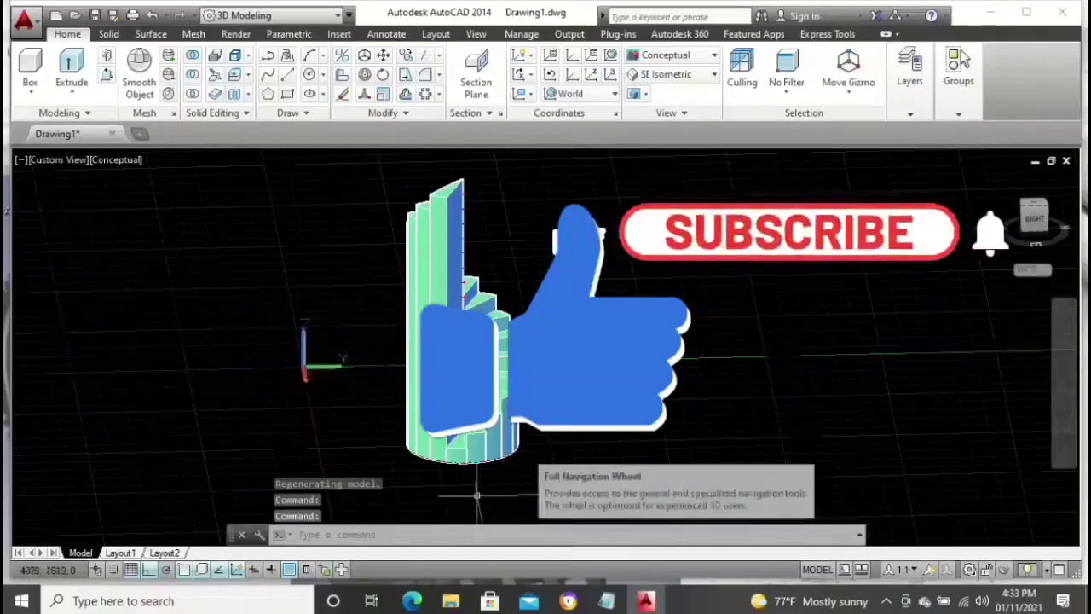
scroll(520, 499, "up", 3)
scroll(484, 475, "down", 5)
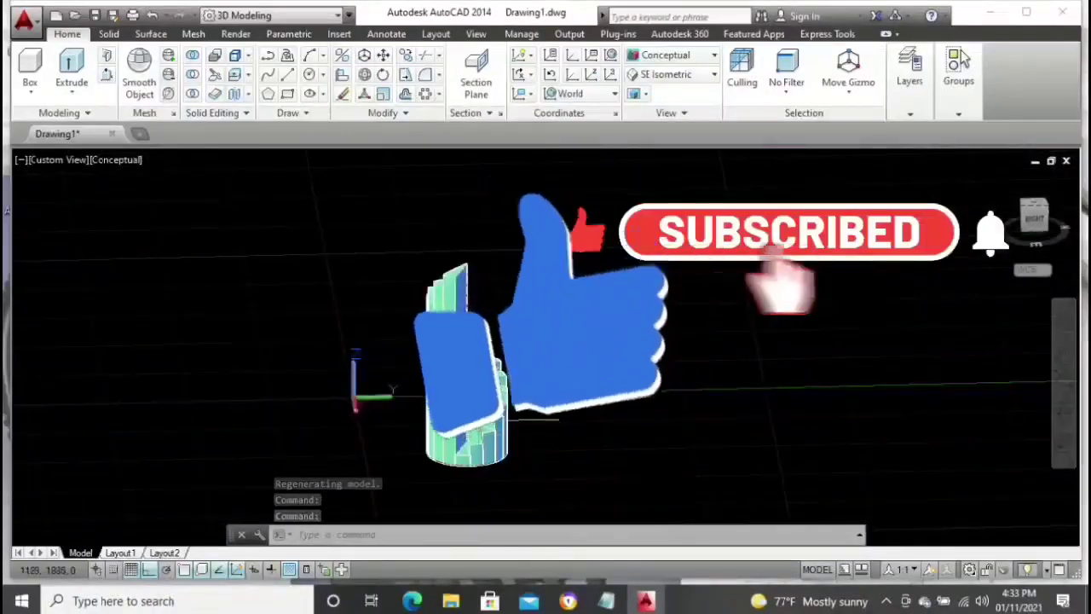
scroll(484, 475, "up", 2)
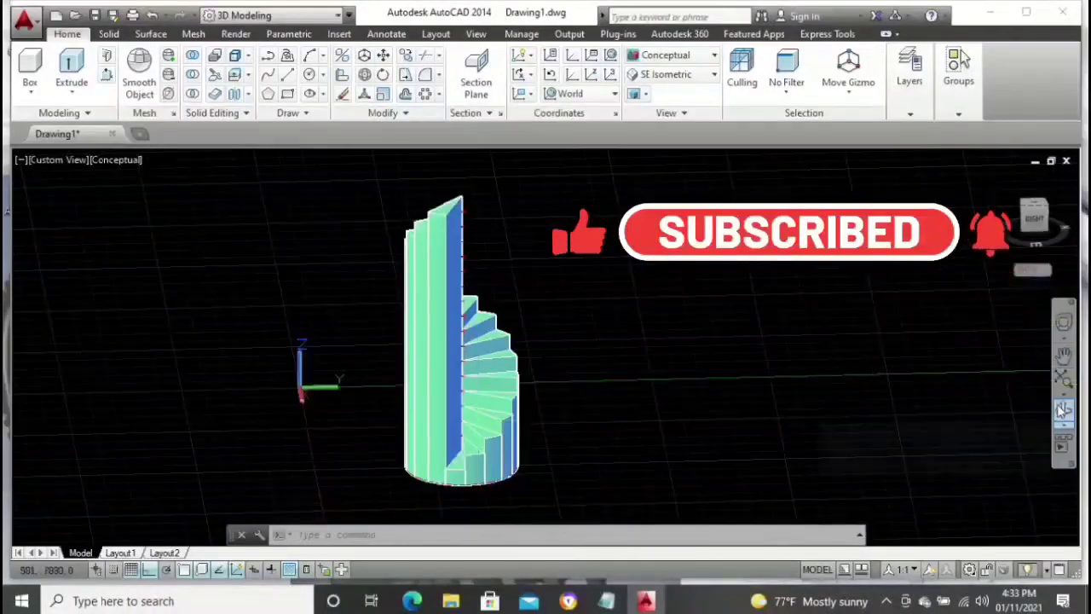
left_click(1064, 410)
left_click_drag(568, 480, 642, 383)
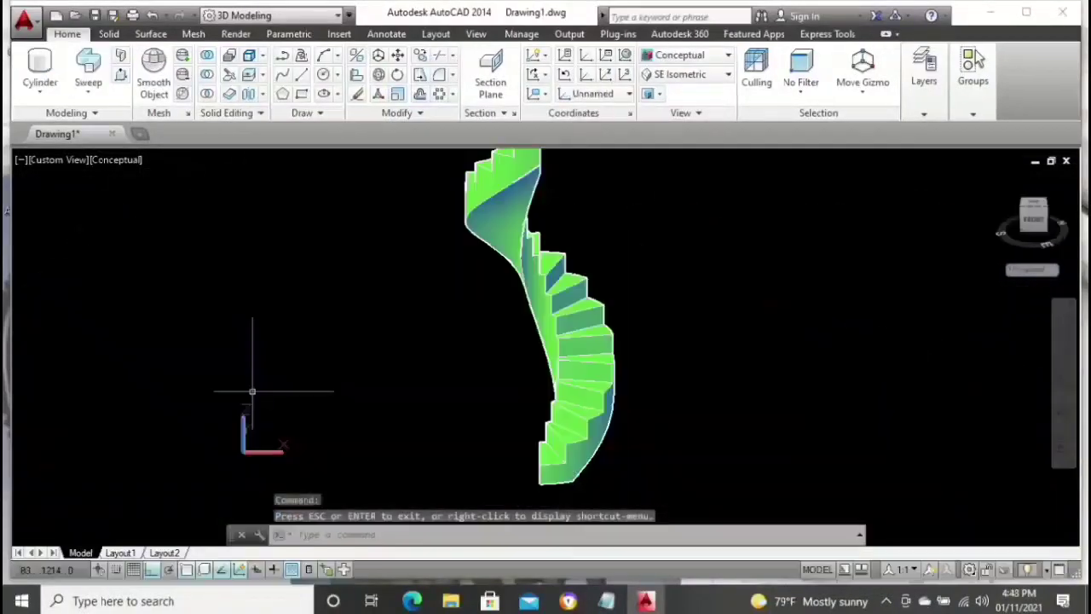
left_click(245, 450)
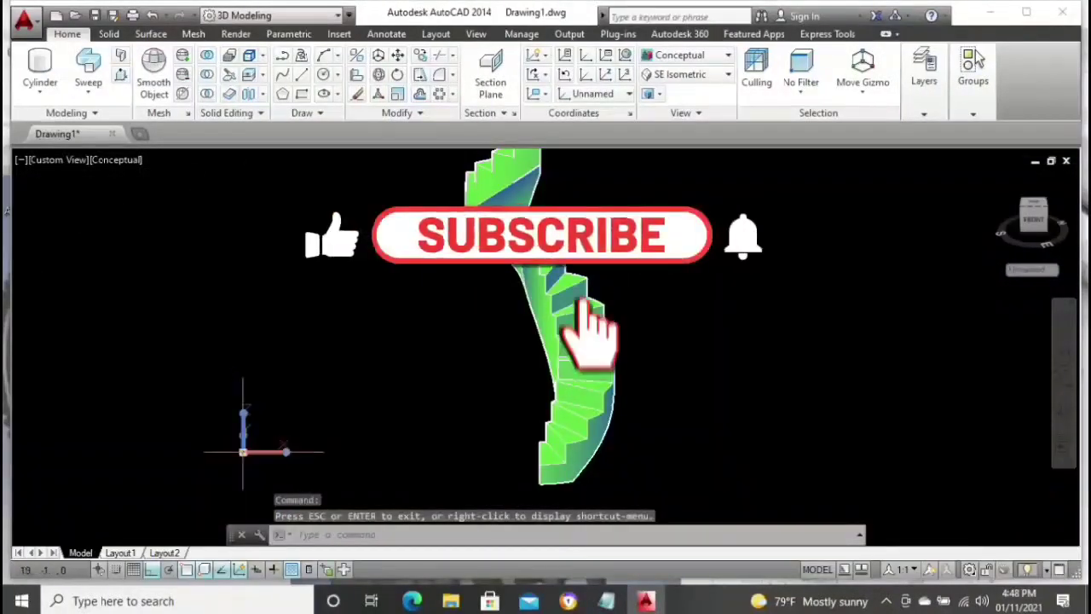
left_click(245, 450)
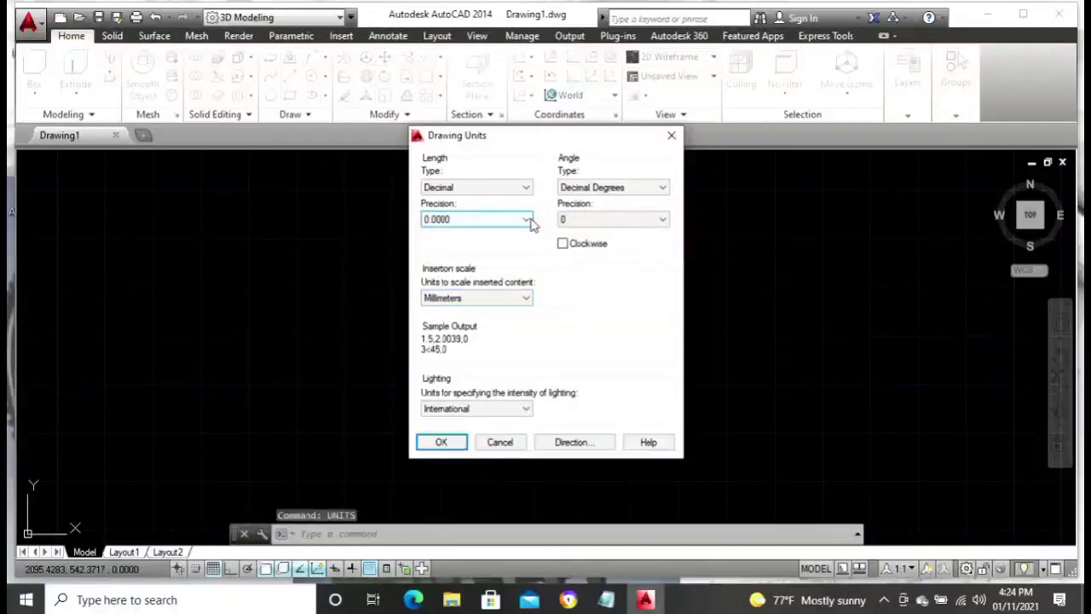
Set the drawing's length precision to 0 in the drawing units settings and accept them
left_click(526, 219)
left_click(492, 233)
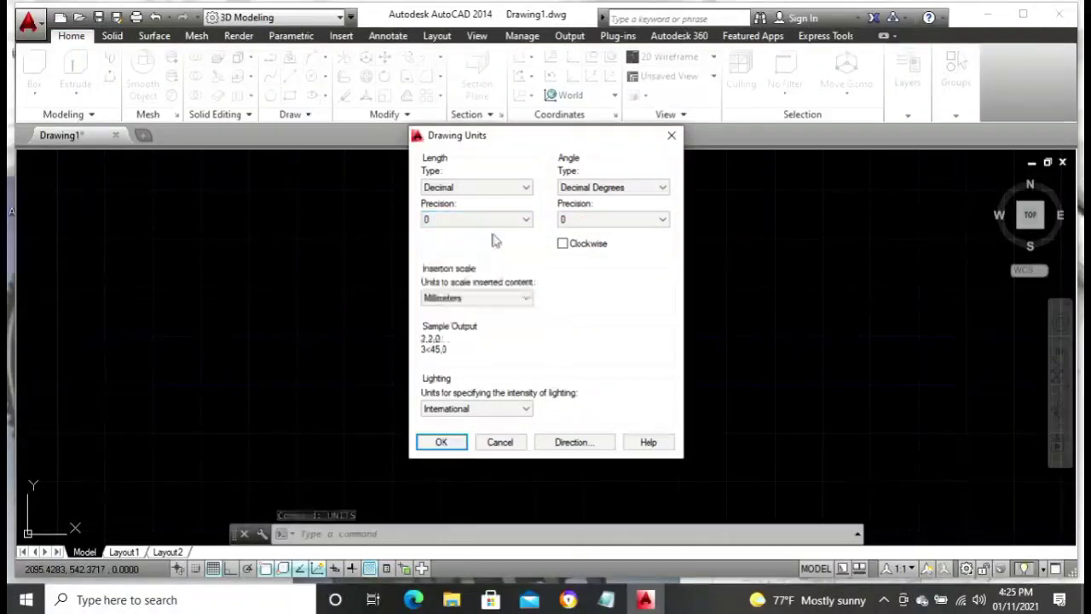
left_click(456, 444)
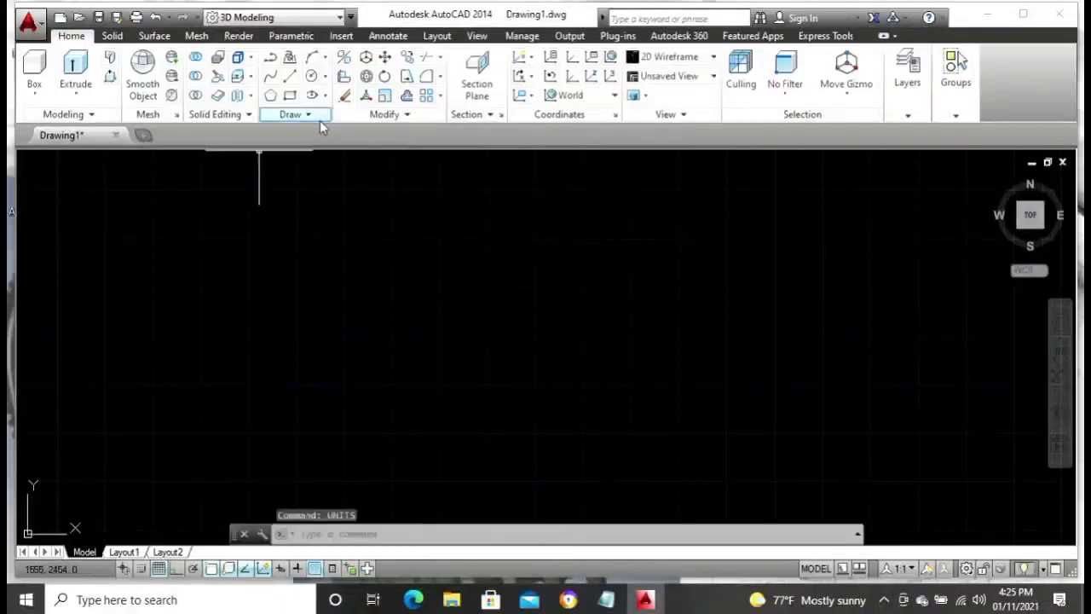
Draw a circle with a radius of 600 in the empty drawing area
left_click(312, 77)
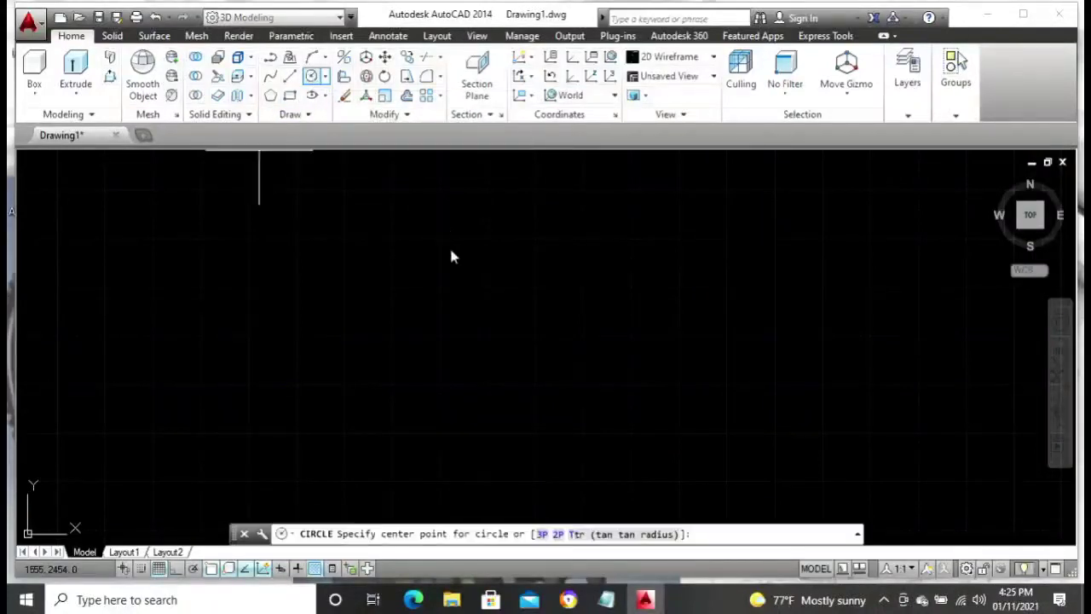
left_click(433, 323)
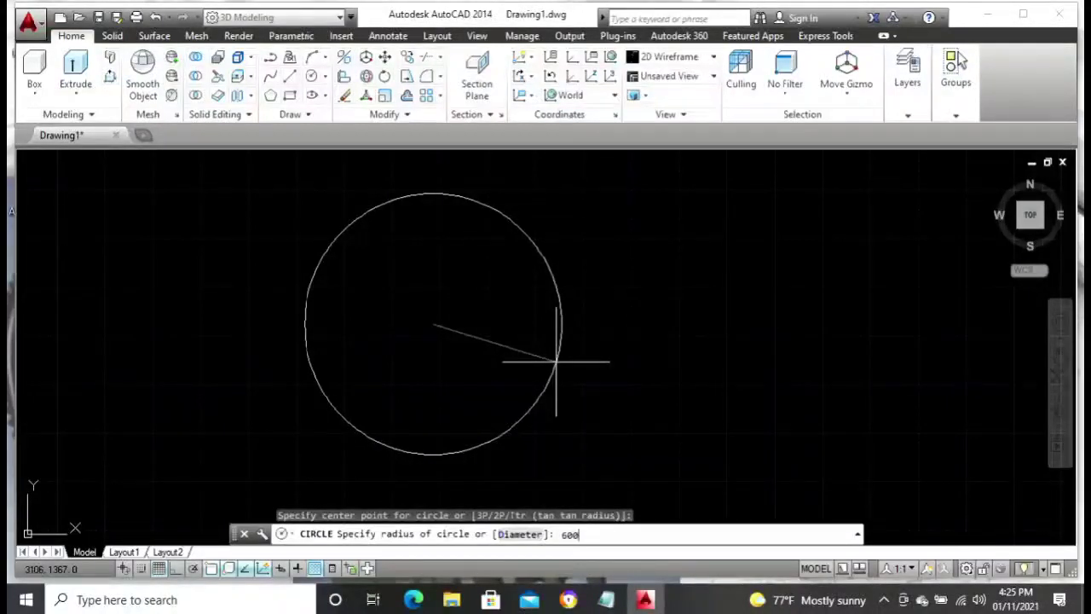
key("Return")
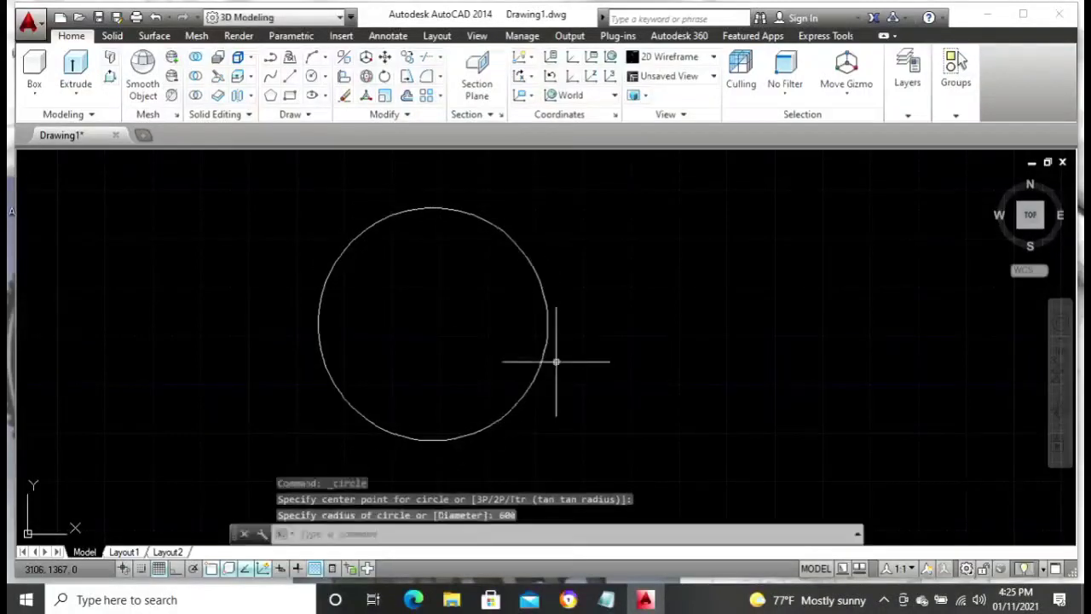
With Ortho on, draw a horizontal line from the circle's center to its right-hand quadrant
left_click(290, 77)
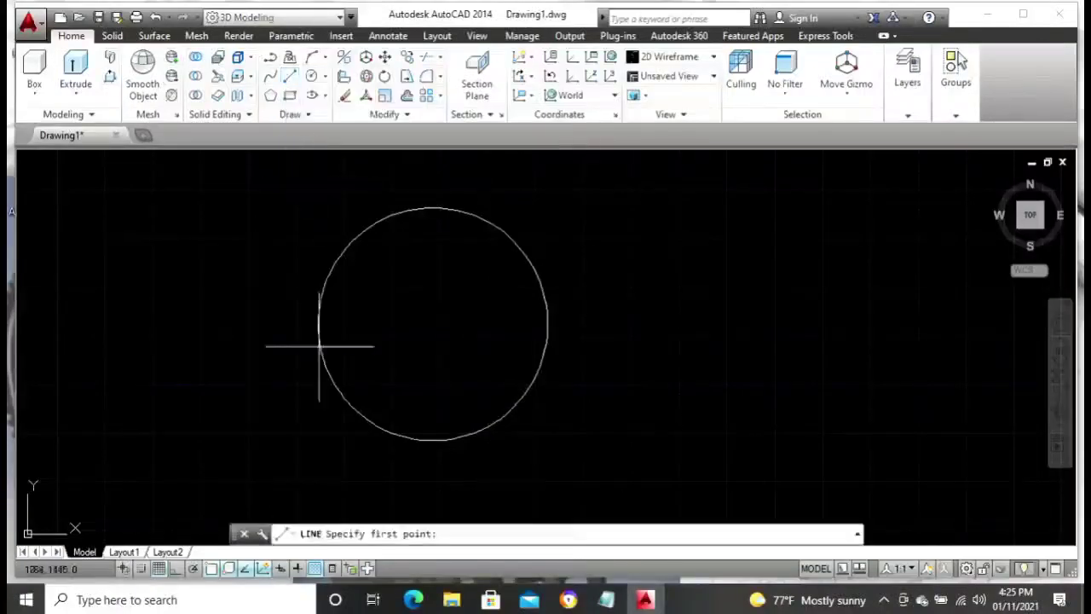
left_click(176, 568)
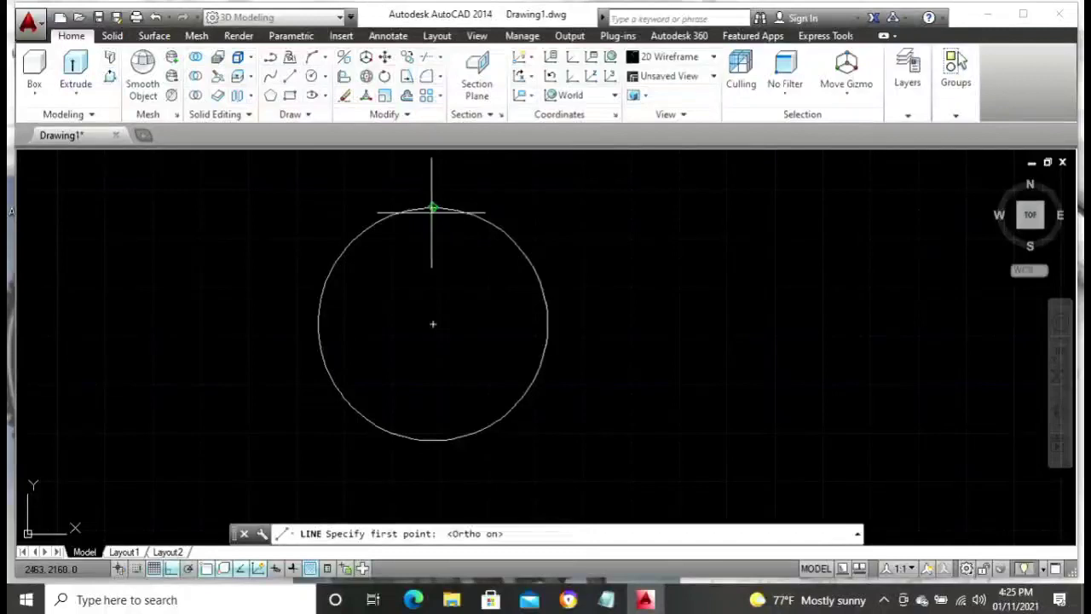
left_click(433, 323)
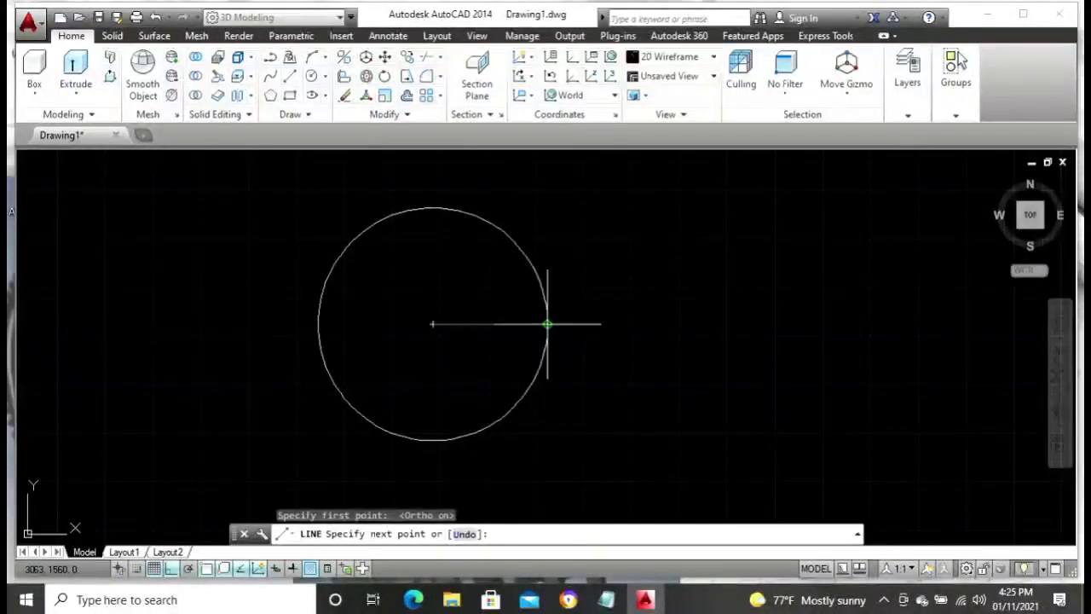
left_click(547, 324)
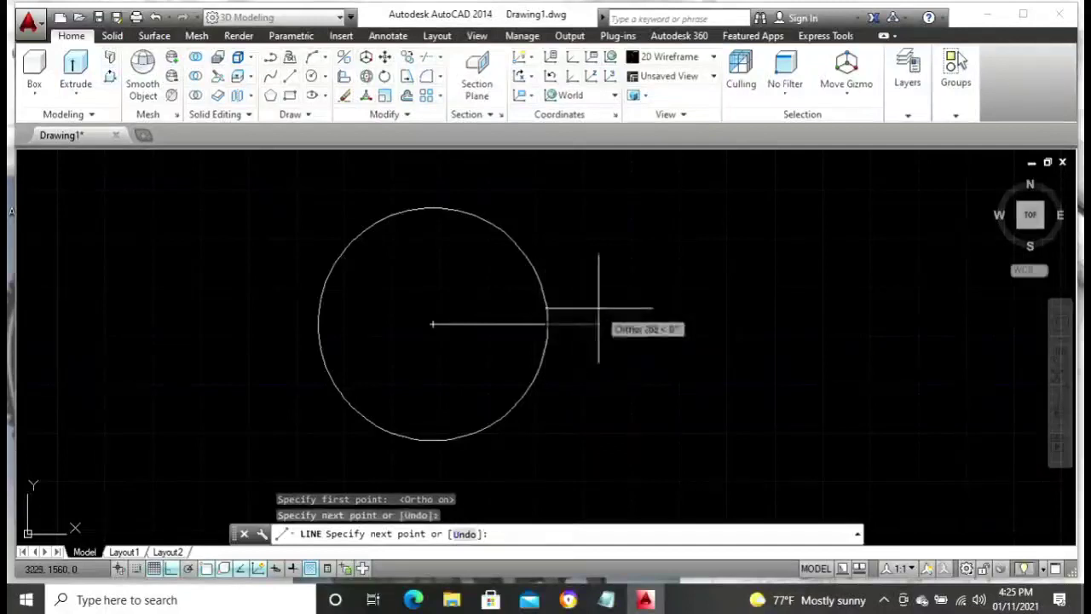
right_click(601, 309)
left_click(636, 317)
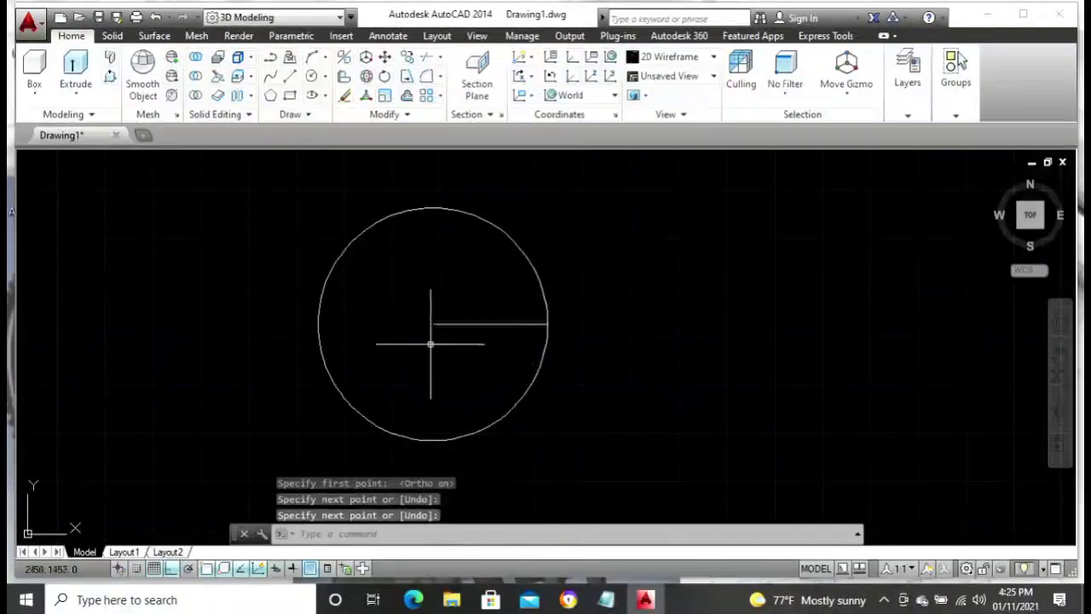
Create a polar array of the radius line around the circle's center point
left_click(441, 97)
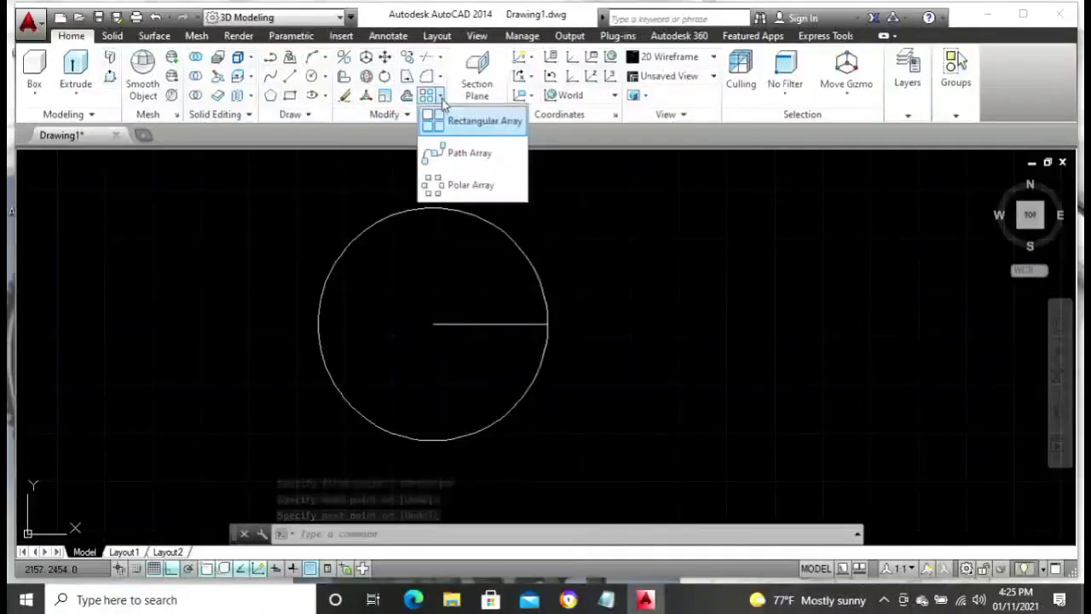
left_click(455, 186)
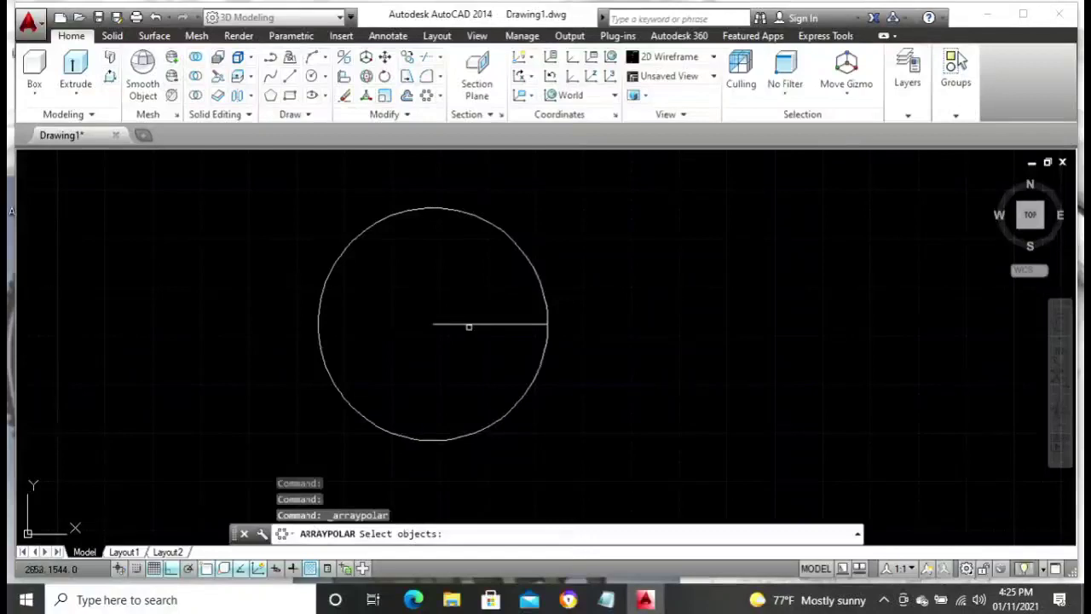
left_click(469, 325)
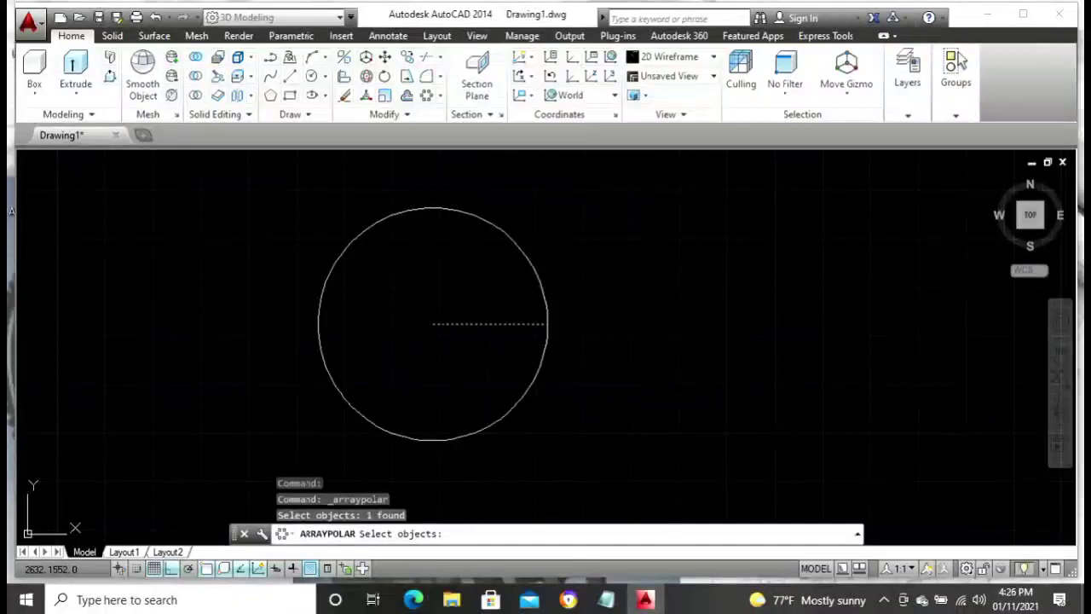
key("Return")
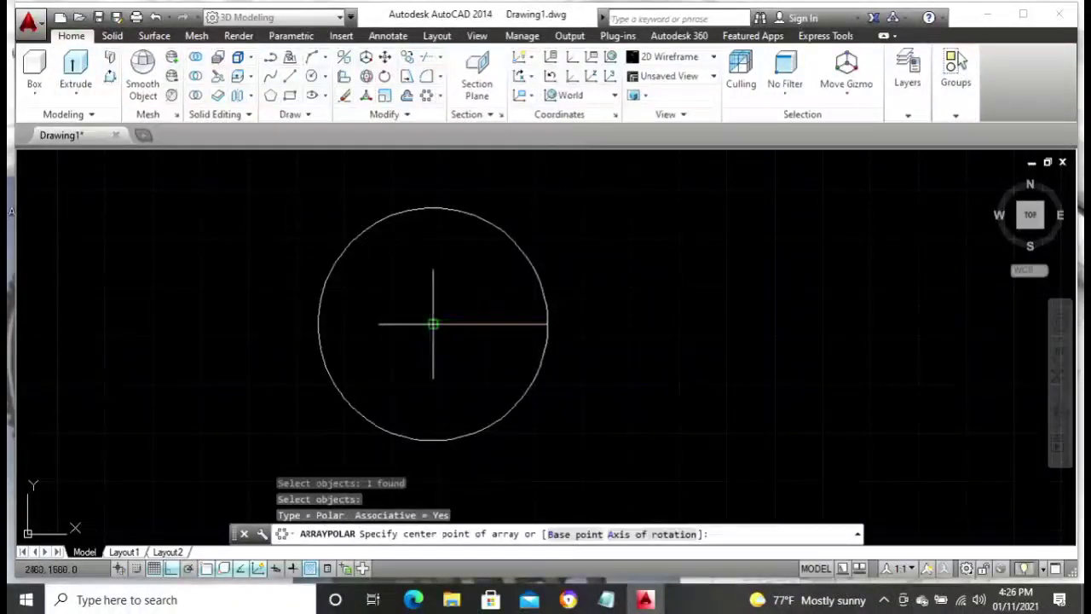
left_click(433, 323)
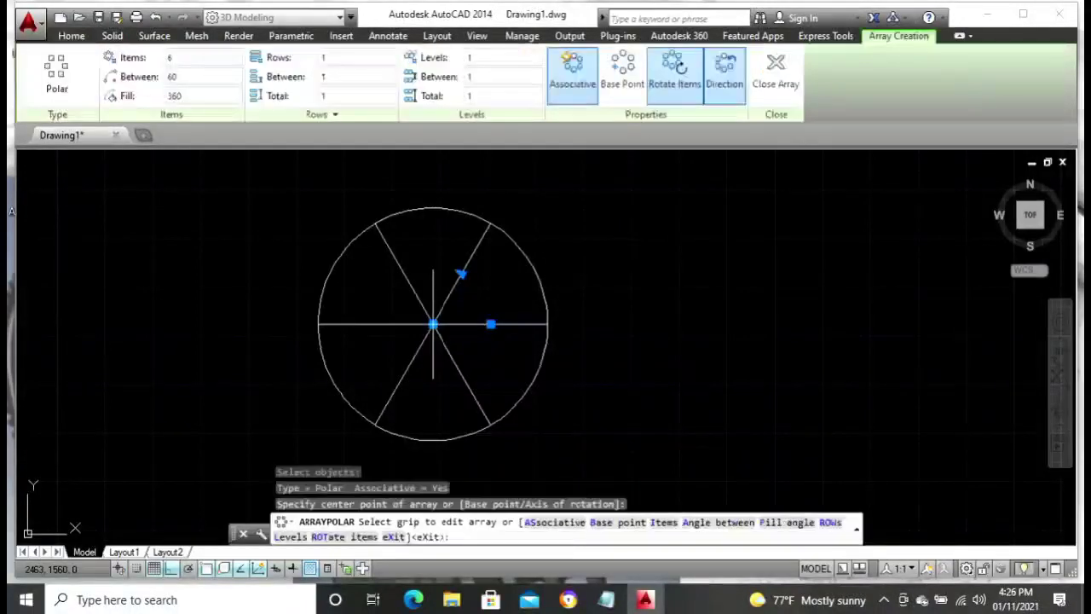
Set the polar array's item count to 18 and finish the array
left_click(177, 57)
type("6")
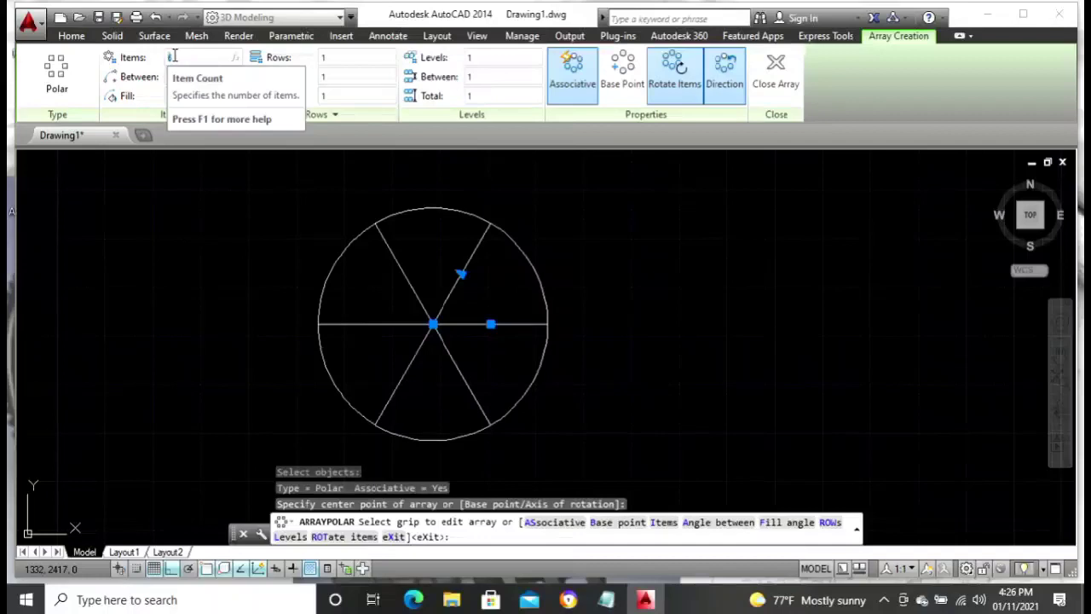
key("BackSpace")
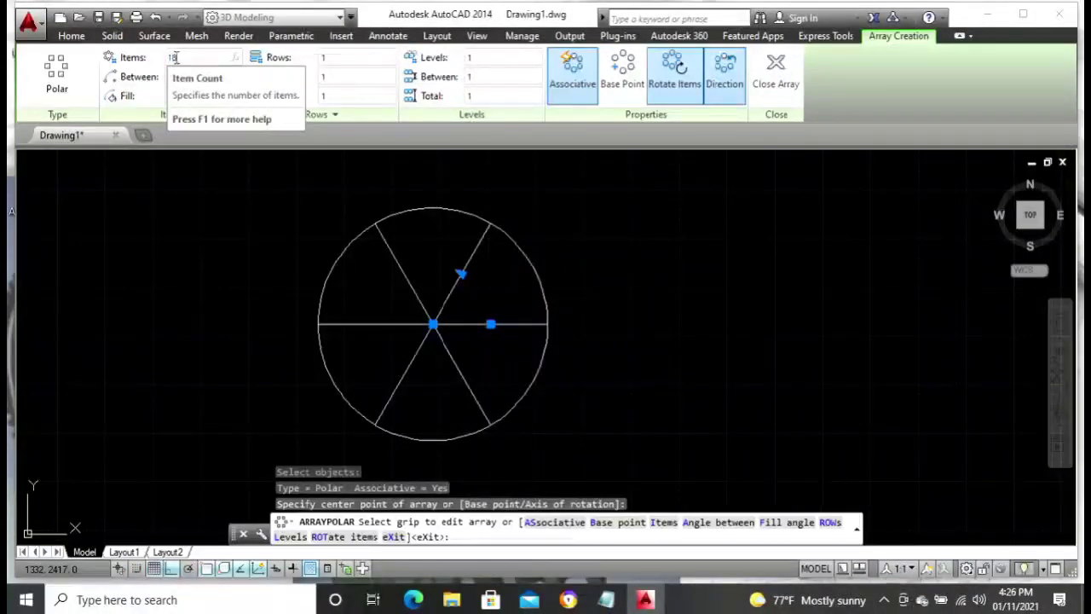
type("18")
key("Return")
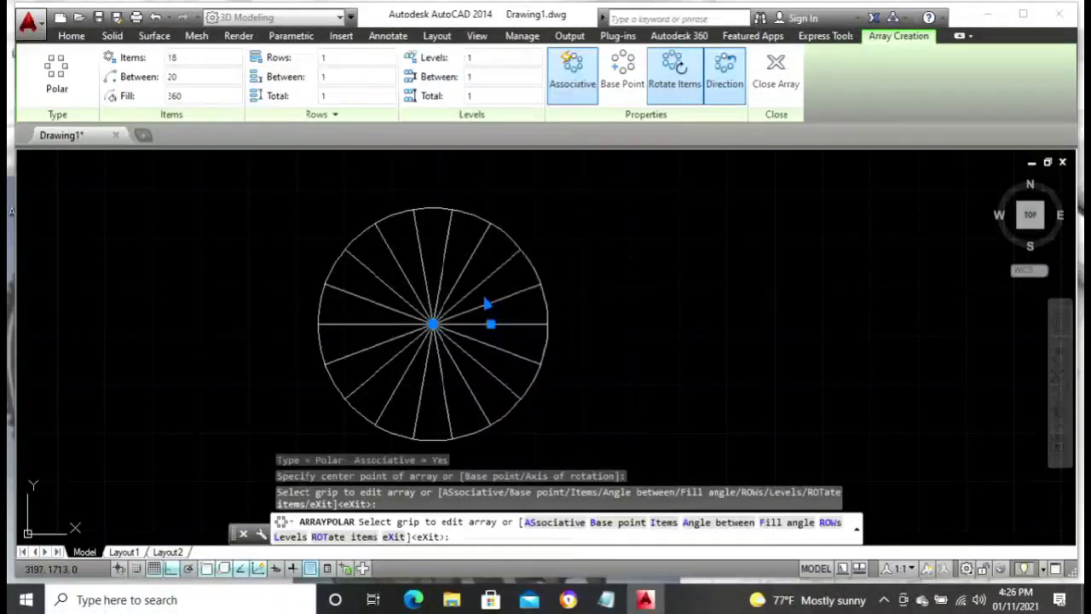
key("Escape")
scroll(486, 268, "down", 4)
scroll(486, 268, "up", 2)
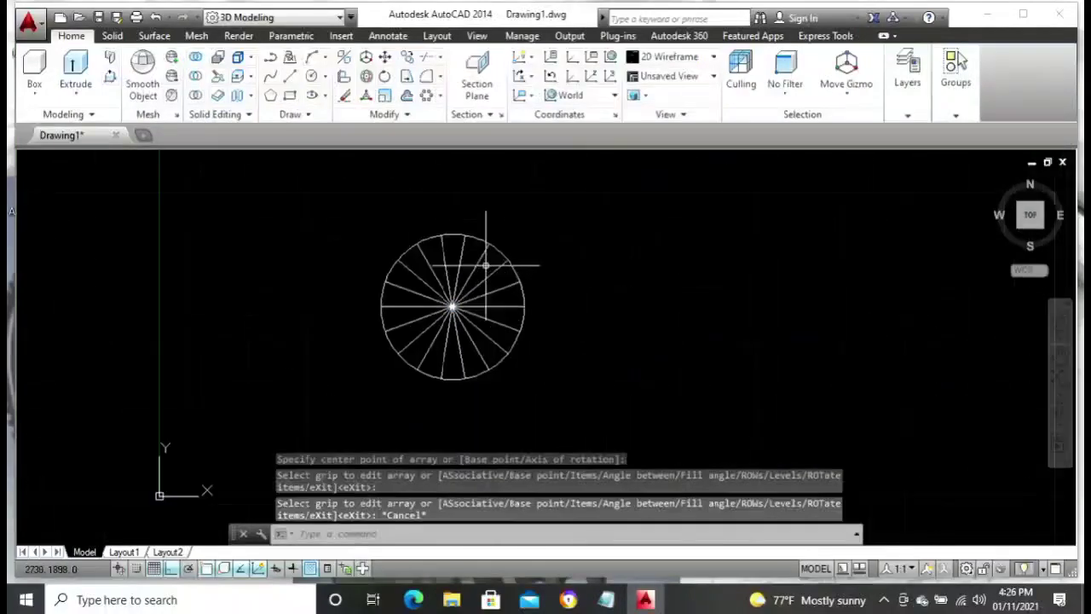
Create three new layers named line, stair and spiral in the layer properties
left_click(906, 116)
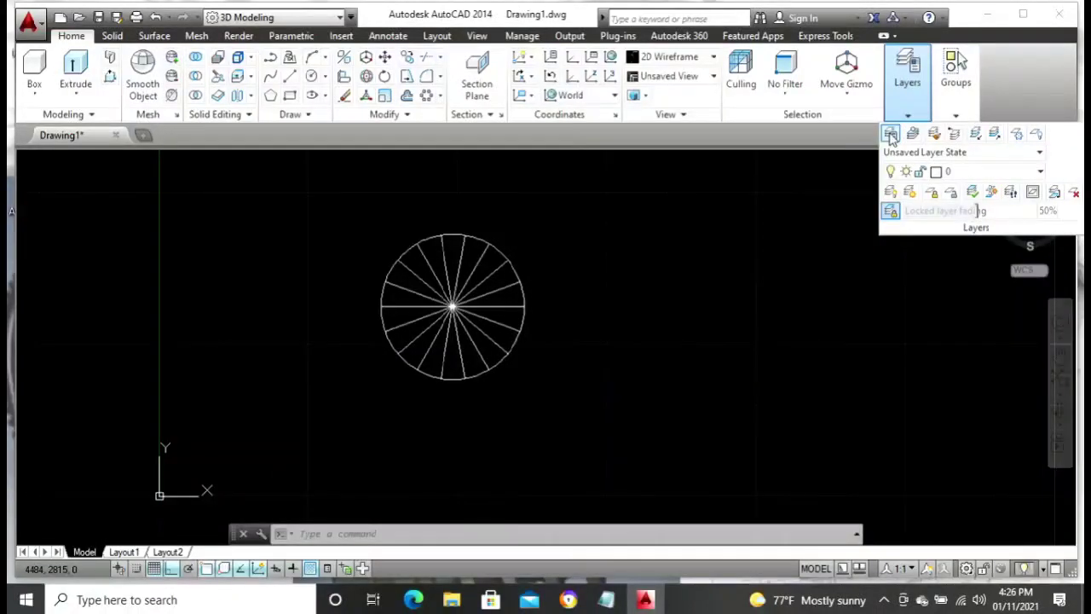
left_click(889, 135)
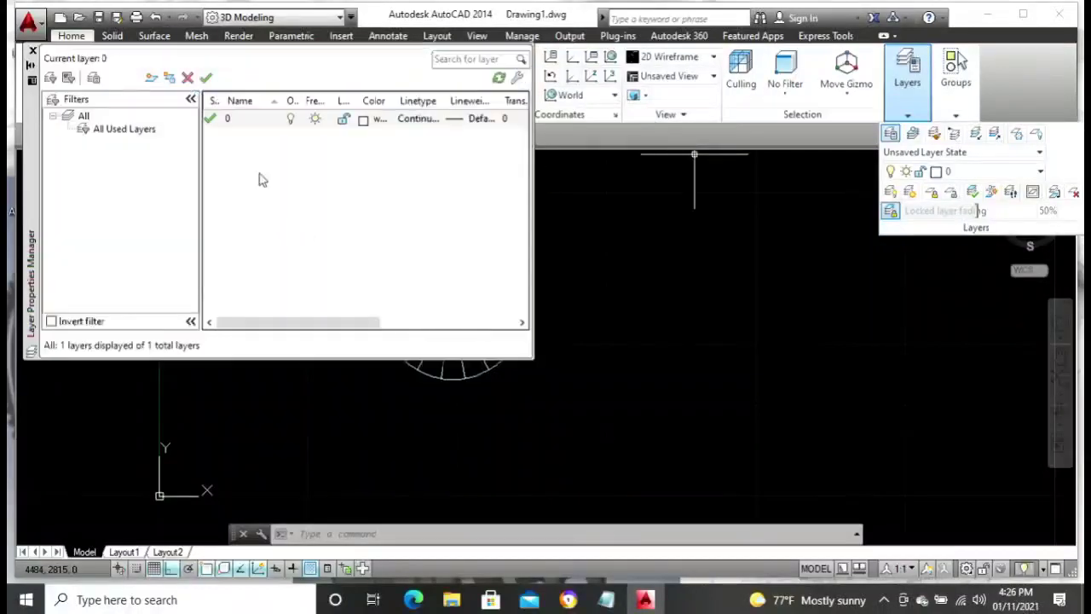
left_click(150, 79)
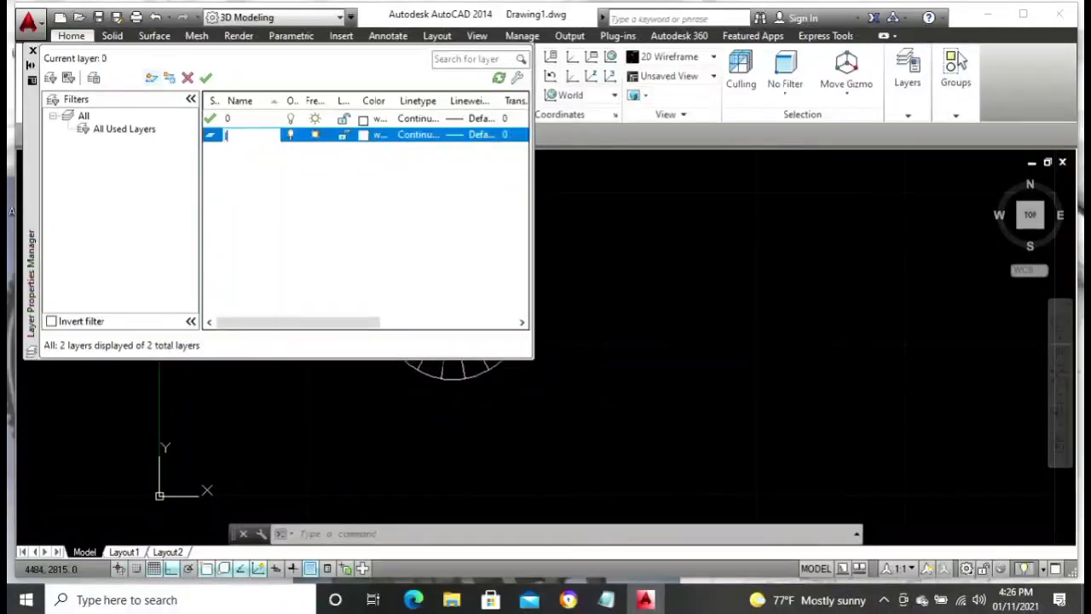
key("Return")
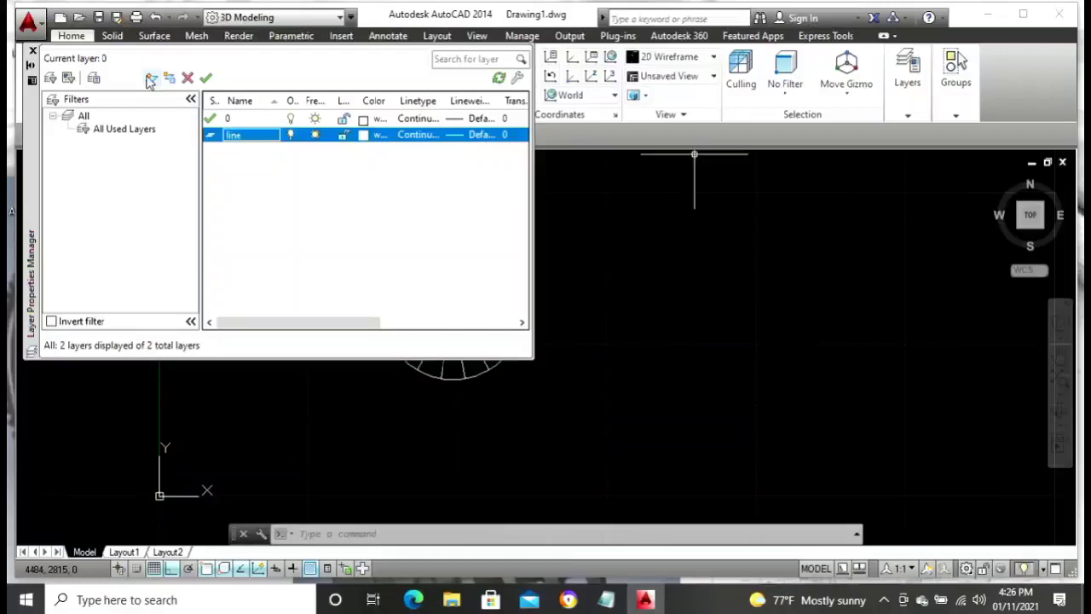
left_click(152, 78)
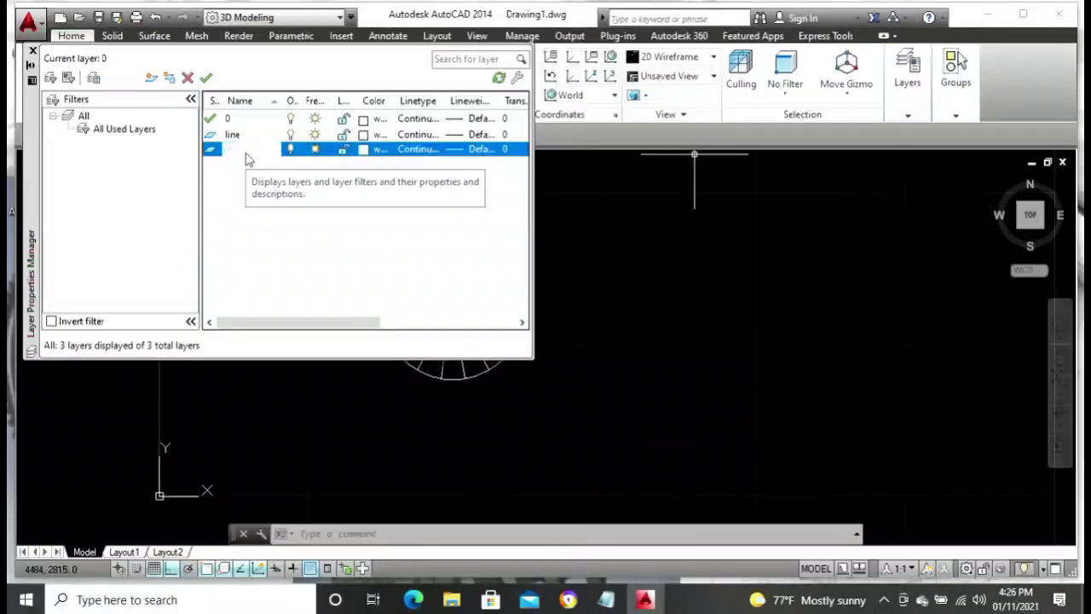
type("stair")
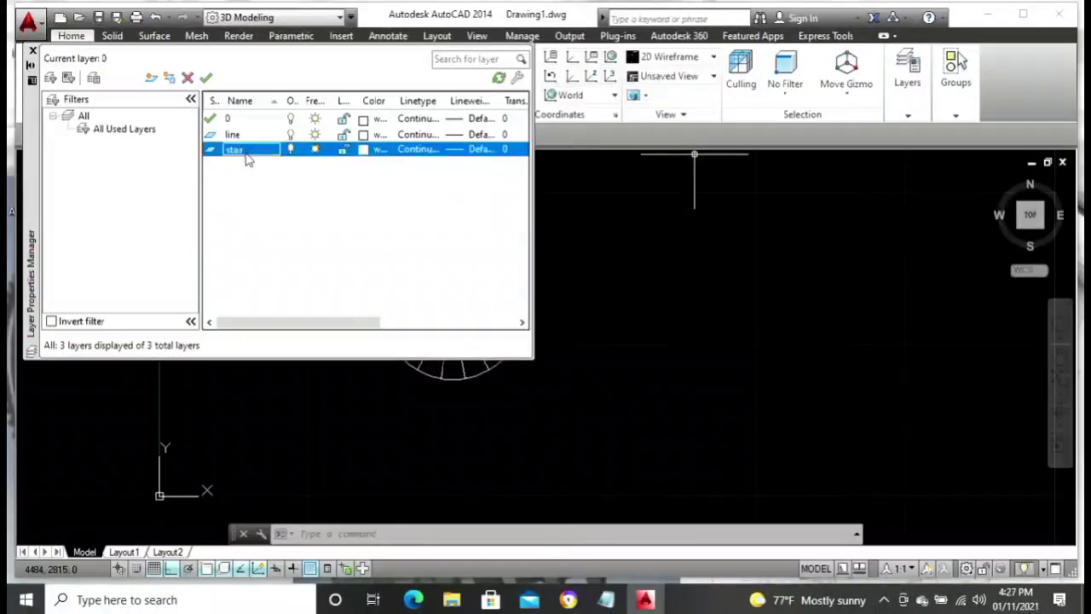
left_click(151, 78)
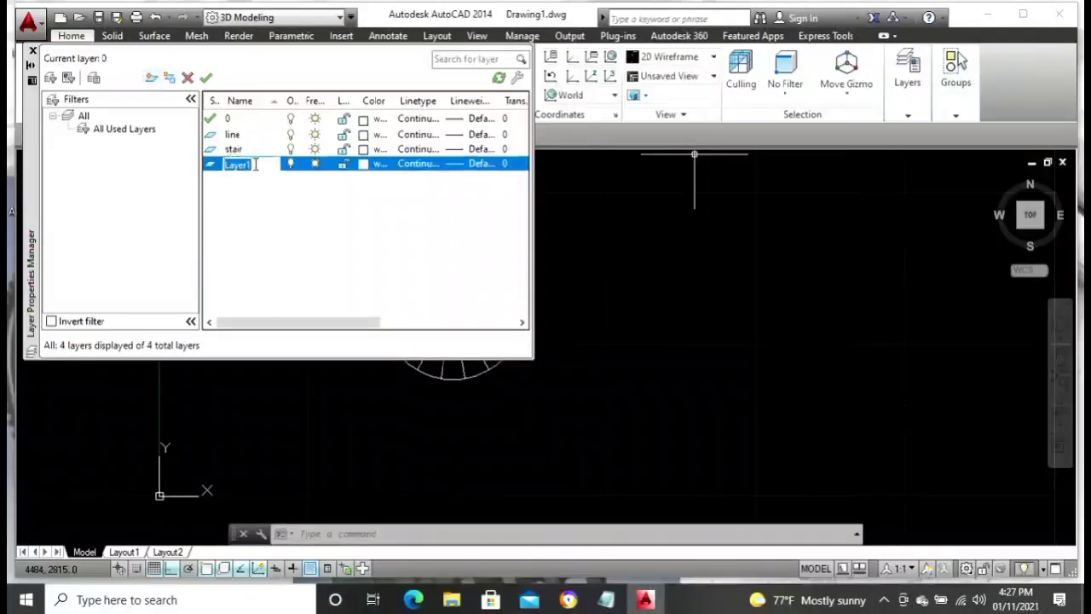
type("spiral")
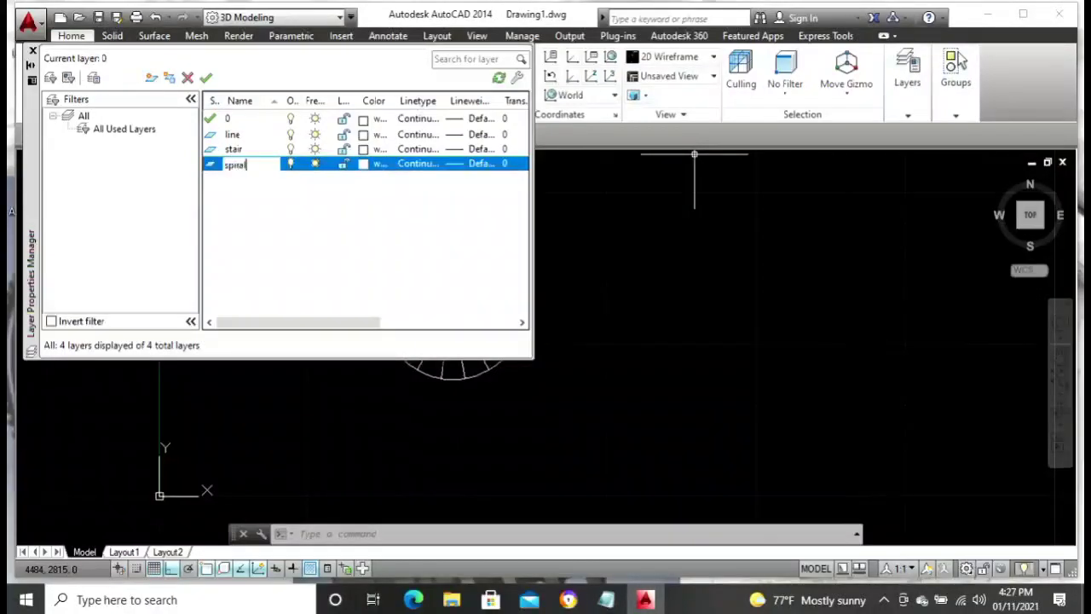
key("Return")
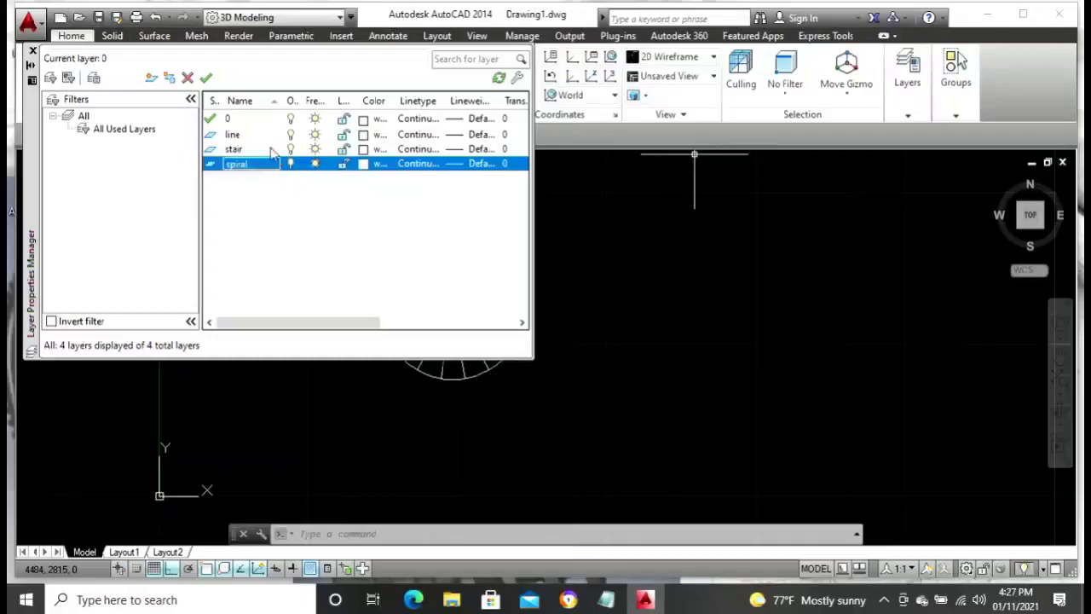
Set the stair layer's color to cyan
left_click(363, 150)
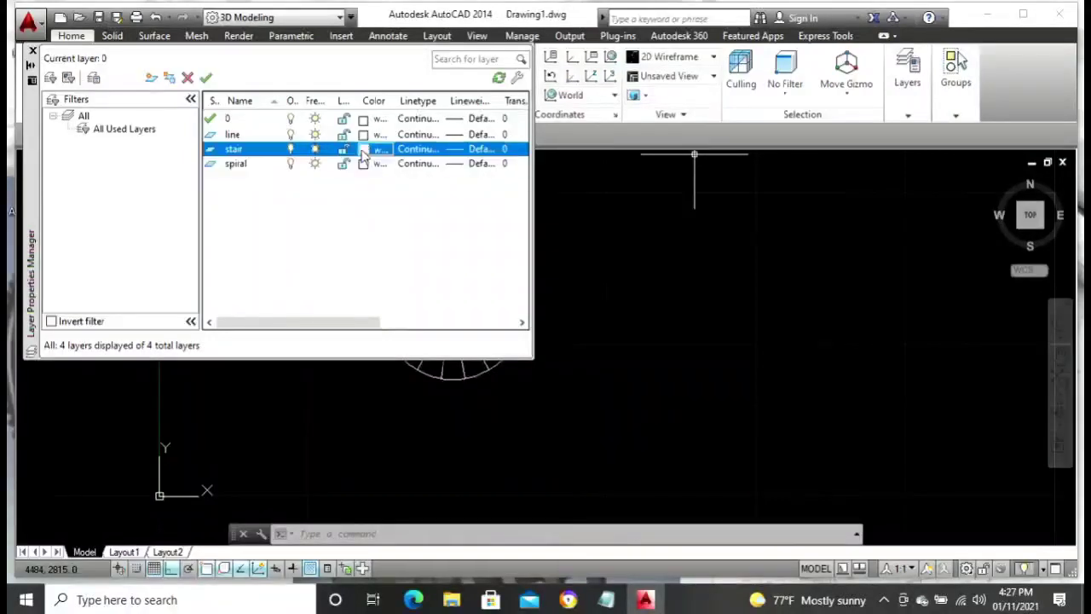
left_click(363, 151)
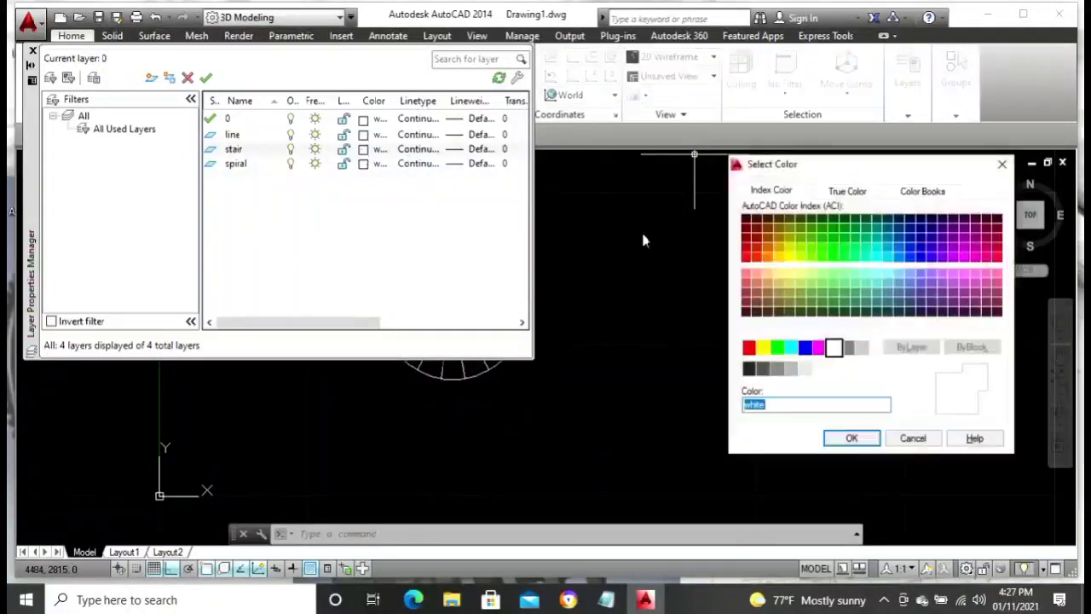
left_click(781, 353)
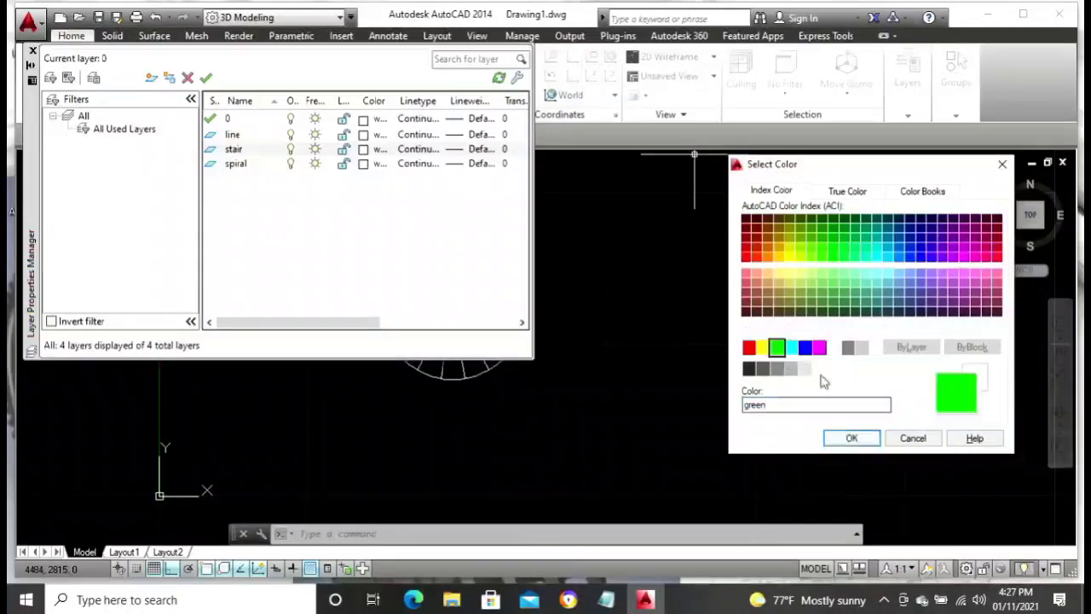
left_click(791, 347)
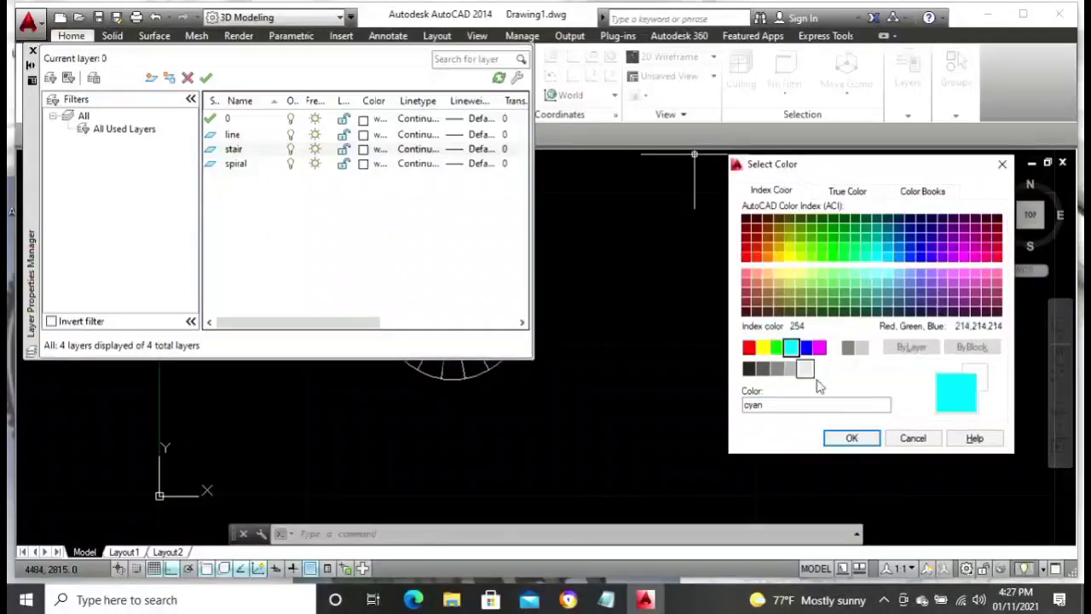
left_click(851, 438)
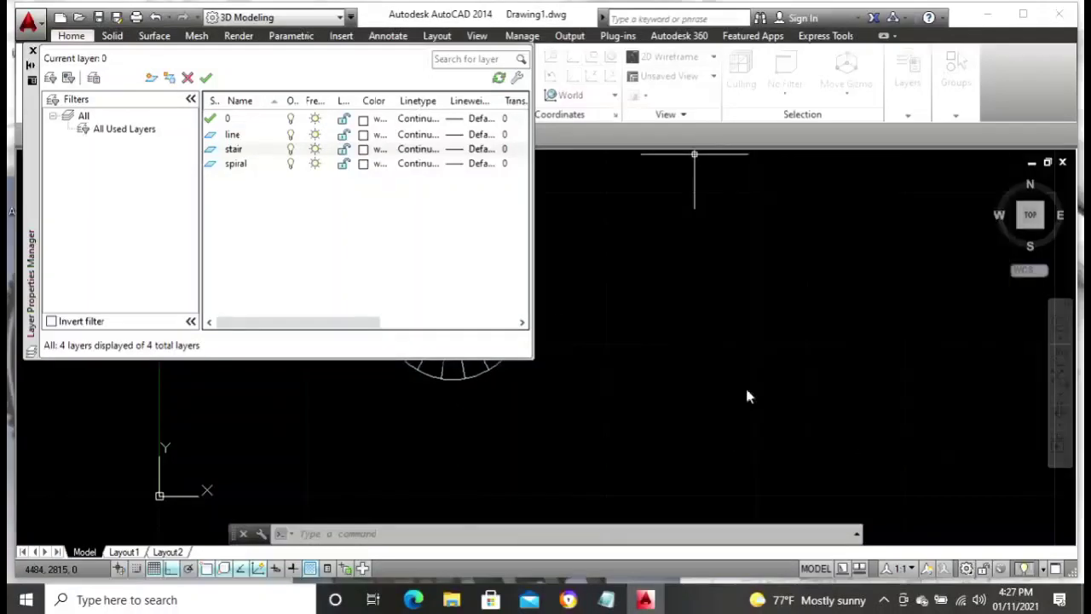
Set the spiral layer's color to green
left_click(364, 164)
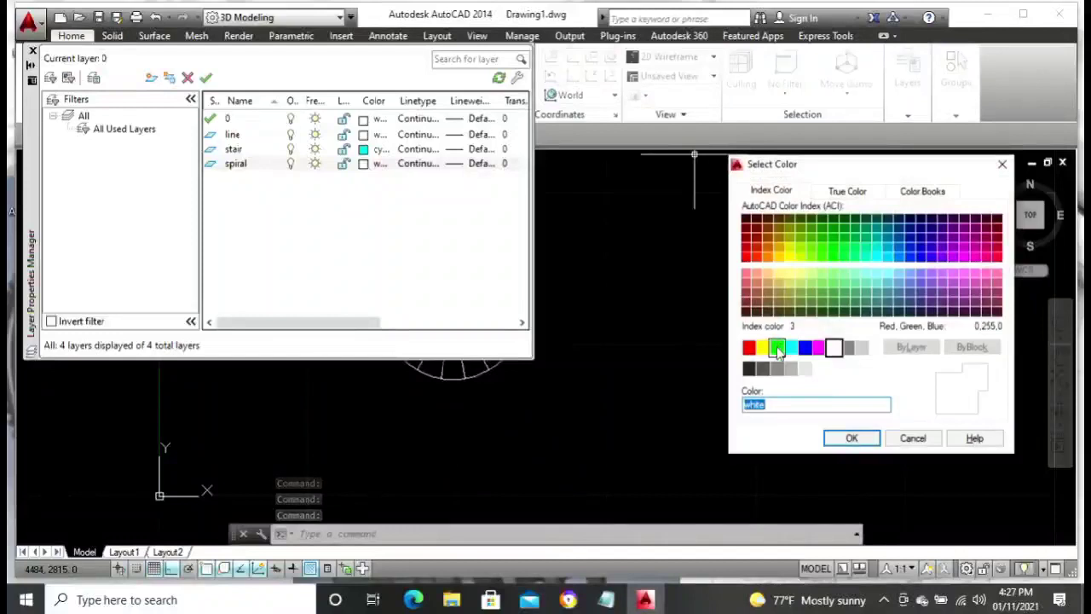
left_click(776, 347)
left_click(855, 440)
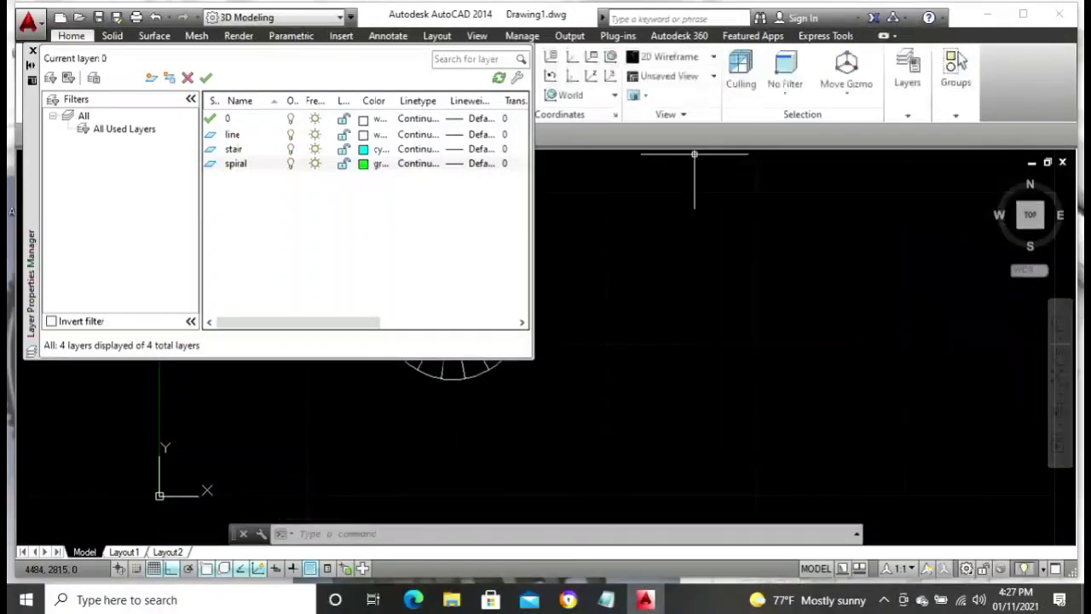
Set the line layer's color to red, make it the current layer and close the layer properties
left_click(363, 135)
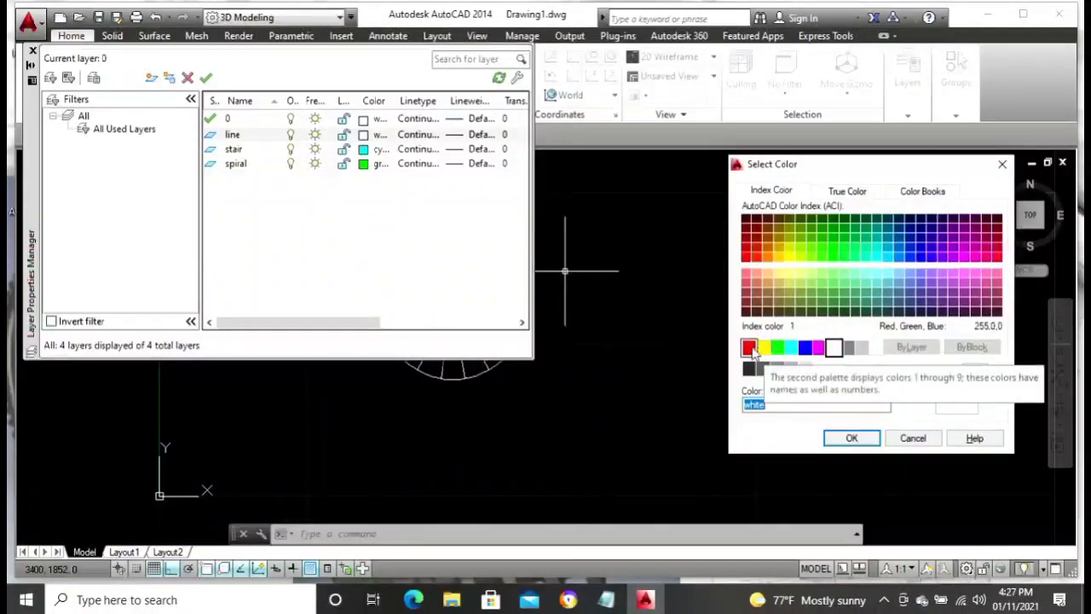
left_click(748, 347)
left_click(859, 440)
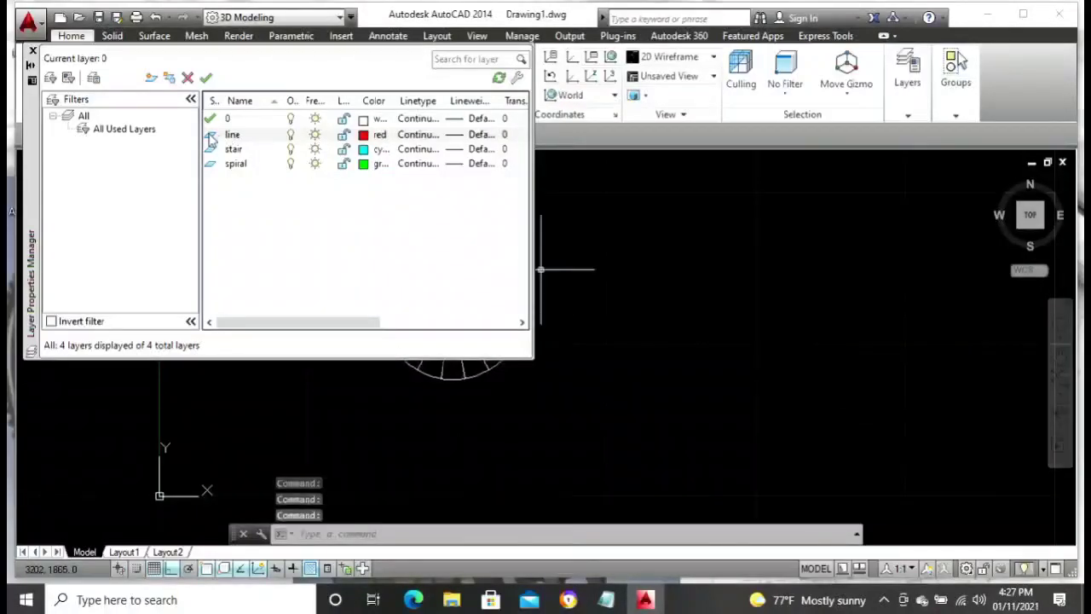
double_click(211, 138)
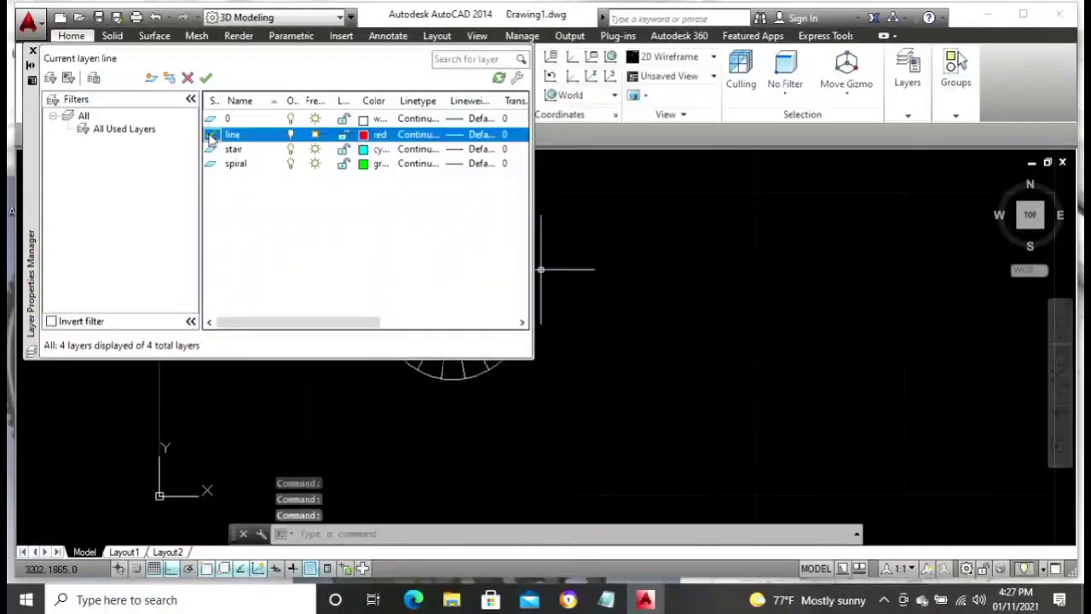
left_click(32, 52)
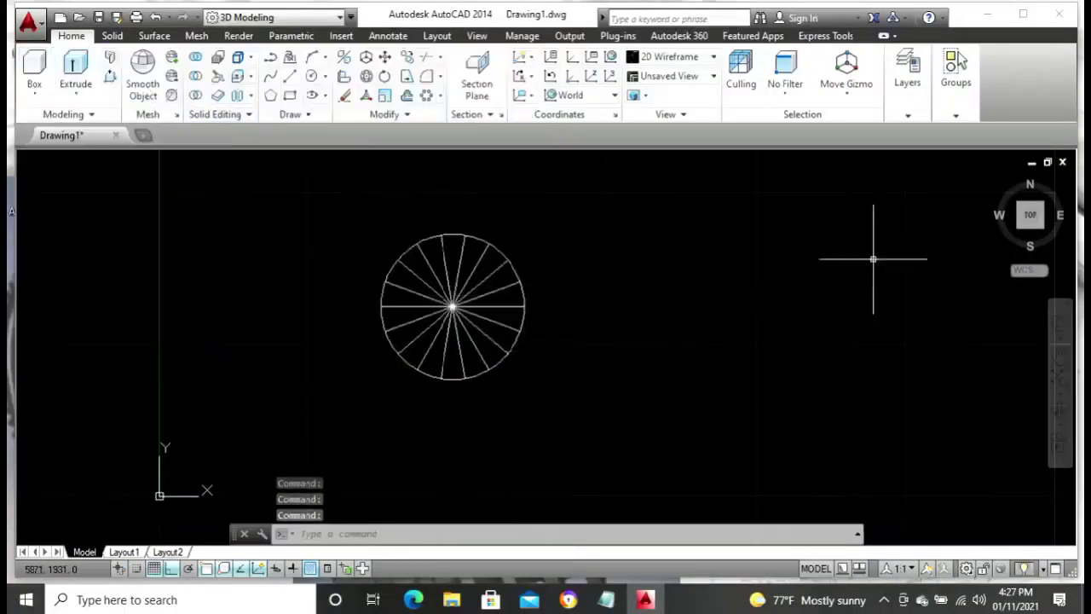
Switch to the SE Isometric view and draw a vertical line 3000 units up from the circle's center
left_click(714, 78)
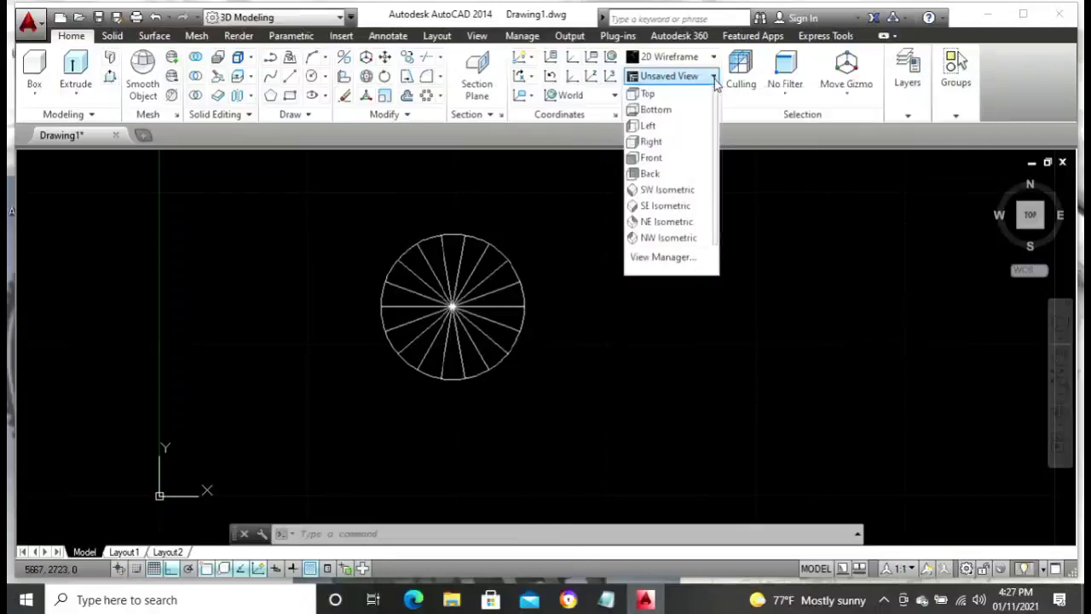
left_click(668, 205)
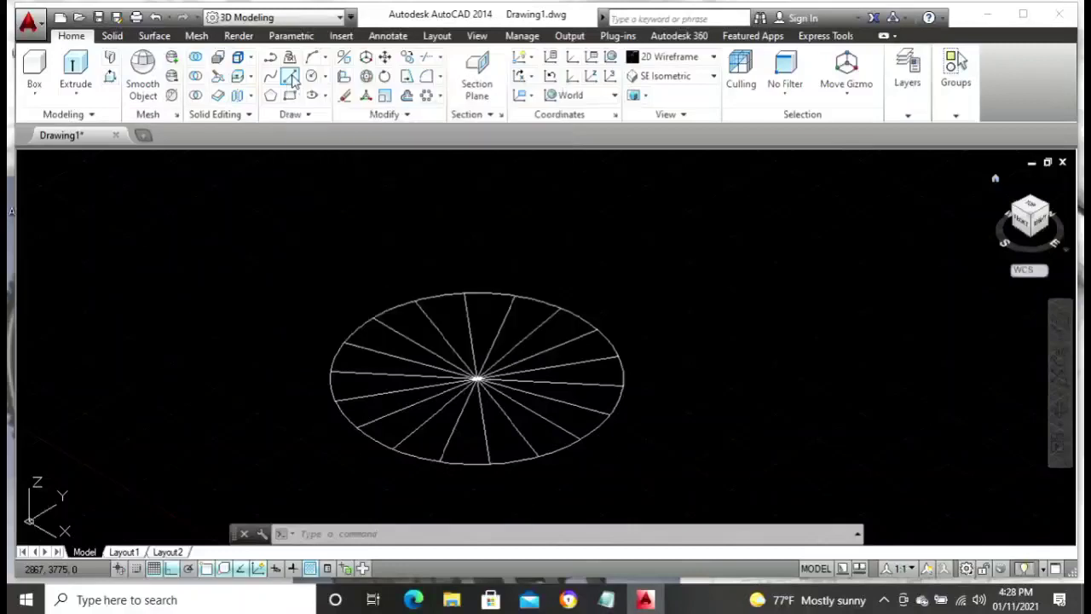
left_click(291, 77)
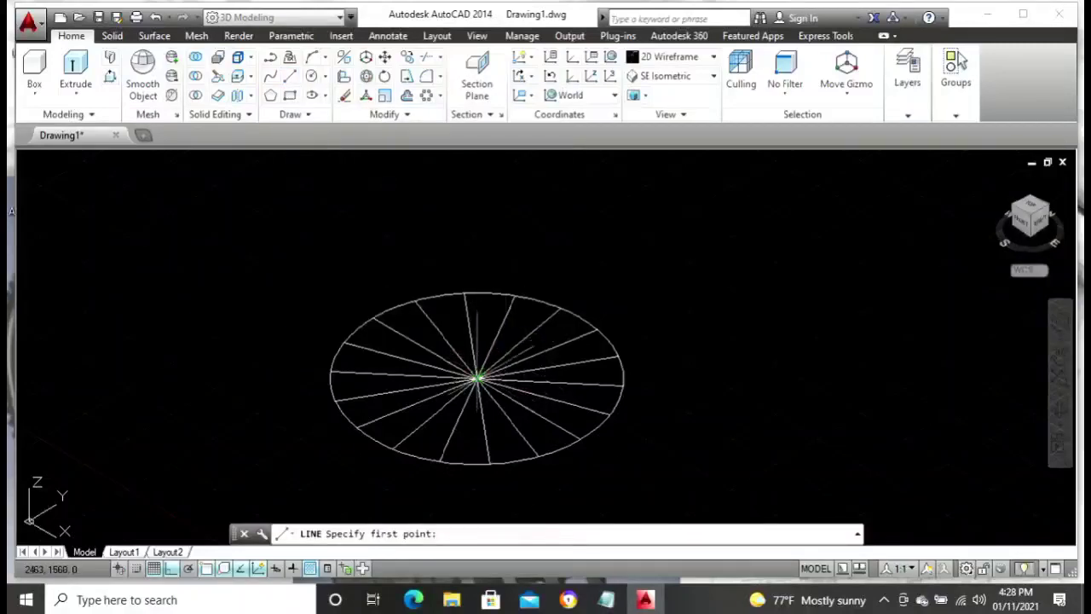
left_click(478, 378)
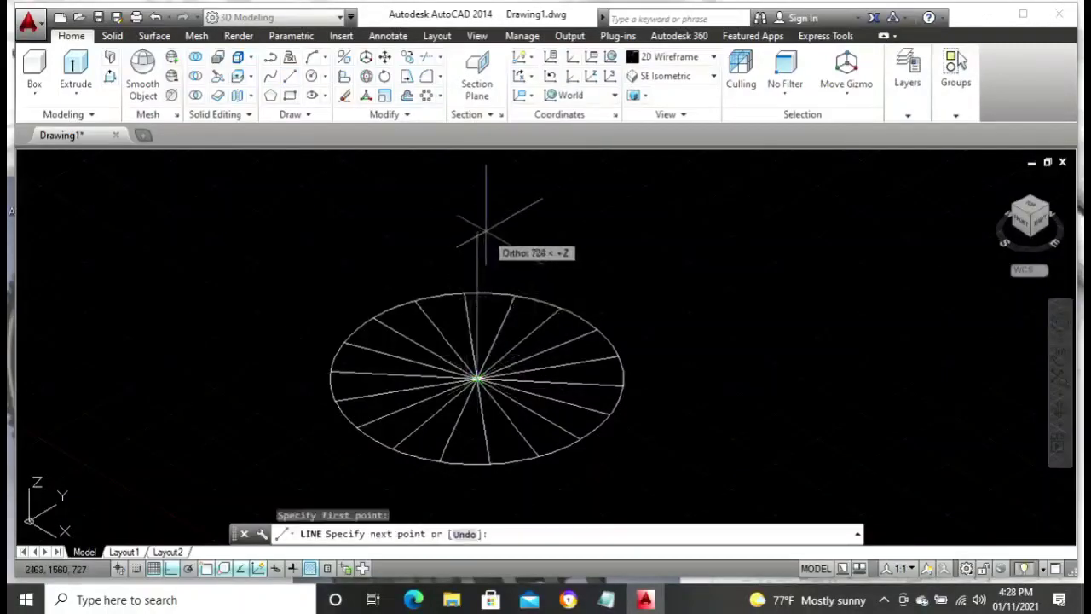
type("300")
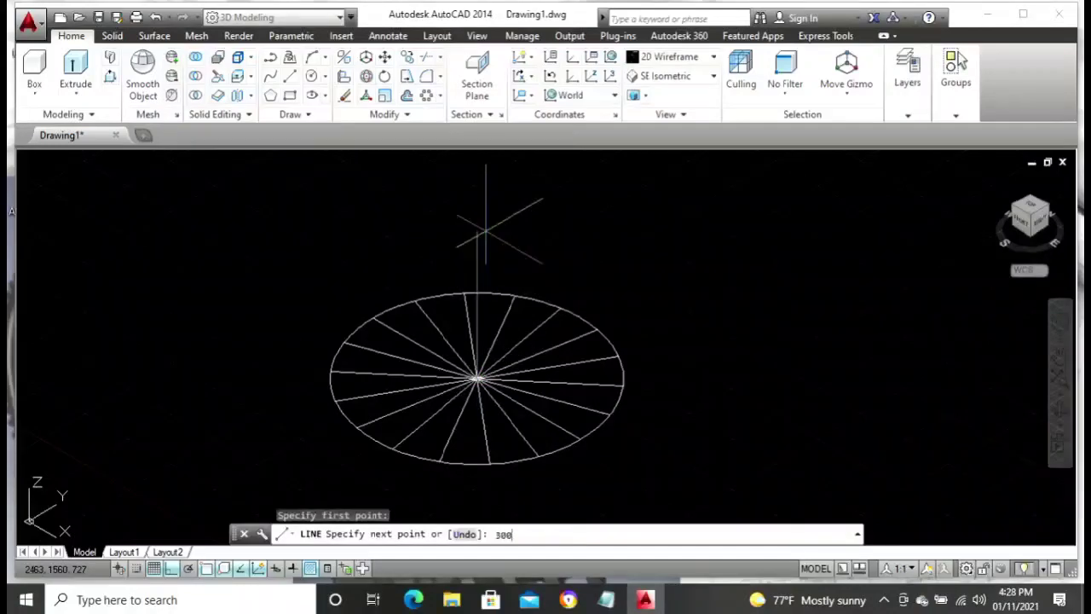
type("0")
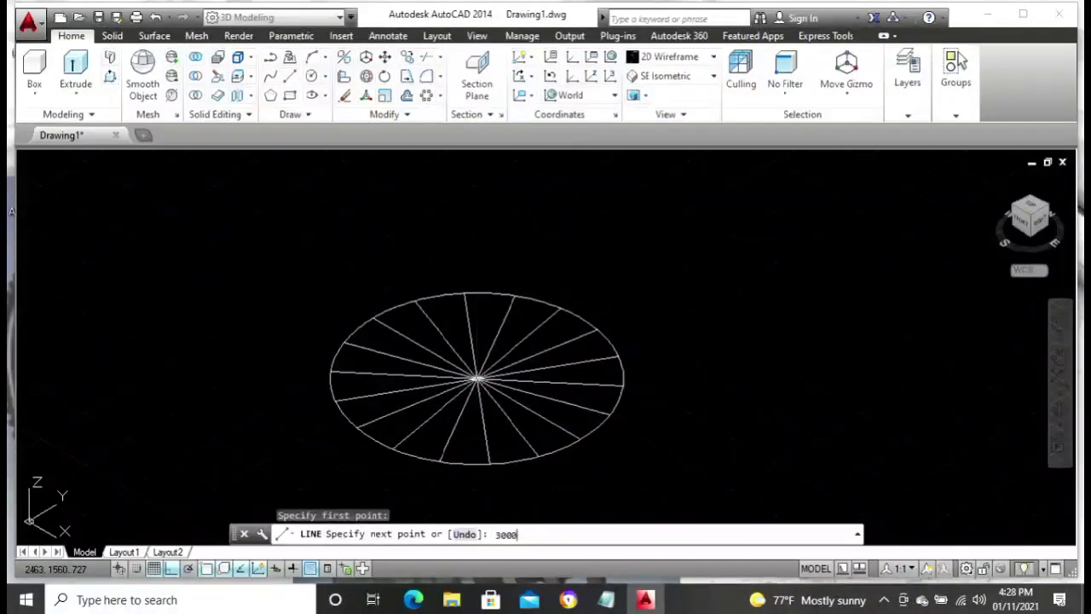
key("Return")
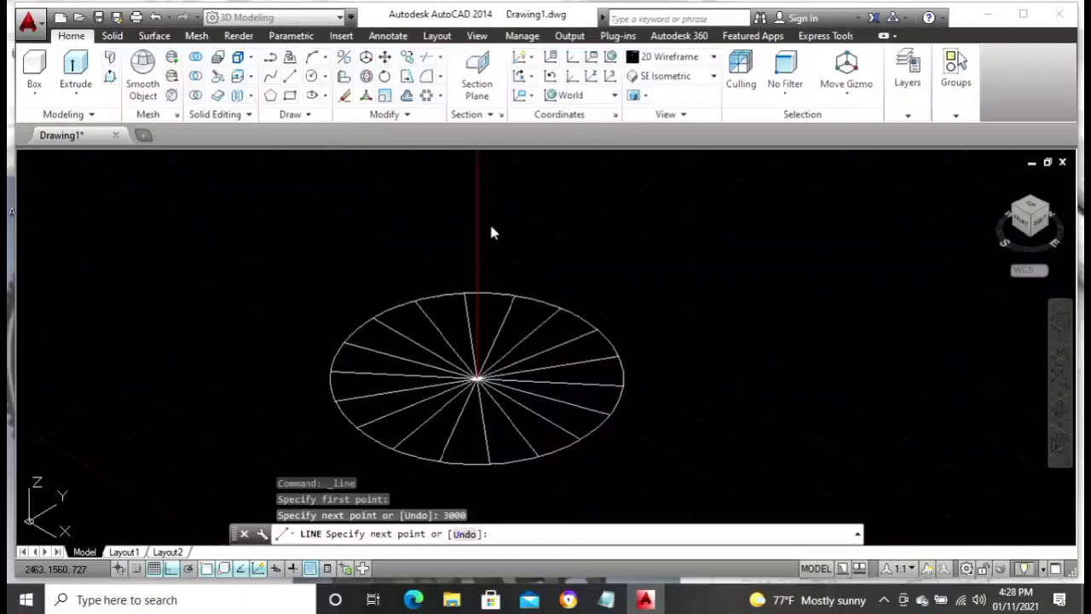
right_click(488, 225)
left_click(515, 239)
Move the circle and its arrayed radius lines to the line layer, then clear the selection
scroll(511, 237, "down", 2)
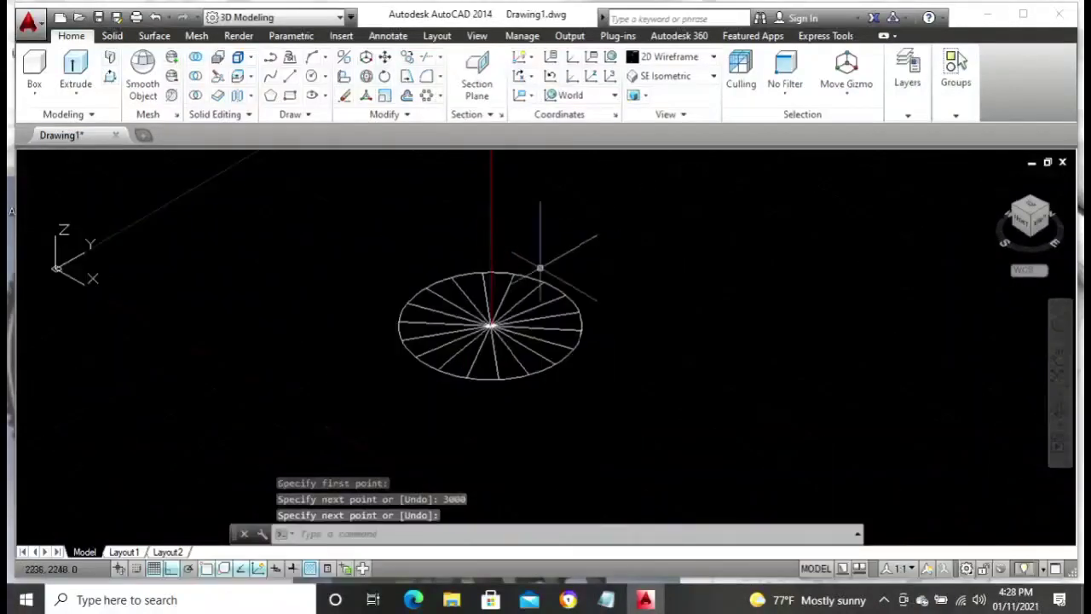
left_click(639, 414)
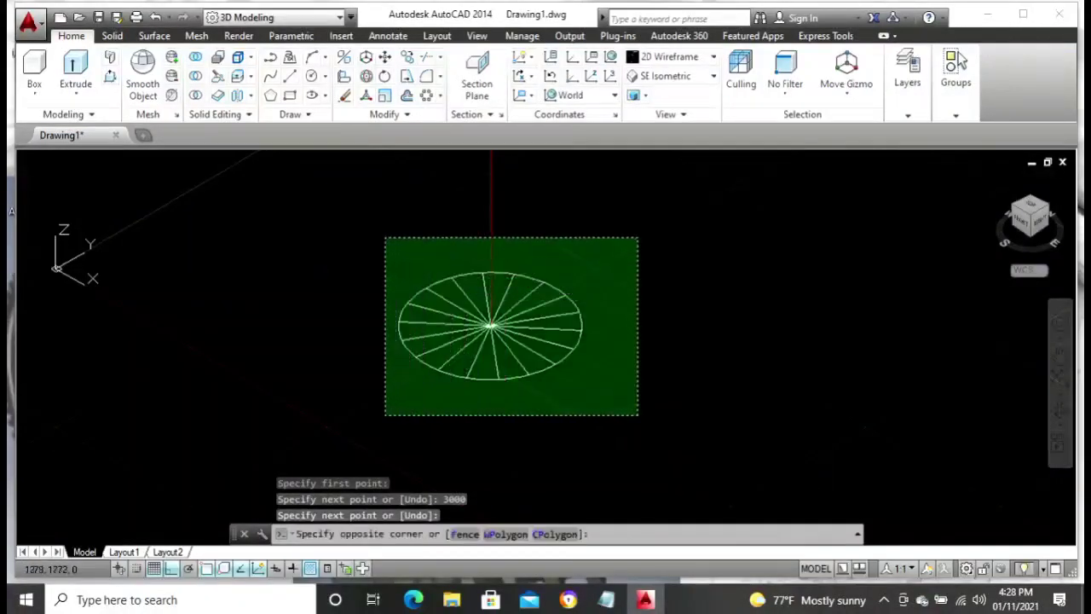
left_click(377, 232)
mouse_move(907, 85)
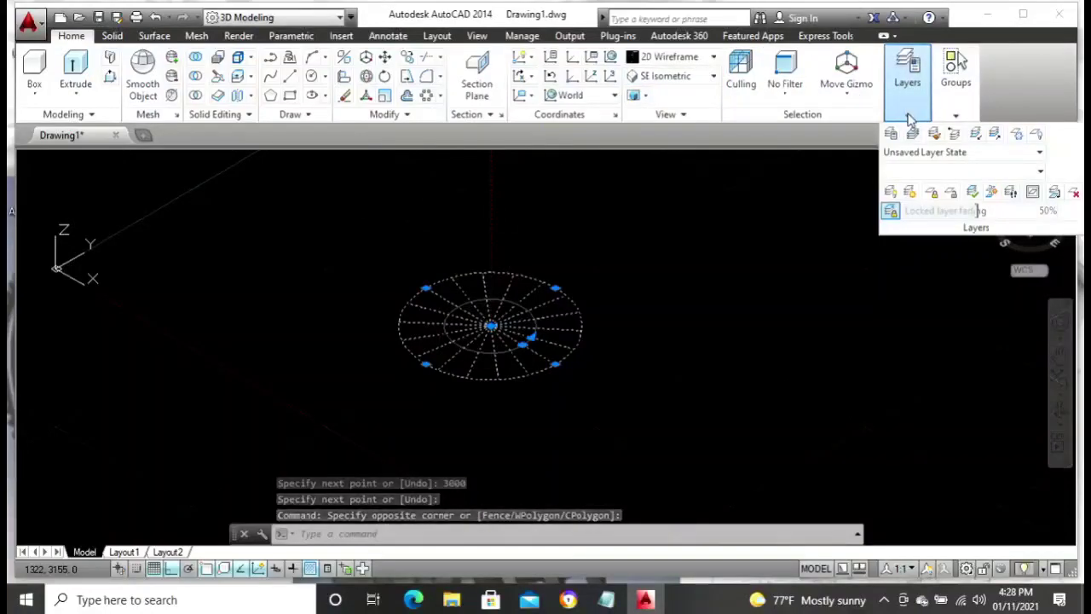
left_click(1040, 171)
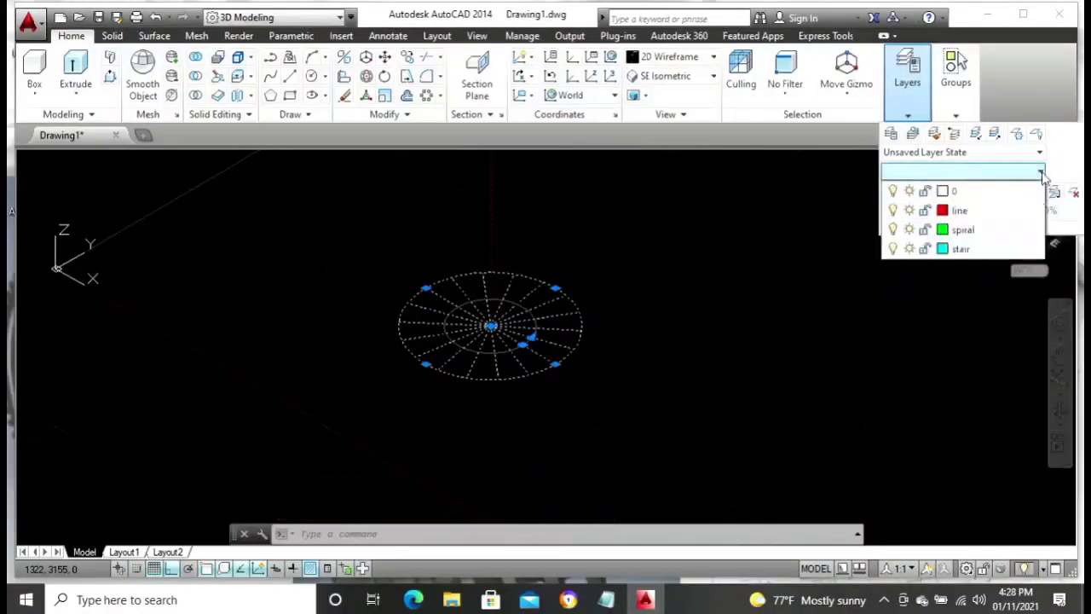
left_click(977, 214)
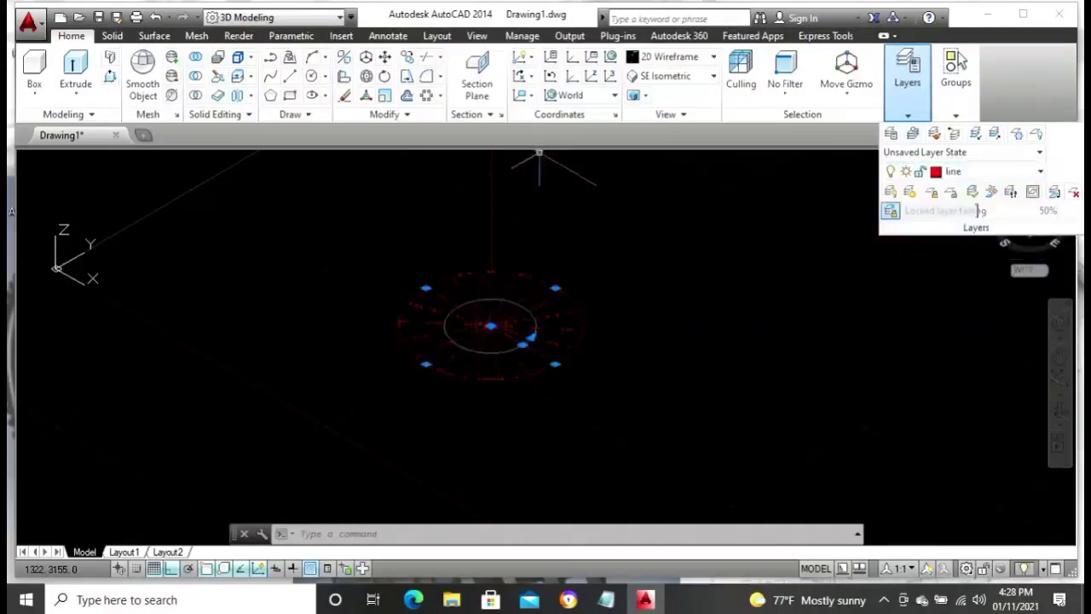
left_click(695, 264)
key("Escape")
Set the point style to a circle with a diagonal cross and the point size to 2% relative to screen
scroll(555, 304, "down", 3)
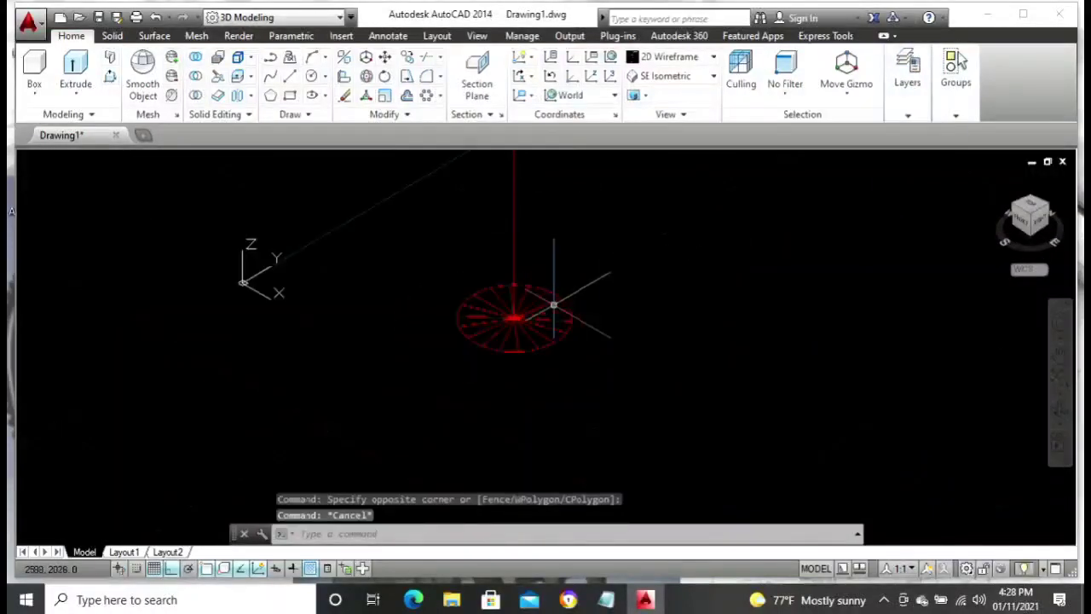
scroll(511, 253, "up", 4)
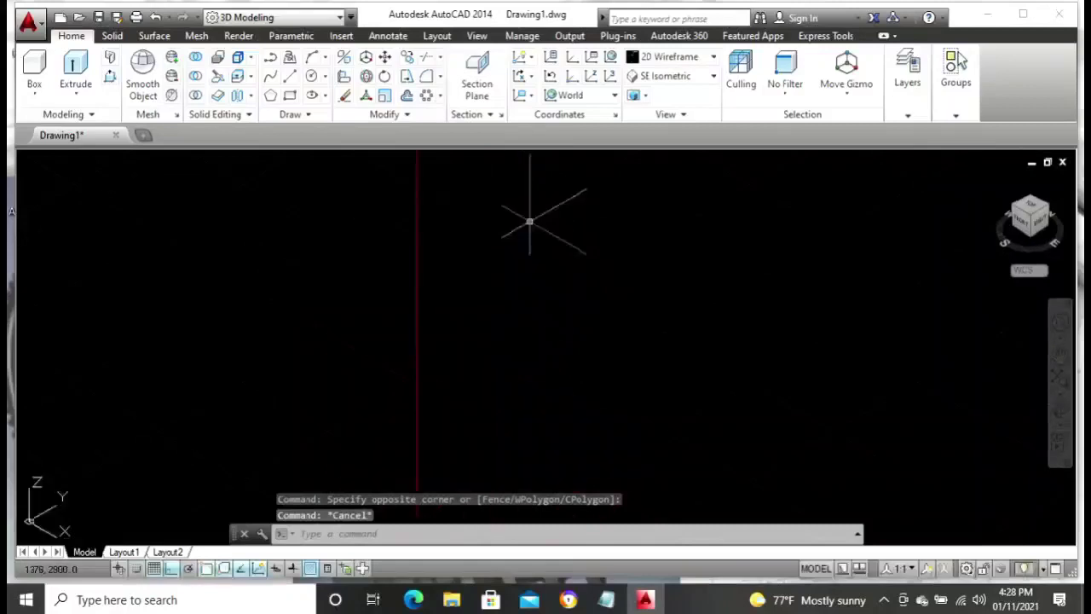
scroll(523, 219, "down", 3)
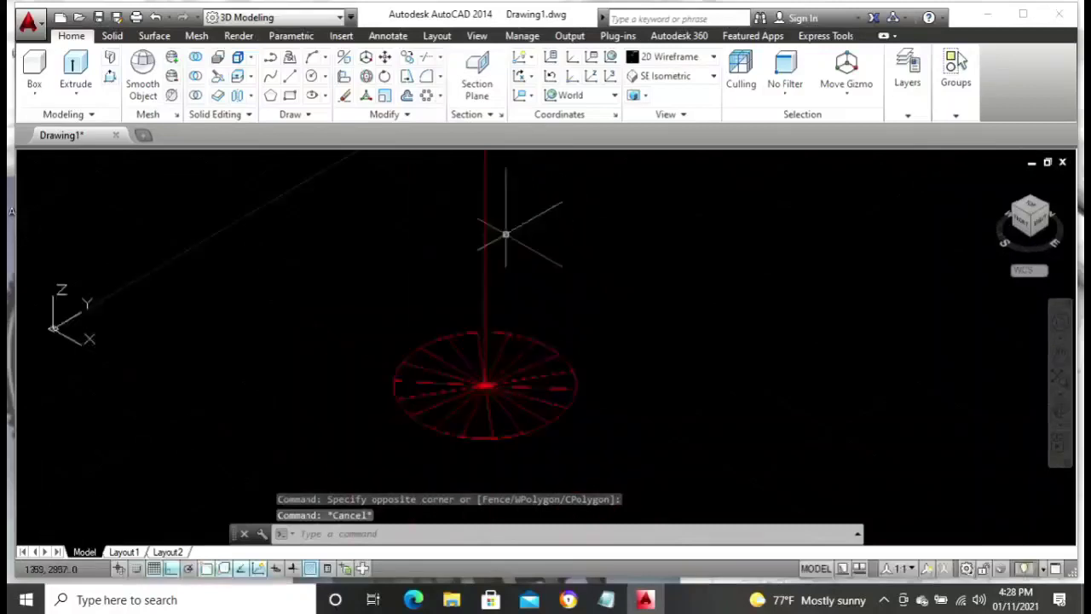
left_click(413, 536)
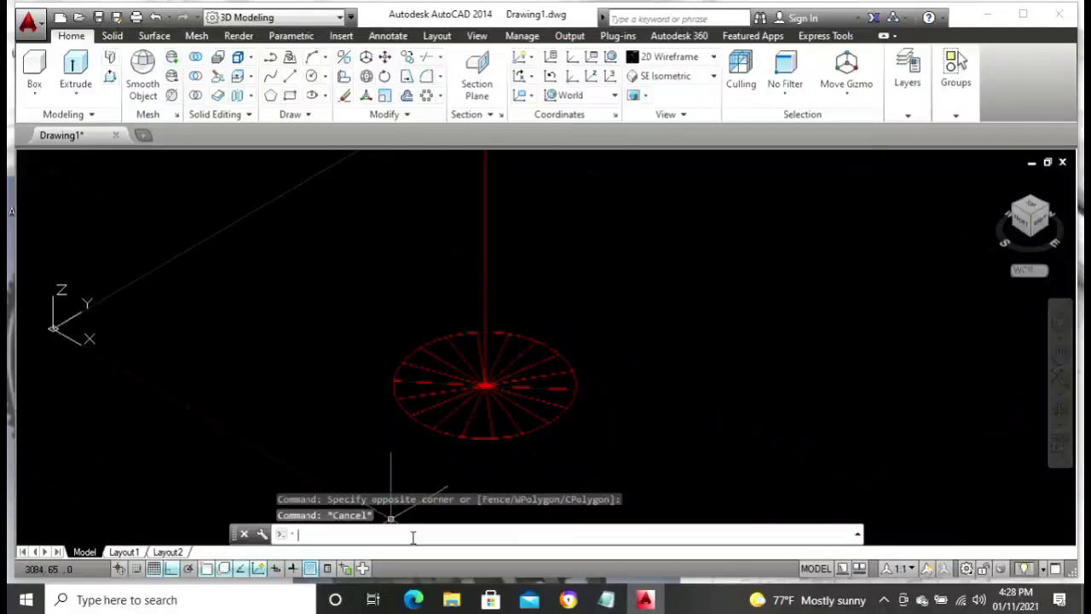
type("p")
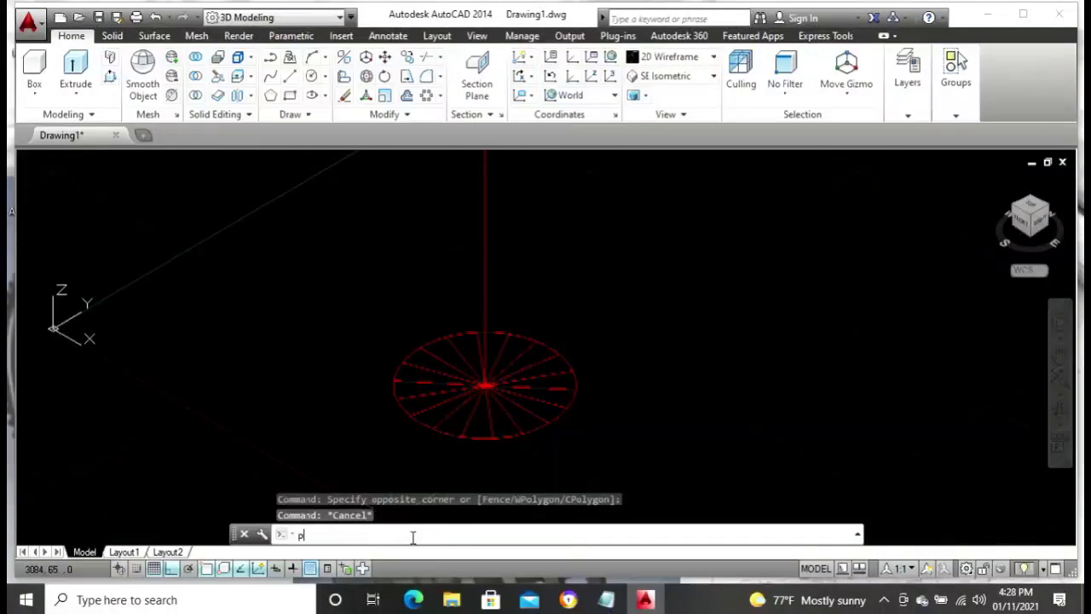
type("type")
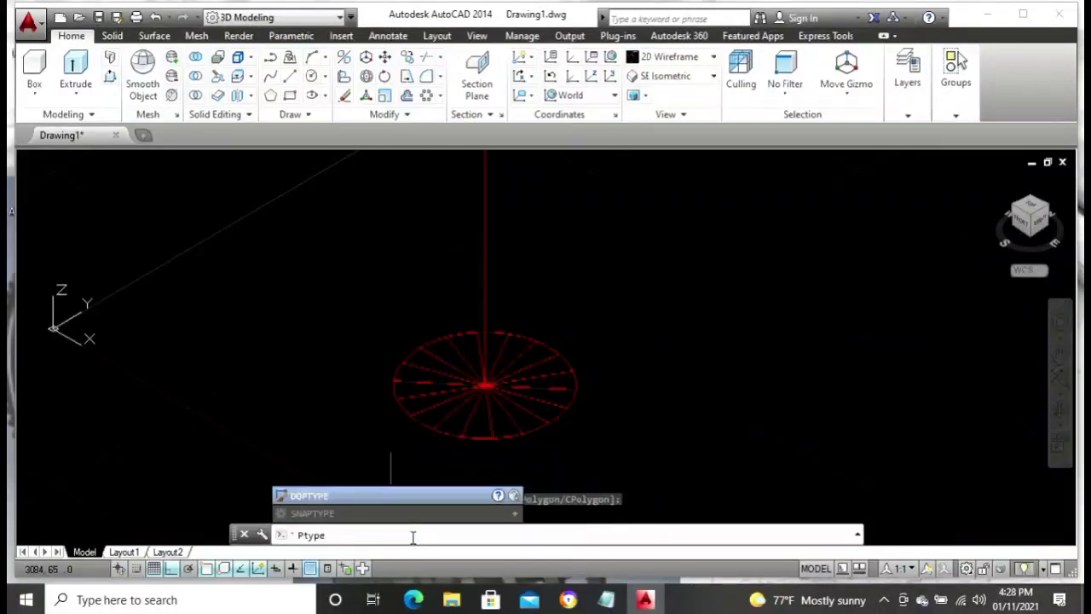
key("Return")
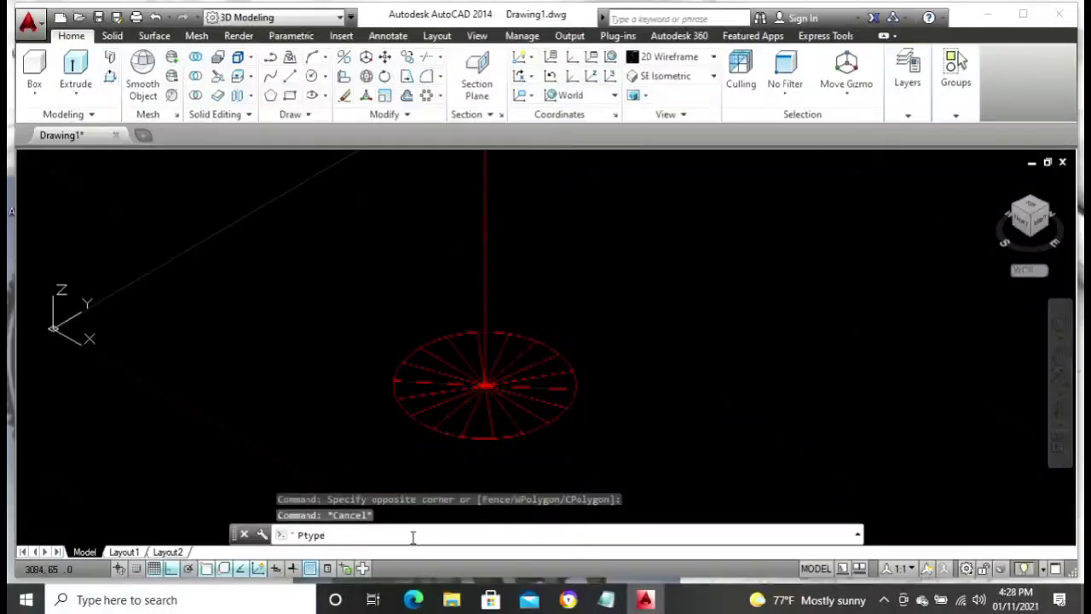
key("Return")
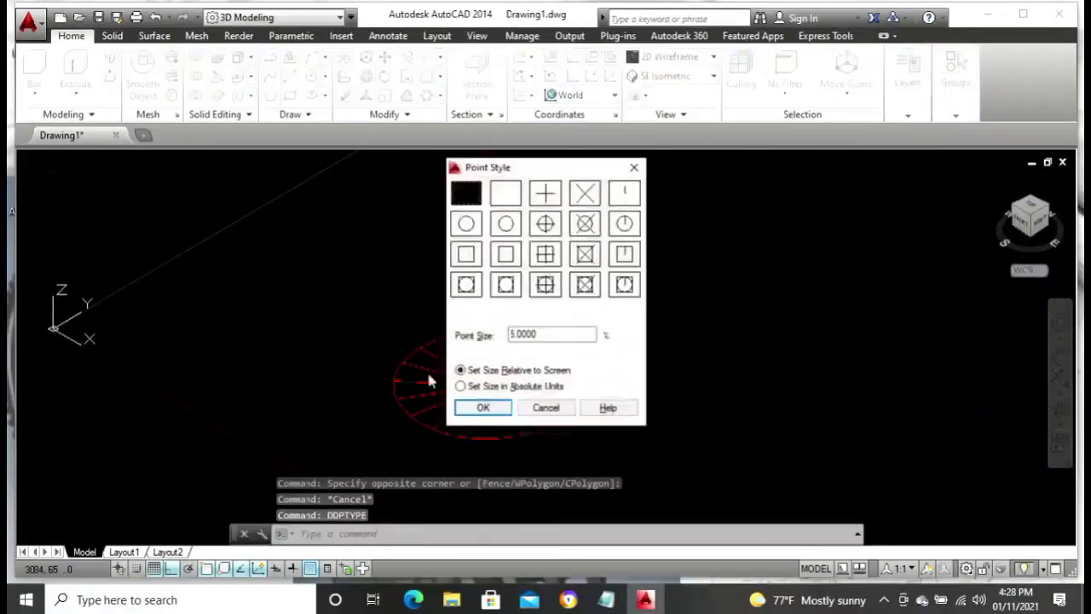
left_click(585, 223)
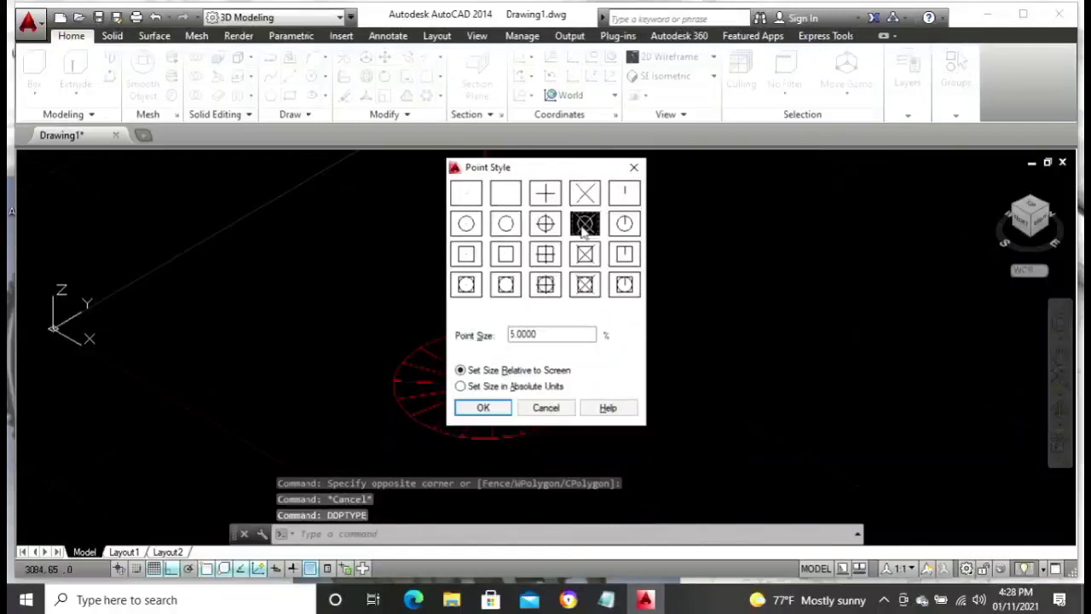
left_click(512, 334)
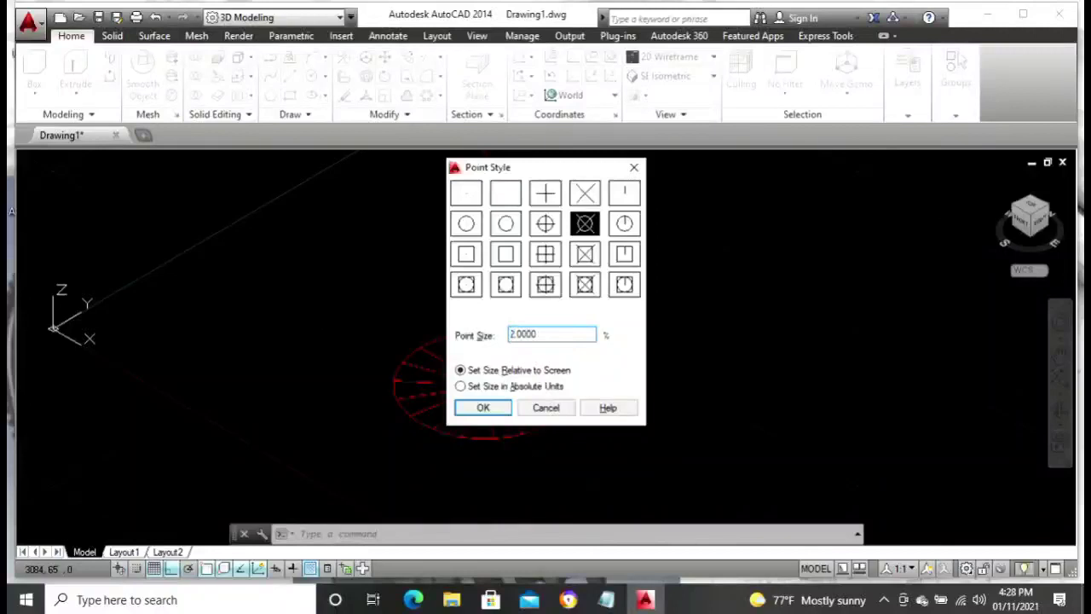
left_click(482, 407)
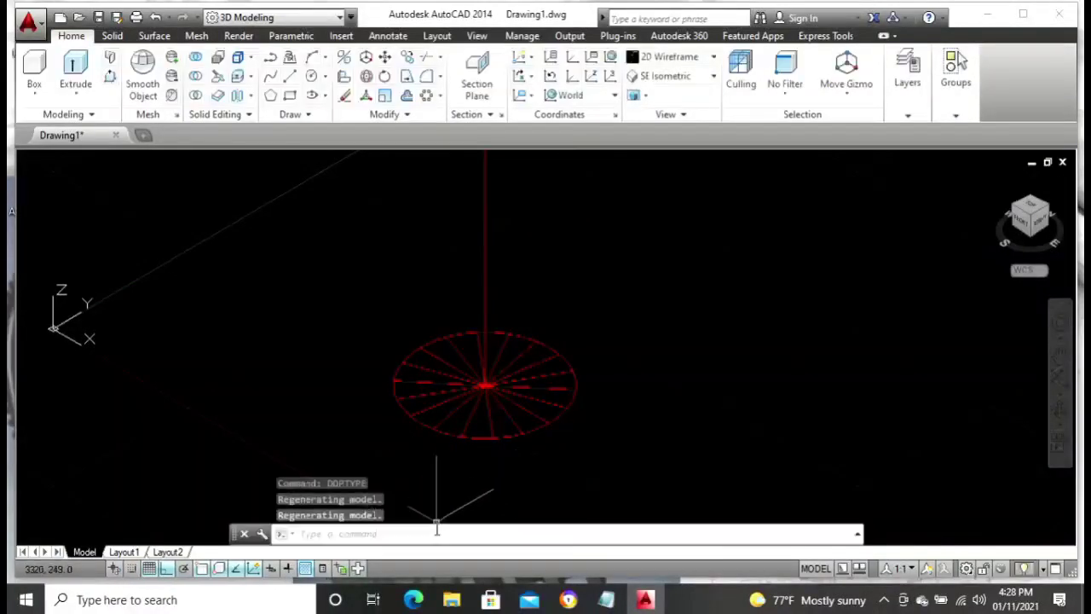
Divide the vertical axis line into 18 equal segments
type("divide")
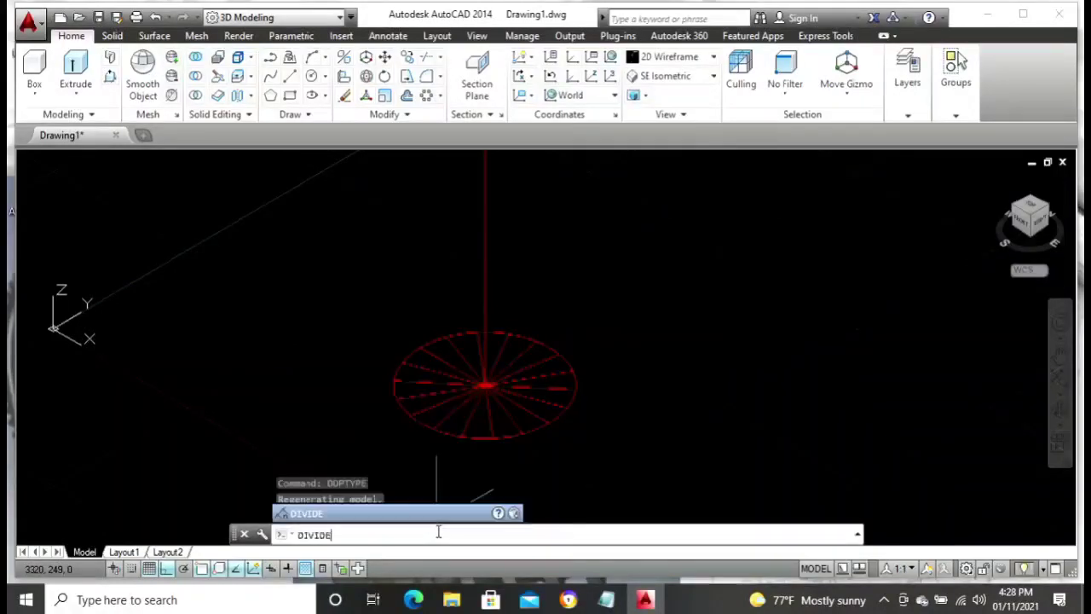
key("Return")
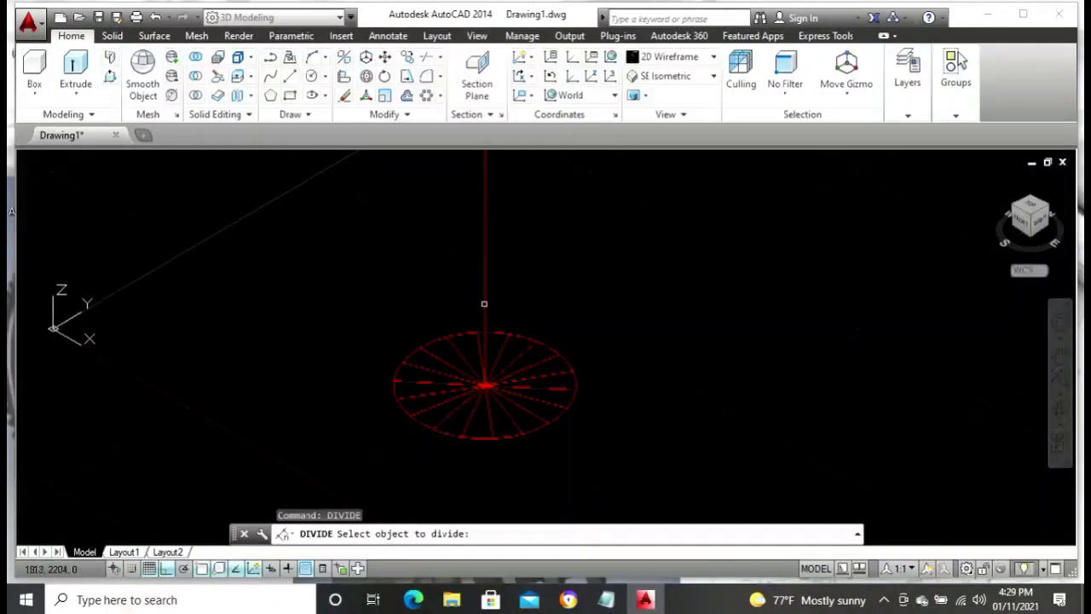
left_click(483, 304)
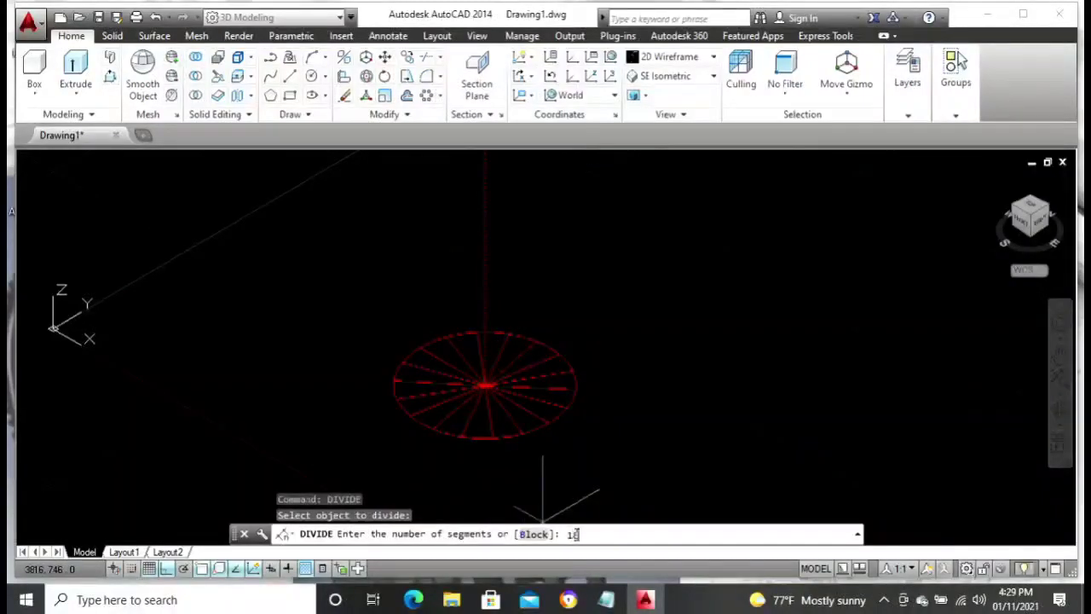
type("18")
key("Return")
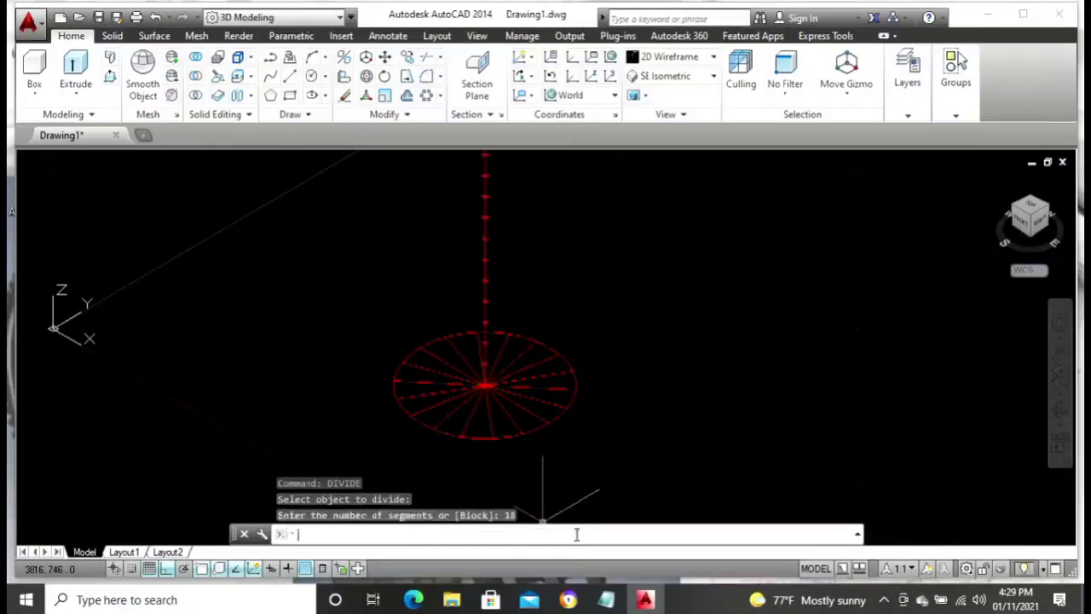
Make the stair layer the current layer
scroll(460, 307, "down", 3)
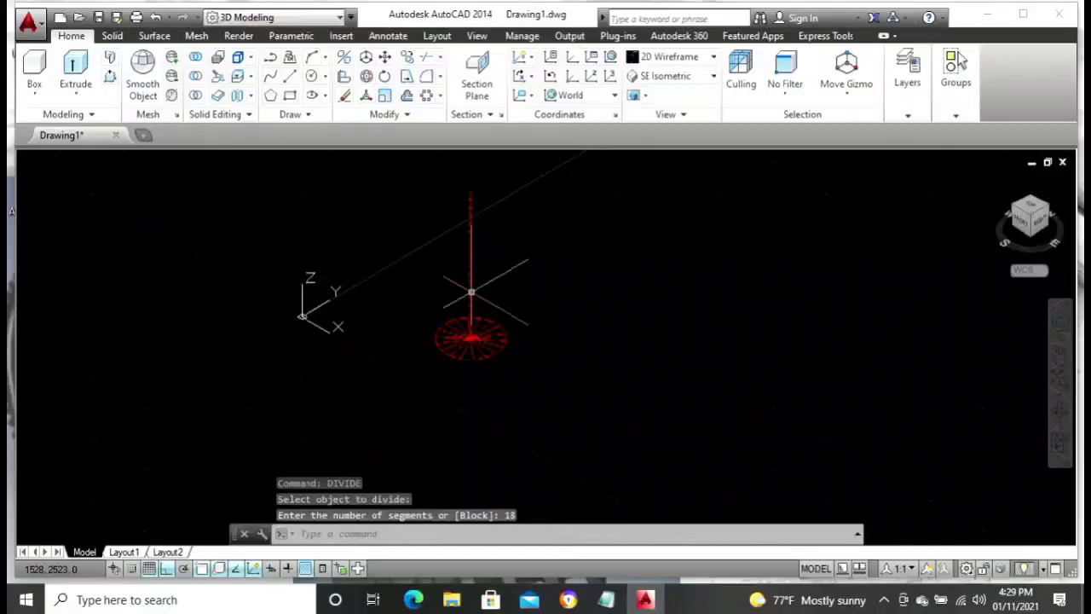
scroll(409, 307, "up", 2)
scroll(414, 298, "down", 3)
scroll(577, 314, "up", 3)
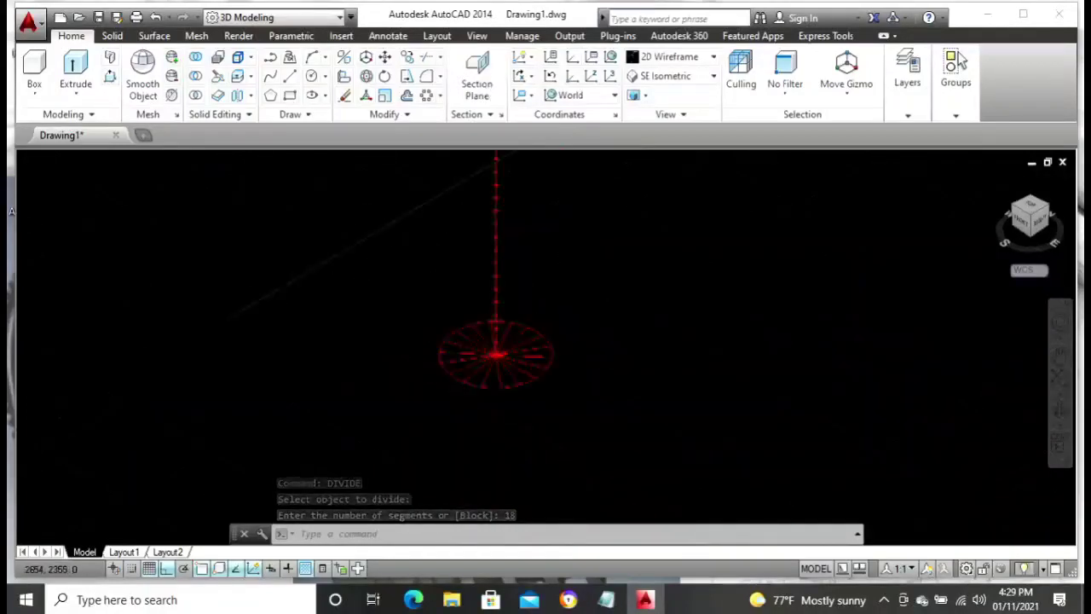
scroll(572, 329, "up", 3)
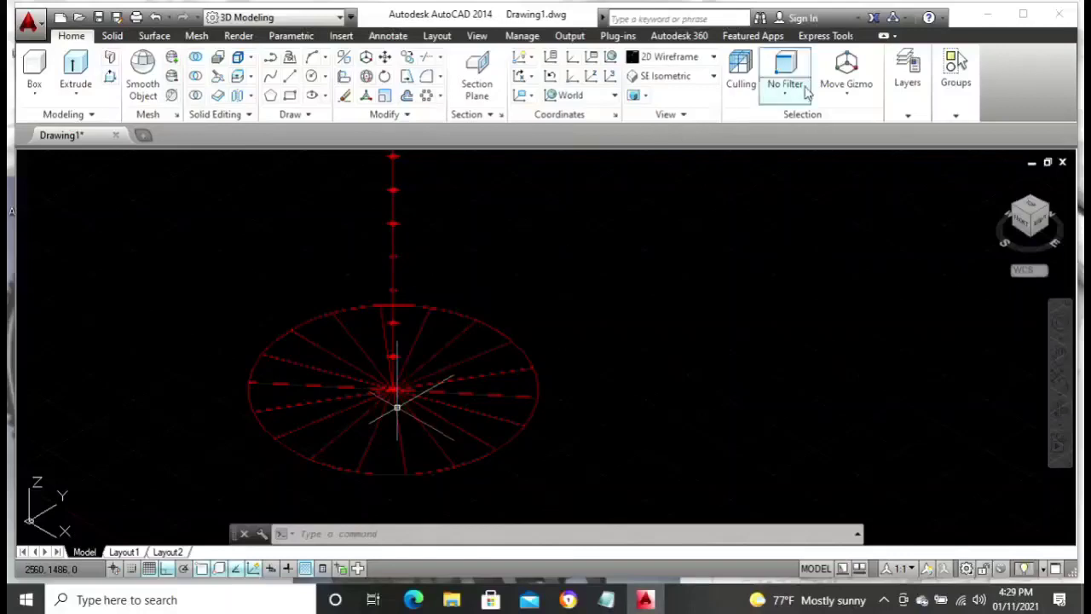
left_click(905, 115)
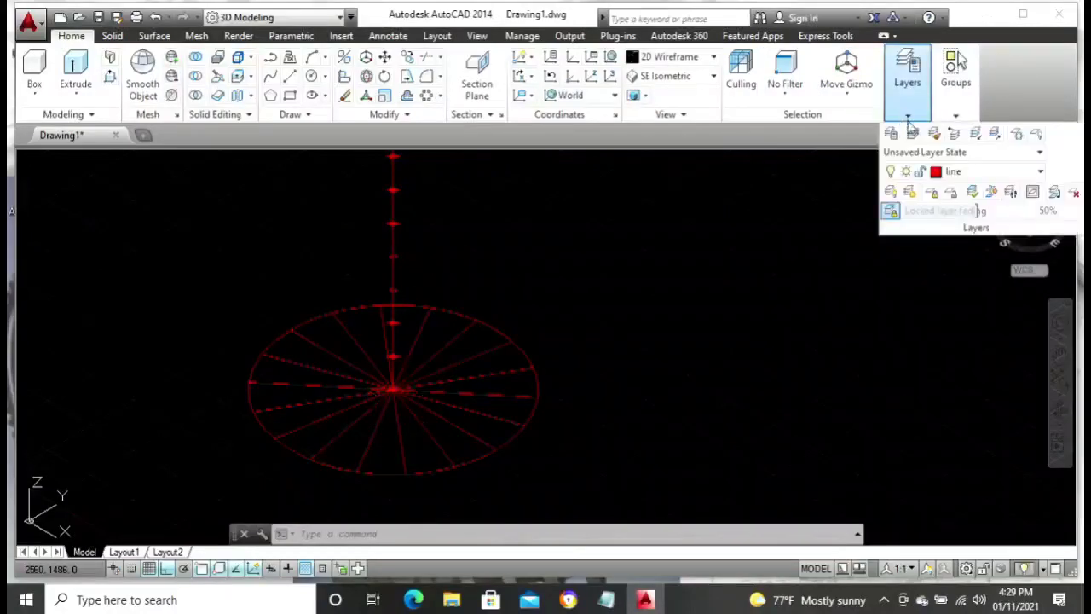
left_click(1039, 172)
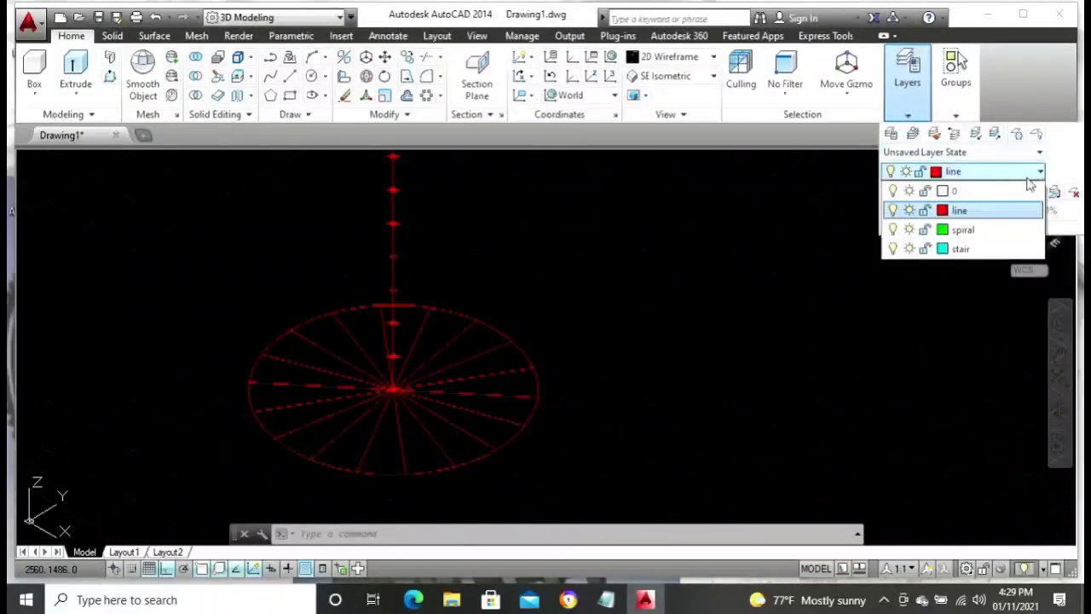
left_click(960, 250)
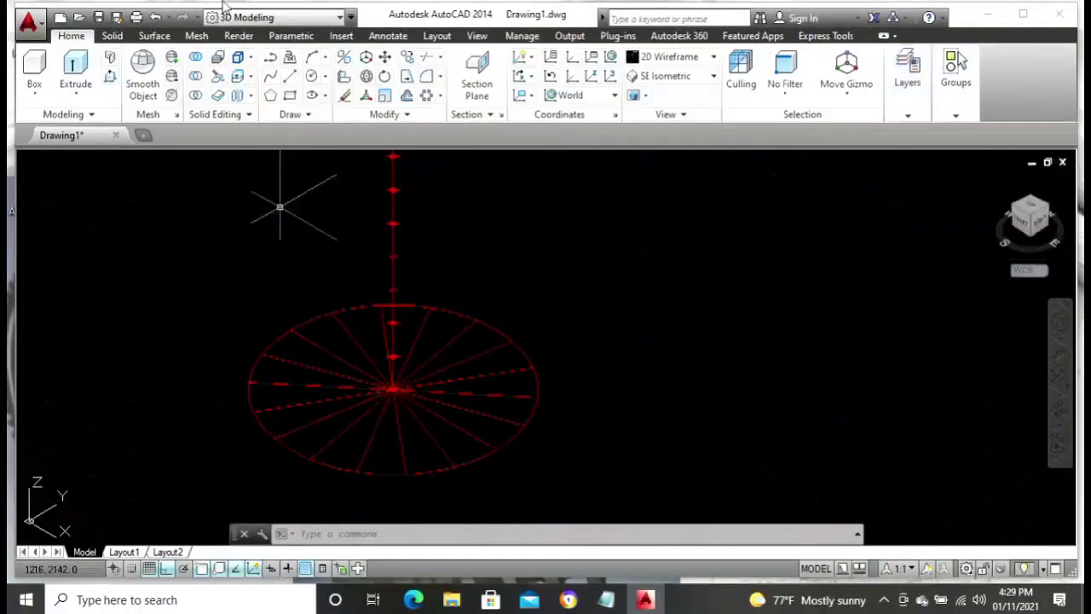
Presspull two adjacent wedges of the circle up to the first and second division points on the axis line
left_click(111, 77)
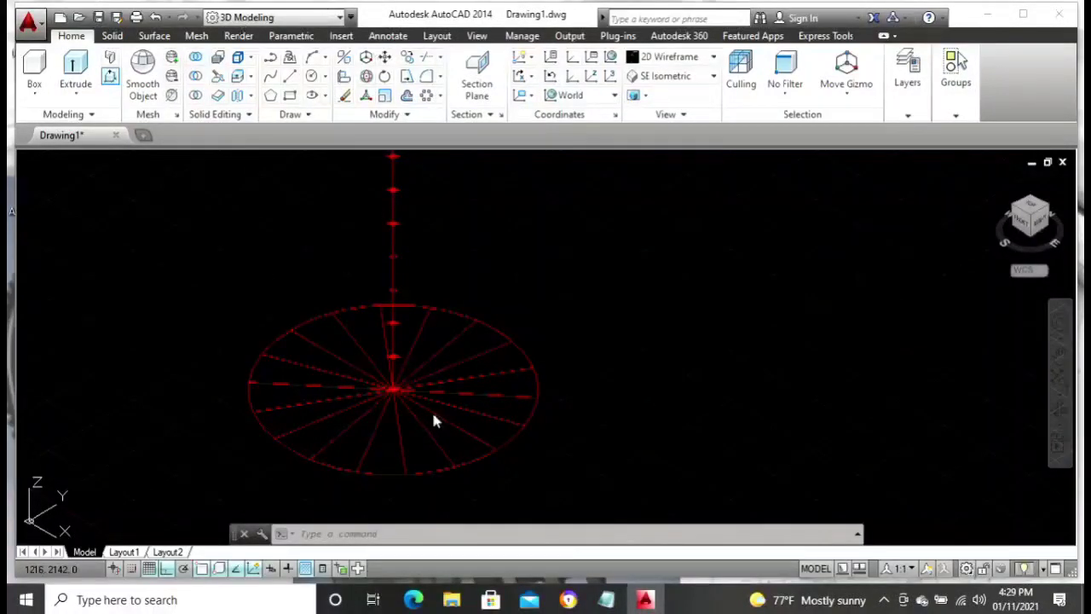
key("ctrl+shift+e")
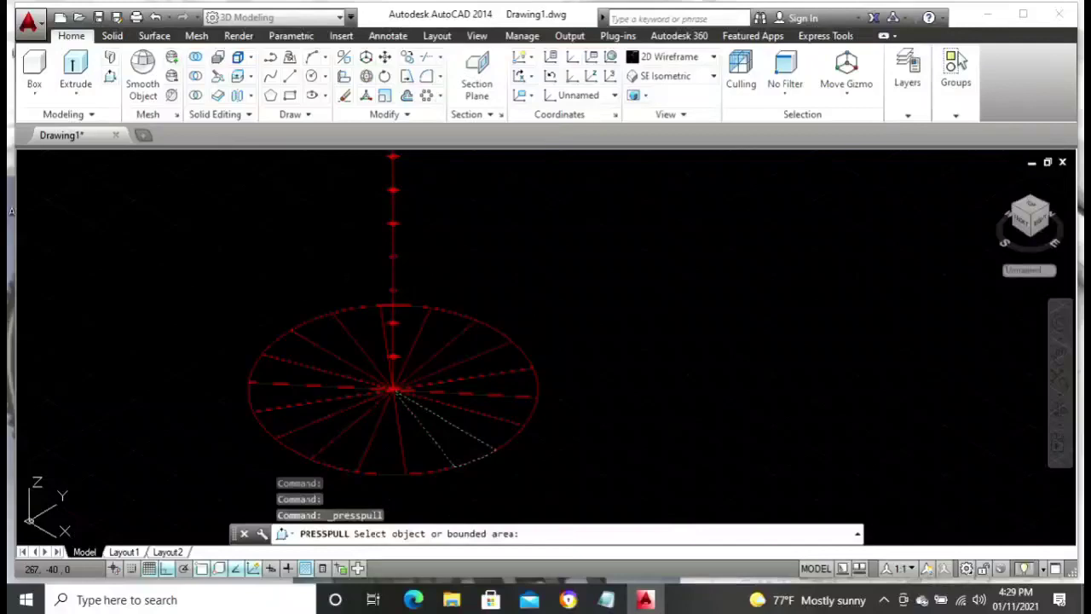
left_click(444, 431)
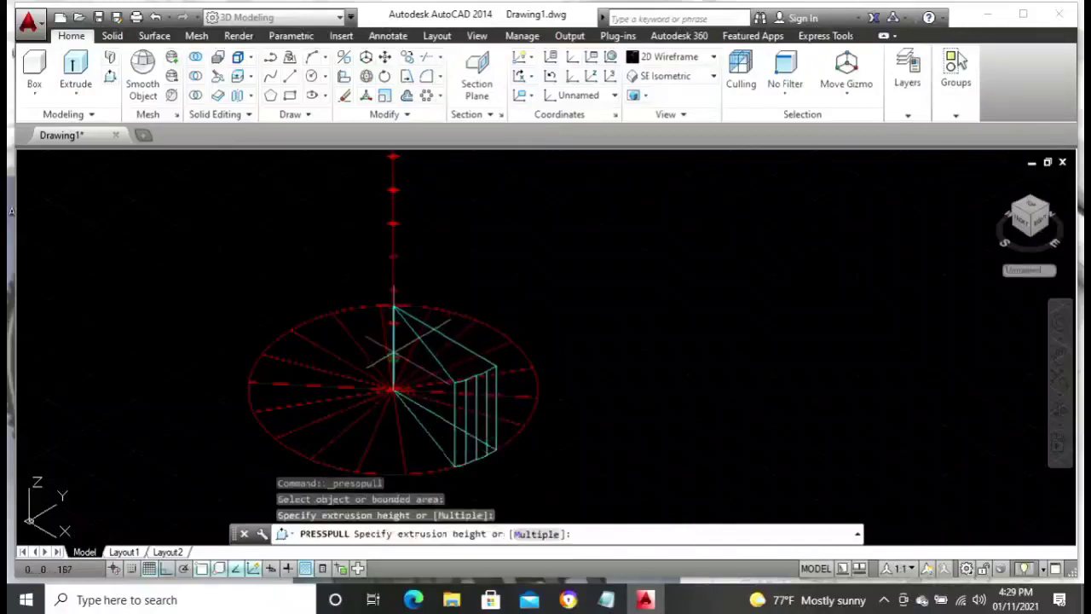
left_click(393, 356)
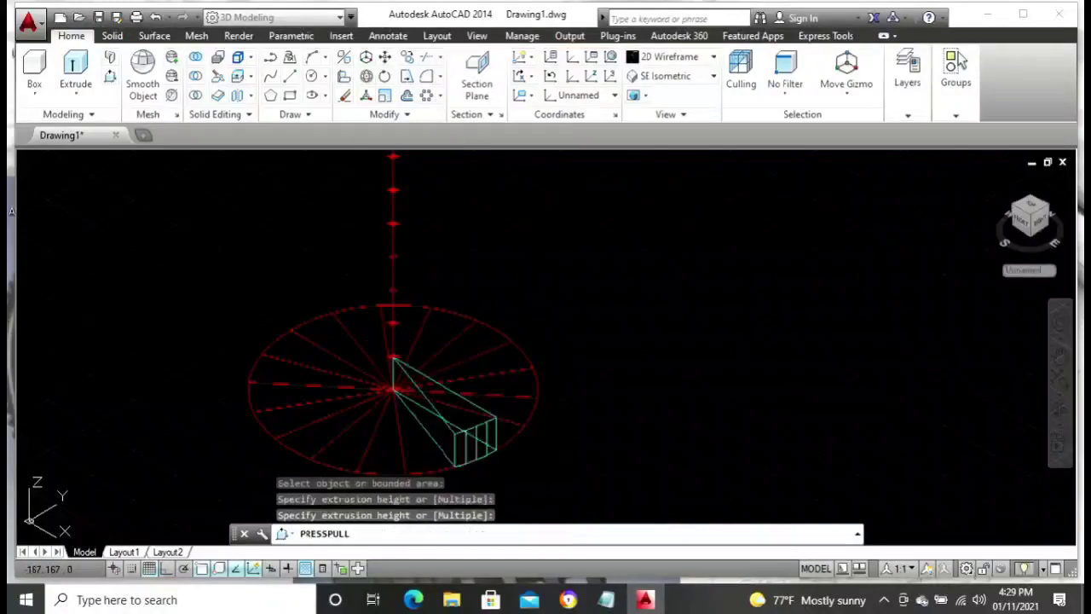
left_click(507, 427)
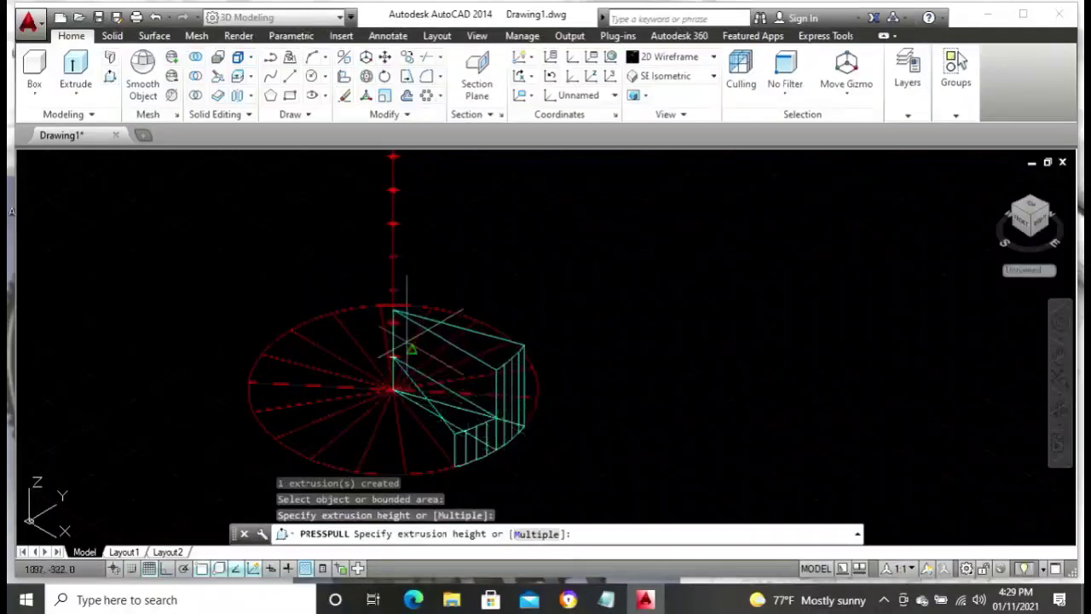
left_click(393, 326)
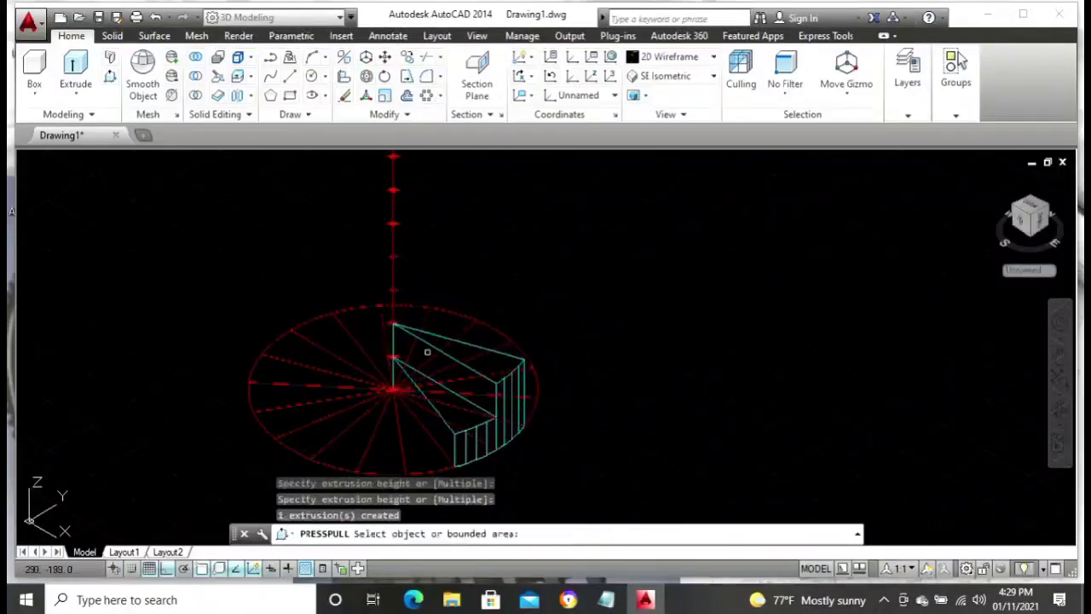
Presspull the next three consecutive wedges up to the third, fourth and fifth division points on the axis line
left_click(1060, 411)
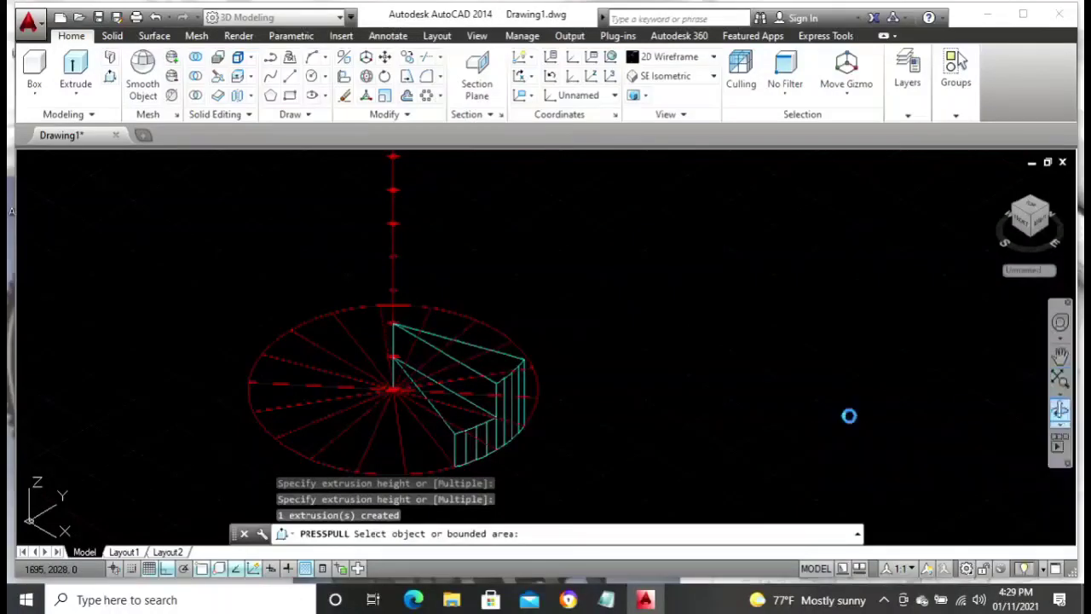
mouse_move(645, 410)
left_mouse_down()
mouse_move(617, 415)
mouse_move(629, 416)
left_mouse_up()
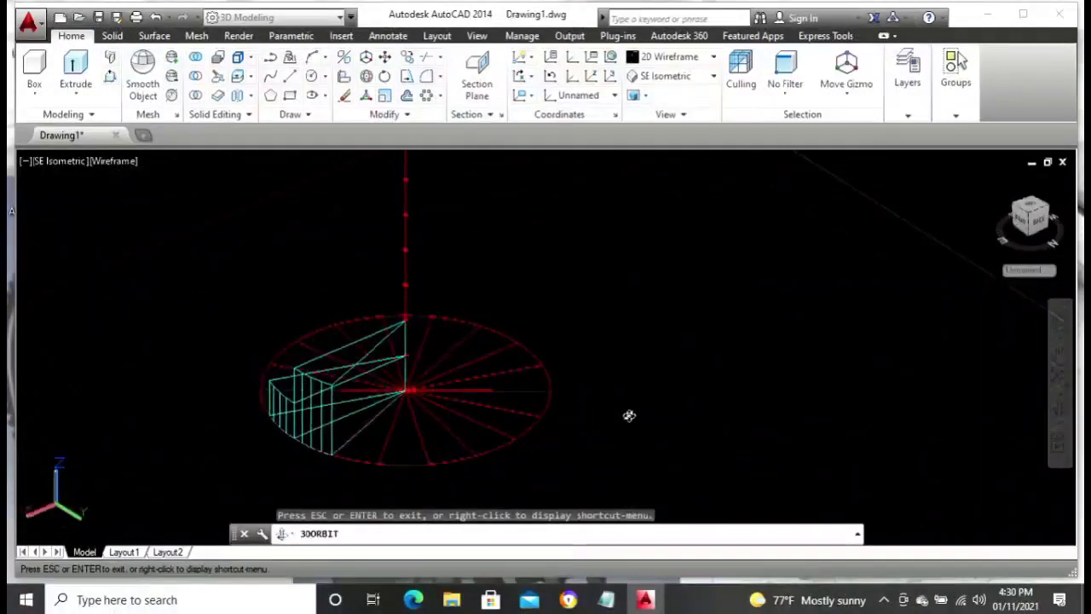
right_click(633, 359)
left_click(660, 54)
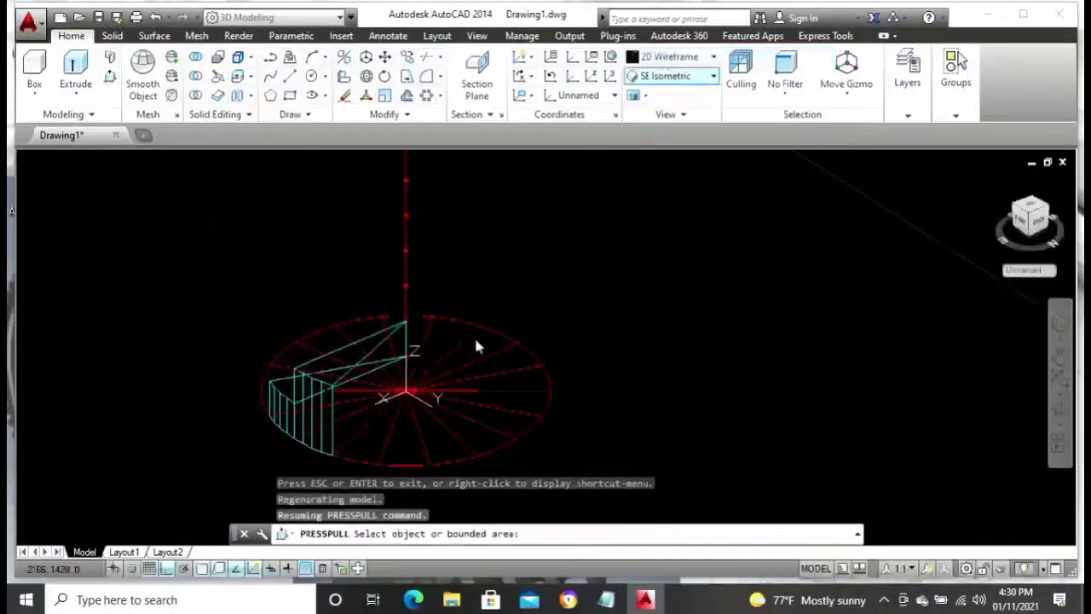
left_click(378, 433)
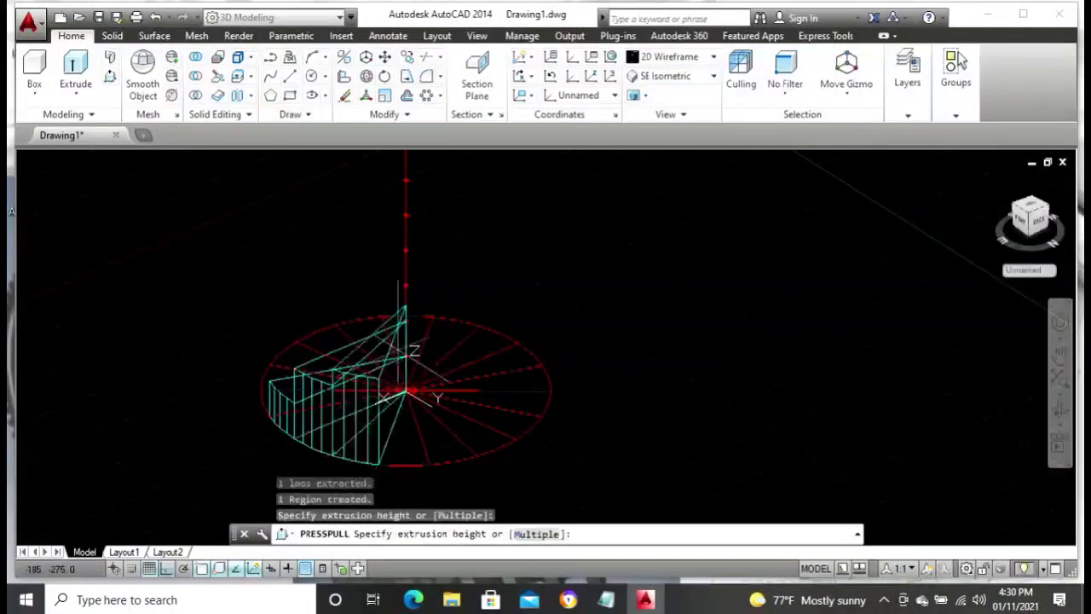
left_click(395, 301)
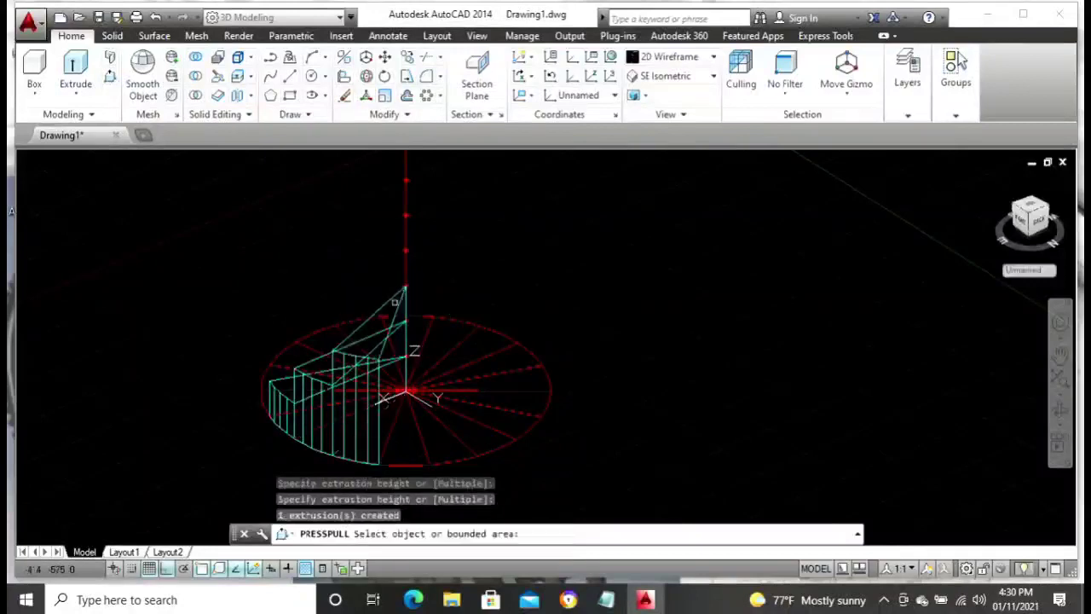
left_click(405, 432)
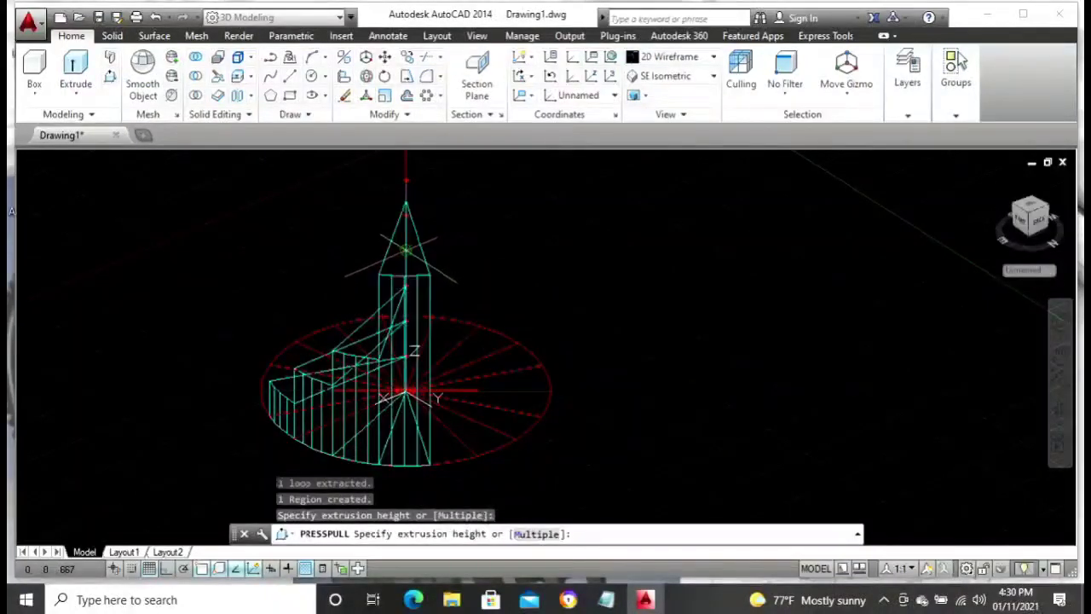
left_click(407, 251)
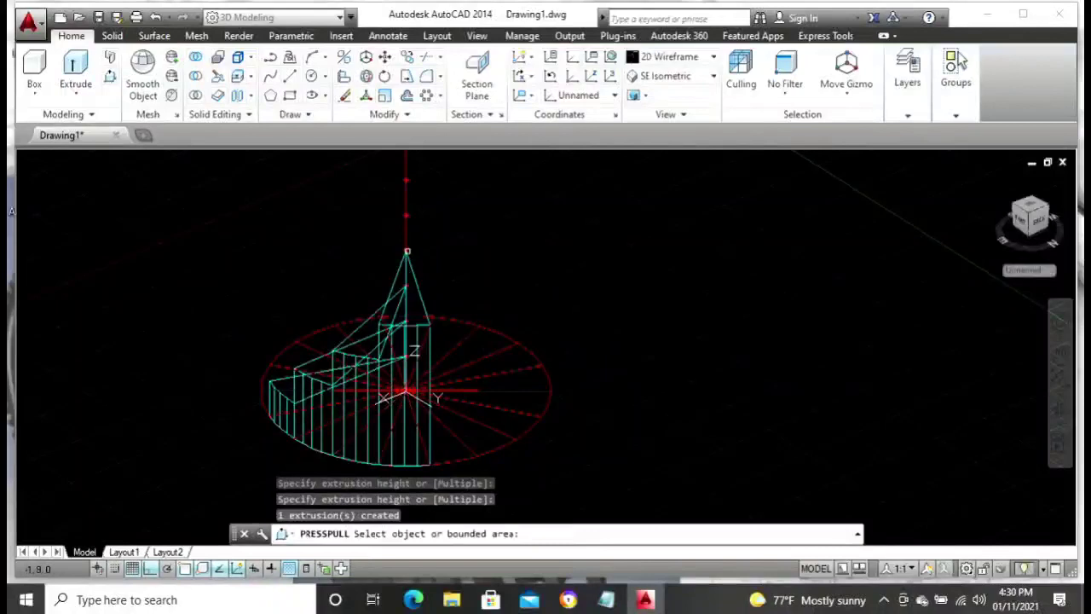
left_click(447, 438)
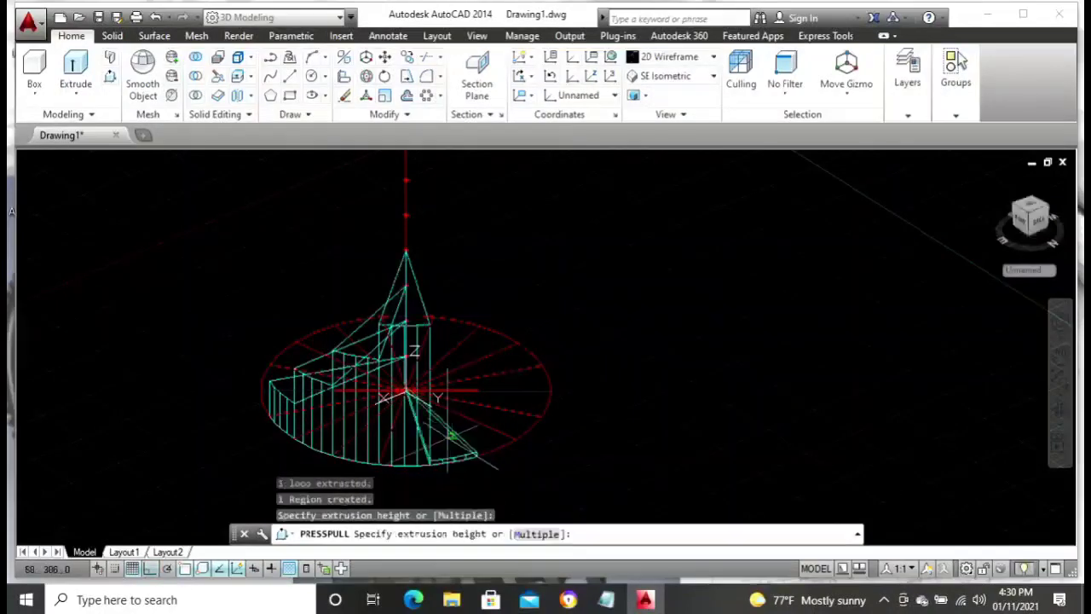
left_click(406, 216)
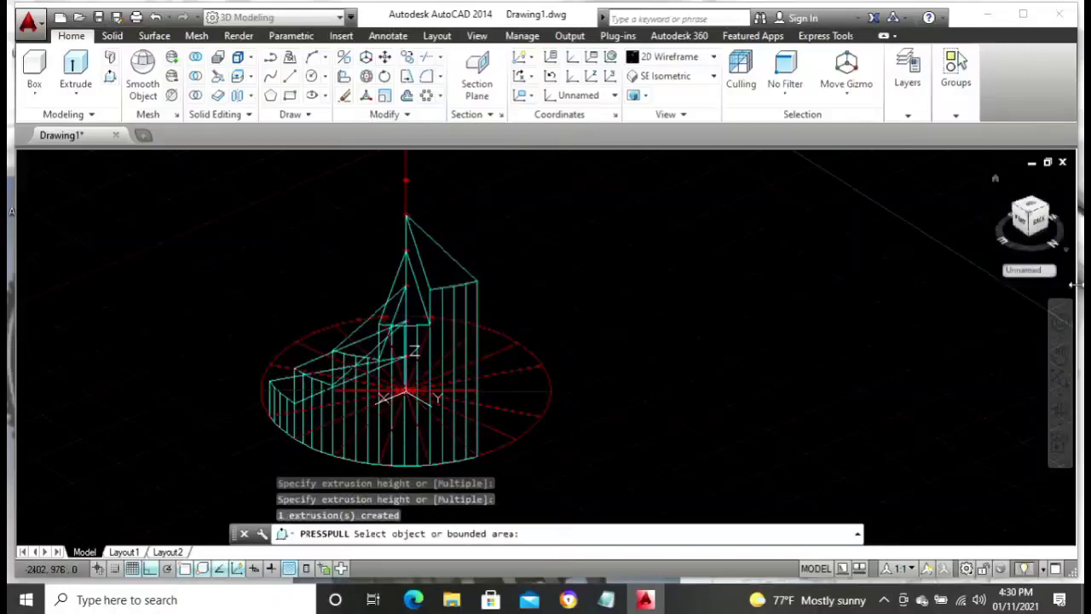
Presspull the sixth and seventh wedges up to the sixth and seventh division points on the axis line
left_click(1059, 410)
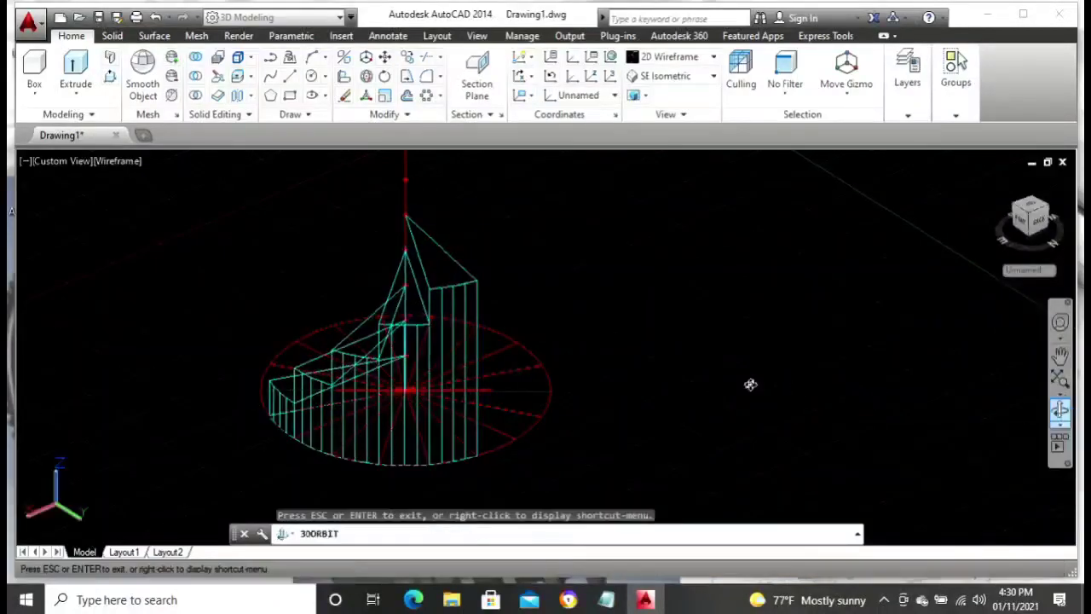
left_click_drag(695, 376, 606, 384)
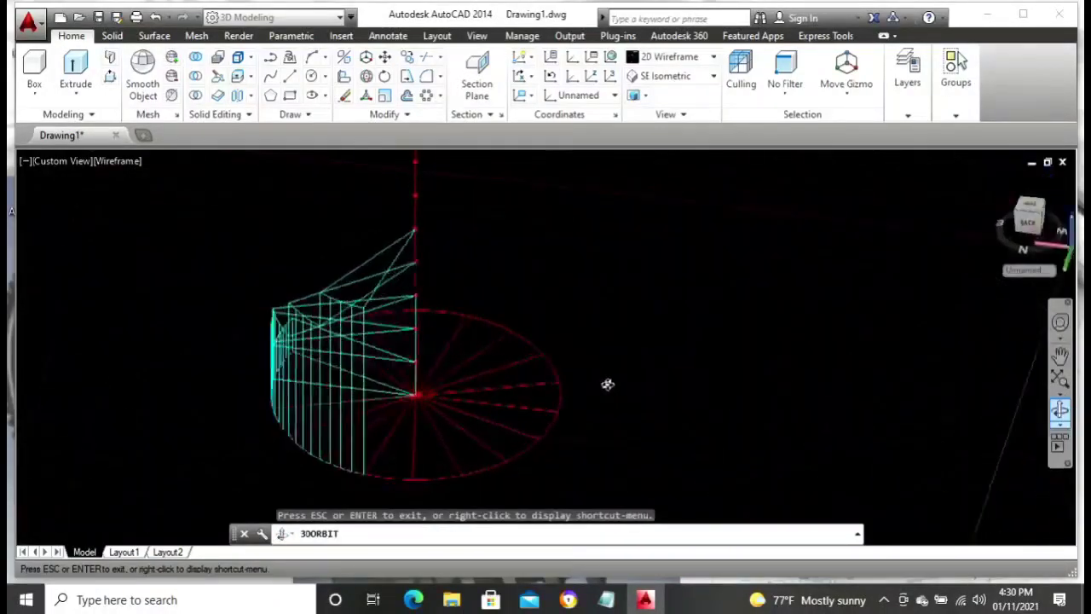
right_click(576, 323)
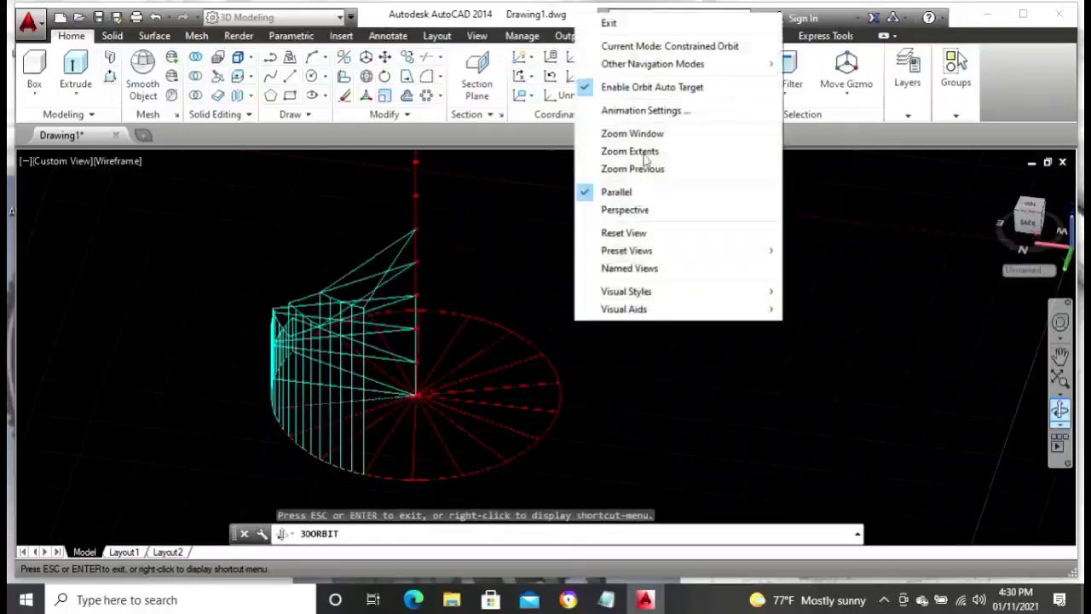
left_click(621, 24)
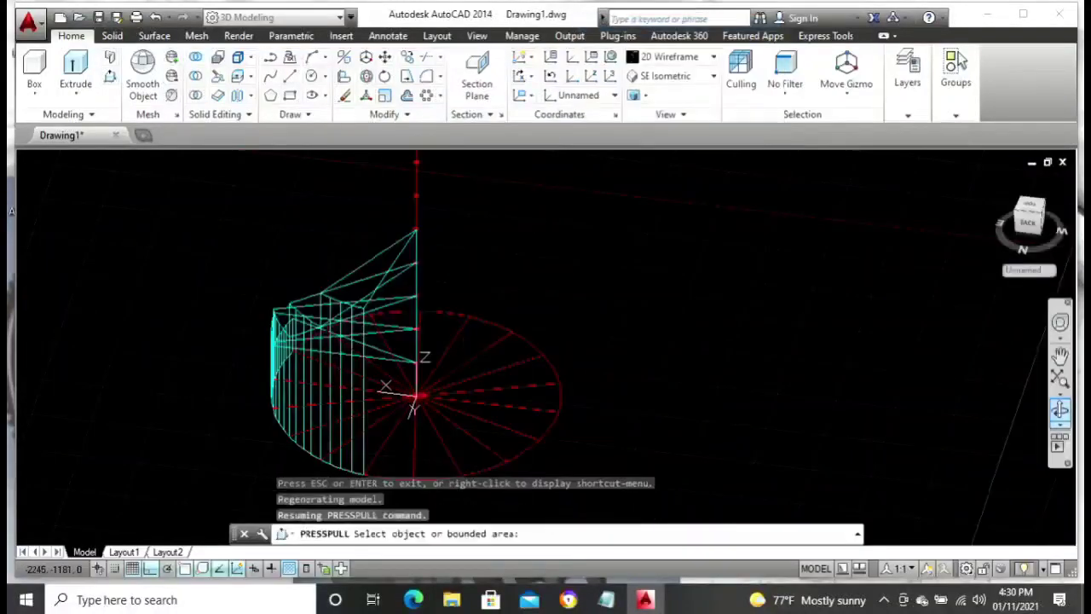
left_click(402, 443)
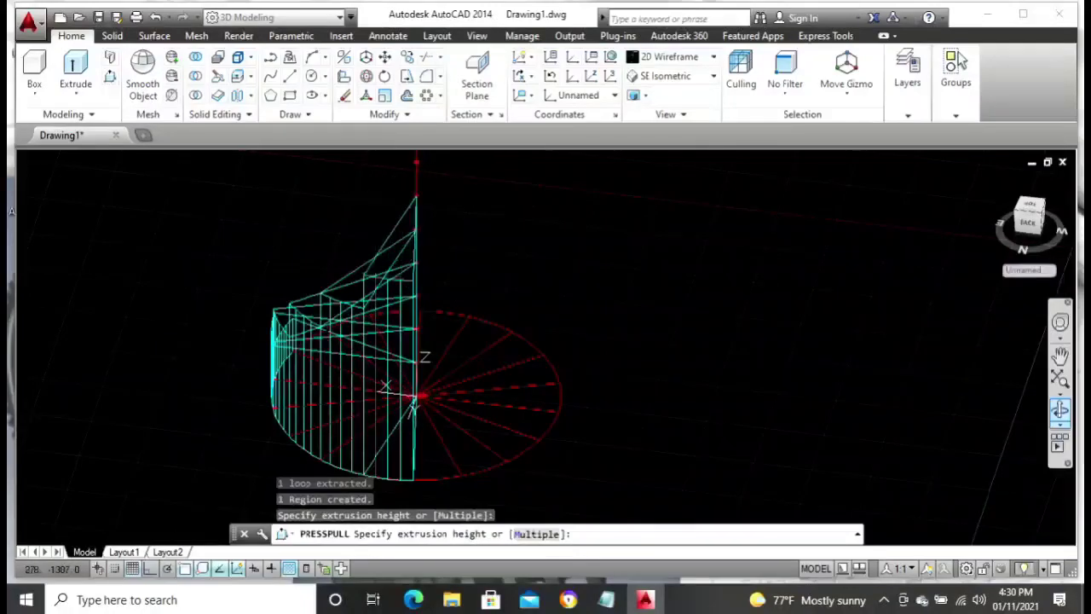
left_click(416, 155)
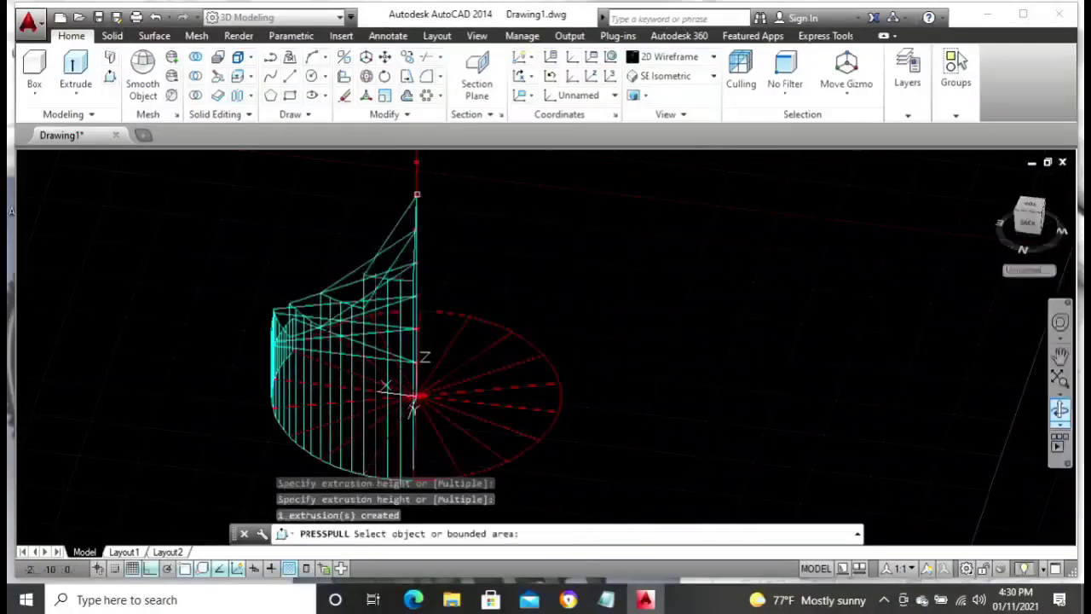
left_click(431, 450)
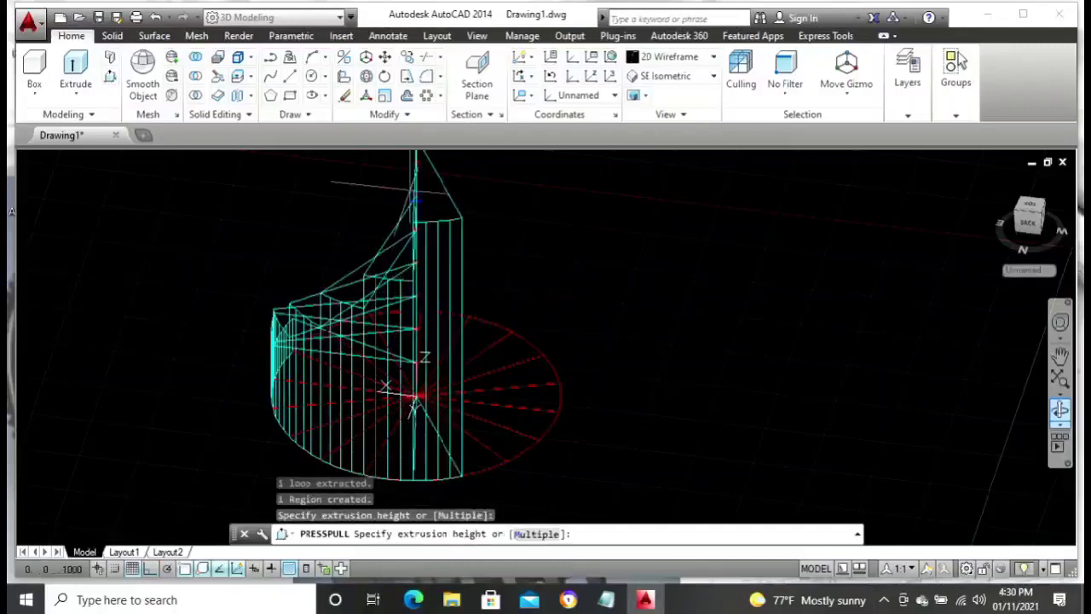
left_click(417, 162)
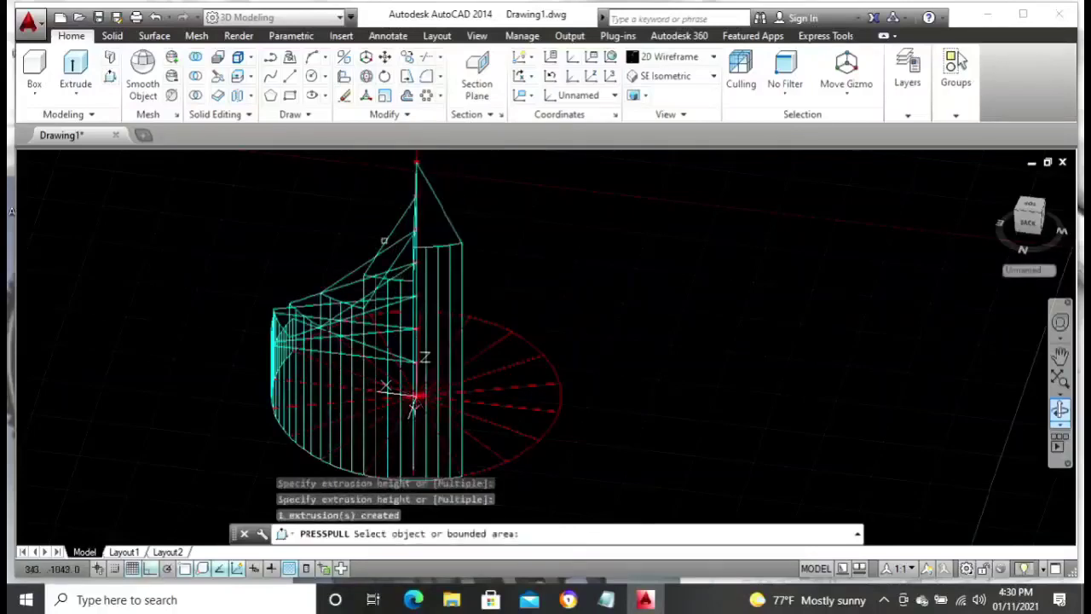
Presspull the eighth wedge of the circle up to the eighth division point on the axis line
scroll(383, 290, "down", 2)
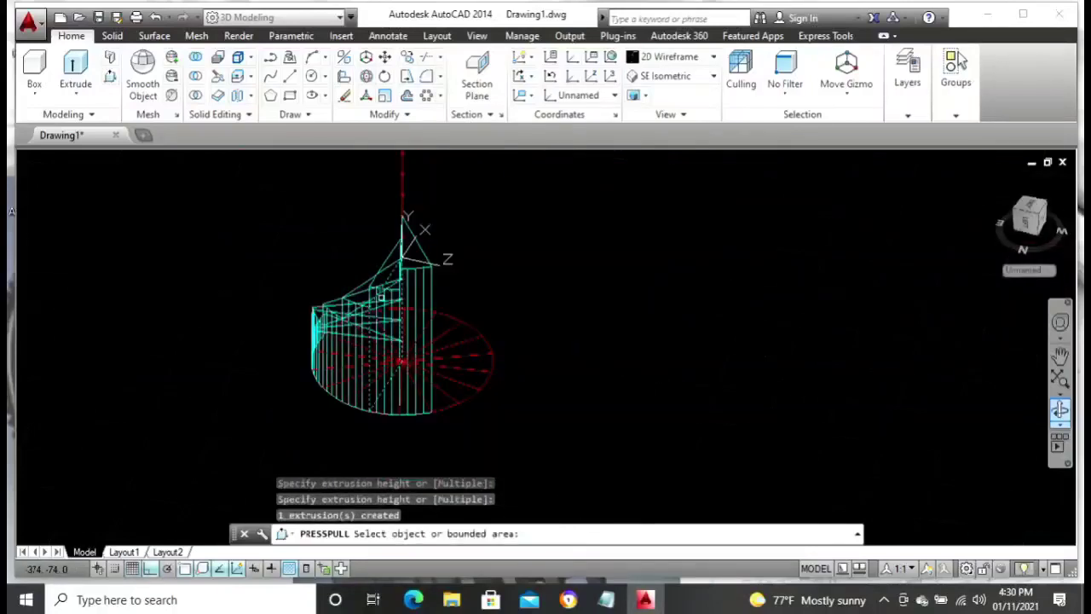
left_click(1059, 409)
left_click_drag(657, 387, 571, 360)
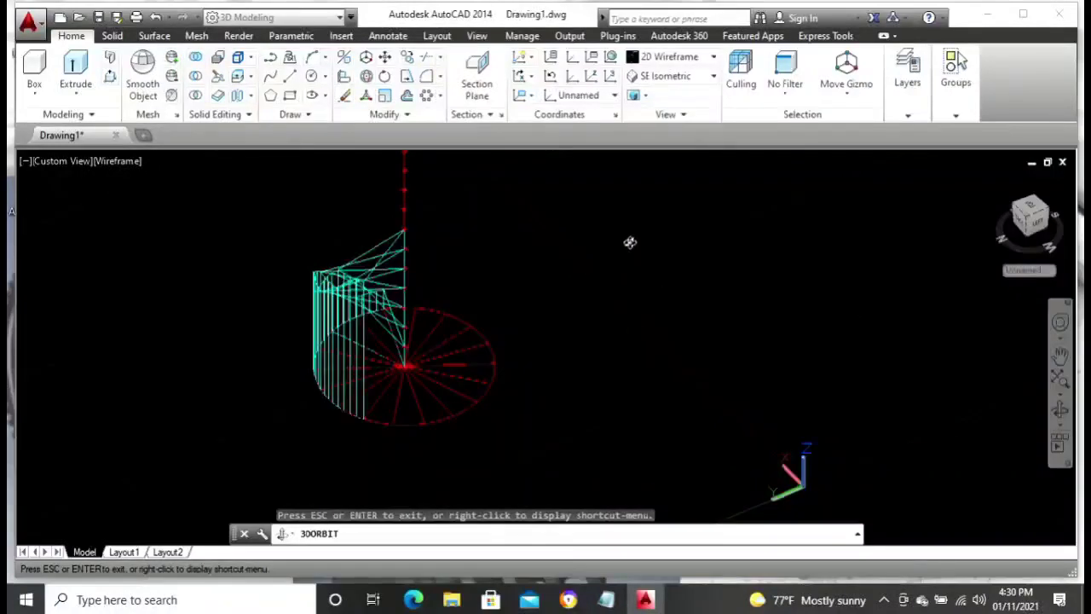
right_click(502, 233)
left_click(525, 235)
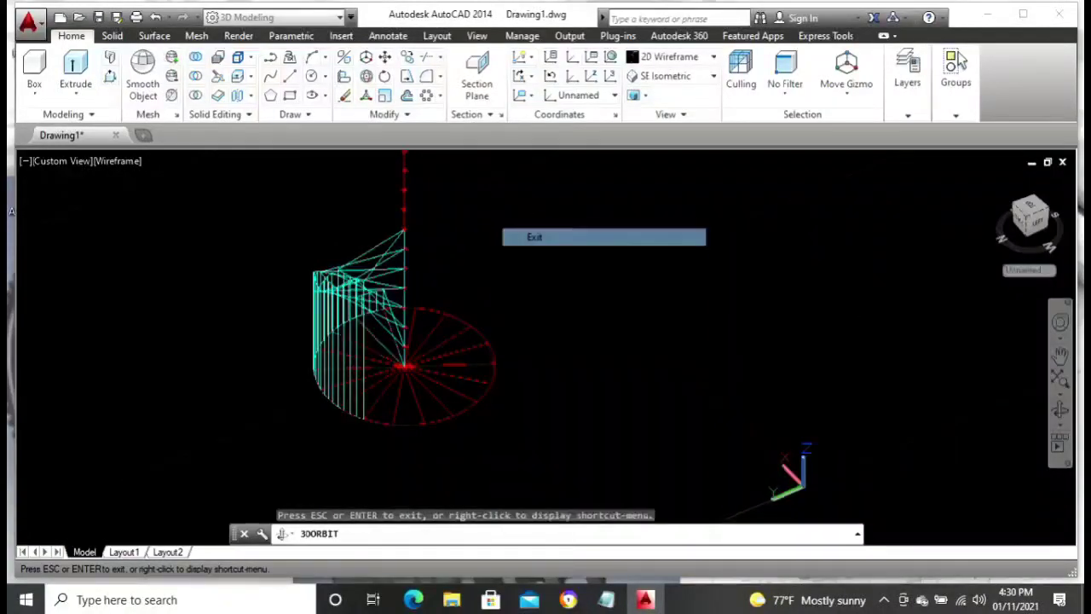
left_click(1060, 357)
left_click_drag(622, 279, 621, 331)
right_click(622, 330)
left_click(656, 338)
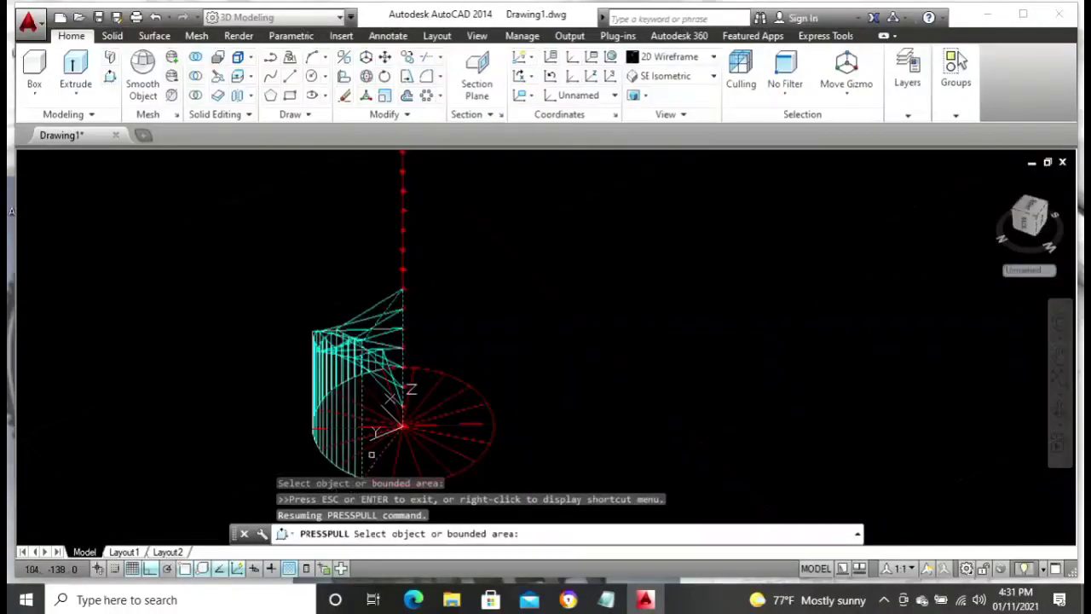
left_click(386, 463)
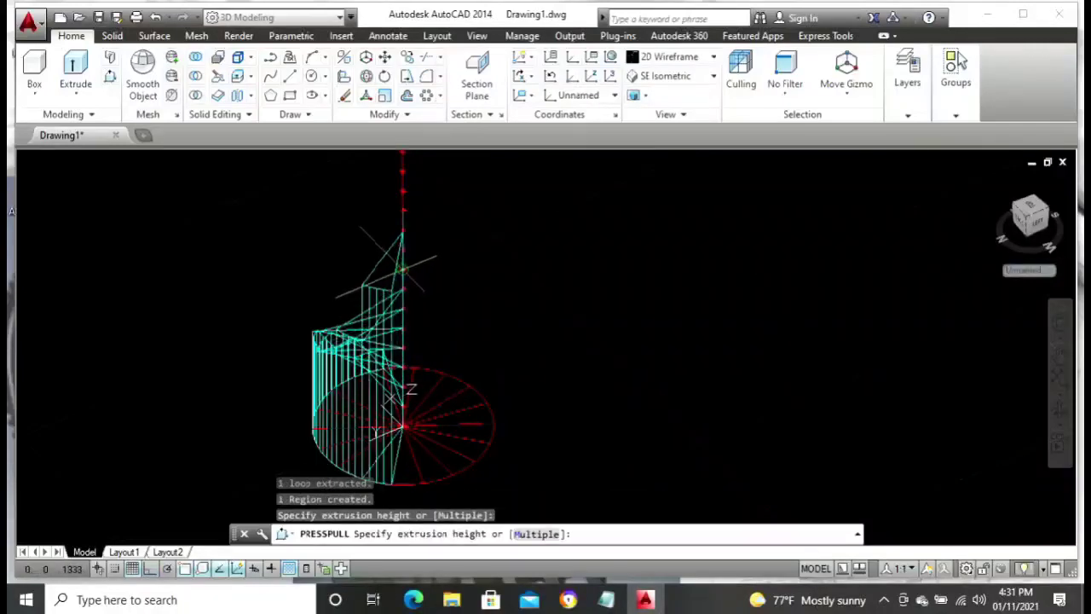
left_click(402, 272)
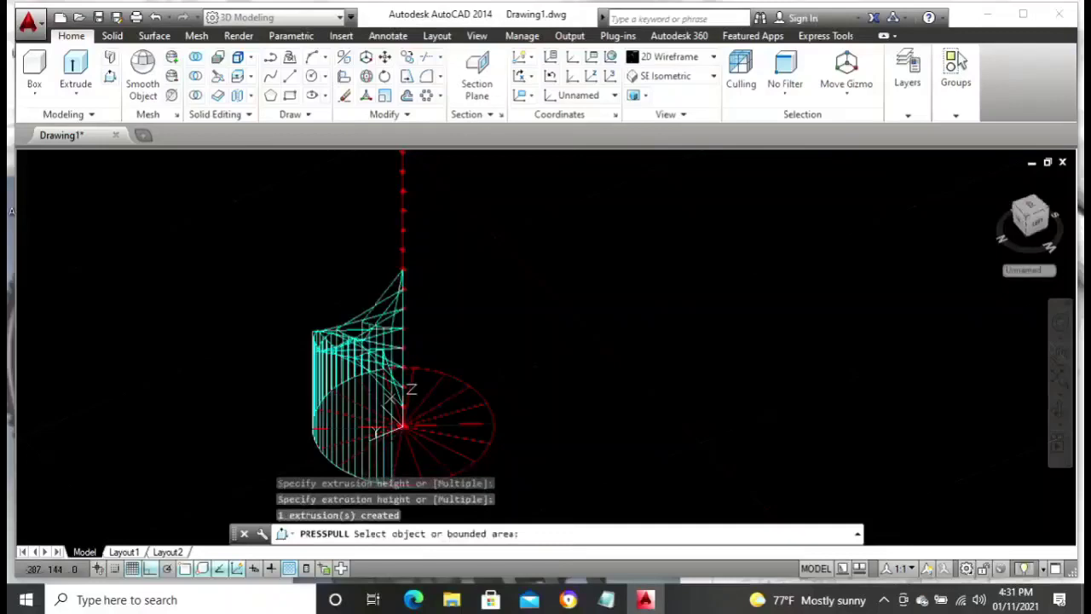
Presspull the ninth and tenth wedges up to the ninth and tenth division points on the axis line
left_click(409, 458)
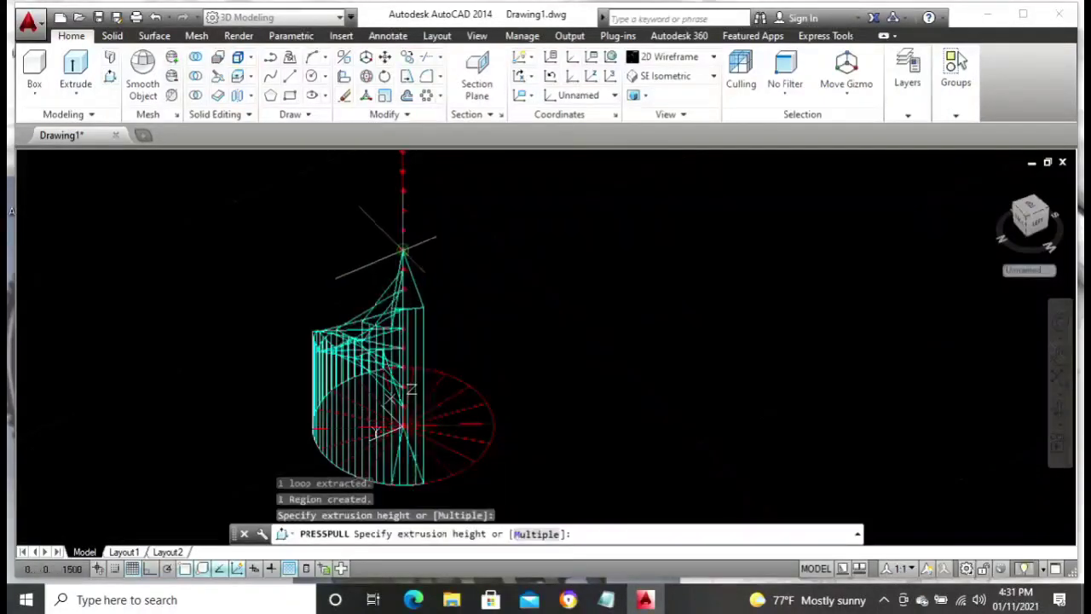
left_click(404, 256)
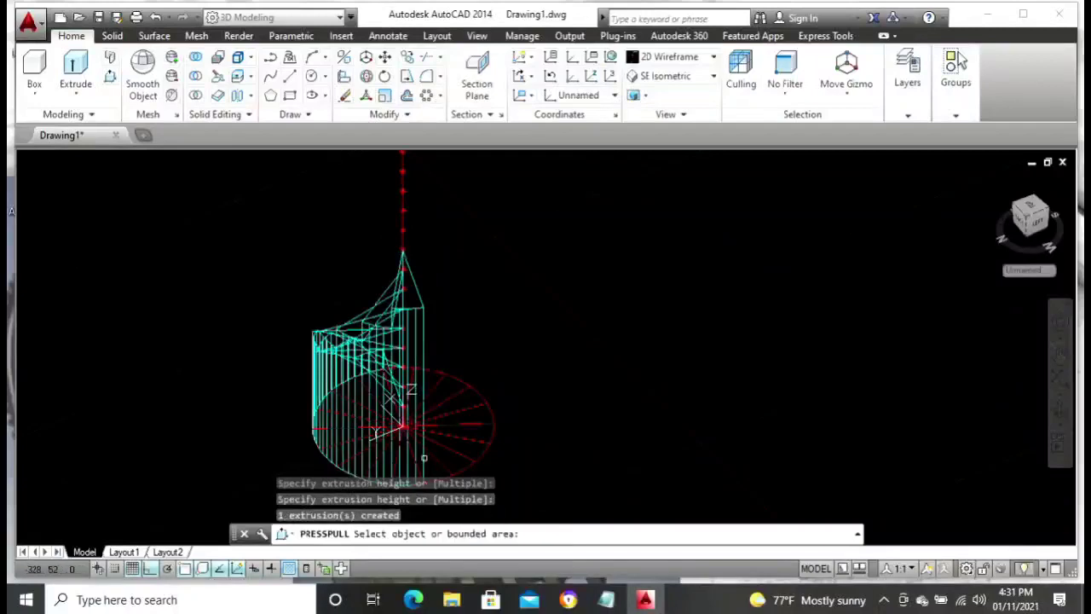
left_click(432, 468)
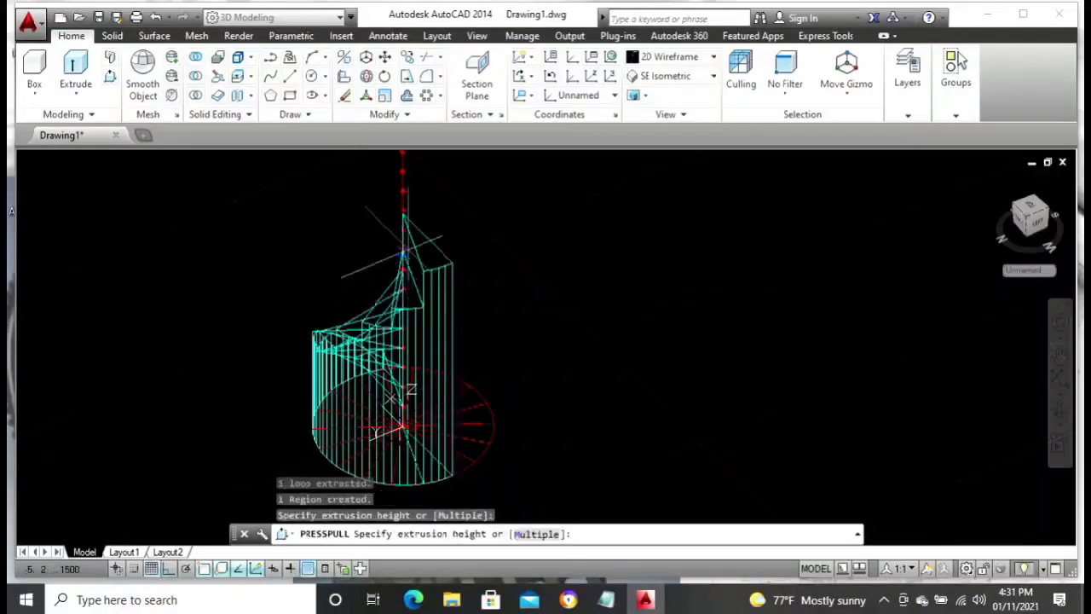
left_click(403, 231)
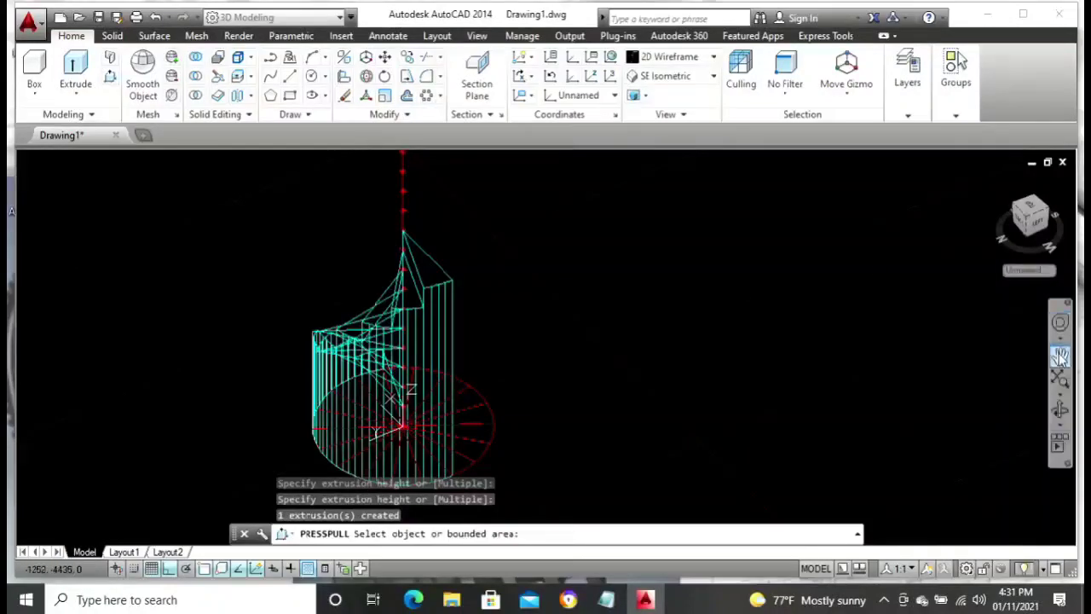
Presspull the next three consecutive wedges up to the eleventh, twelfth and thirteenth division points on the axis line
left_click(1059, 409)
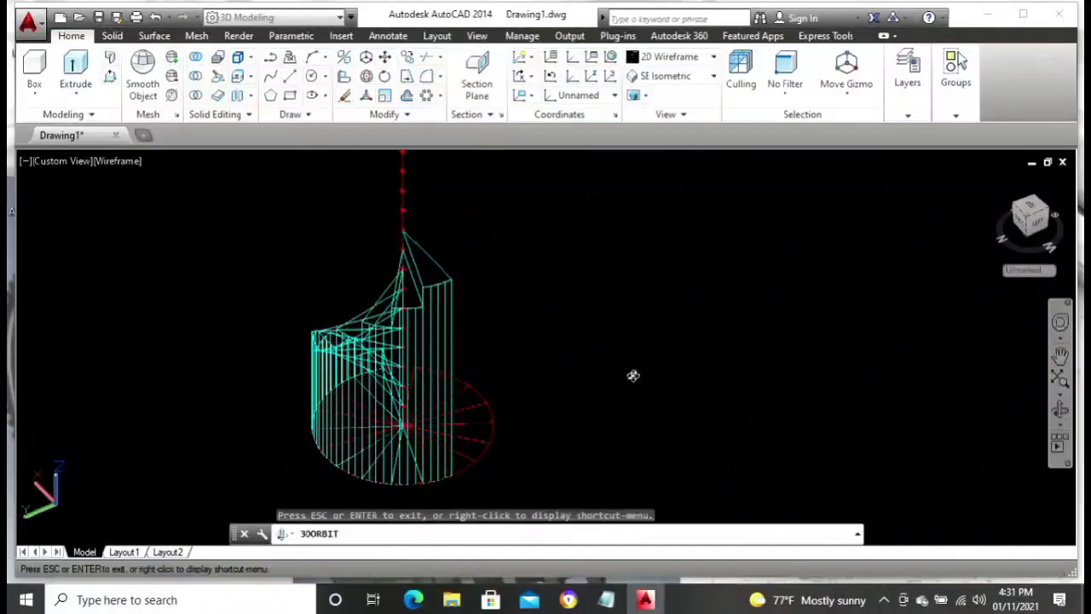
left_click_drag(630, 360, 534, 362)
right_click(549, 338)
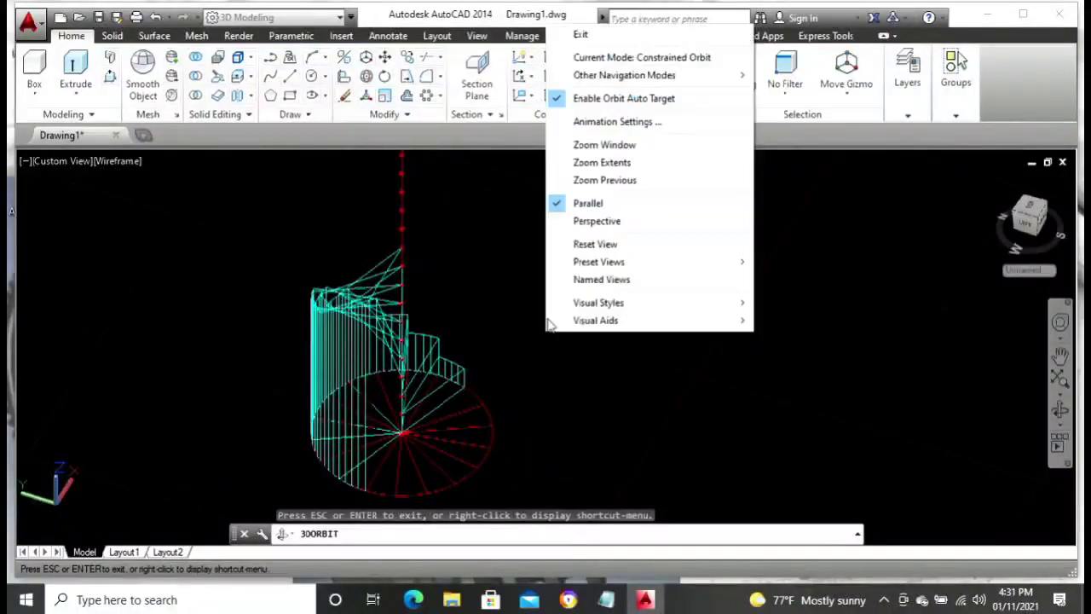
left_click(580, 35)
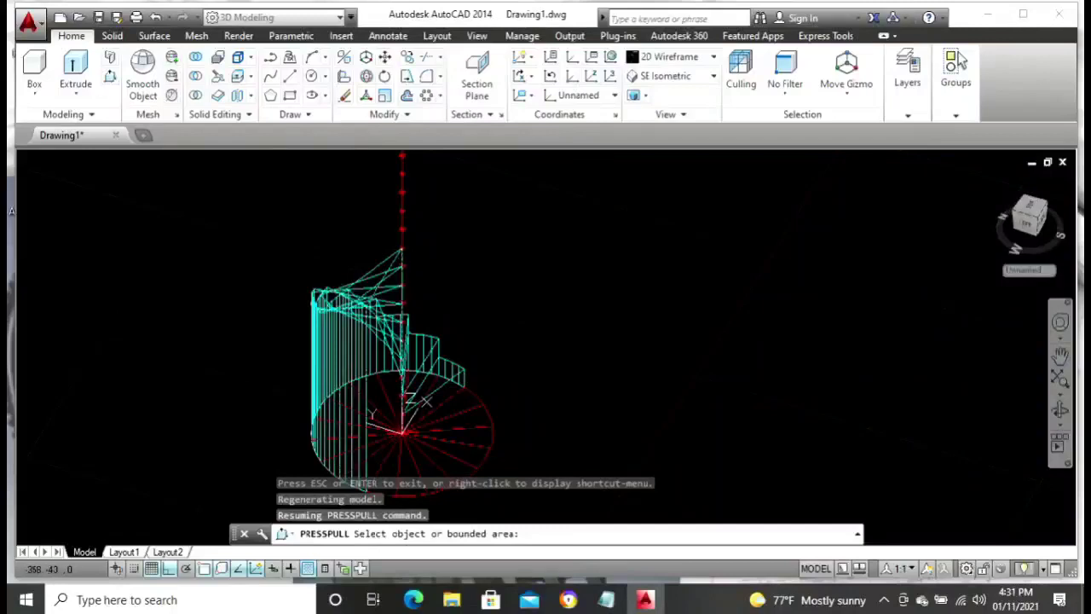
left_click(388, 470)
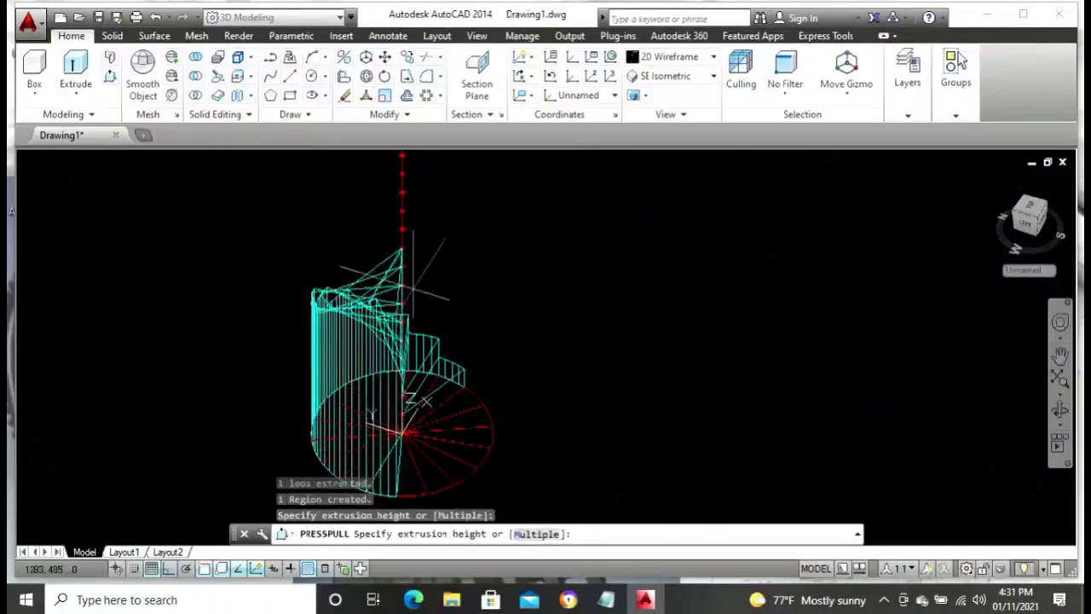
left_click(401, 229)
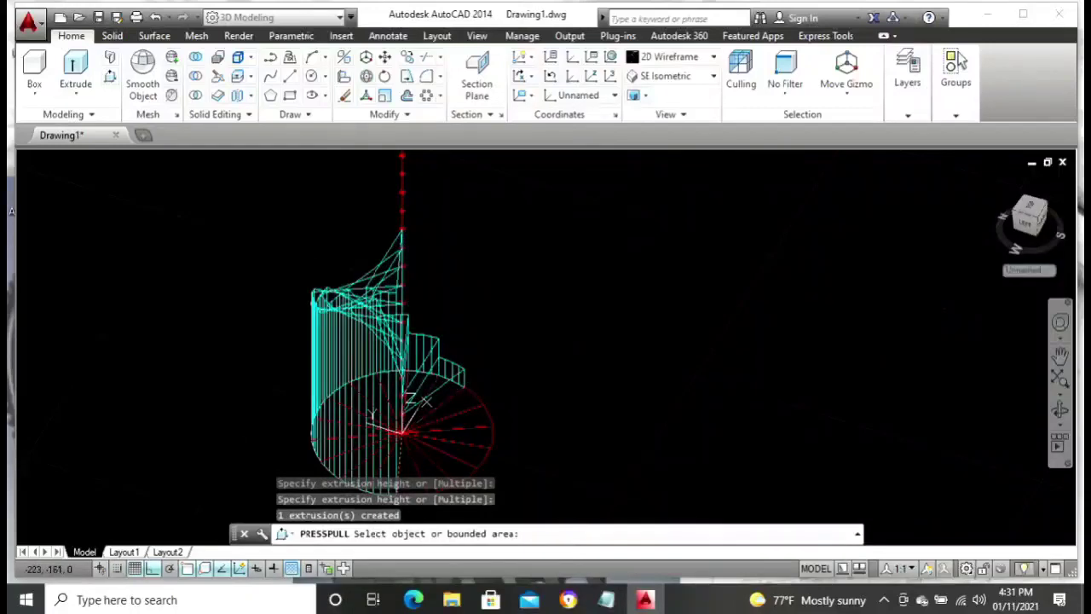
left_click(408, 462)
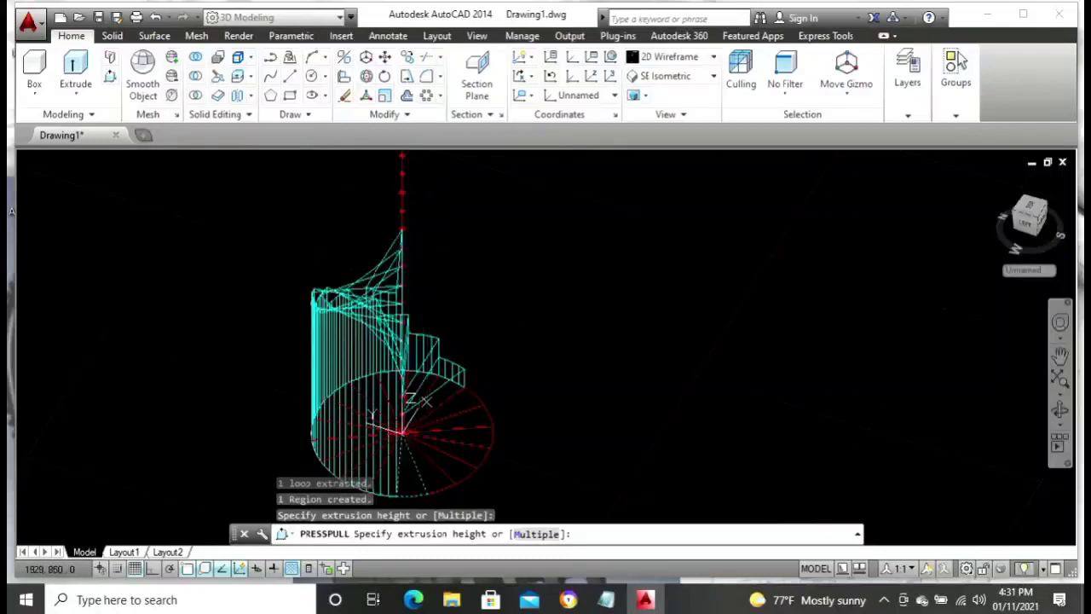
left_click(402, 247)
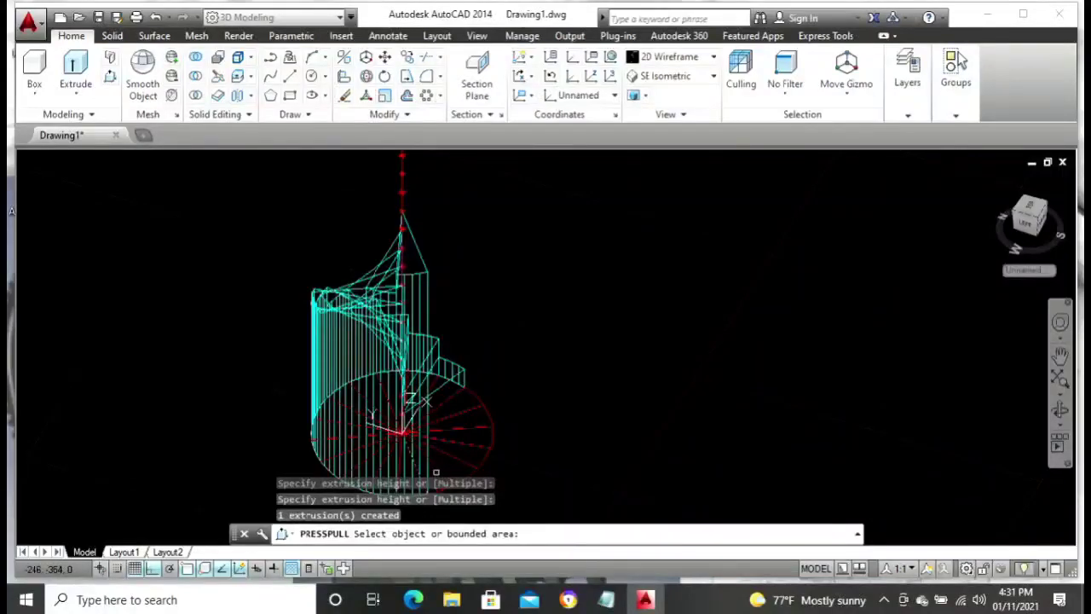
left_click(410, 399)
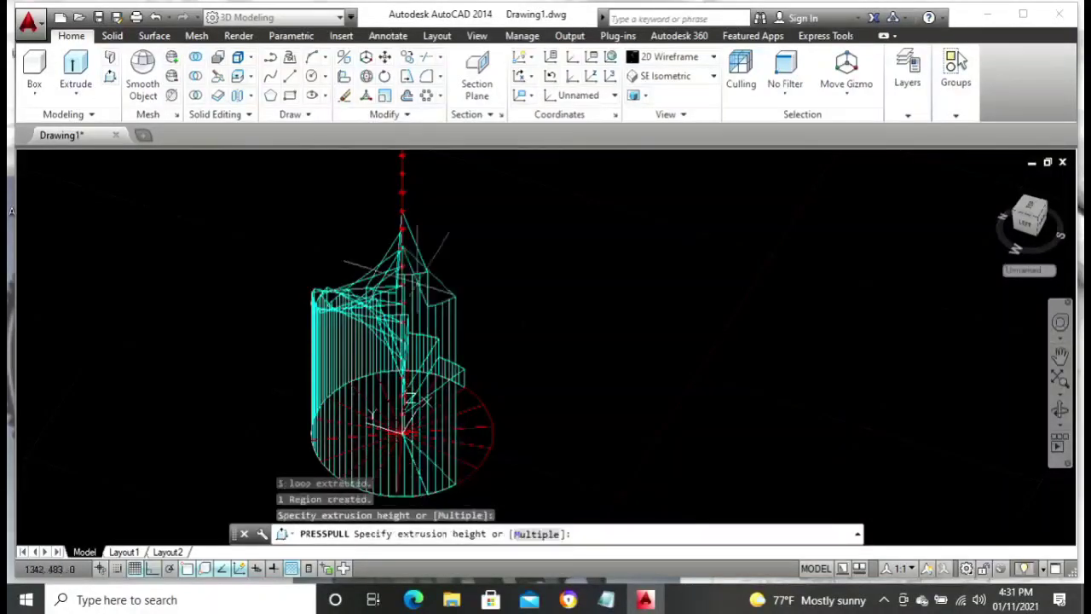
left_click(400, 199)
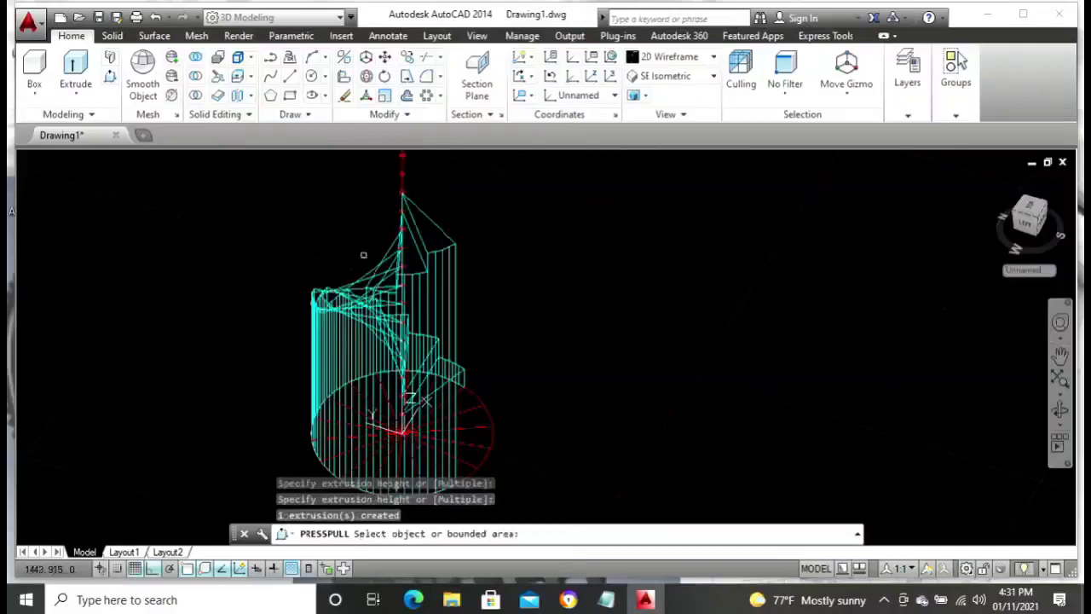
Presspull the fourteenth and fifteenth wedges up to the fourteenth and fifteenth division points on the axis line
scroll(364, 255, "down", 2)
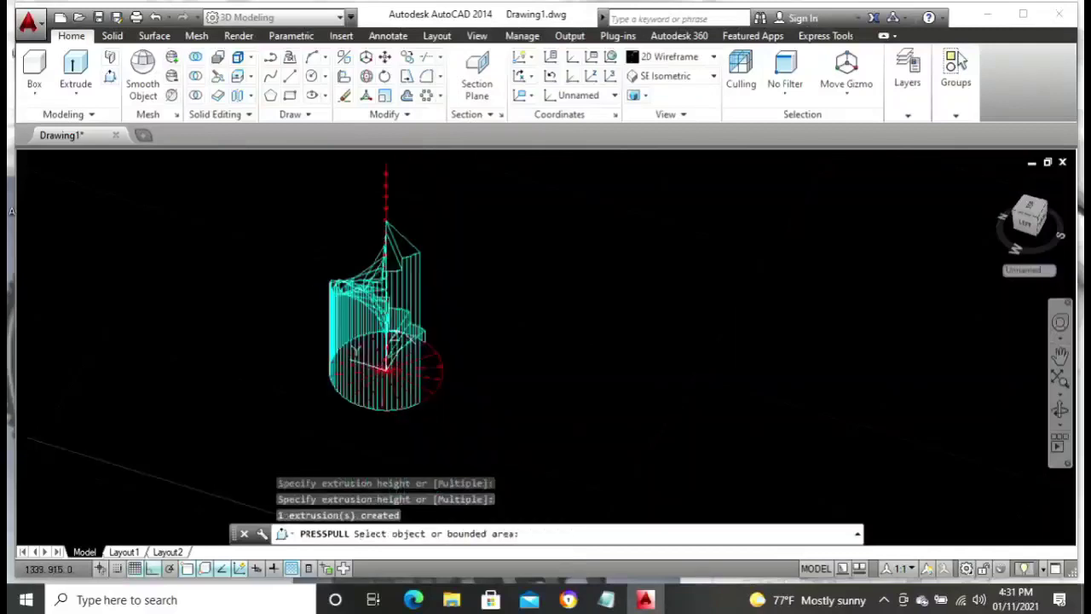
left_click(1060, 413)
left_click_drag(609, 295, 494, 282)
left_click_drag(388, 233, 385, 231)
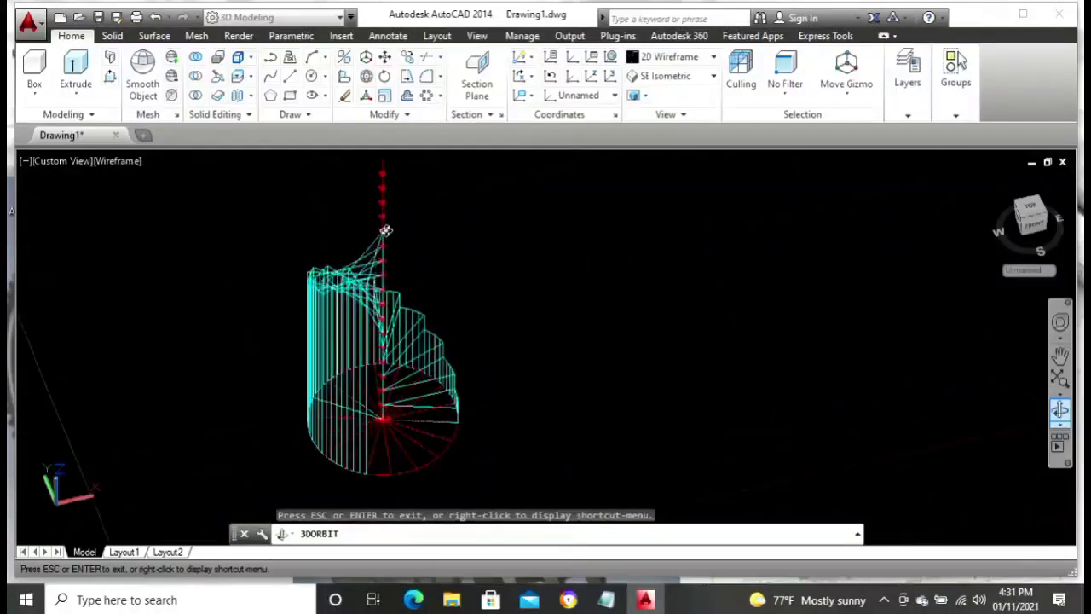
right_click(544, 224)
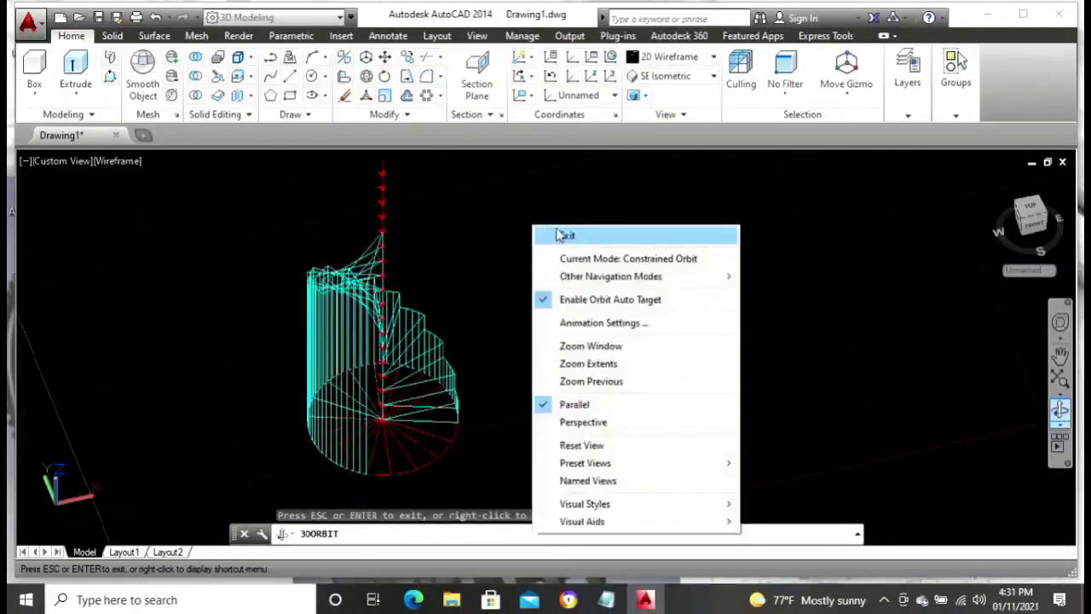
left_click(563, 235)
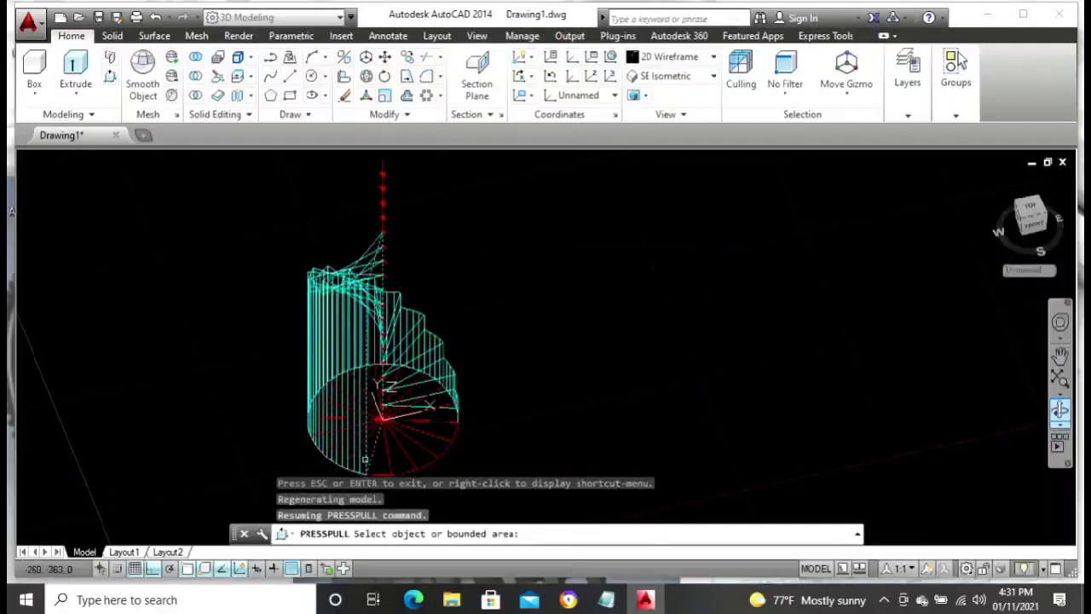
left_click(388, 390)
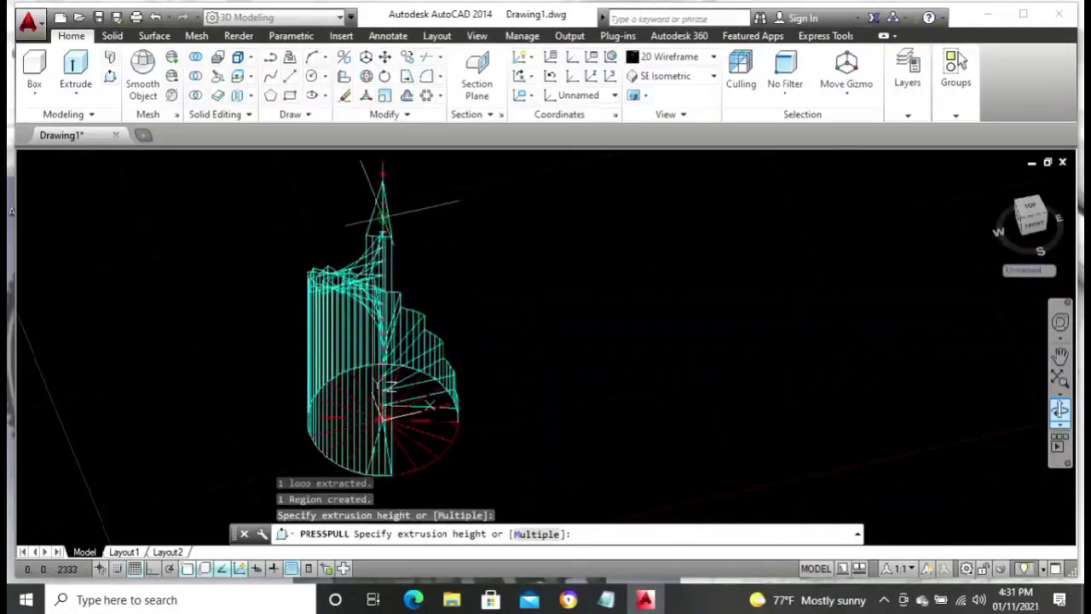
left_click(384, 221)
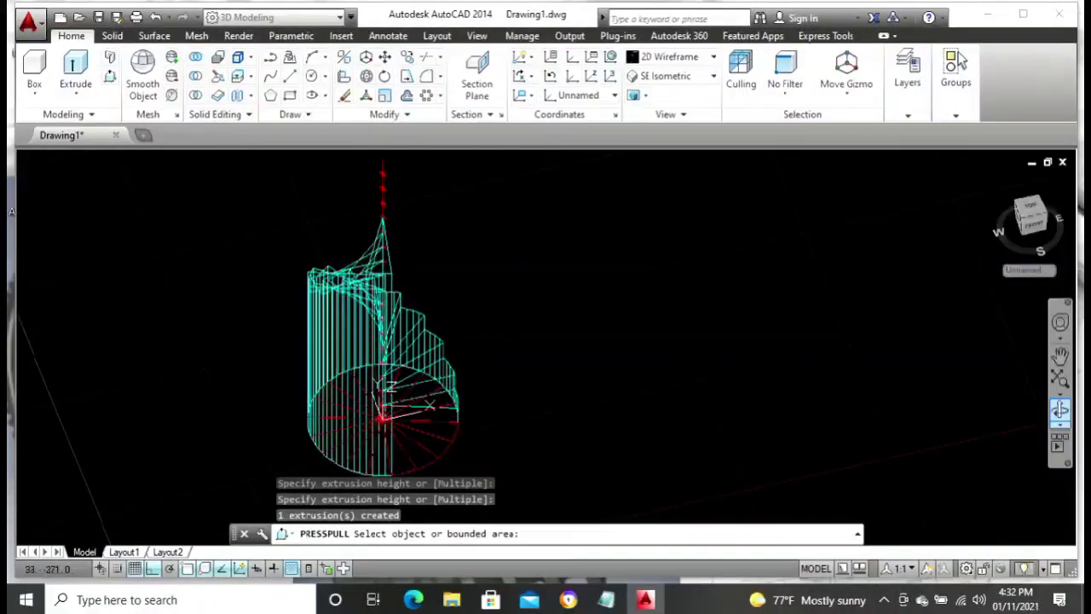
left_click(399, 452)
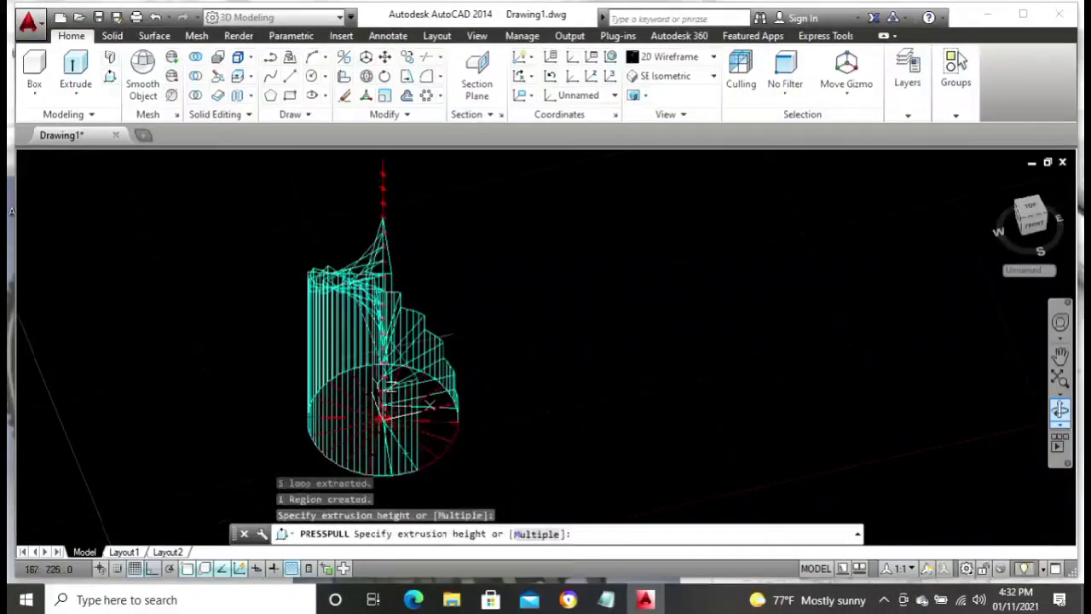
left_click(384, 203)
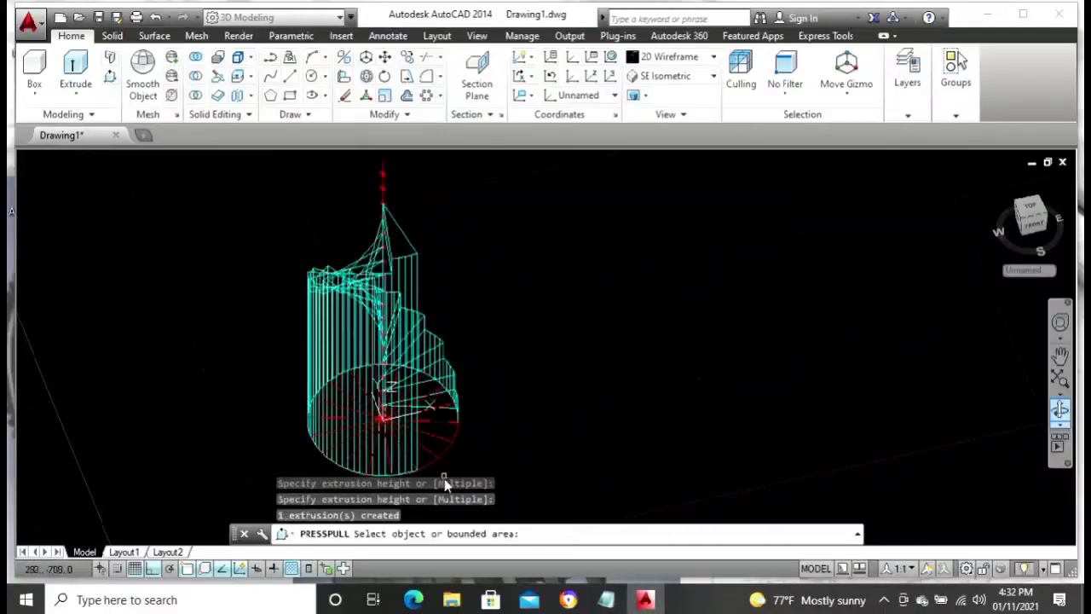
Presspull the sixteenth and seventeenth wedges up to the sixteenth and seventeenth division points on the axis line
left_click(386, 416)
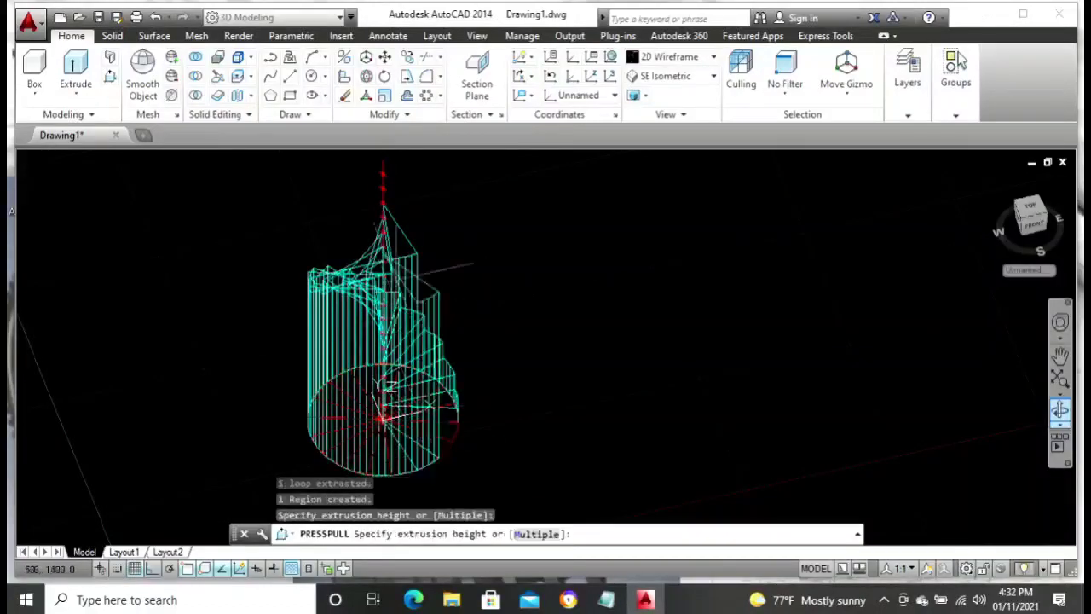
left_click(383, 185)
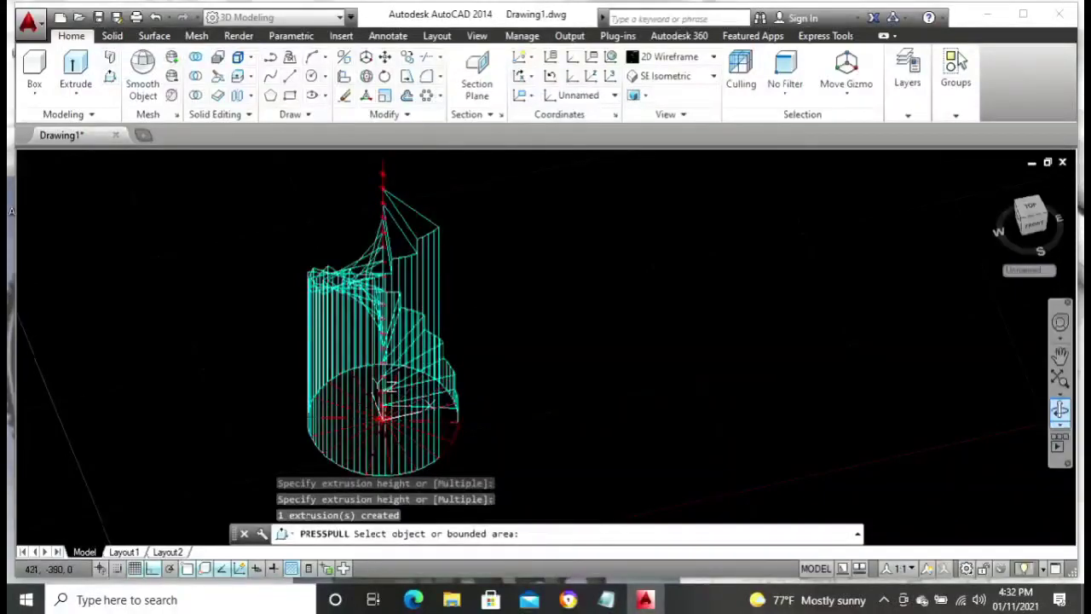
left_click(444, 443)
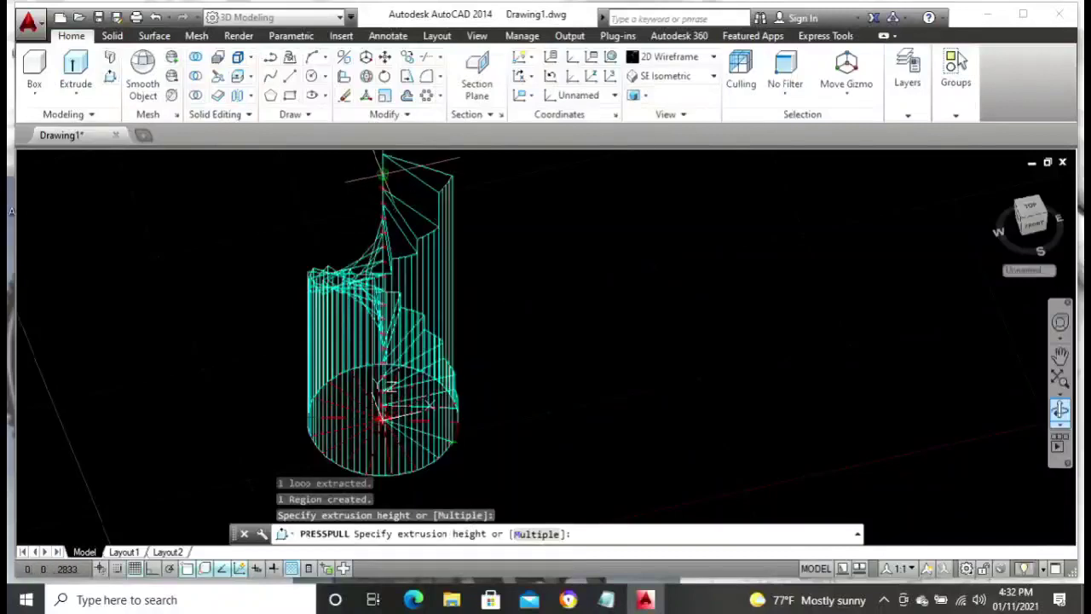
left_click(382, 176)
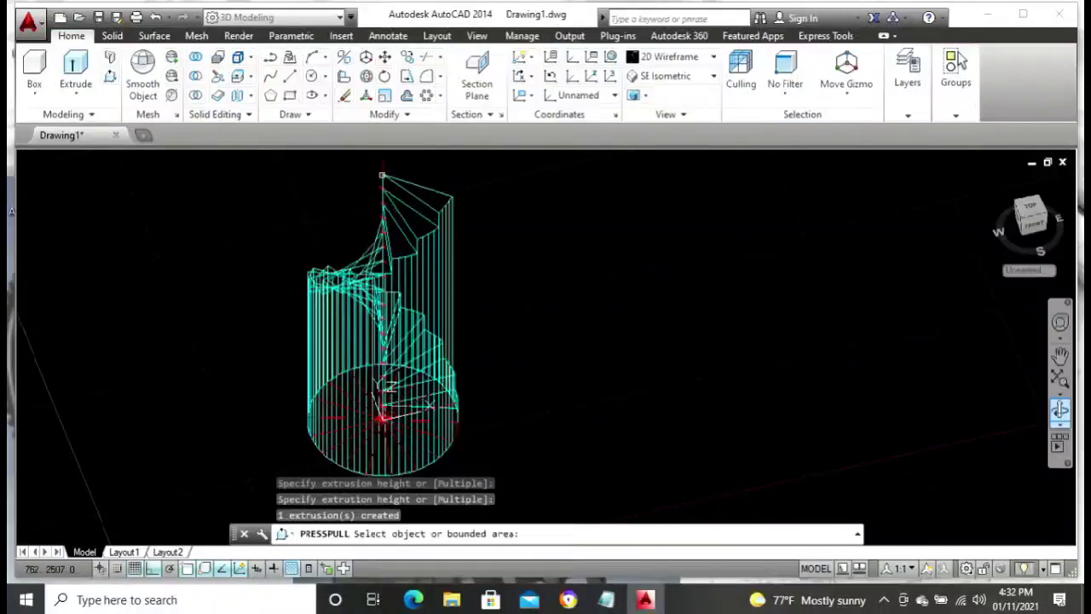
Presspull the last remaining wedge of the circle up to the top endpoint of the axis line
left_click(1059, 412)
left_click_drag(770, 339, 672, 336)
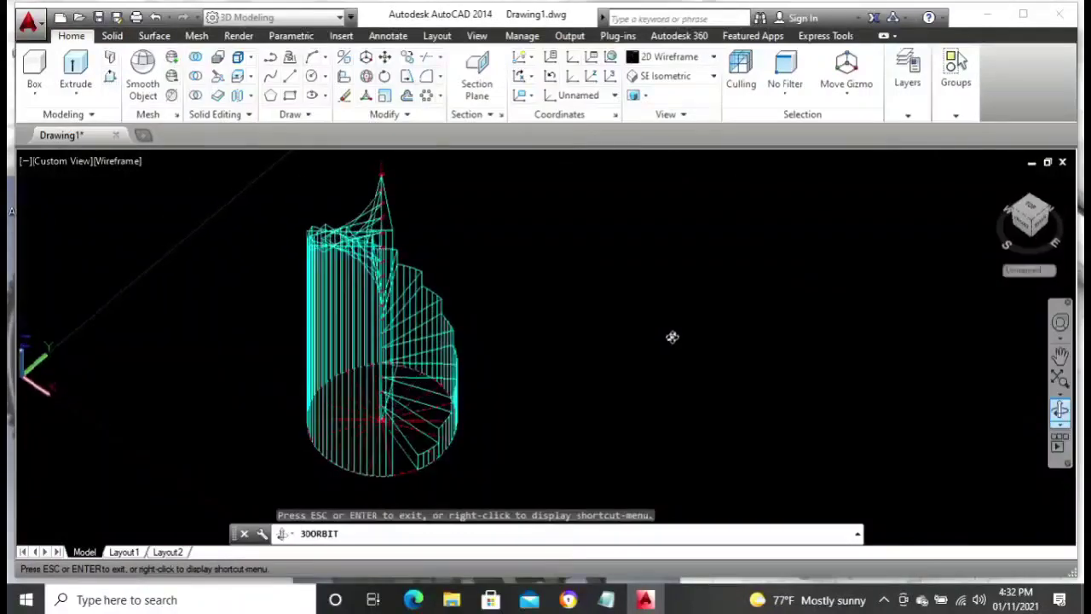
right_click(579, 341)
left_click(620, 44)
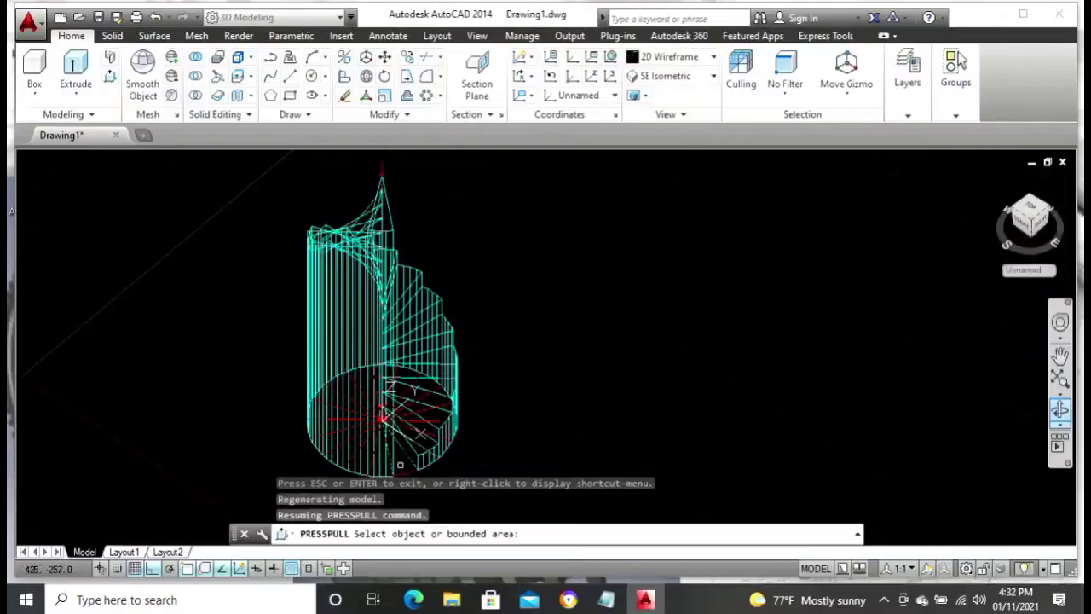
left_click(388, 204)
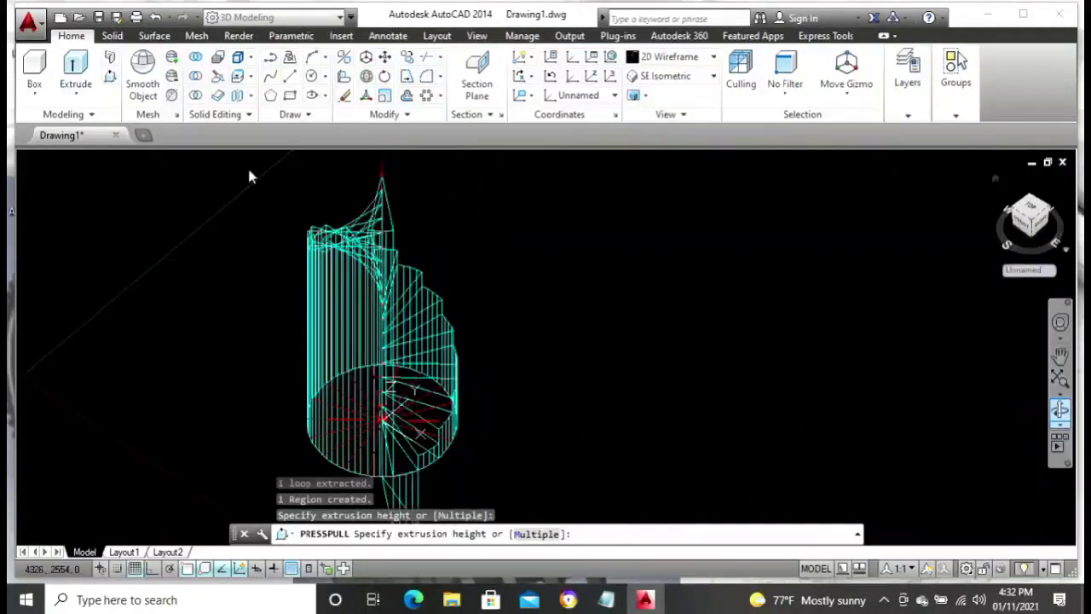
left_click(383, 163)
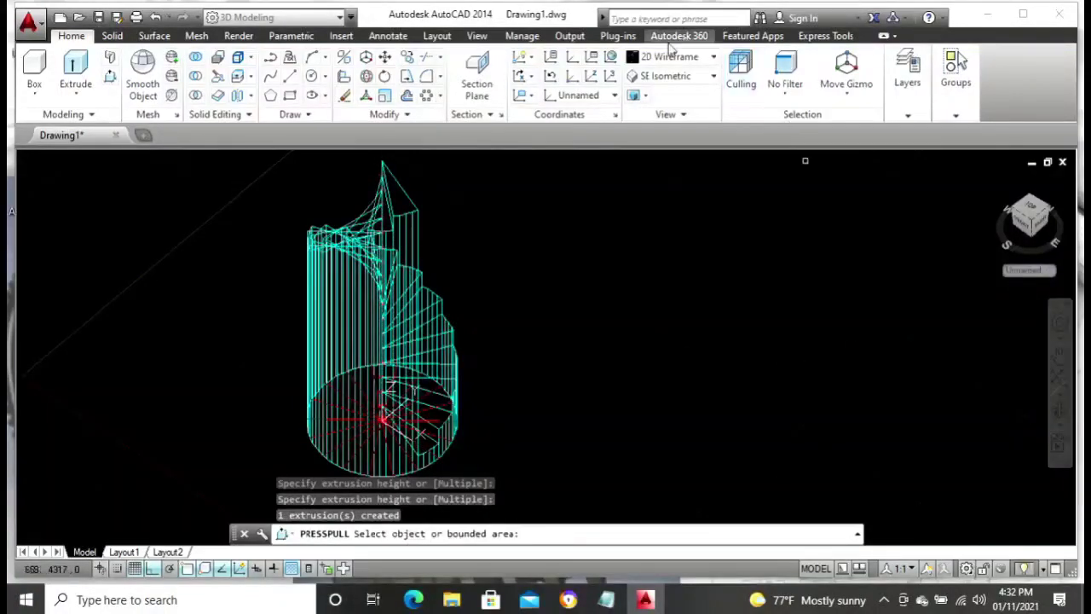
Set the view to SE Isometric and orbit around the extruded staircase to examine its steps
left_click(714, 77)
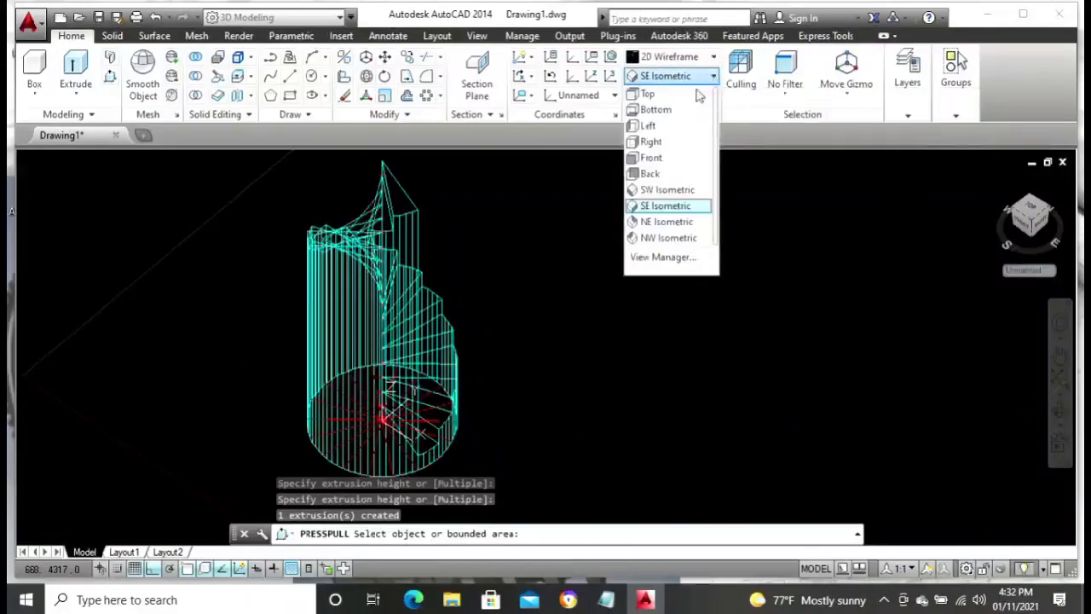
left_click(670, 205)
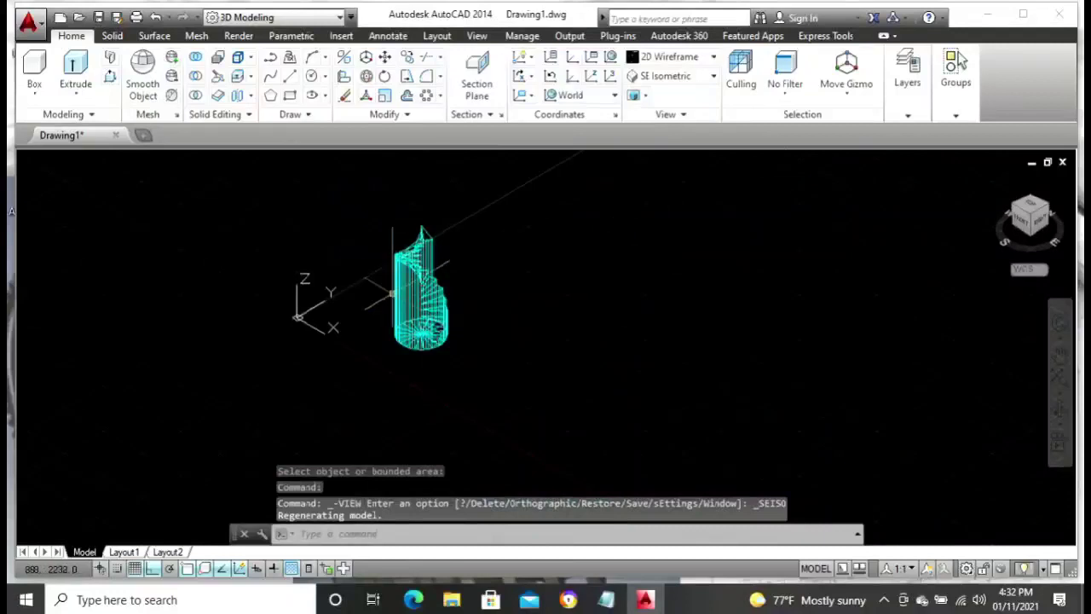
scroll(390, 295, "up", 5)
scroll(430, 205, "down", 5)
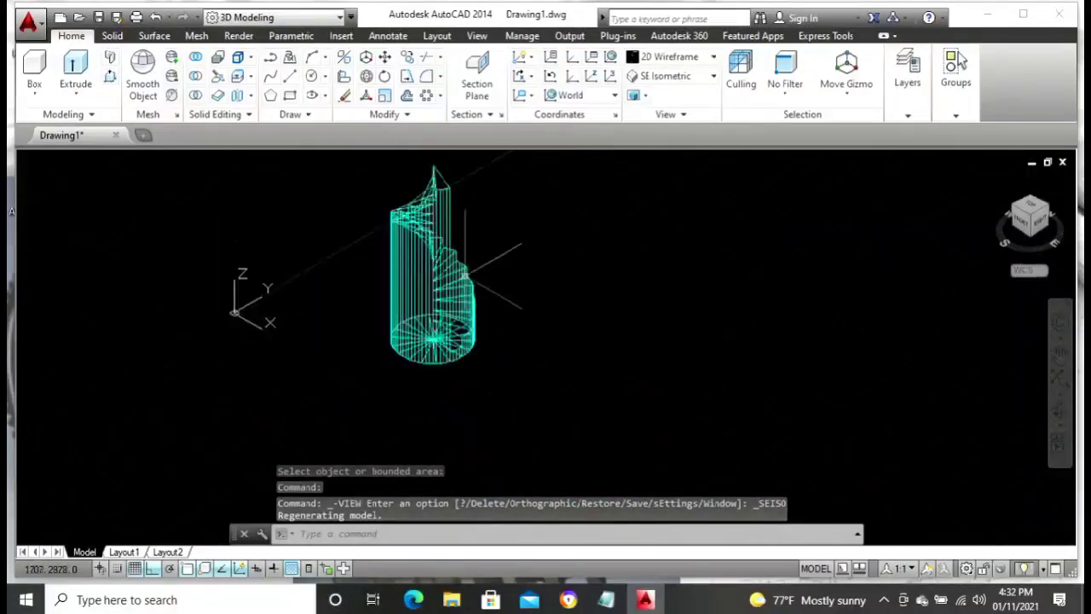
scroll(430, 205, "up", 4)
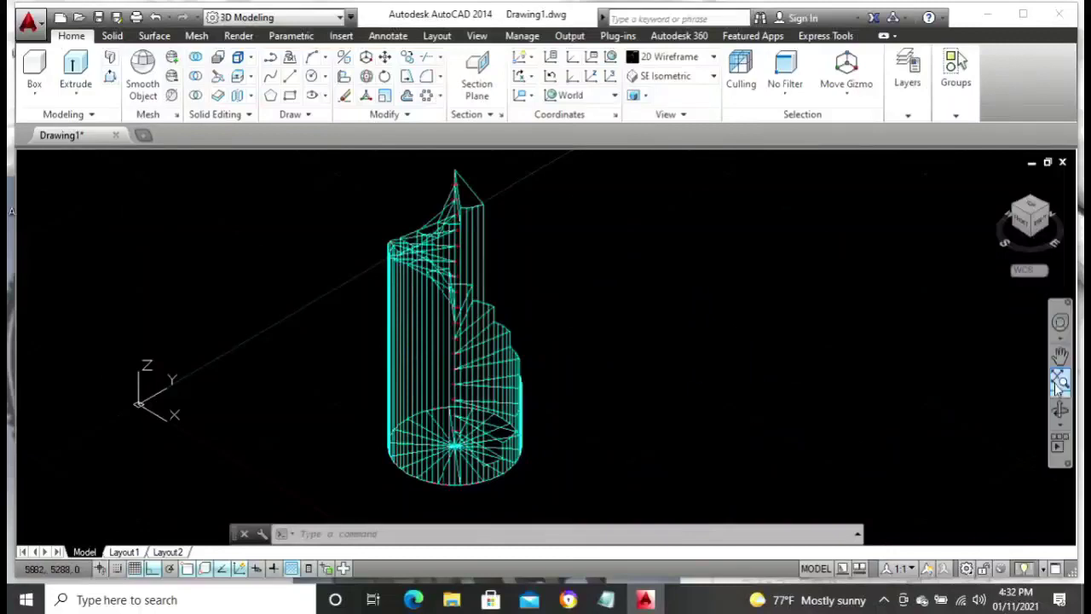
left_click(1060, 412)
left_click_drag(592, 458, 552, 348)
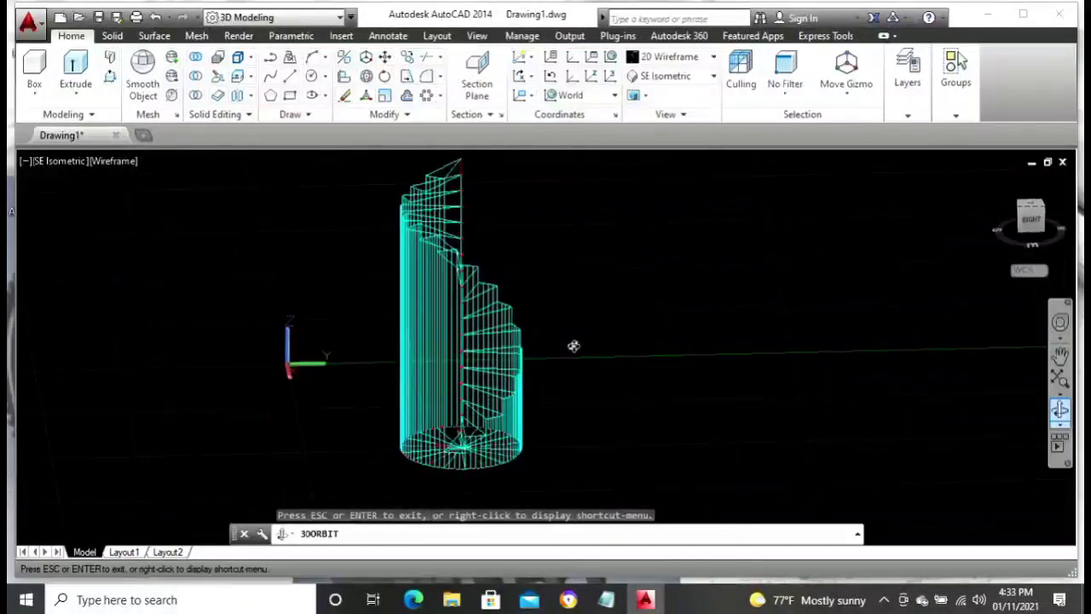
left_click(884, 600)
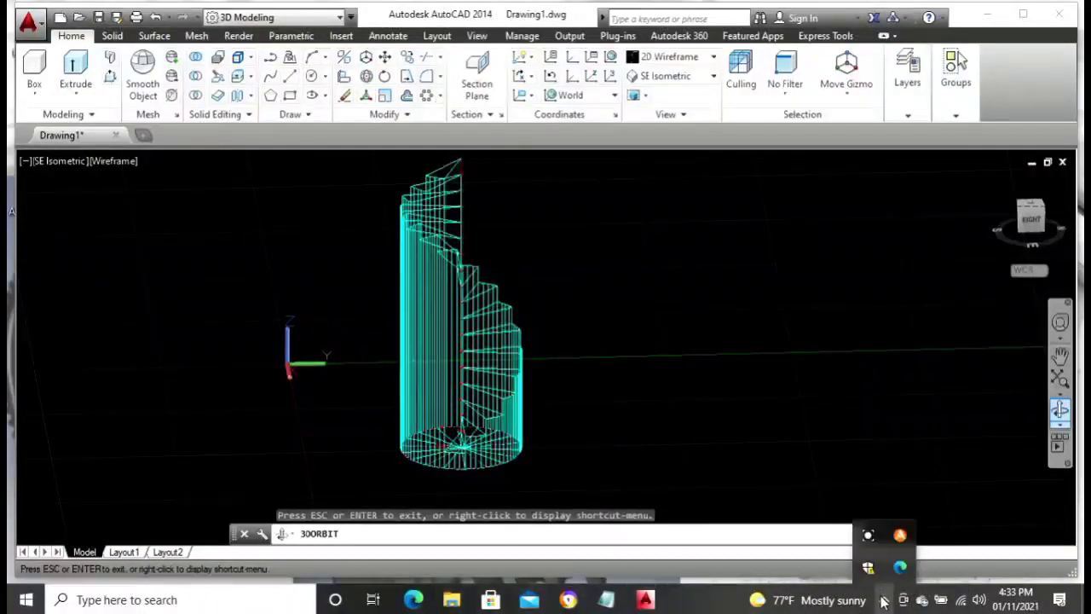
left_click(868, 536)
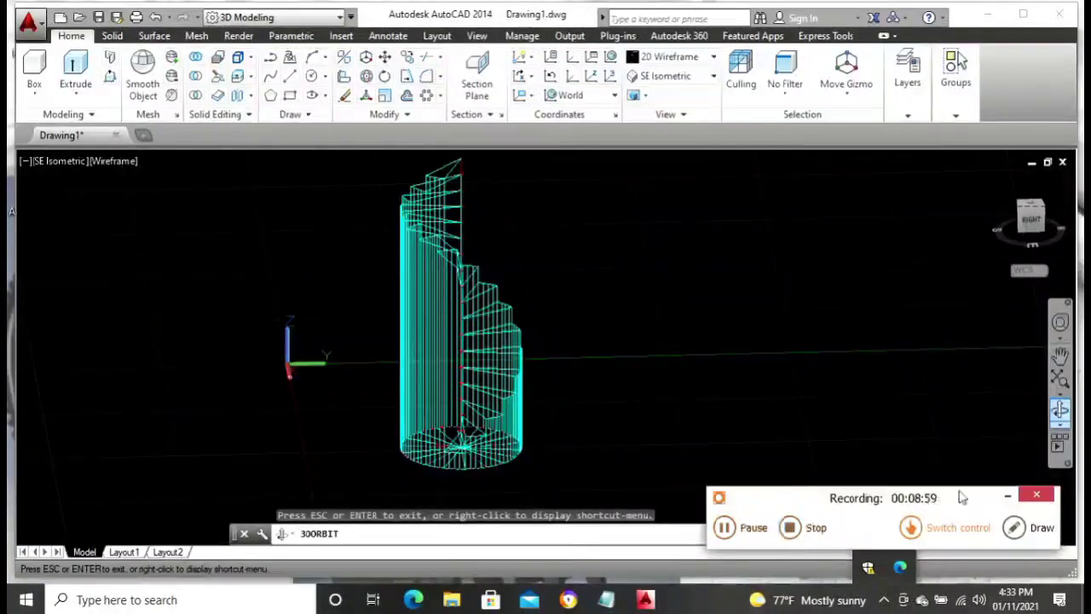
left_click(1008, 496)
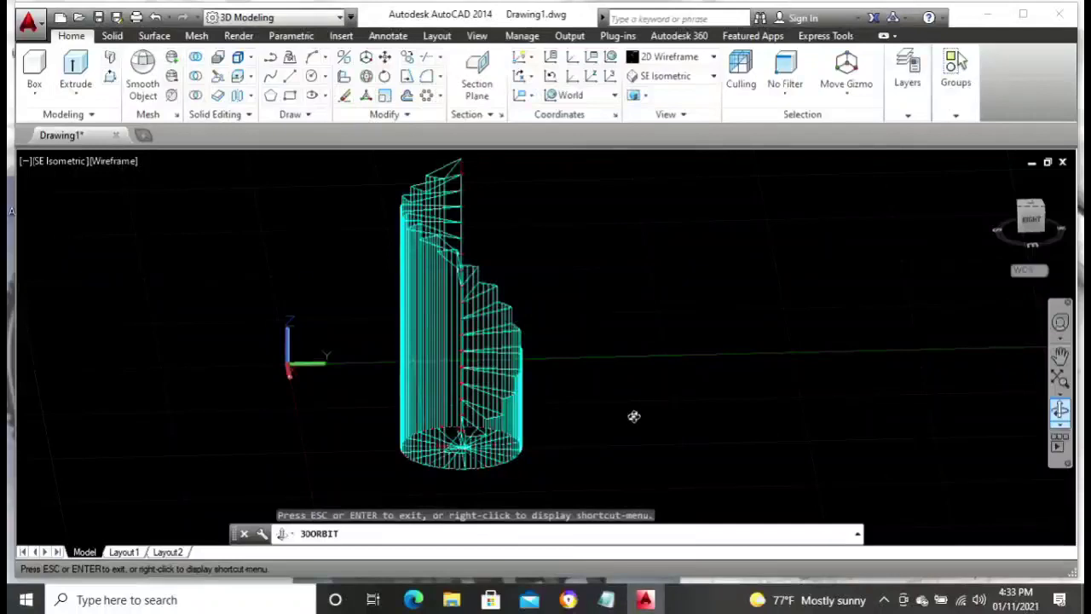
Set the visual style of the staircase model to Conceptual
left_click_drag(466, 229, 459, 300)
left_click(904, 68)
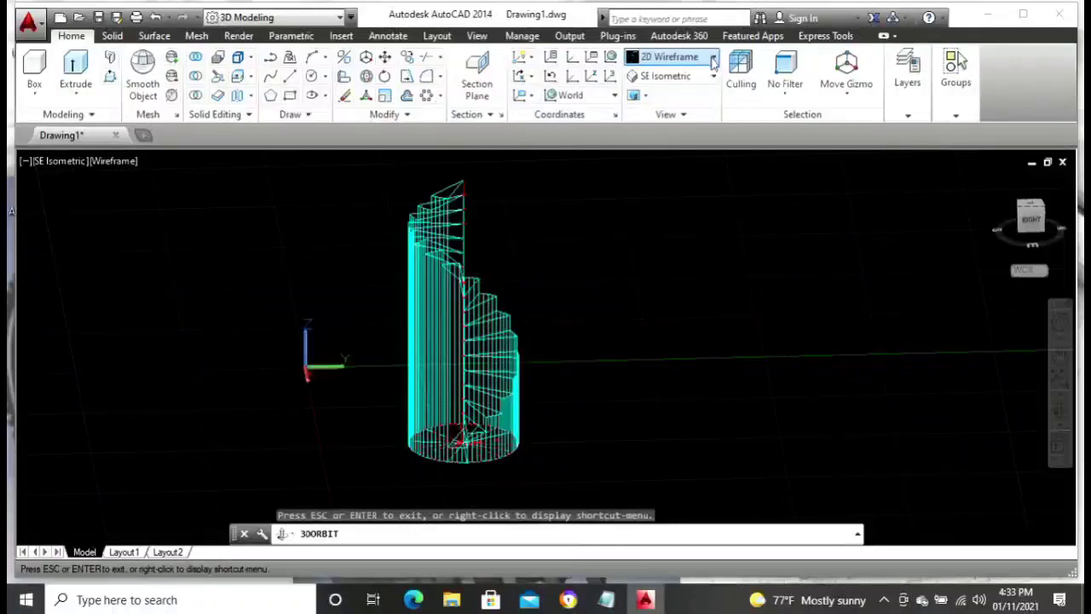
left_click(713, 60)
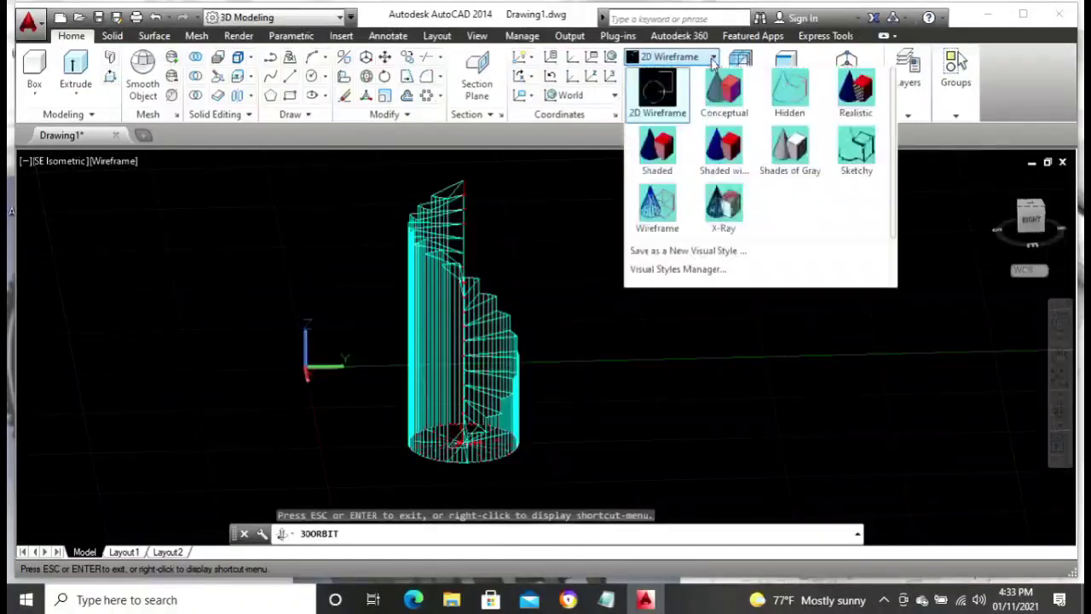
left_click(723, 92)
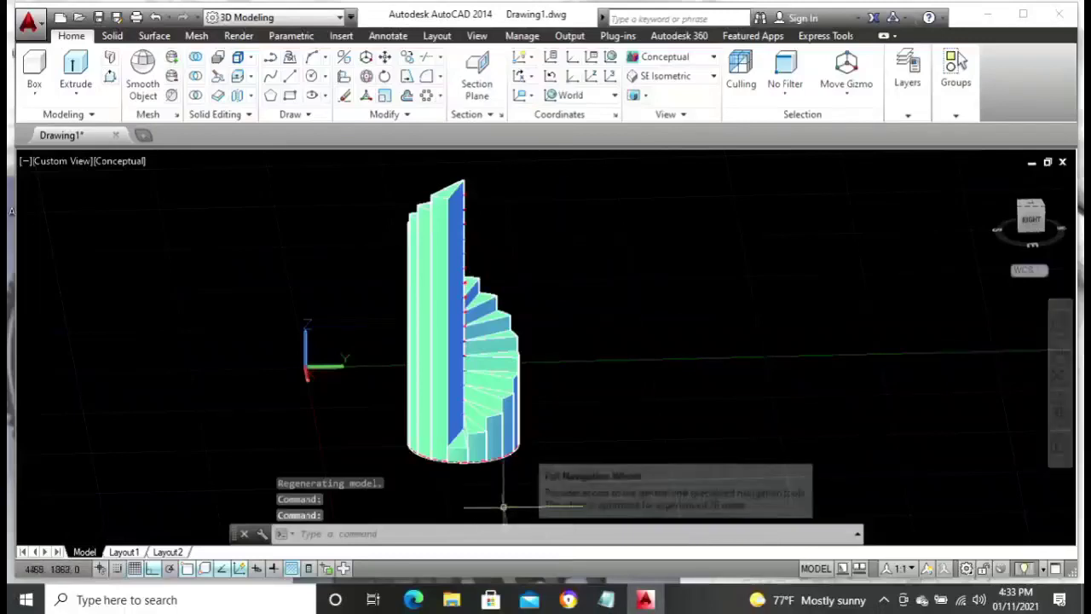
Presspull the underside of the tallest wedge upward to cut away its lower part, leaving only an upper block as the tread
scroll(478, 472, "up", 5)
scroll(487, 475, "down", 5)
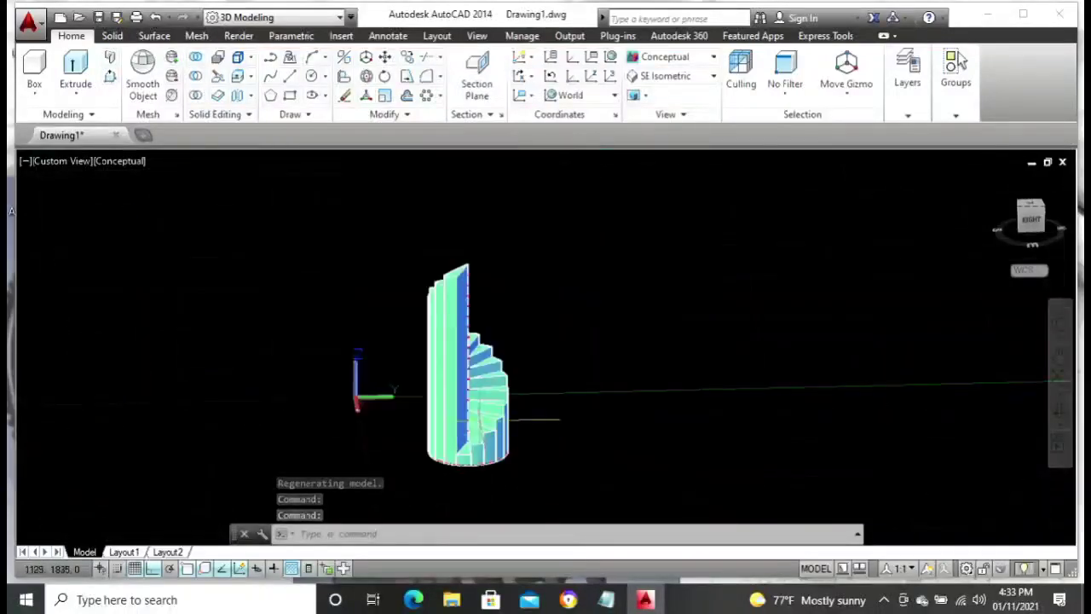
scroll(477, 464, "up", 1)
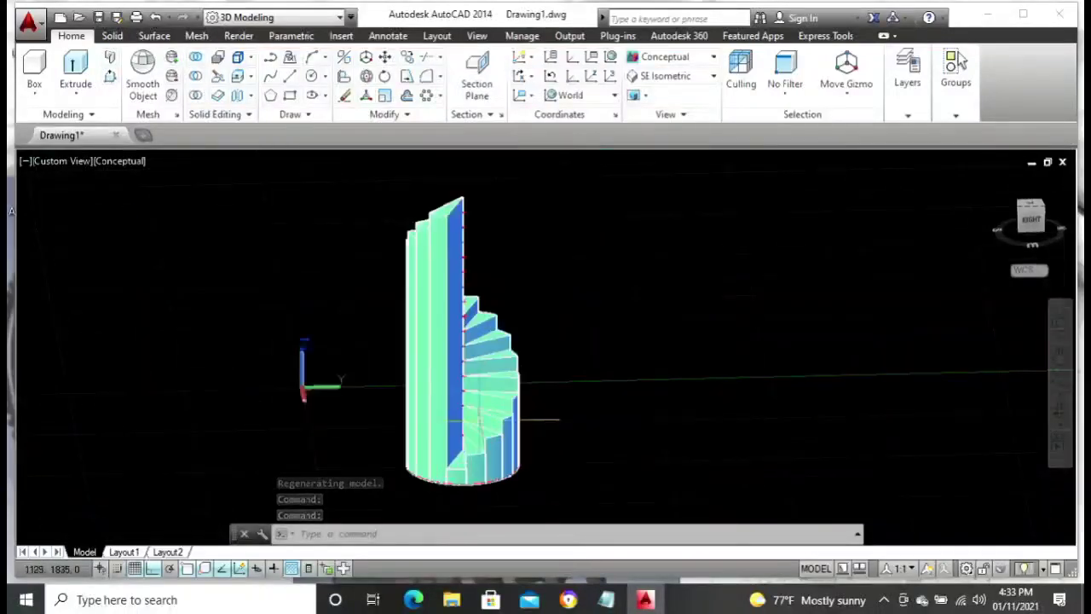
left_click(1060, 410)
left_click_drag(575, 475, 642, 384)
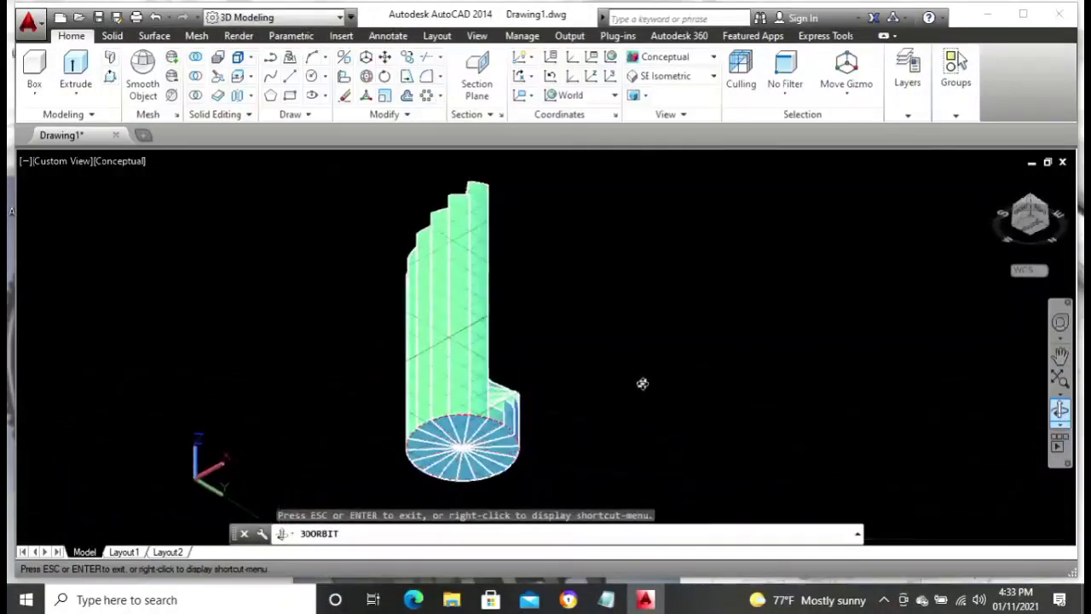
left_click_drag(552, 428, 519, 379)
right_click(595, 297)
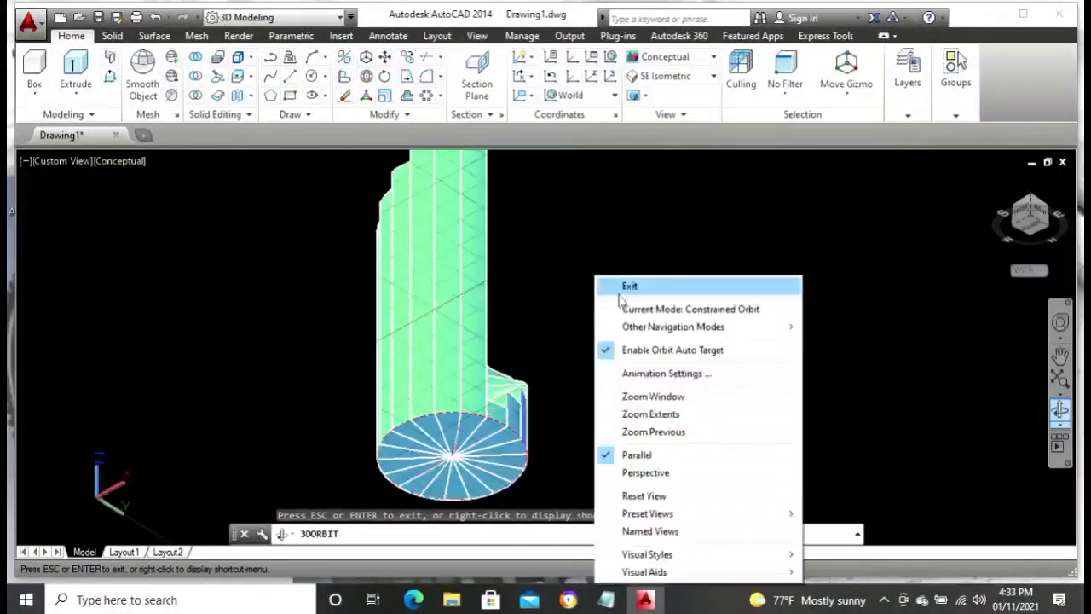
left_click(630, 288)
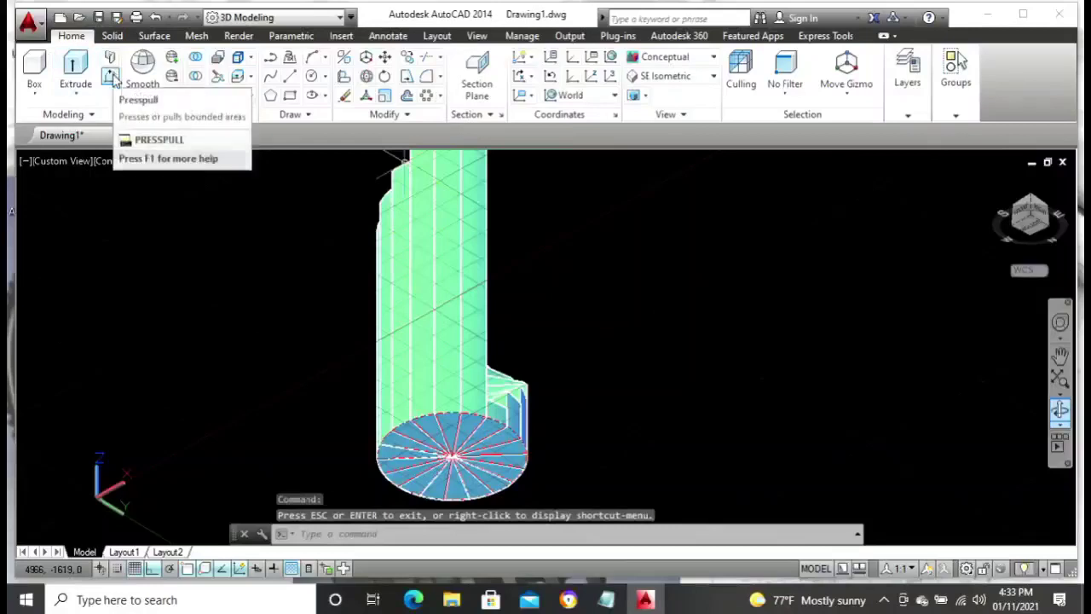
key("ctrl+shift+e")
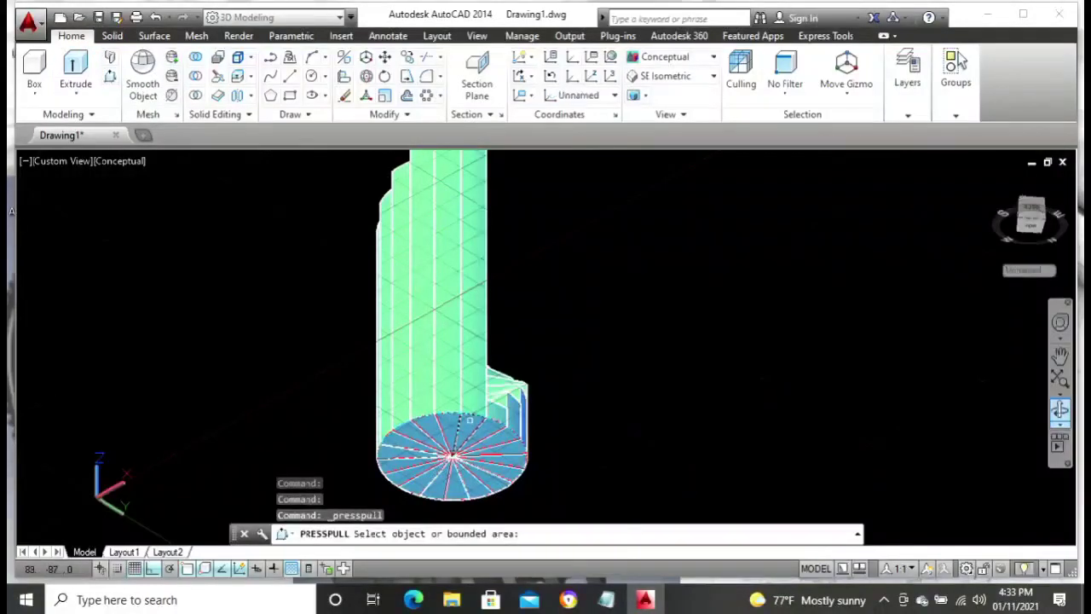
left_click(452, 456)
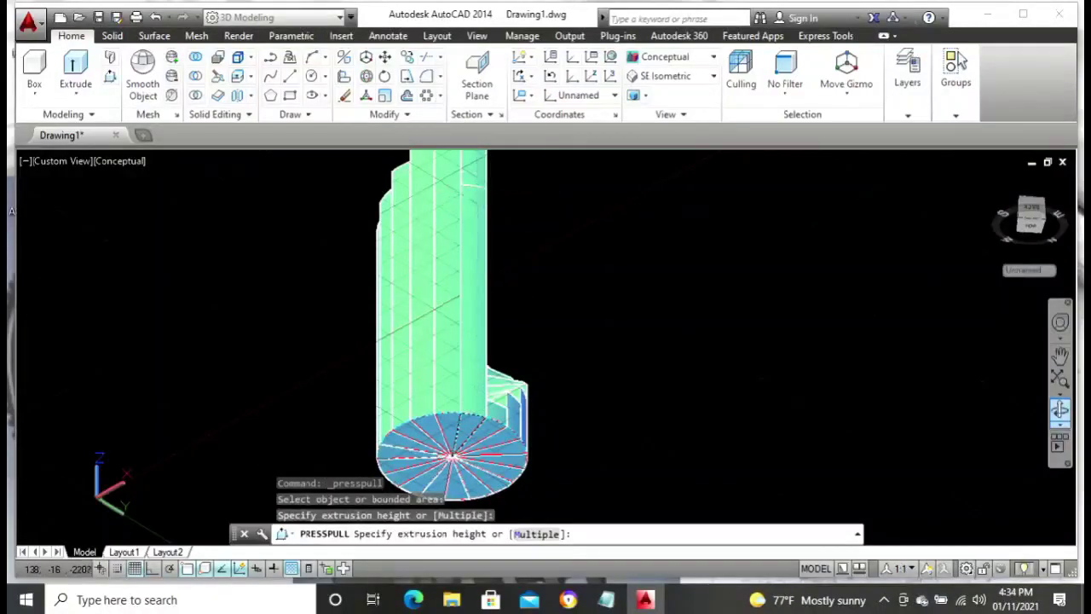
left_click(477, 187)
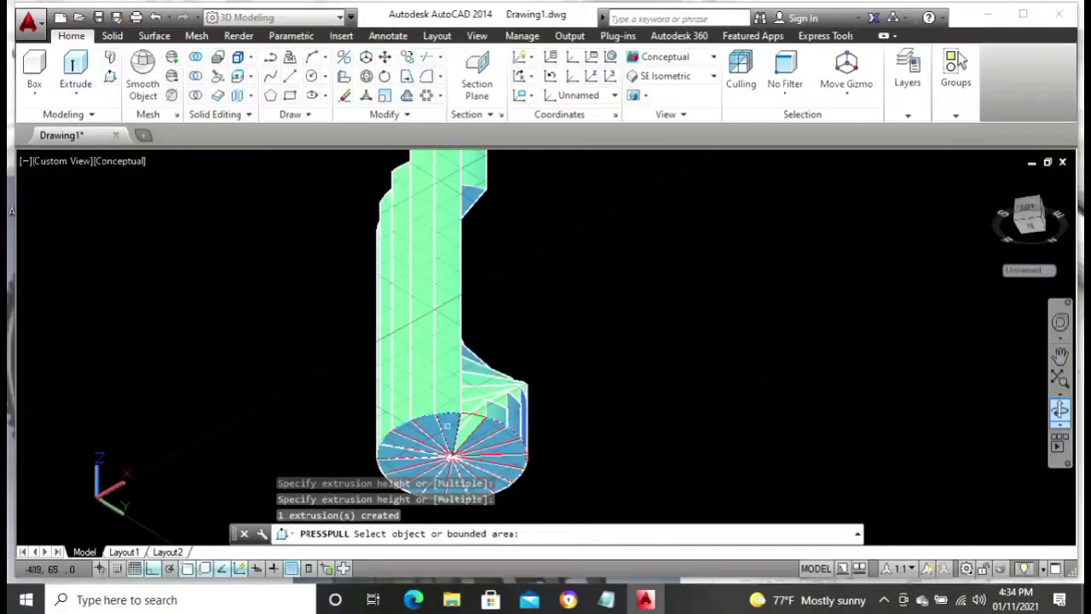
Presspull the underside of the second-tallest wedge upward to cut away its lower part, and check both cut wedges from the front
left_click(447, 424)
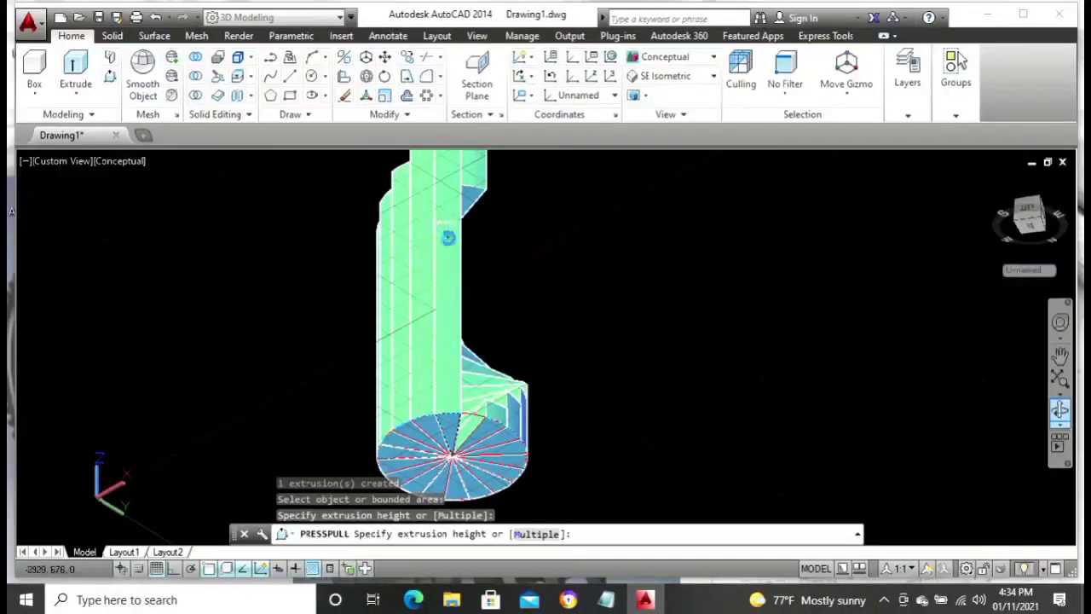
left_click(442, 236)
scroll(426, 288, "down", 2)
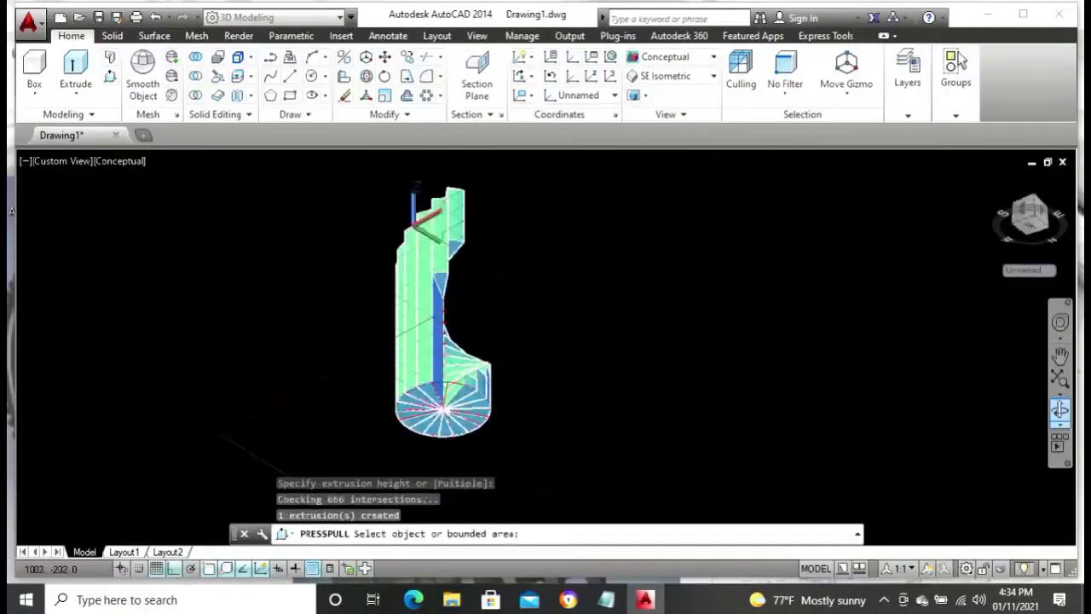
left_click(1061, 413)
left_click_drag(613, 343, 703, 450)
left_click_drag(582, 447, 510, 385)
left_click_drag(454, 213, 426, 174)
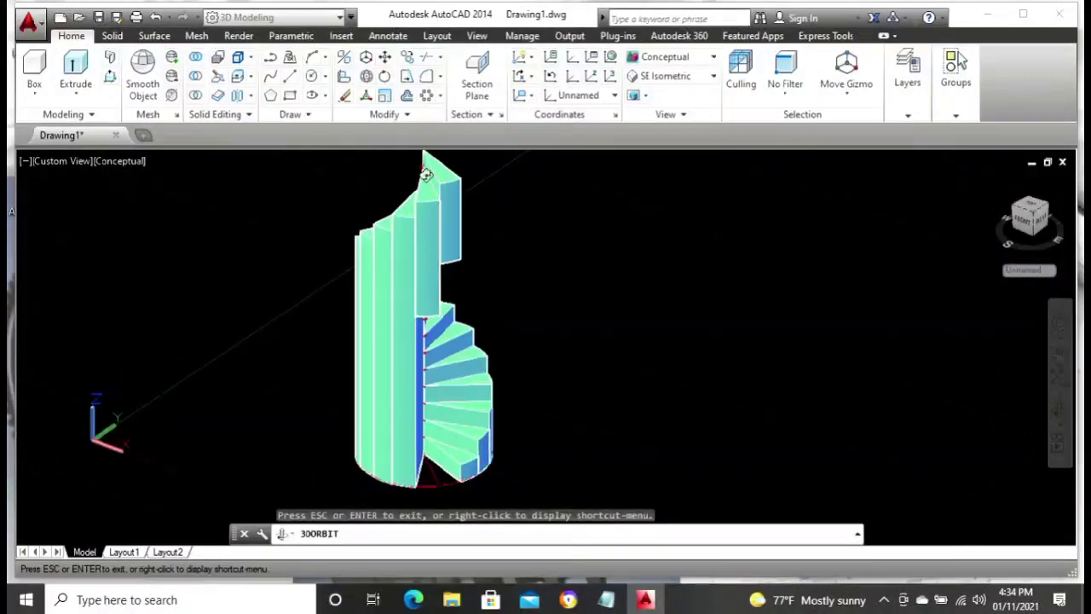
right_click(804, 174)
left_click(836, 184)
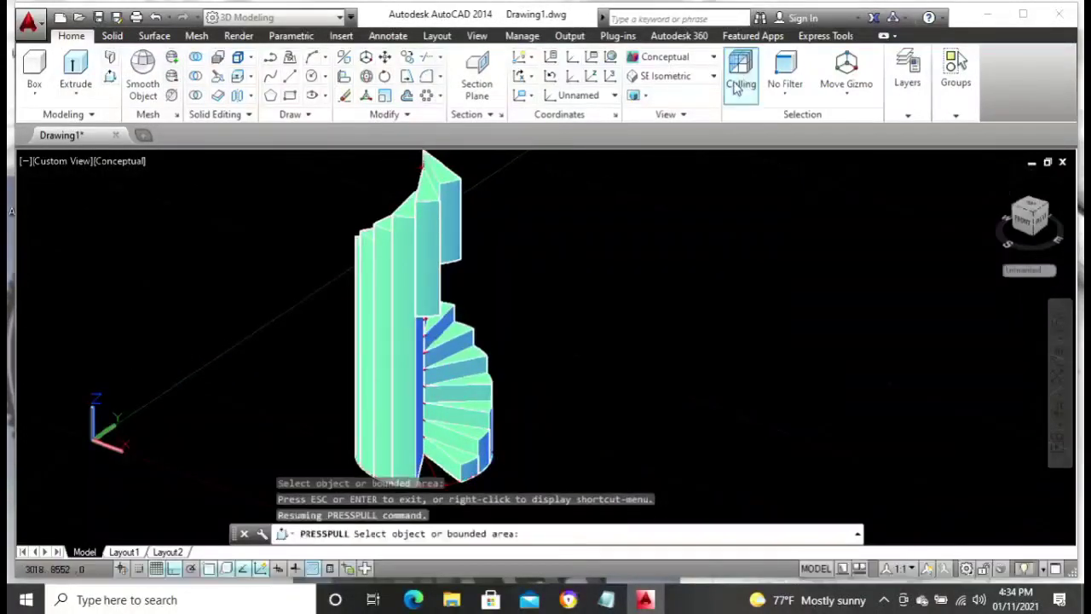
Turn off the stair layer, including confirming this for the current layer, and end the Presspull command
left_click(955, 115)
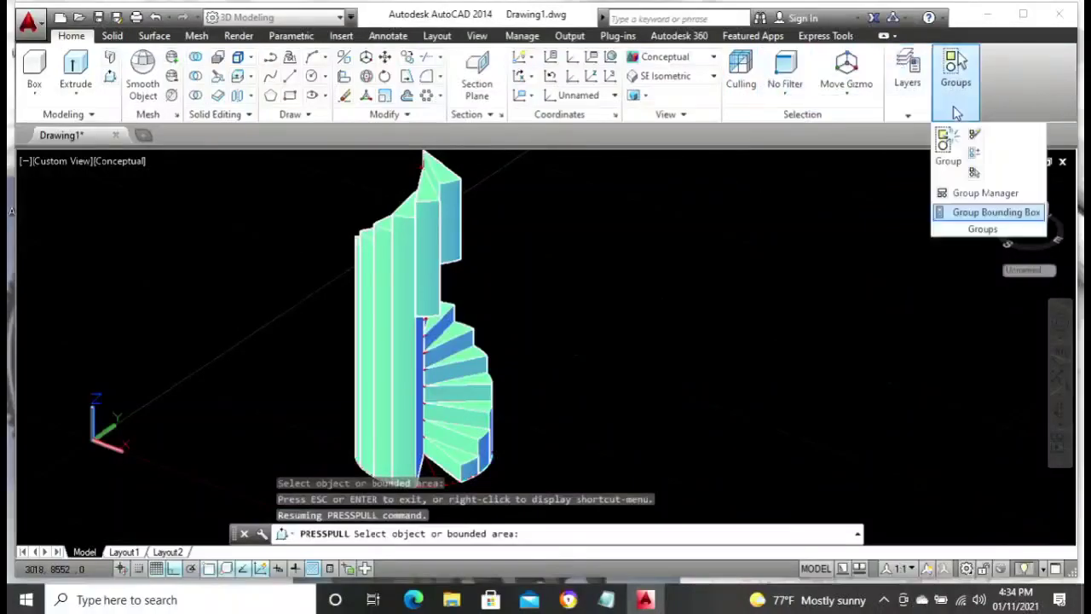
left_click(908, 114)
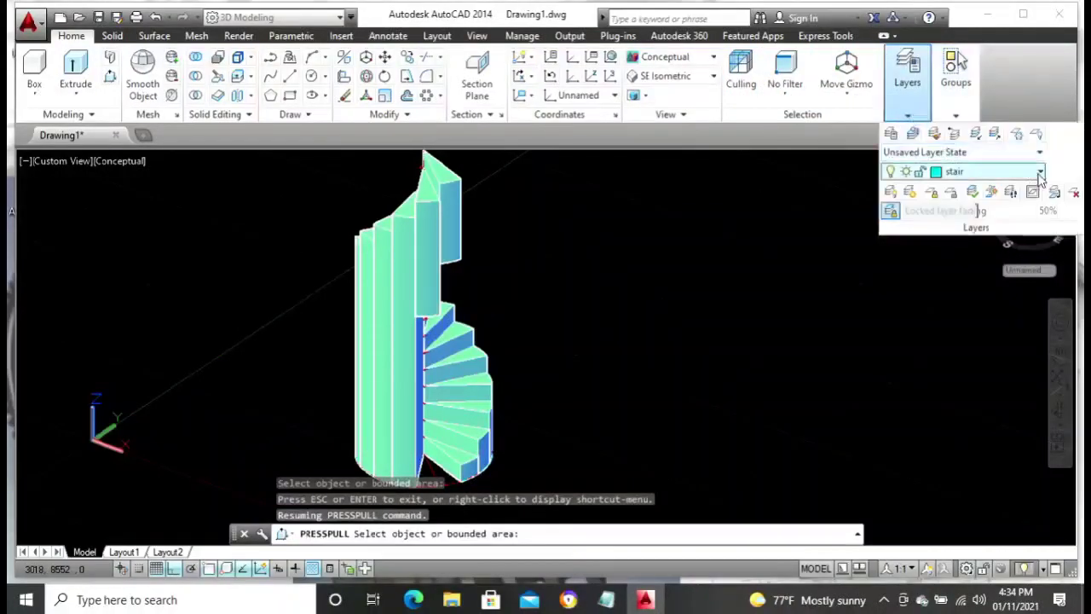
left_click(1039, 174)
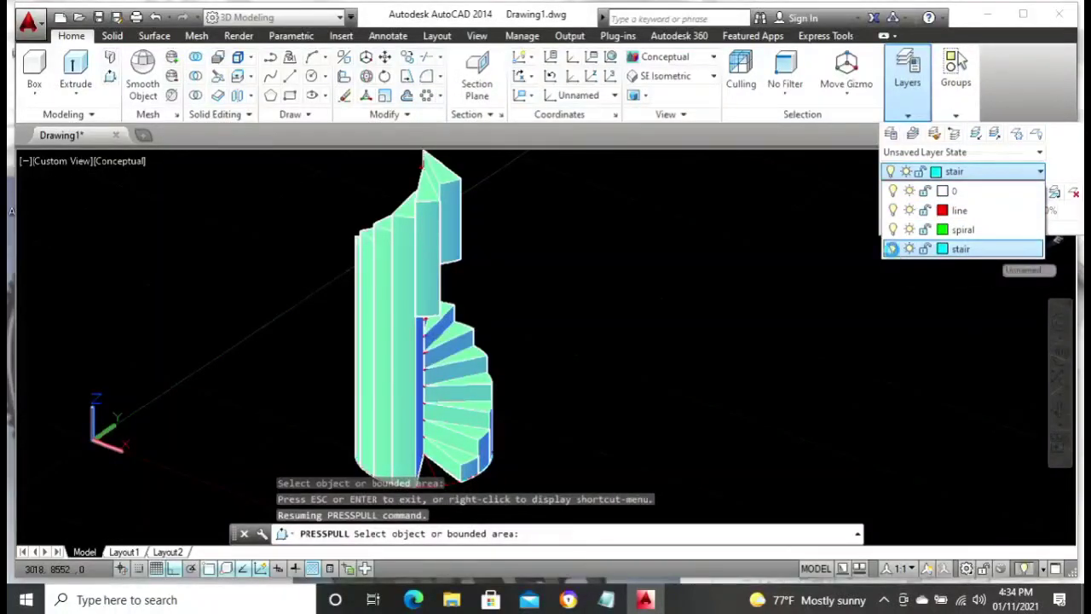
left_click(891, 248)
left_click(463, 290)
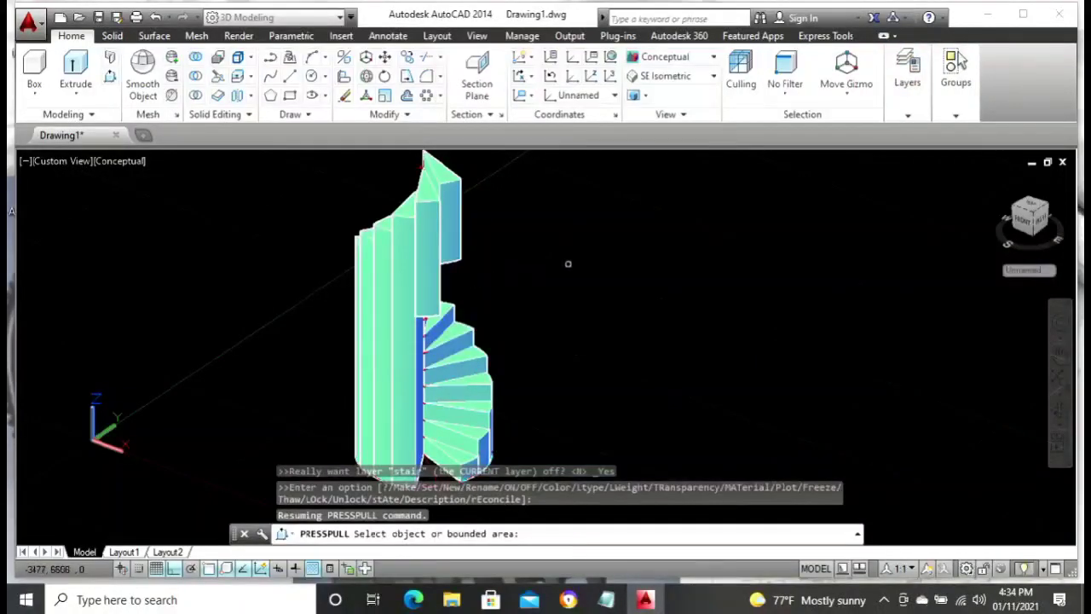
middle_click_drag(576, 260, 580, 255, "shift")
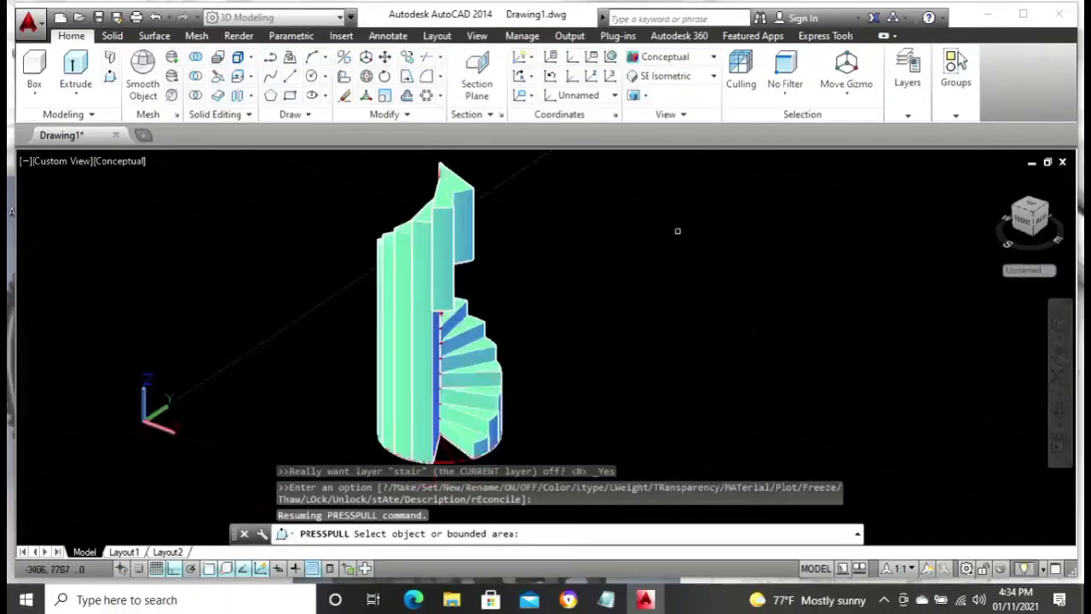
left_click(906, 109)
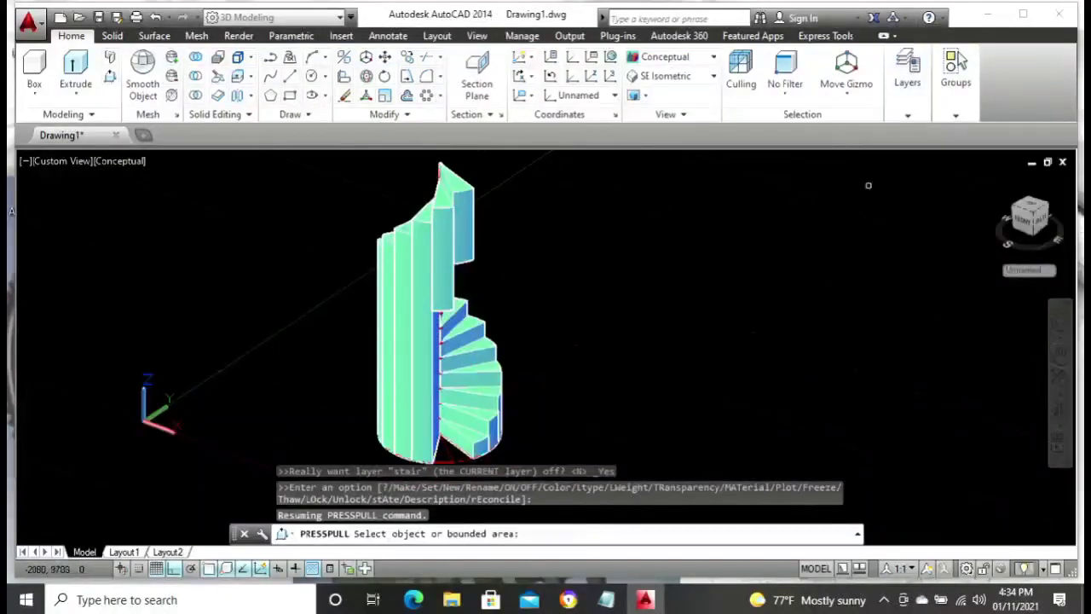
middle_click_drag(621, 262, 541, 371, "shift")
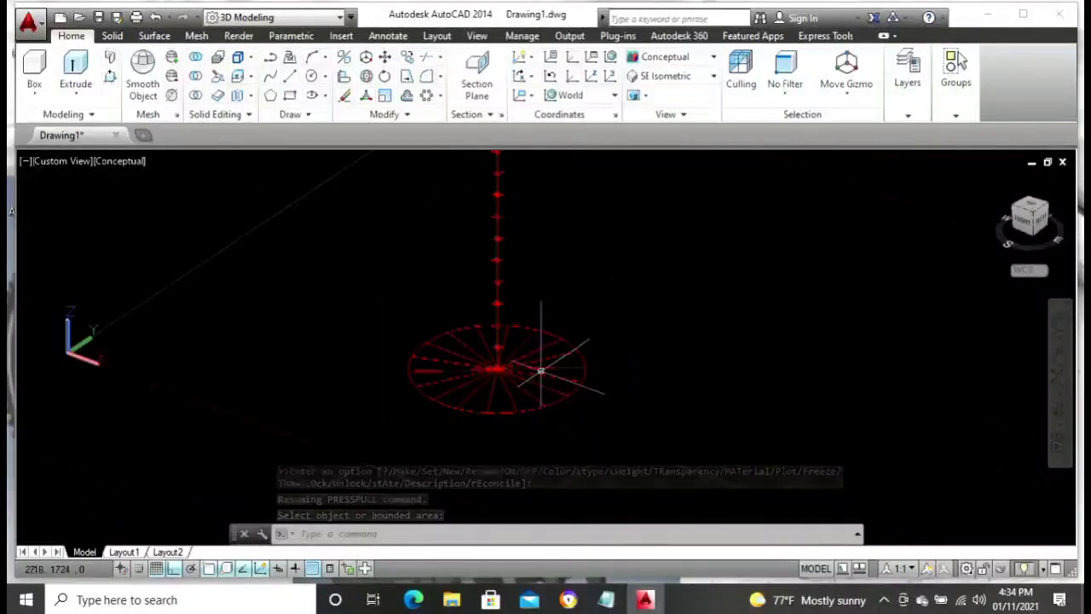
Turn the stair layer back on, keeping it as the current layer
left_click(905, 118)
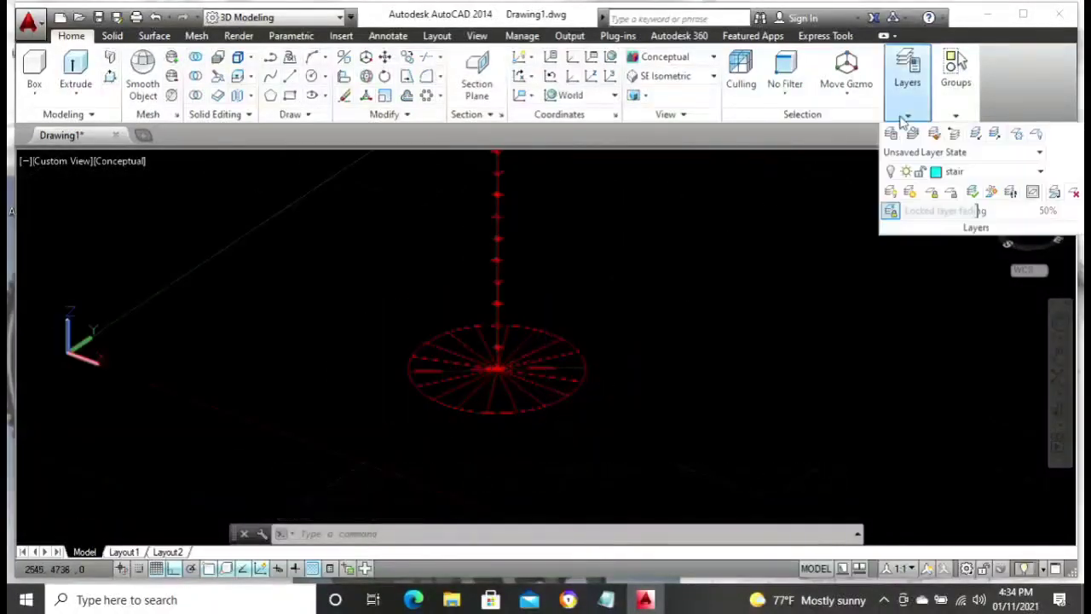
left_click(1030, 173)
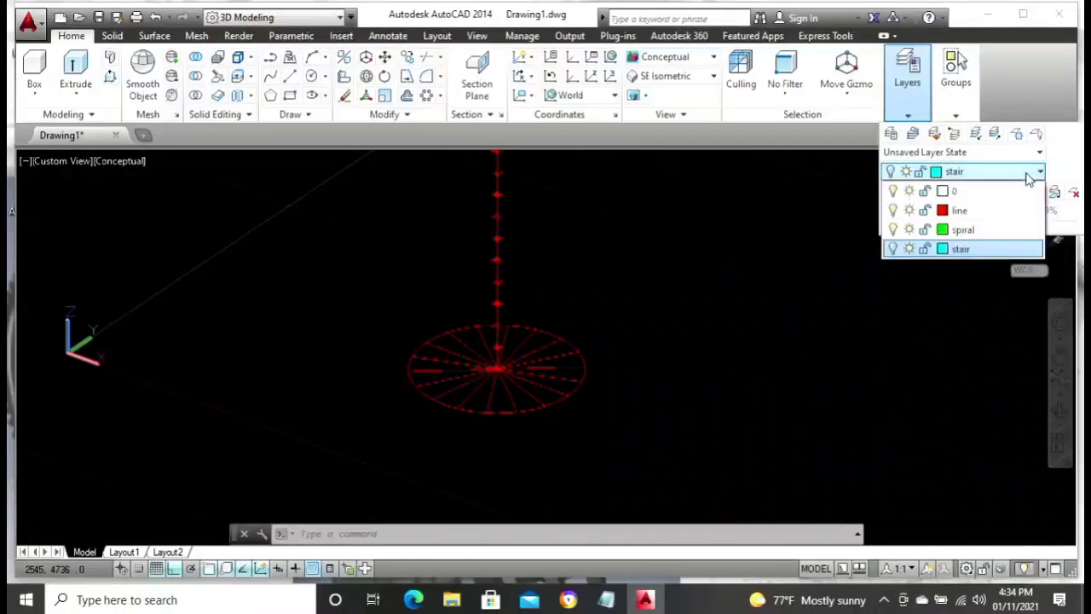
left_click(892, 248)
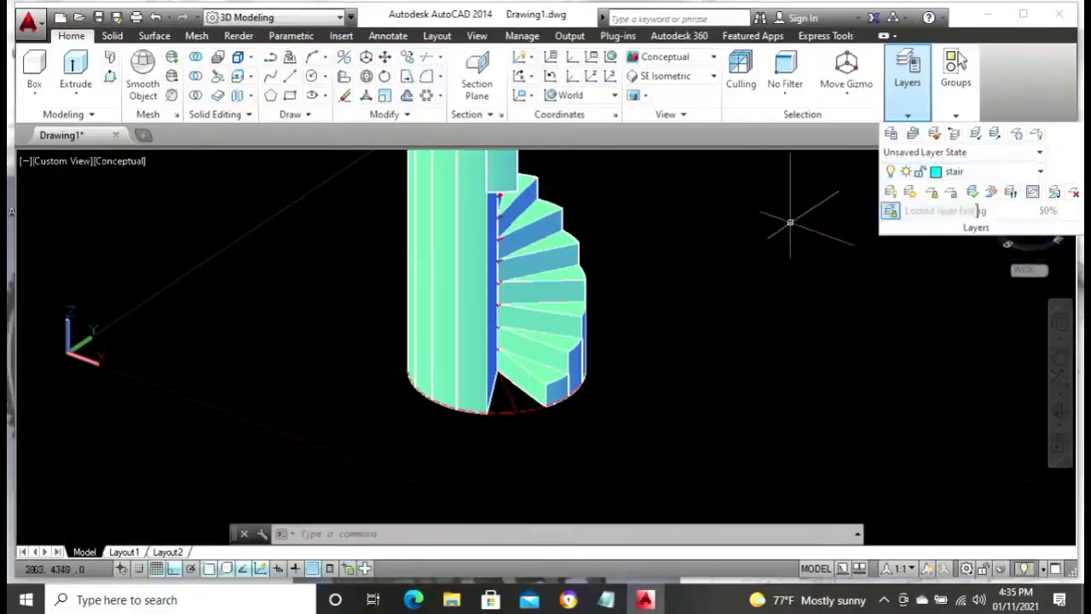
left_click(999, 174)
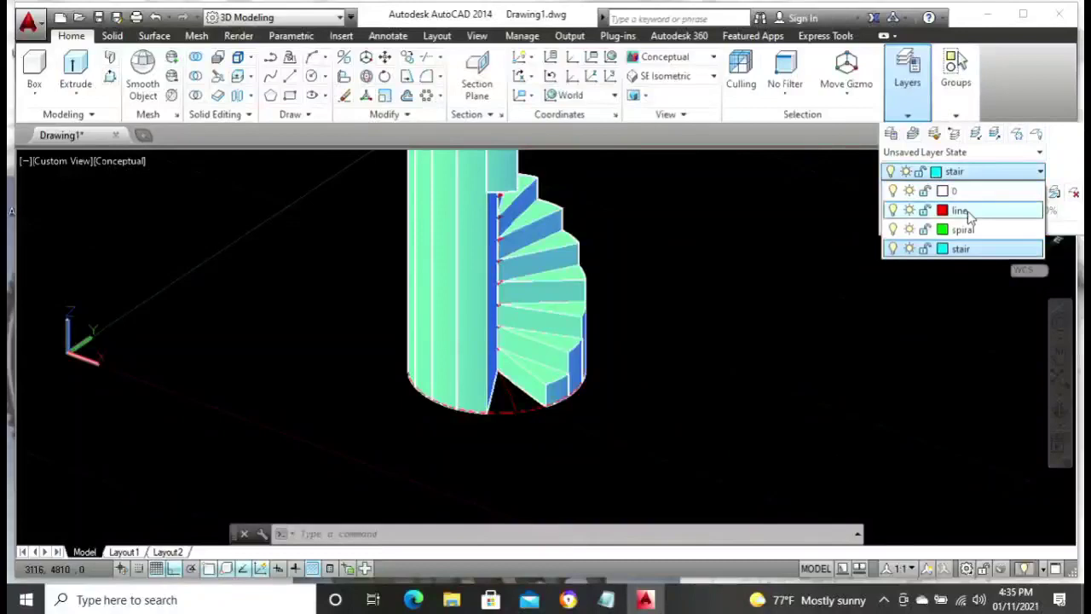
left_click(930, 211)
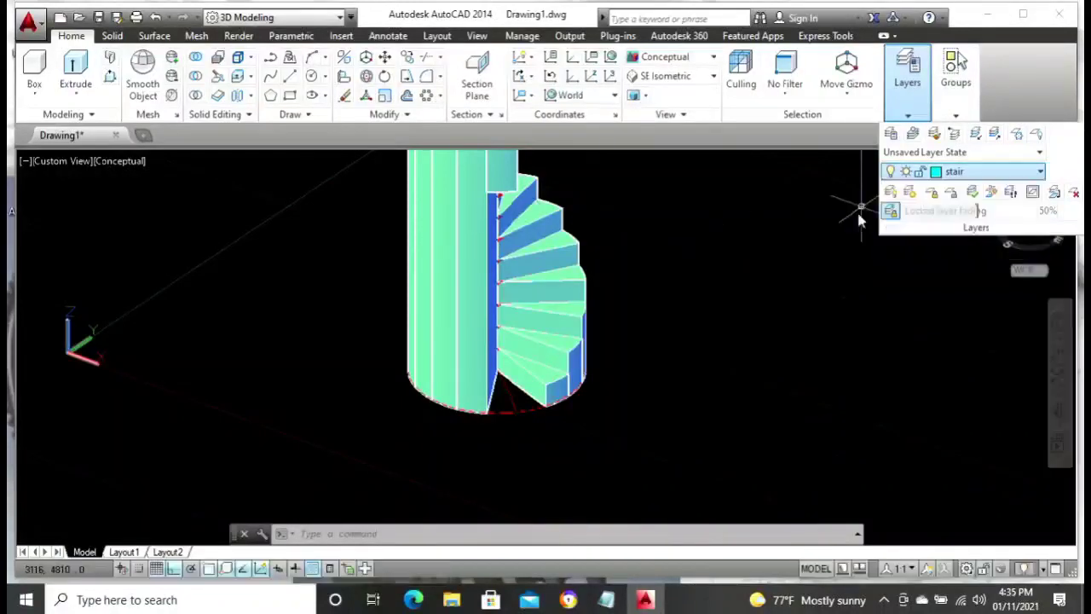
Draw a straight line on the line layer outward along the X direction from the lowest tread's outer bottom corner
left_click(291, 77)
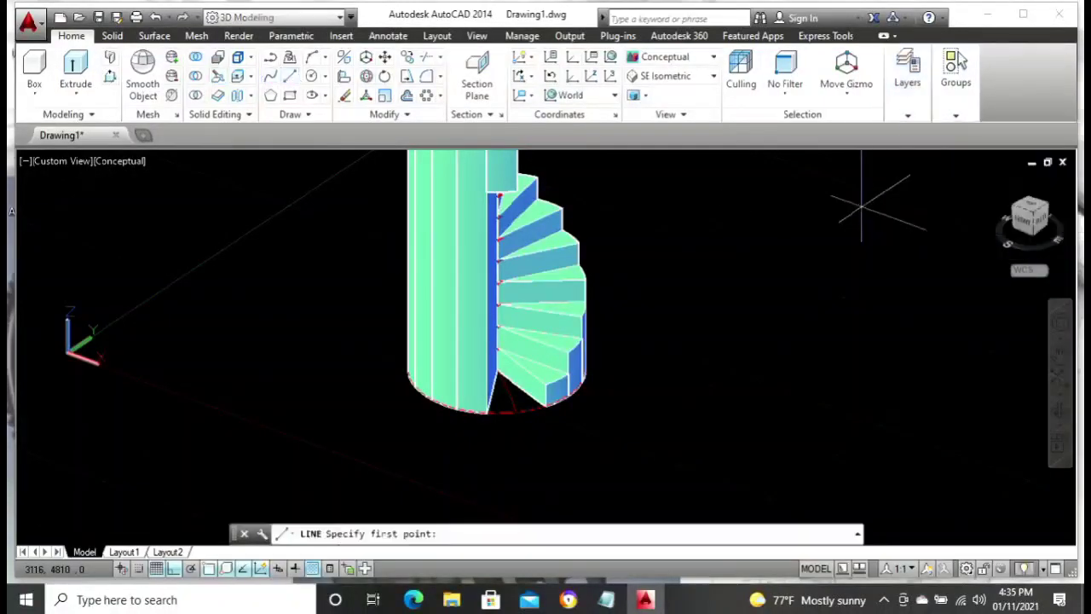
left_click(545, 406)
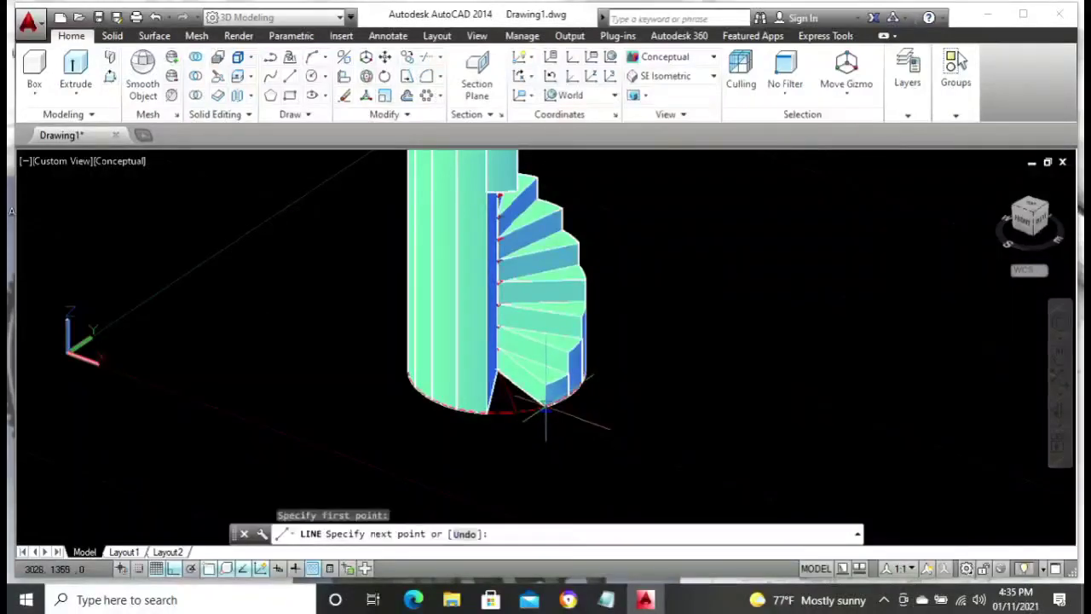
right_click(648, 435)
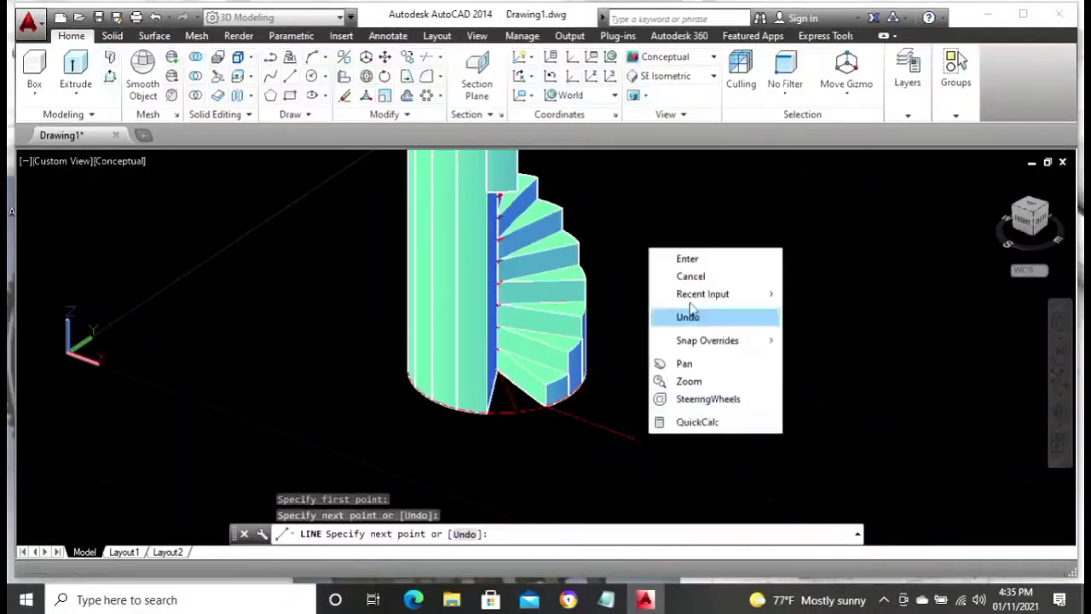
left_click(695, 257)
scroll(639, 328, "down", 2)
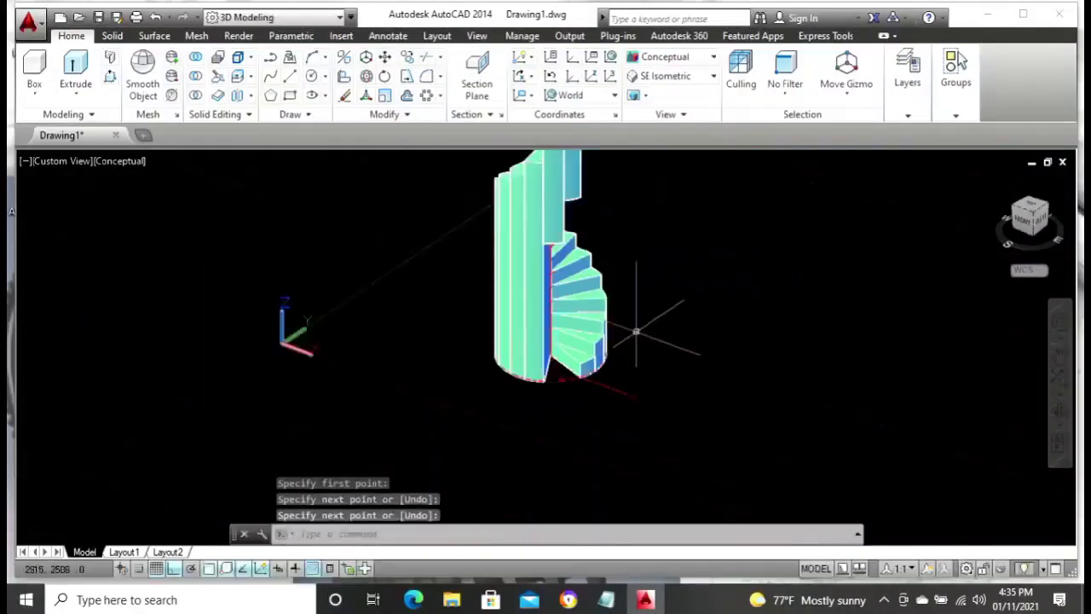
Turn off the stair layer and make the spiral layer current
left_click(955, 116)
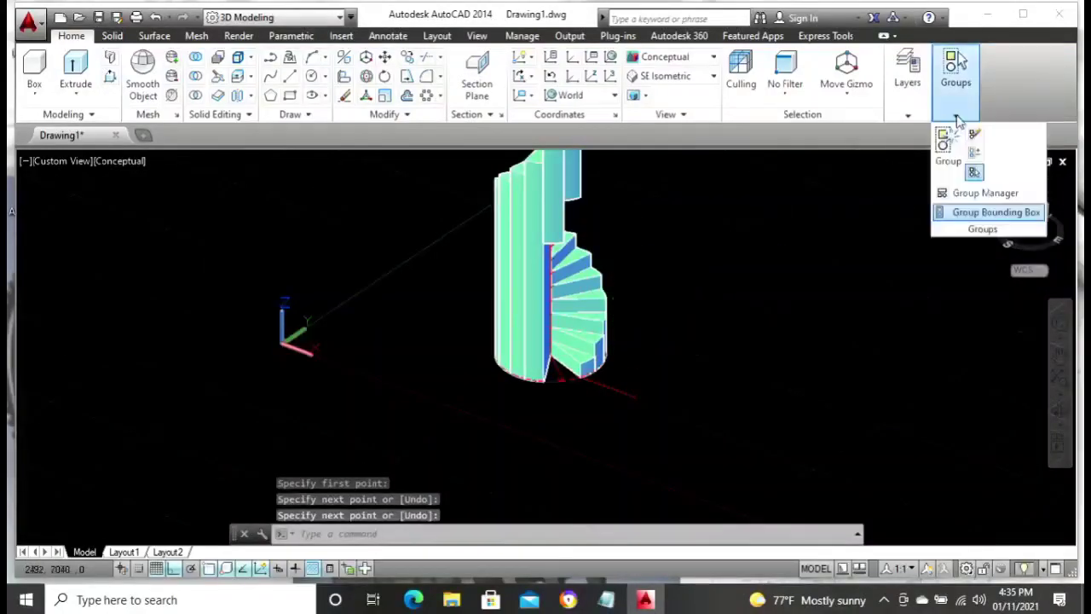
left_click(908, 115)
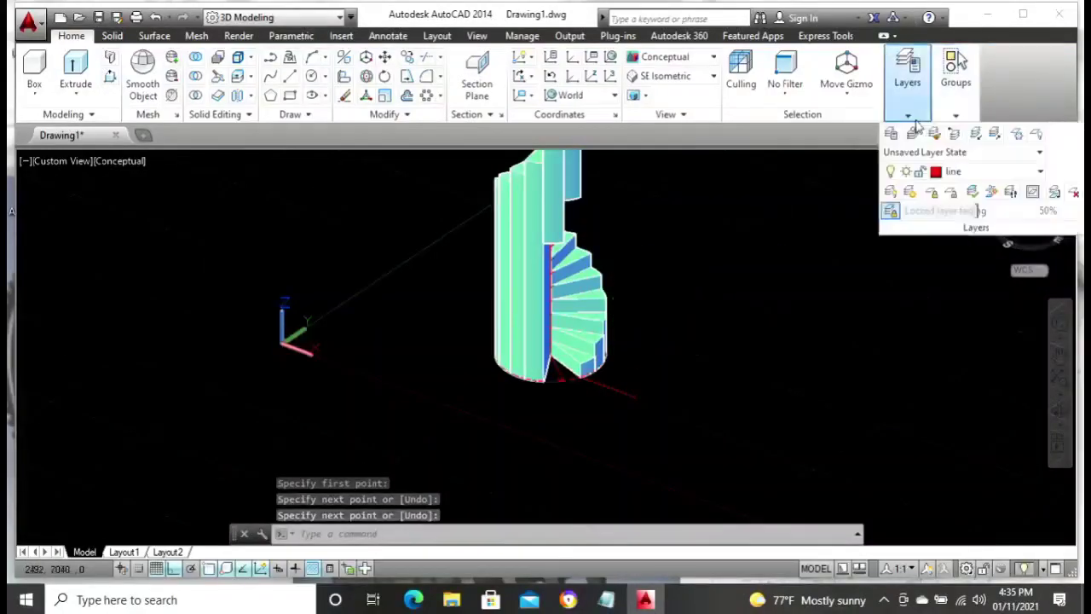
left_click(979, 171)
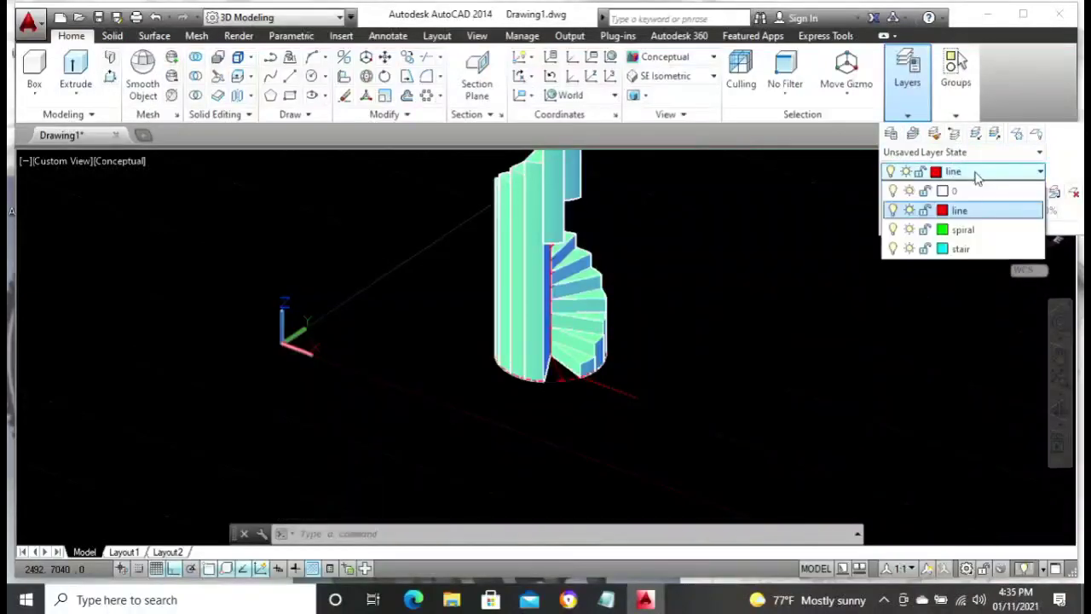
left_click(892, 248)
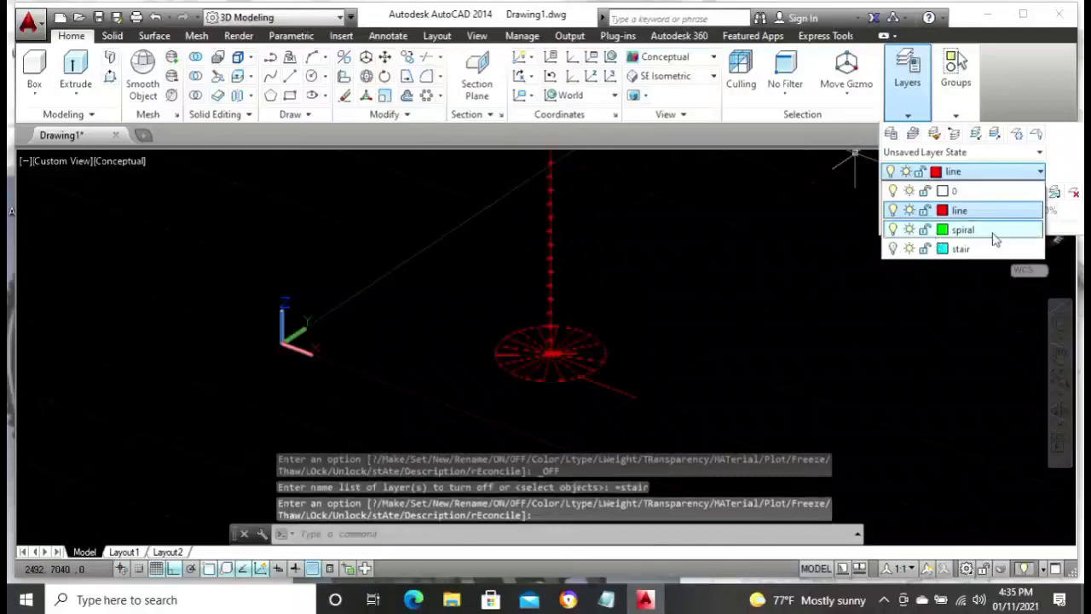
left_click(962, 229)
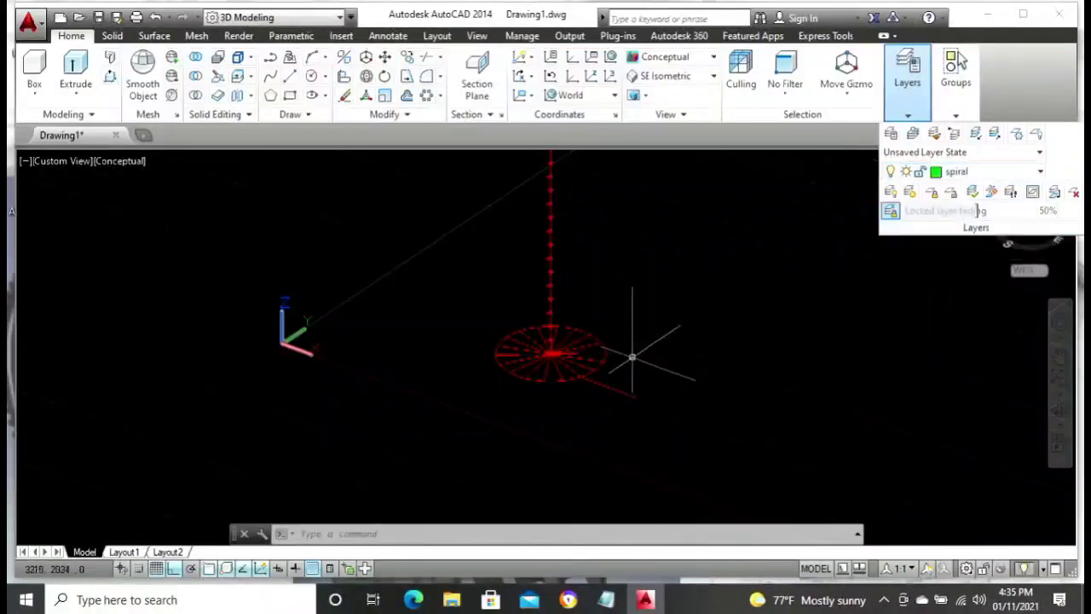
Start a helix centred on the base circle, with its base radius picked at the straight line's start and a top radius of 600
scroll(564, 334, "up", 3)
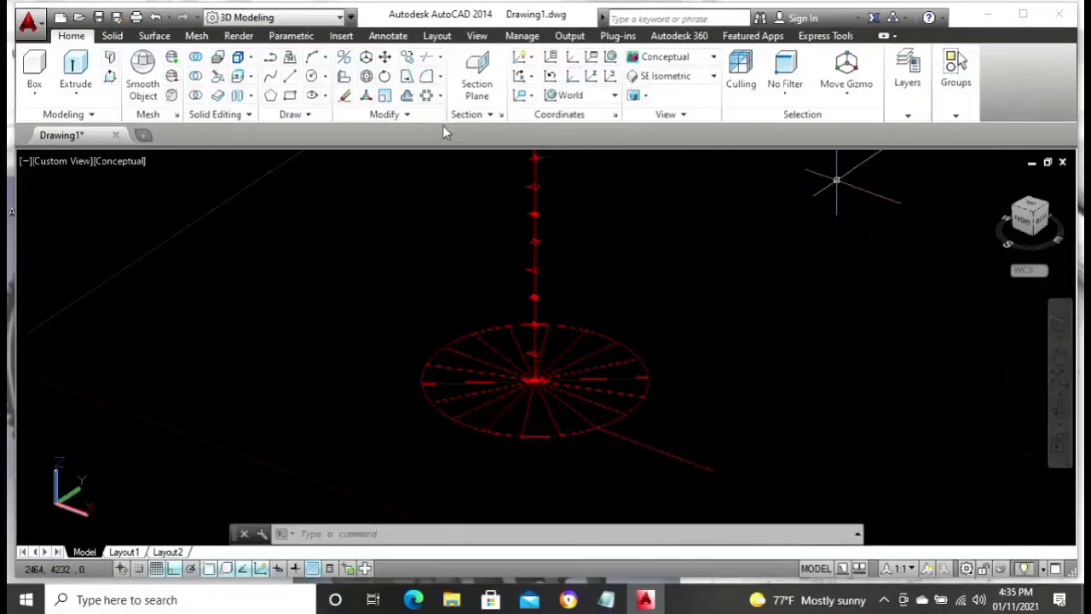
left_click(309, 117)
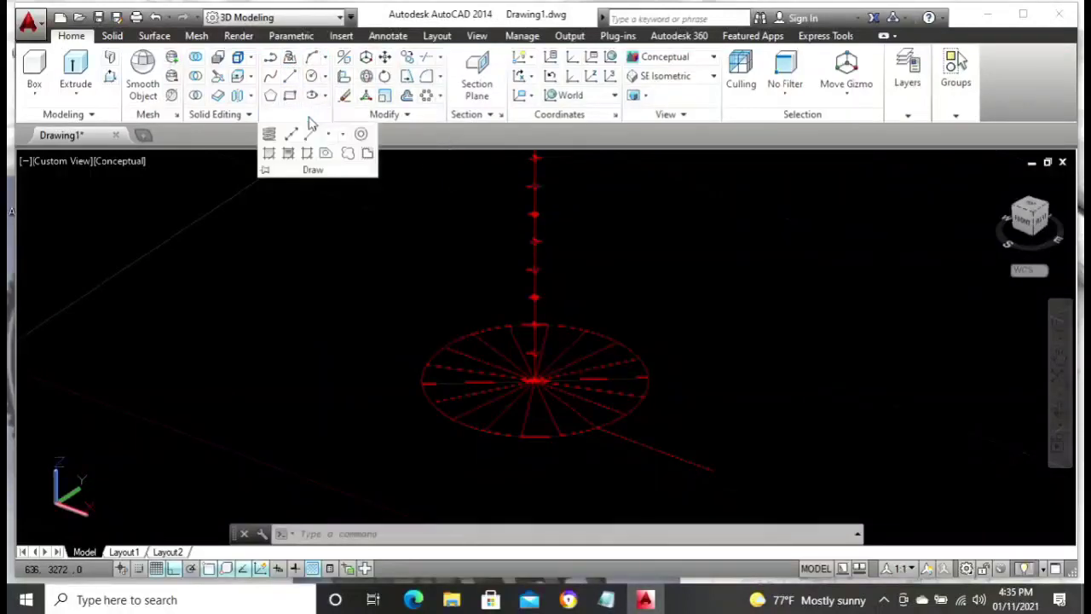
left_click(269, 136)
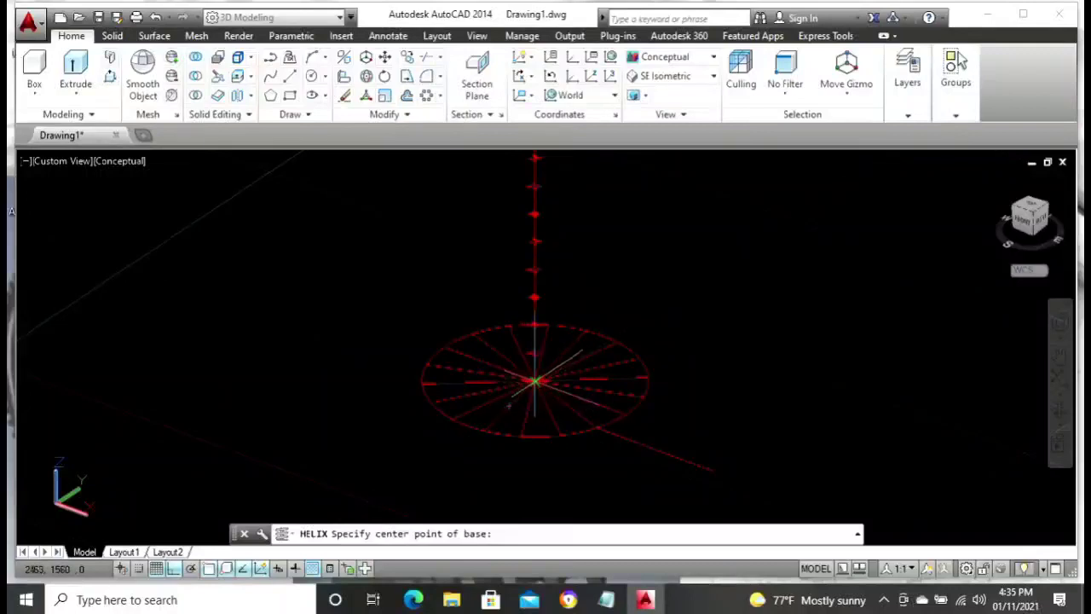
scroll(536, 381, "up", 5)
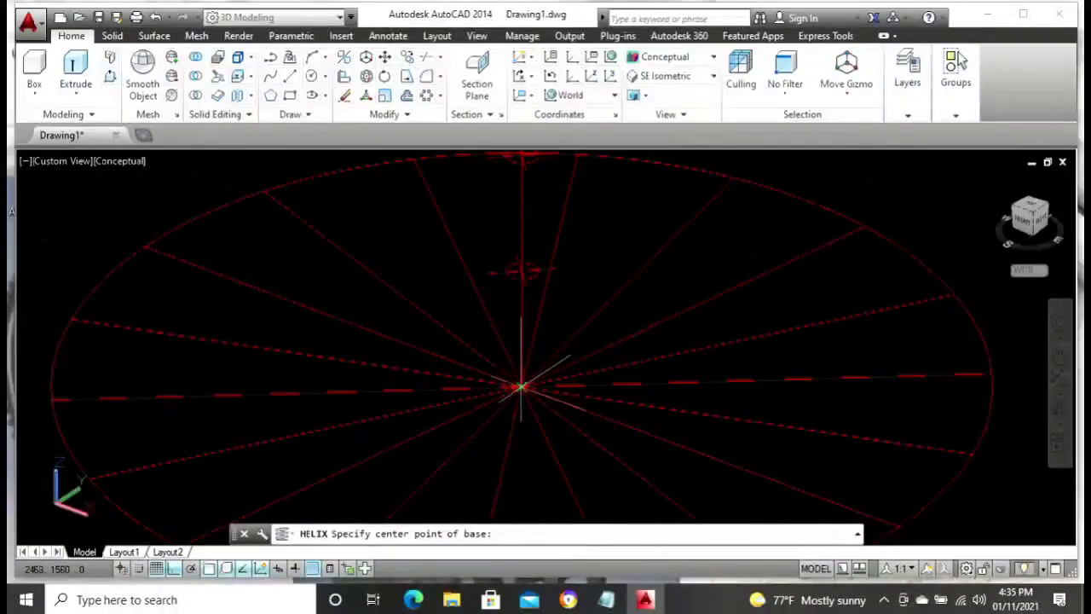
left_click(520, 388)
scroll(520, 388, "down", 3)
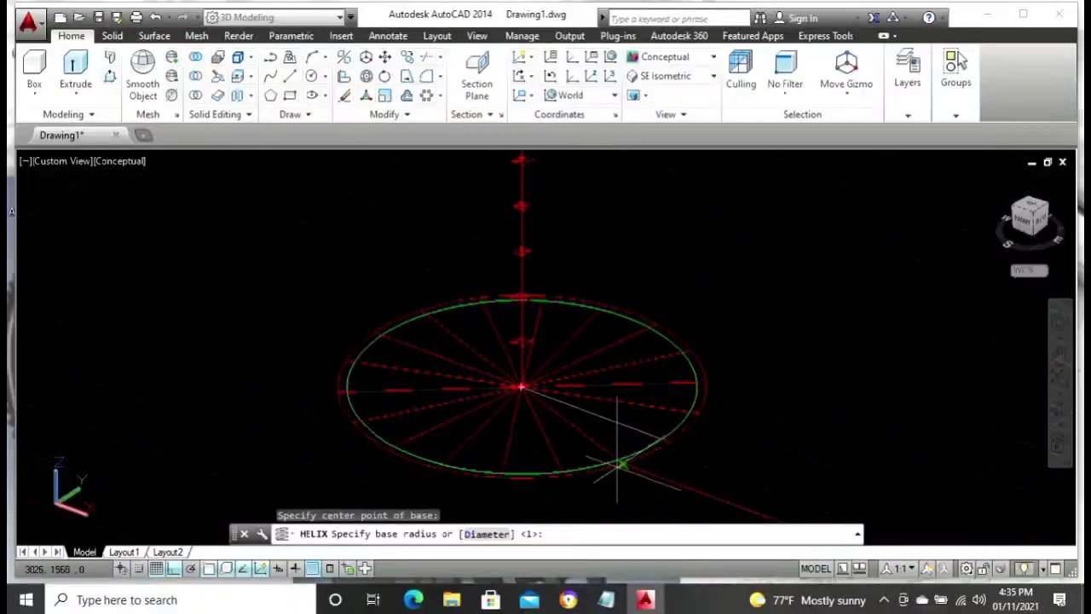
scroll(618, 464, "up", 5)
scroll(607, 468, "up", 3)
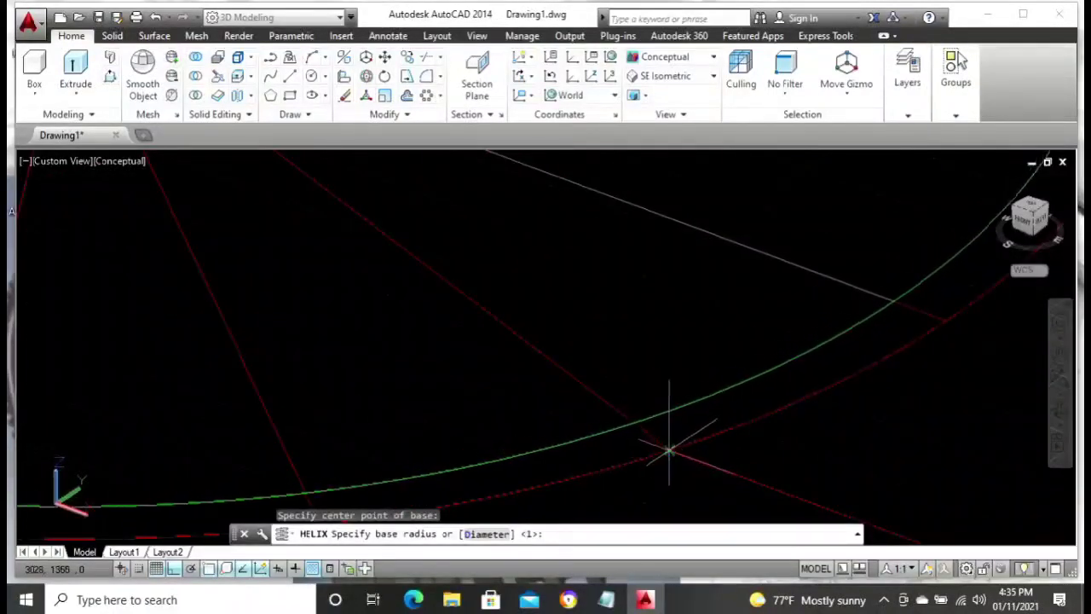
left_click(669, 450)
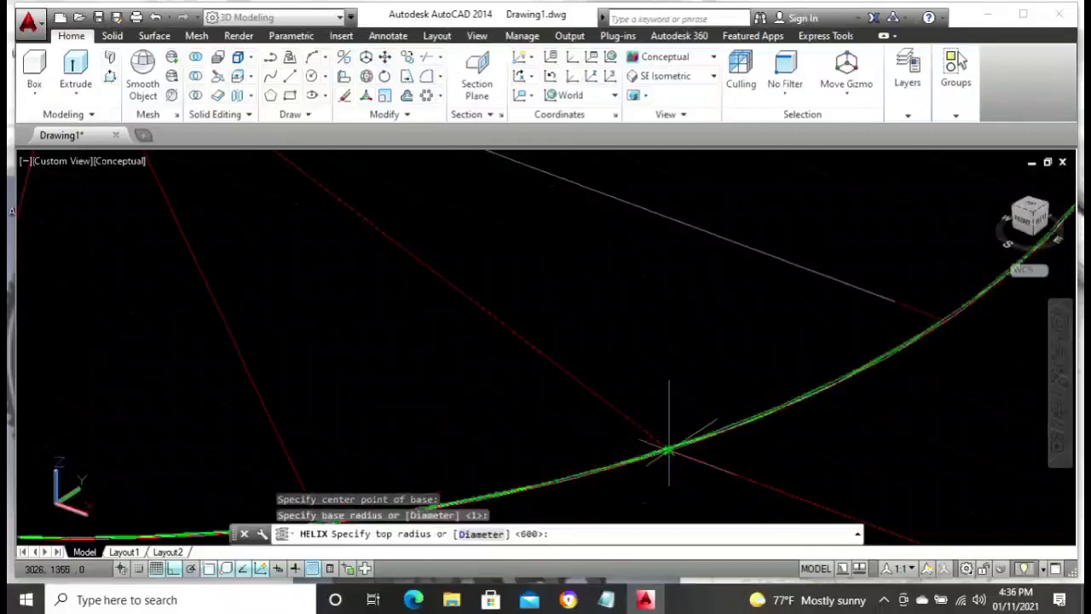
scroll(669, 450, "down", 5)
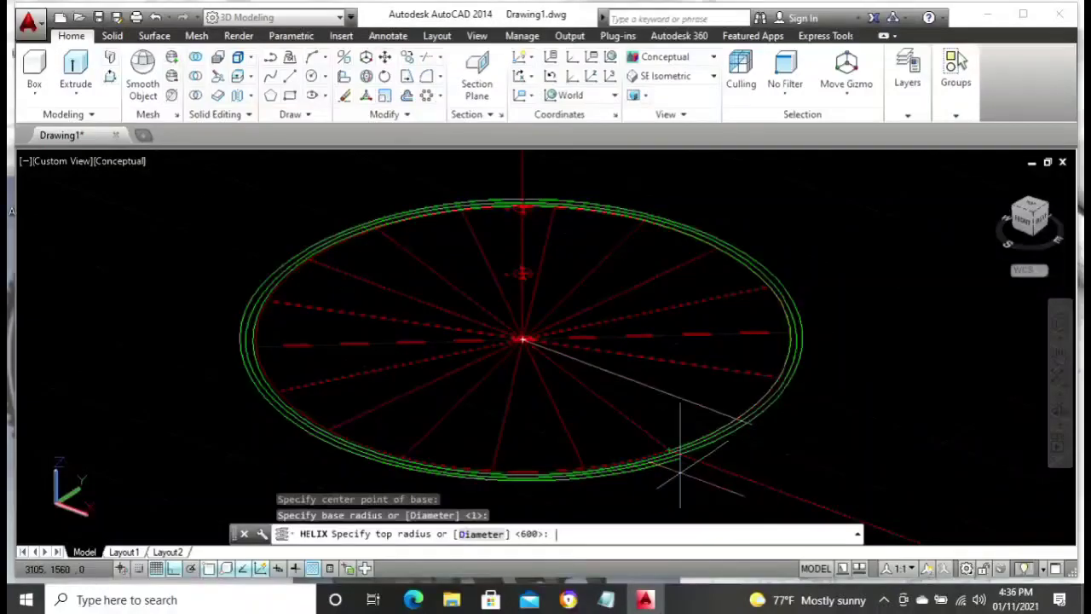
key("Return")
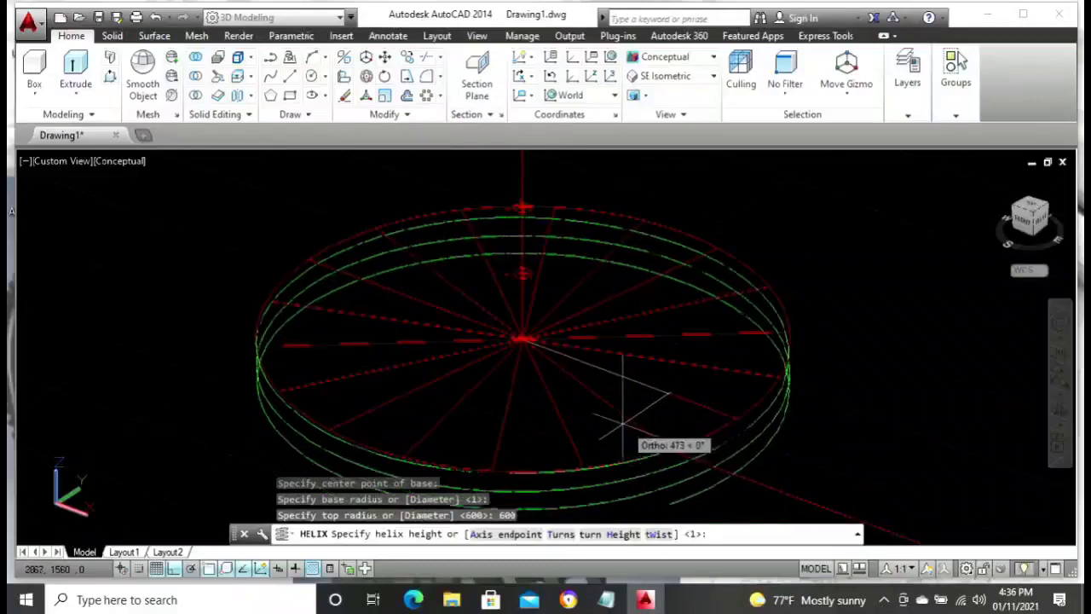
Set the helix to 1 turn and a height of 3000 to complete it
left_click(561, 534)
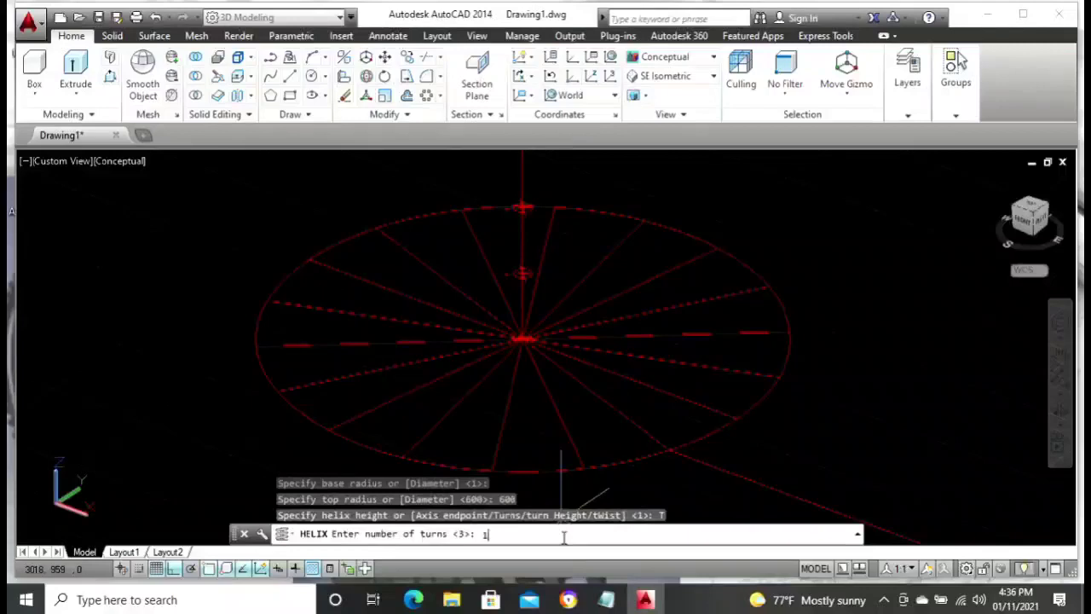
type("1")
key("Return")
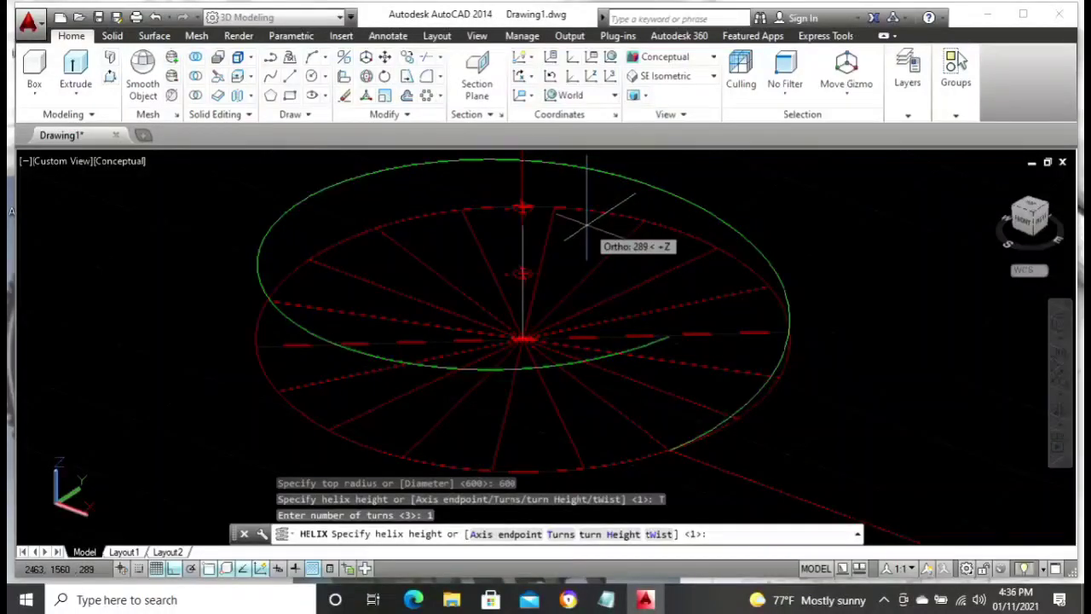
type("1")
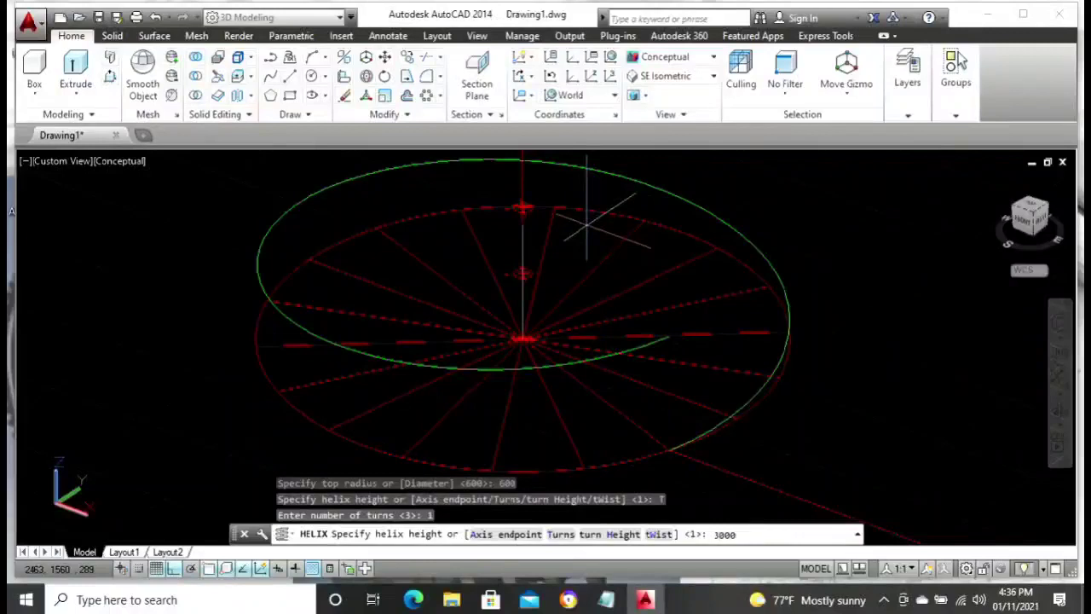
key("Return")
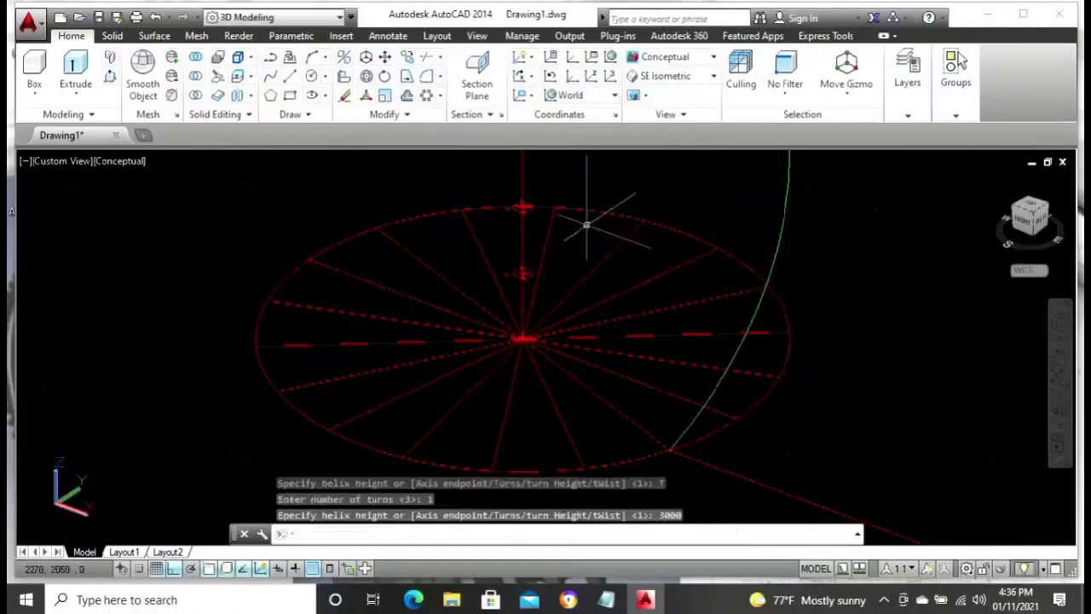
scroll(505, 441, "down", 5)
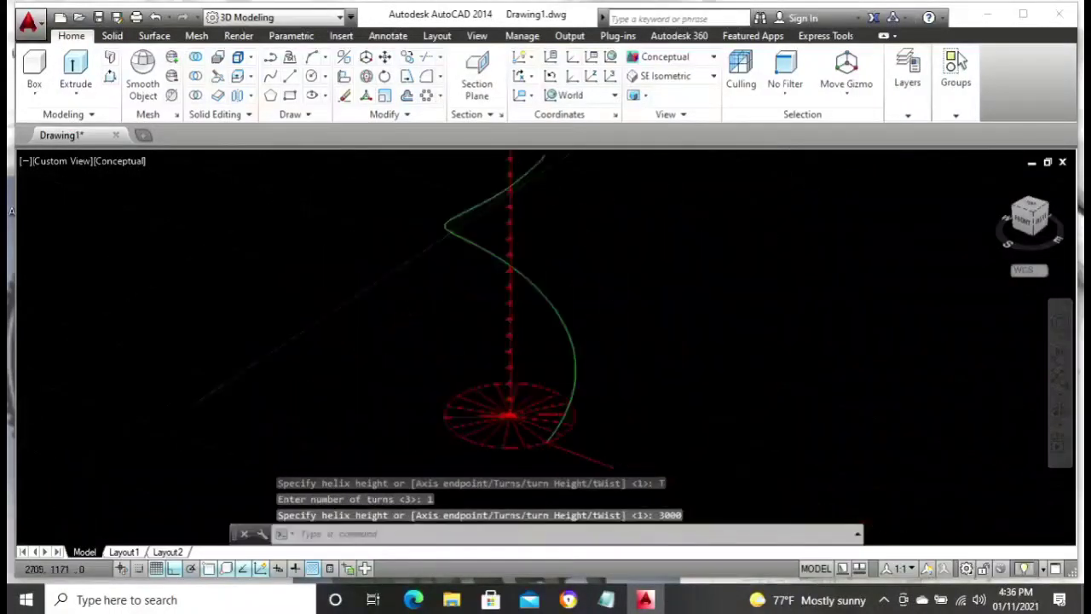
scroll(529, 289, "down", 3)
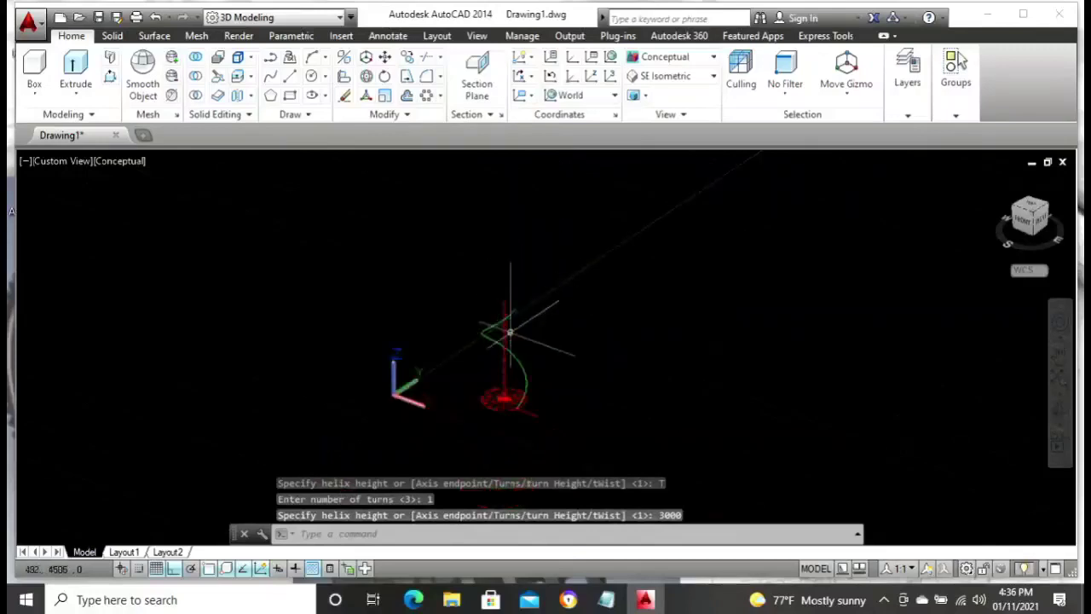
Turn the stair layer back on, keeping spiral as the current layer
left_click(908, 115)
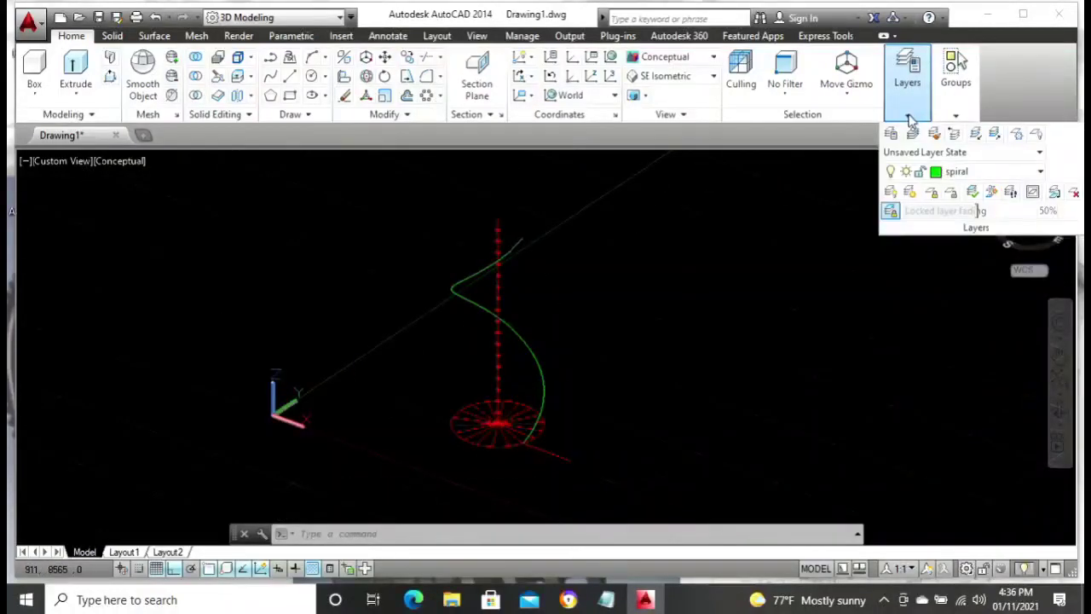
left_click(1040, 172)
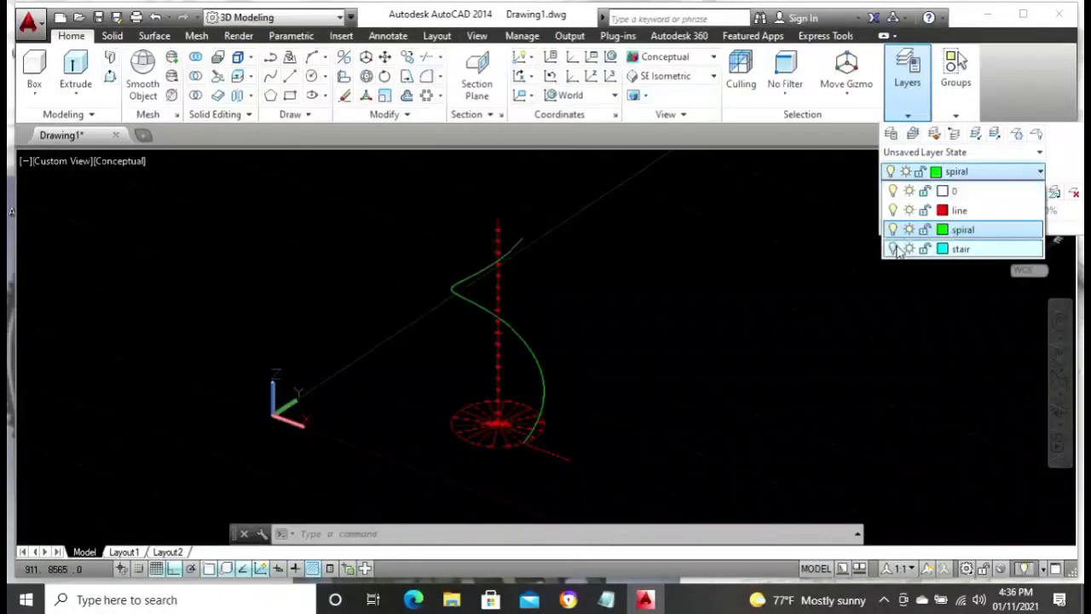
left_click(893, 248)
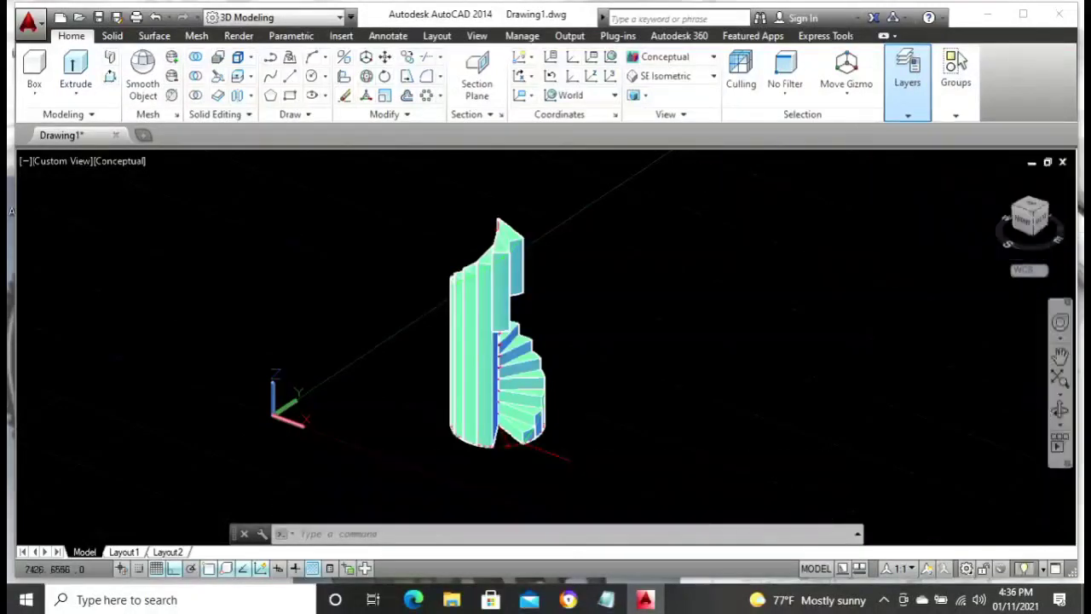
Examine from several sides how the helix runs along the stair's outer edge, and return to the SE Isometric view
left_click(1061, 411)
left_click_drag(651, 397, 459, 369)
left_click_drag(674, 307, 855, 301)
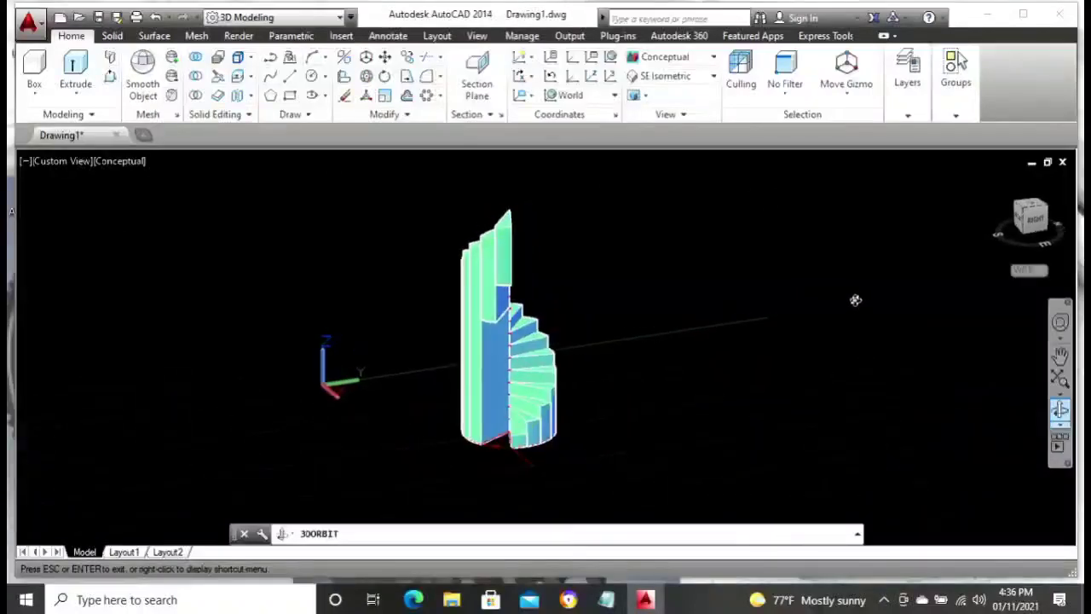
left_click_drag(585, 349, 530, 351)
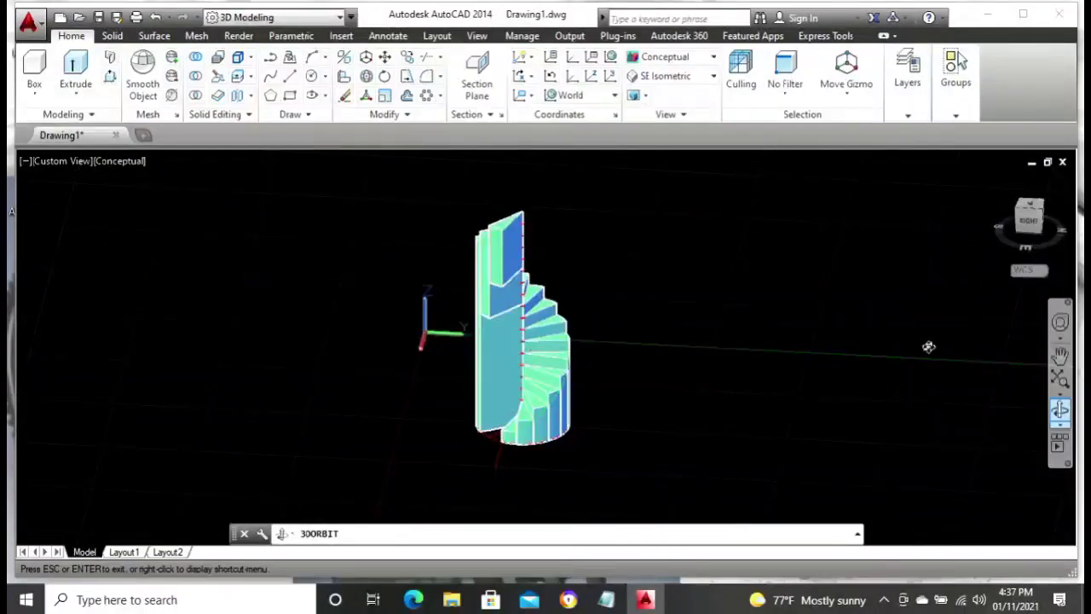
left_click_drag(587, 434, 463, 456)
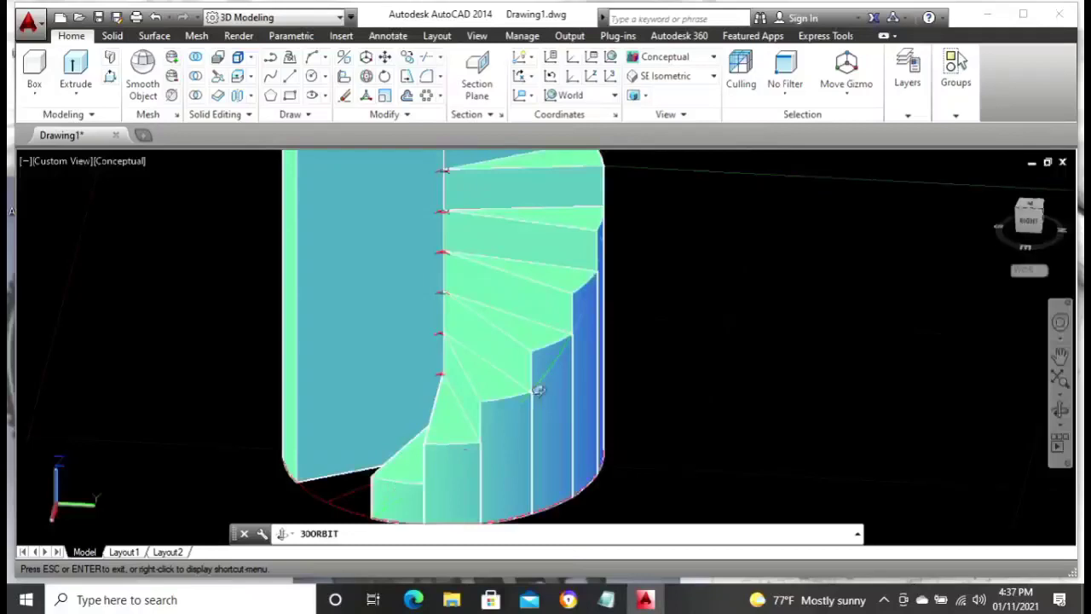
left_click_drag(604, 256, 615, 284)
left_click_drag(708, 273, 573, 272)
left_click(1060, 356)
left_click_drag(665, 254, 692, 365)
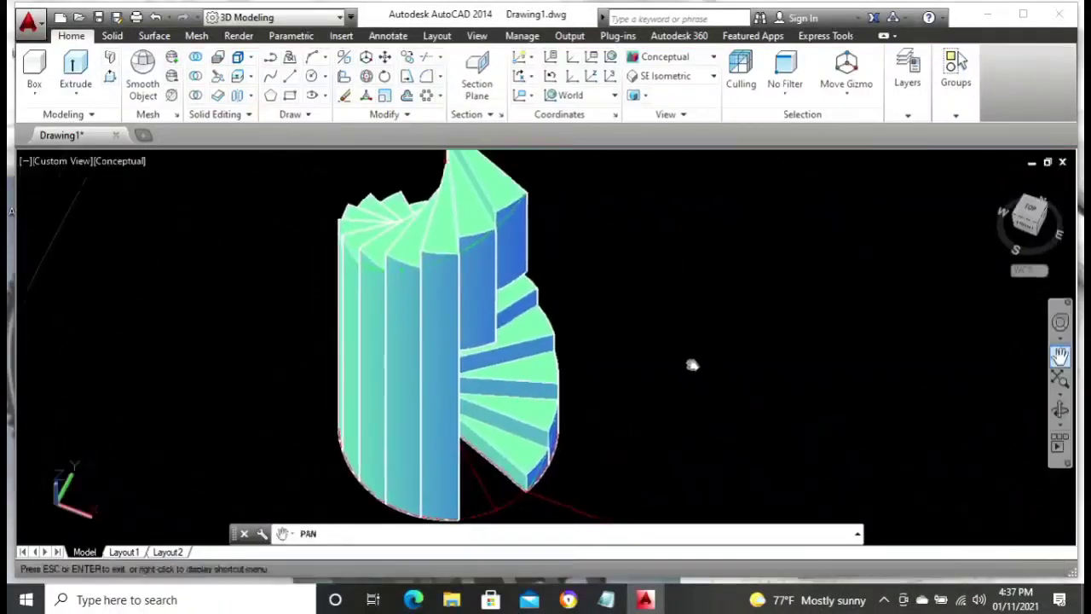
left_click(711, 76)
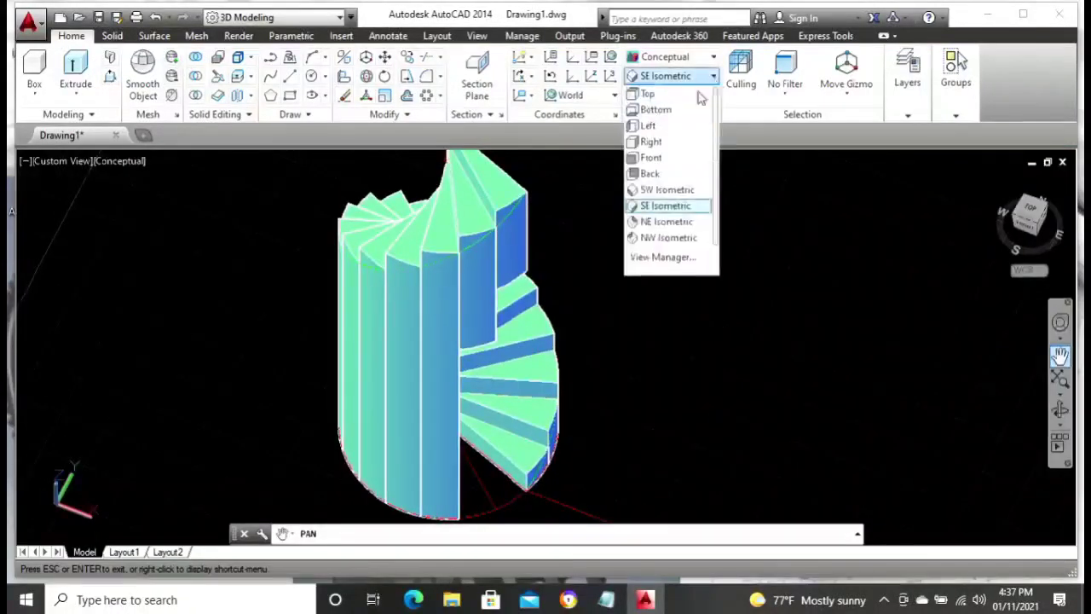
left_click(658, 208)
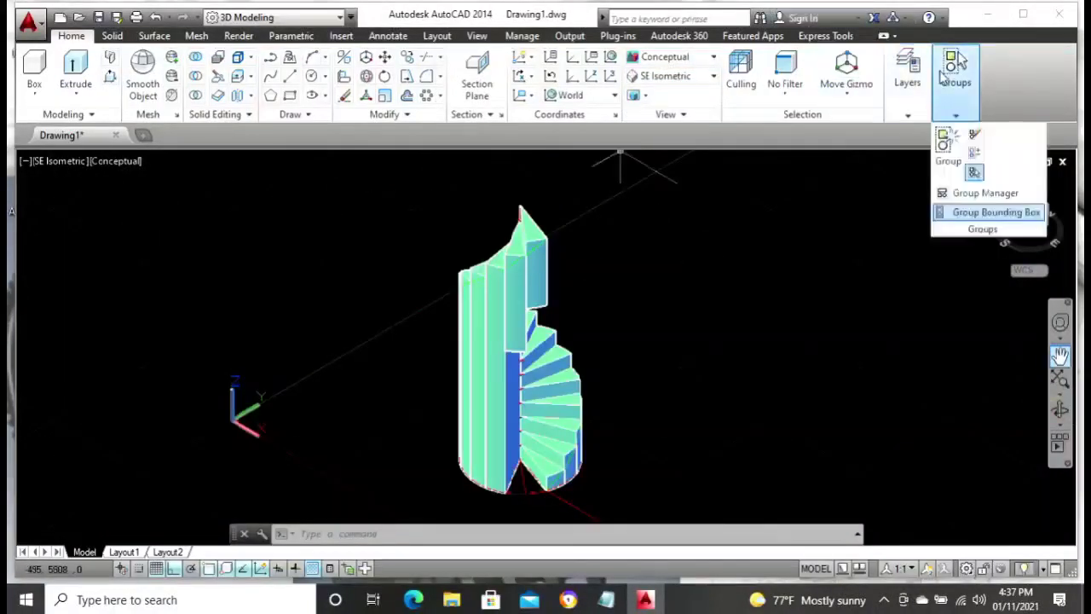
Turn off the stair layer so only the guide lines and the helix are displayed
mouse_move(911, 121)
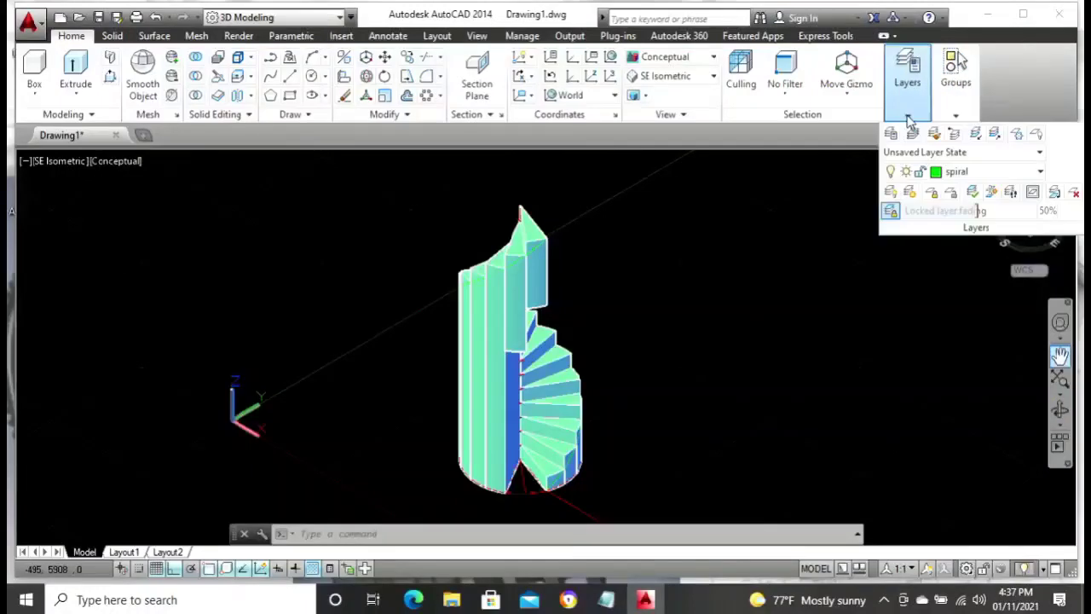
left_click(1040, 173)
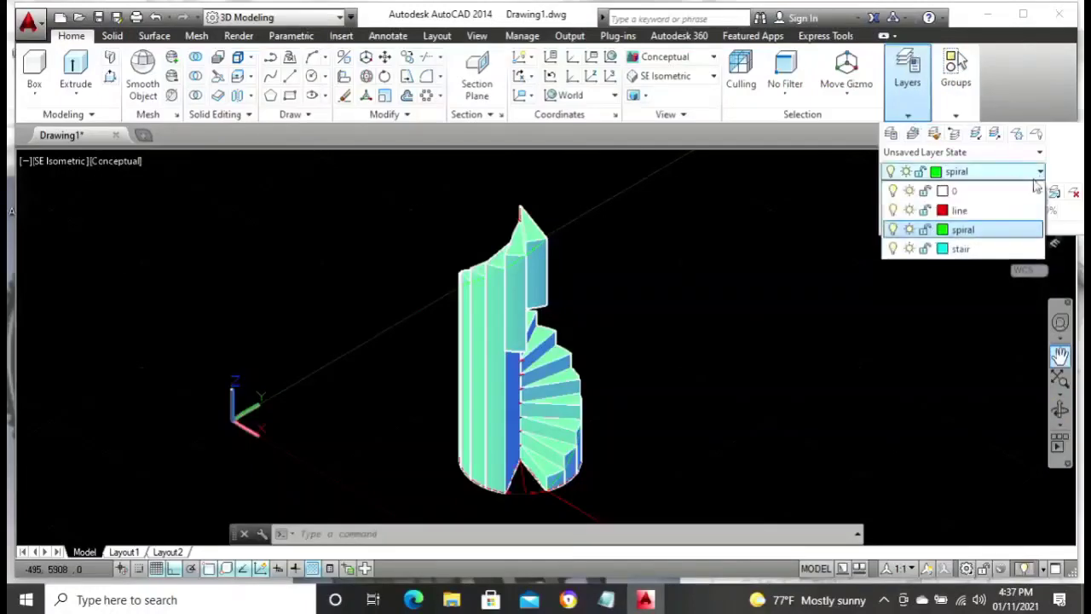
left_click(893, 249)
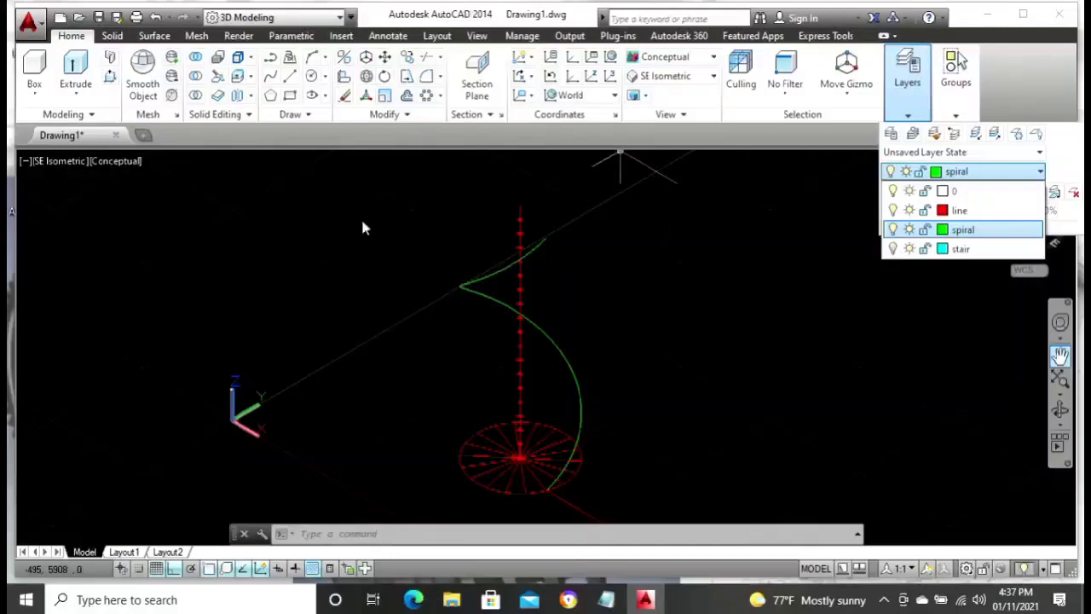
middle_click_drag(560, 327, 570, 246)
scroll(570, 298, "down", 2)
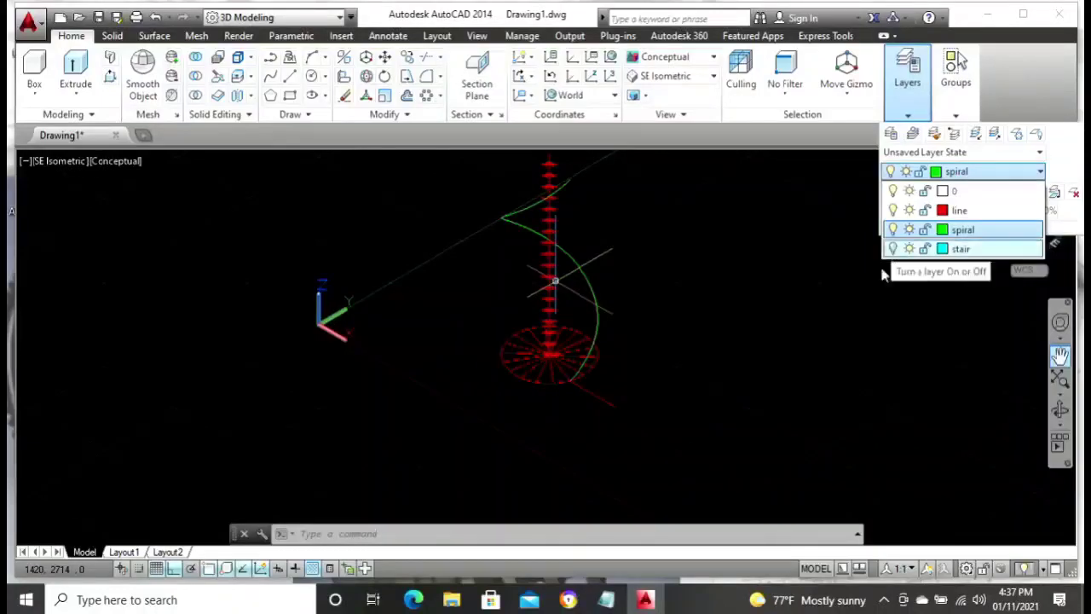
left_click(772, 356)
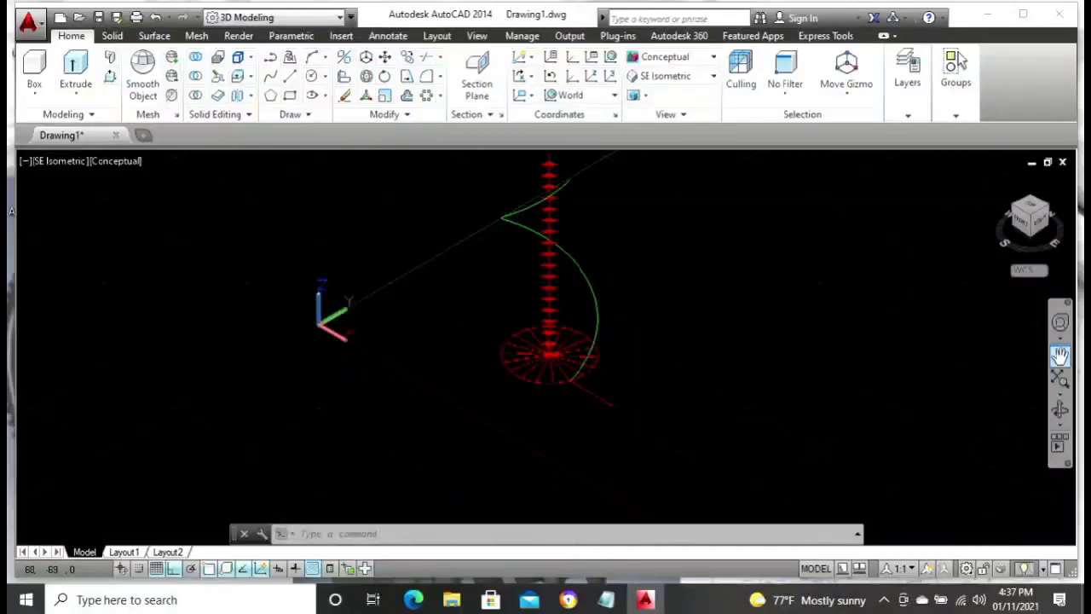
Move the UCS origin to the centre of the base circle
left_click(320, 322)
left_click(328, 324)
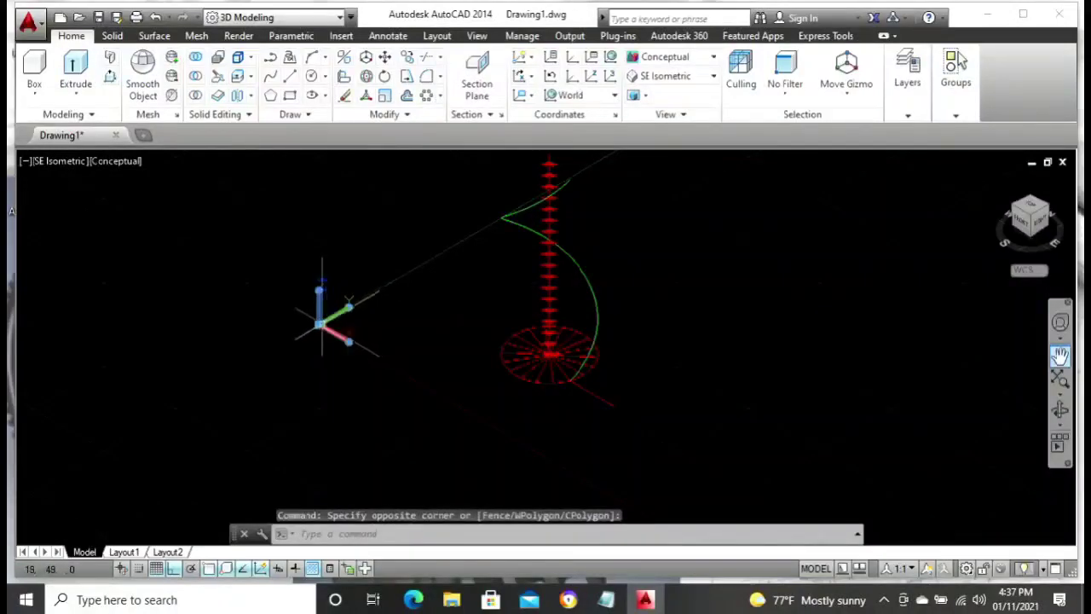
key("Escape")
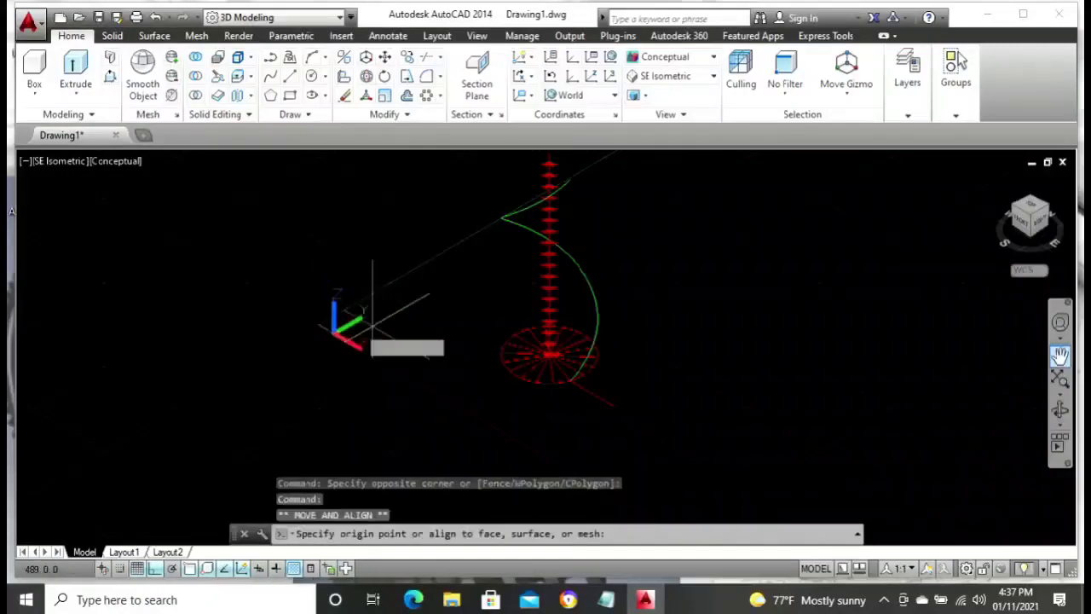
scroll(534, 362, "up", 5)
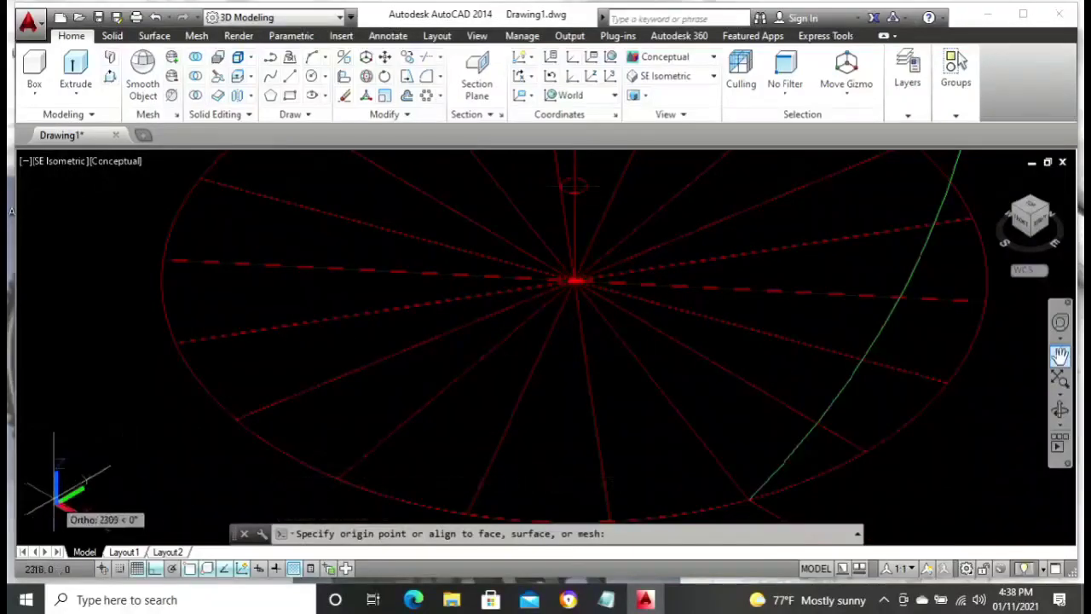
key("Escape")
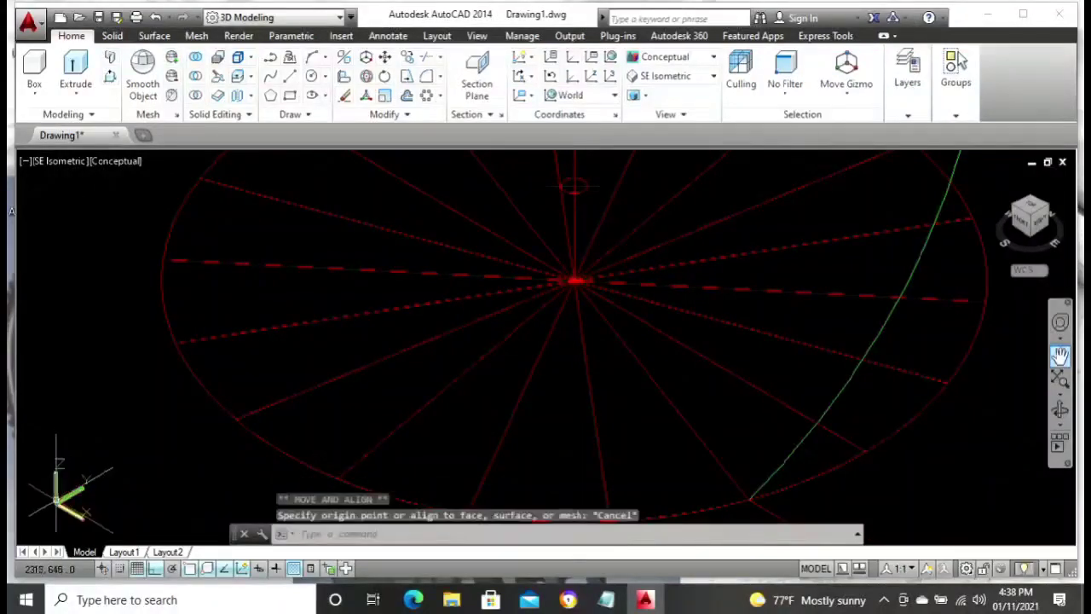
key("space")
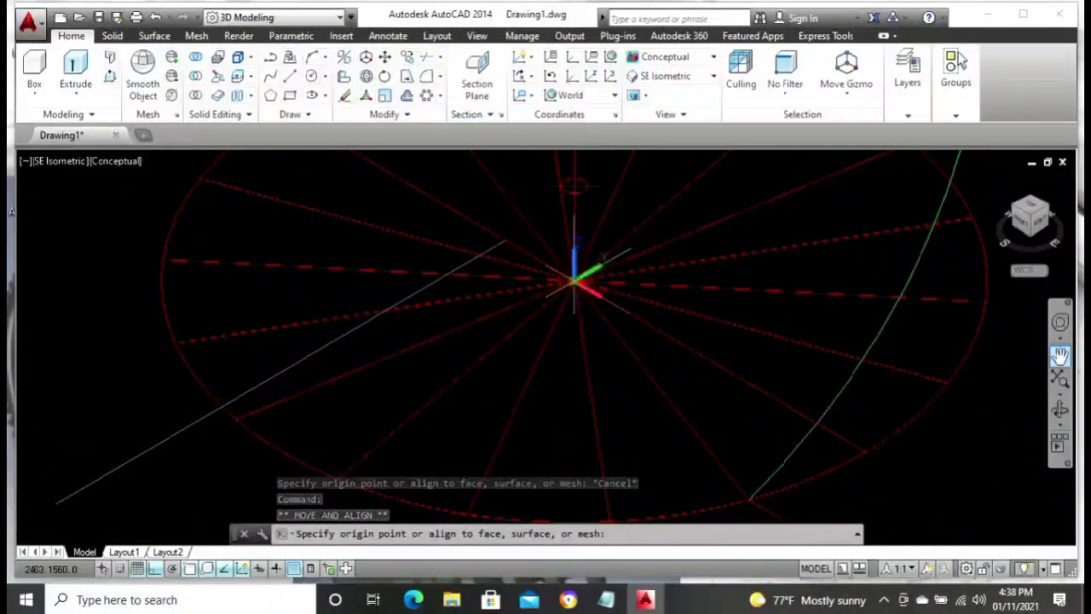
left_click(575, 280)
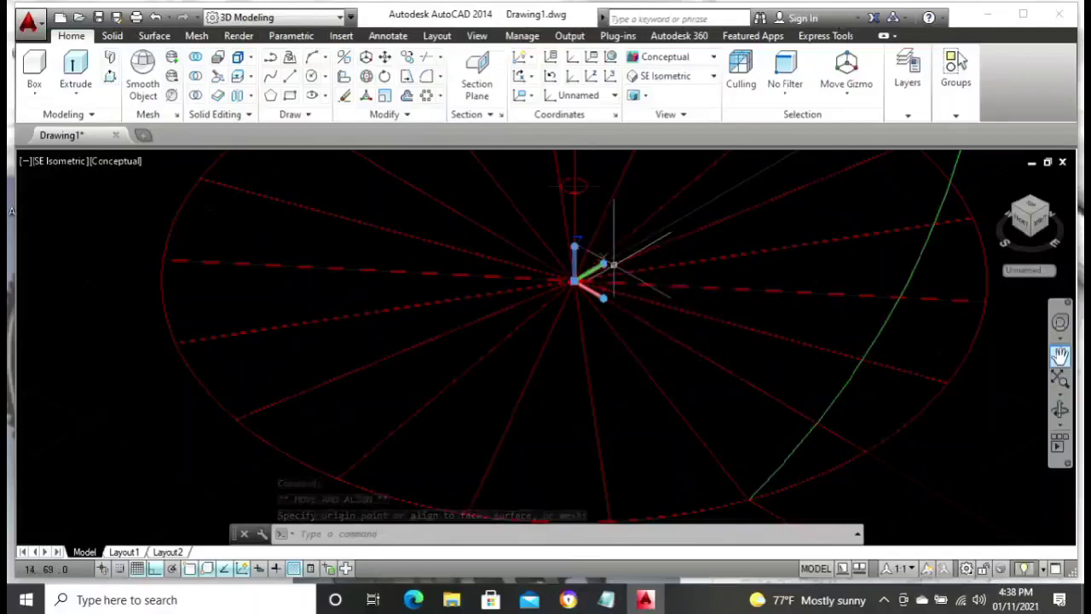
Point the UCS Y axis straight up along the vertical centre line
mouse_move(604, 267)
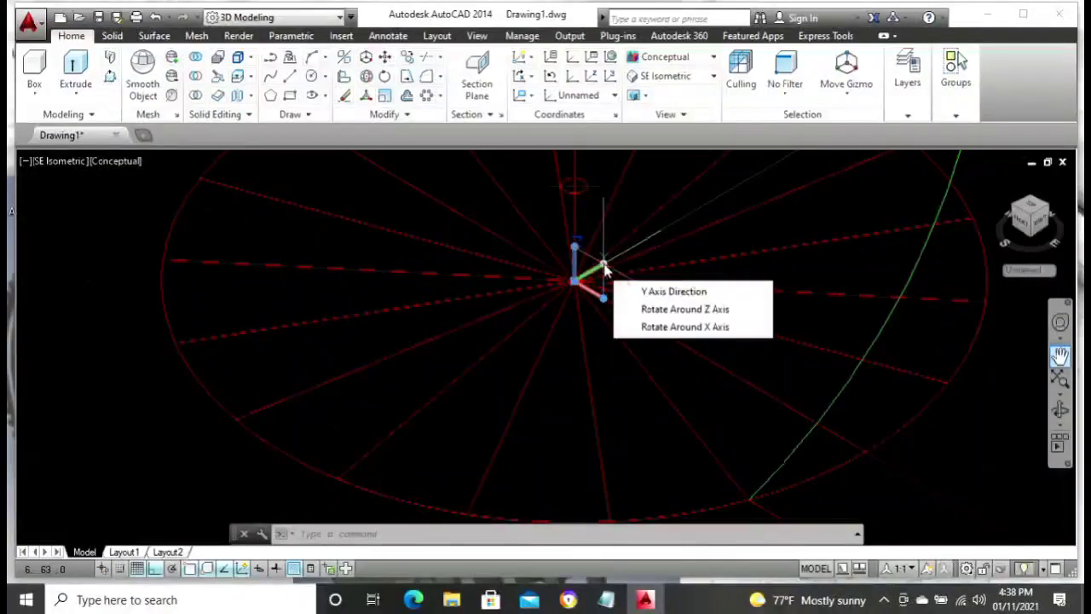
left_click(649, 293)
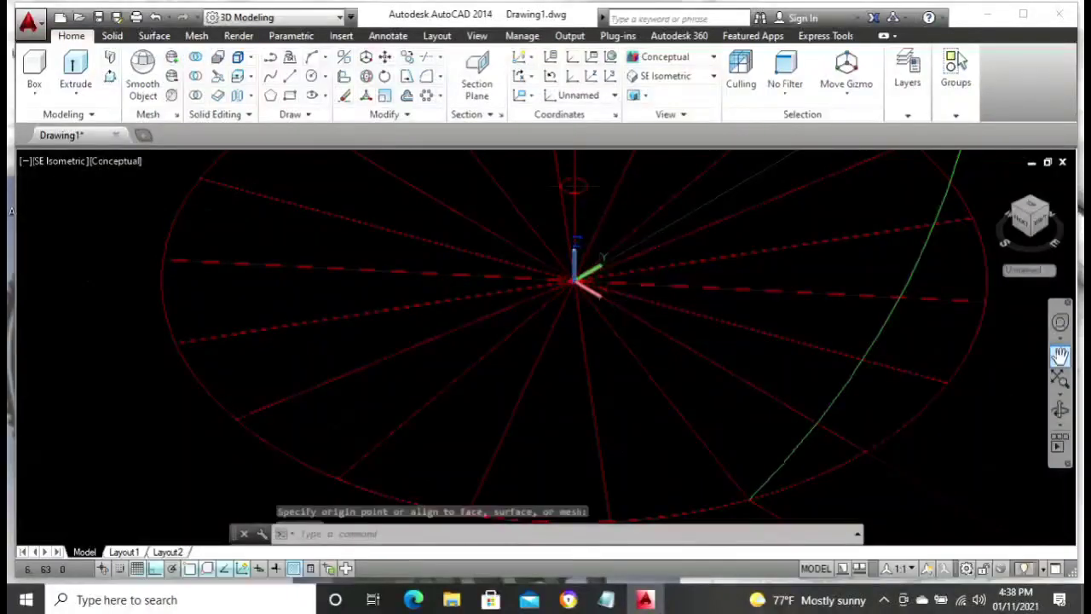
left_click(574, 186)
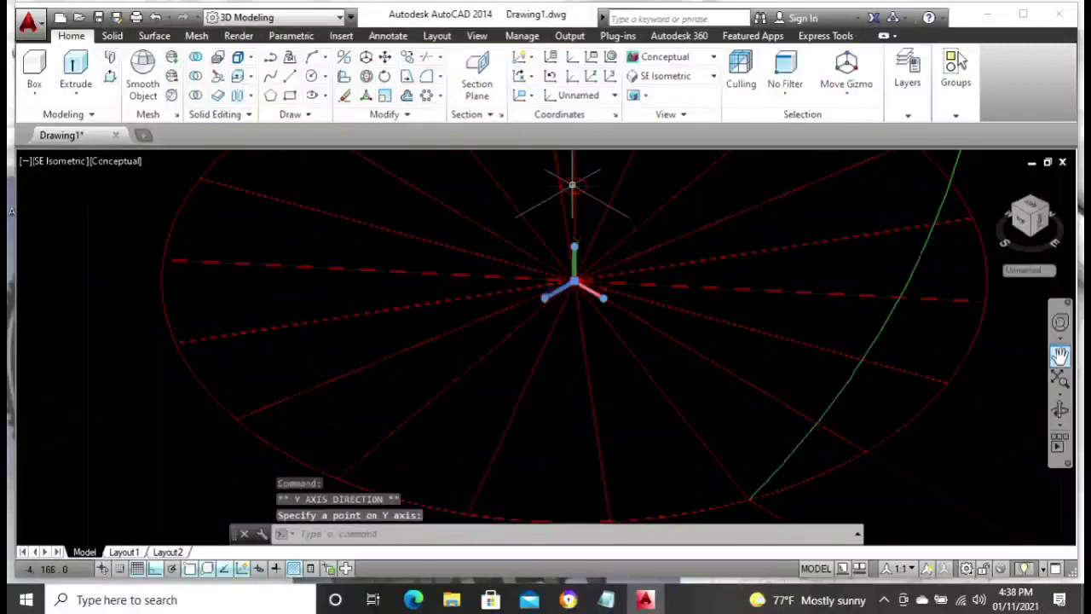
scroll(471, 242, "down", 2)
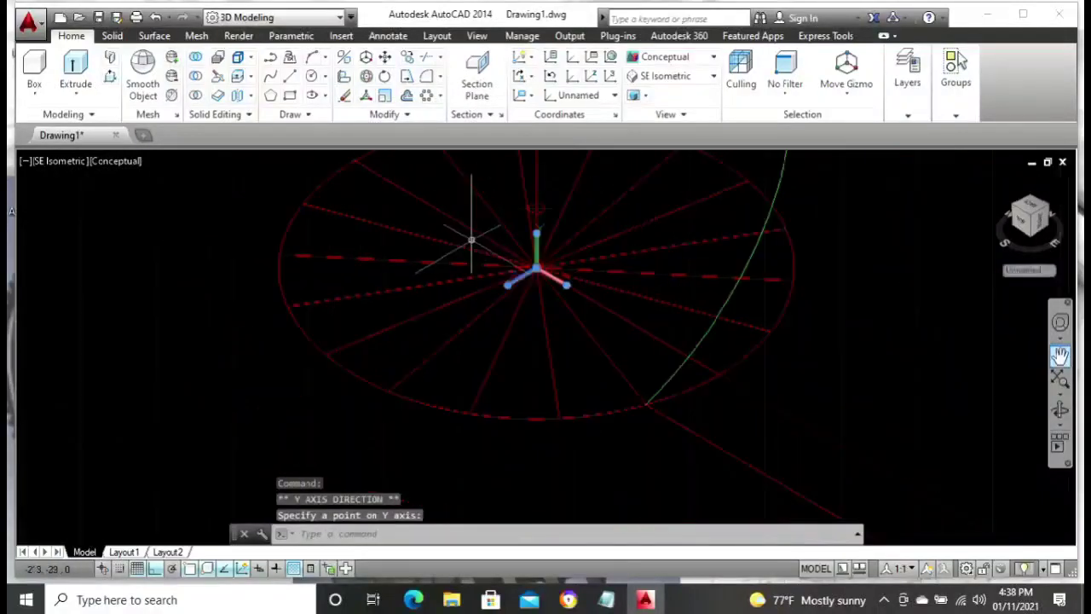
Point the UCS X axis at the helix's start point on the base circle
mouse_move(565, 284)
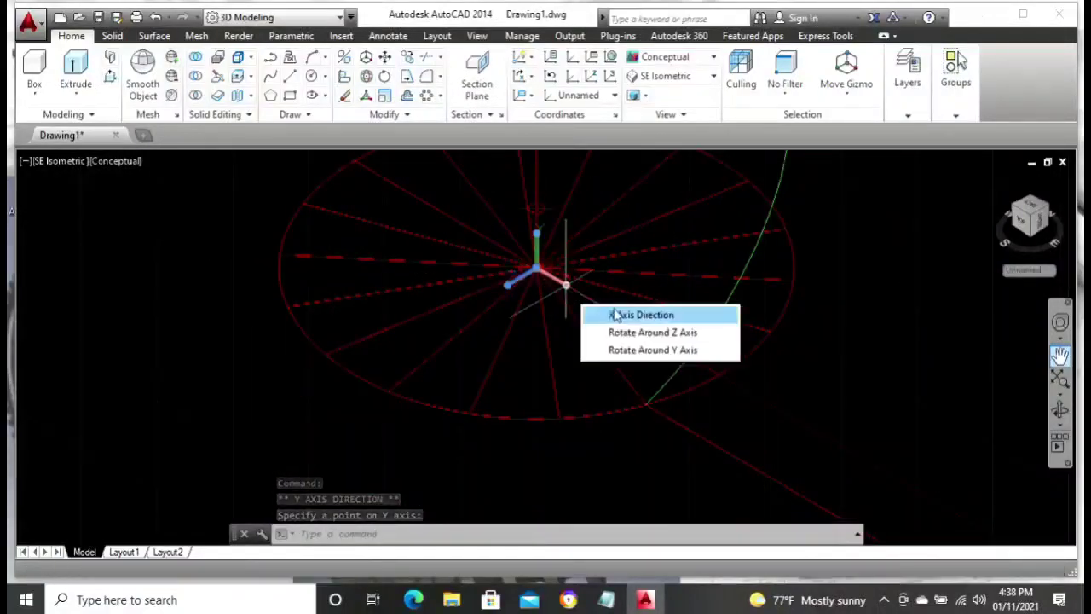
key("Escape")
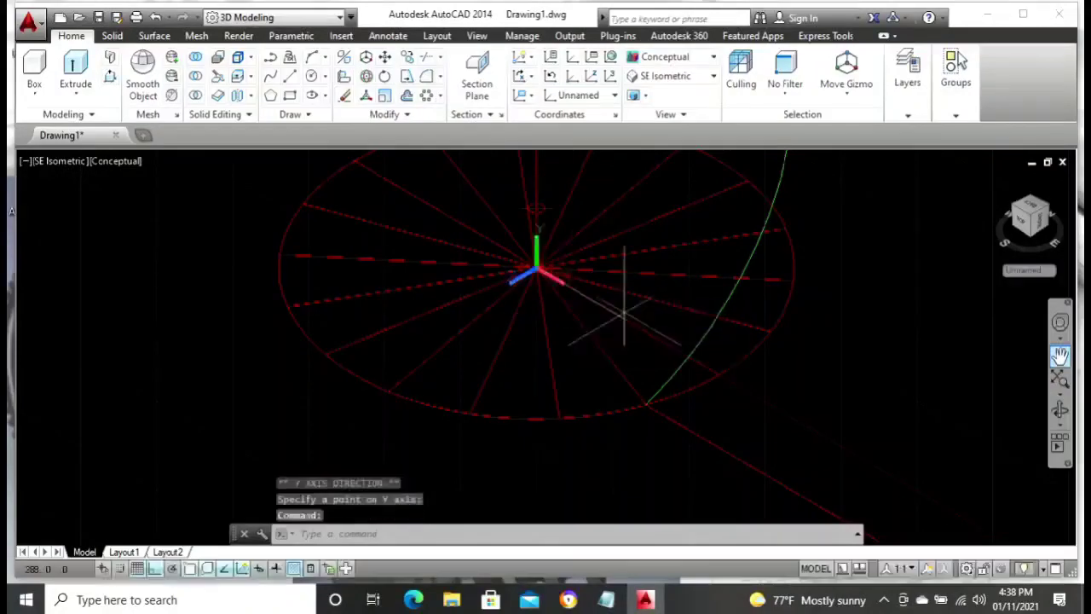
left_click(556, 280)
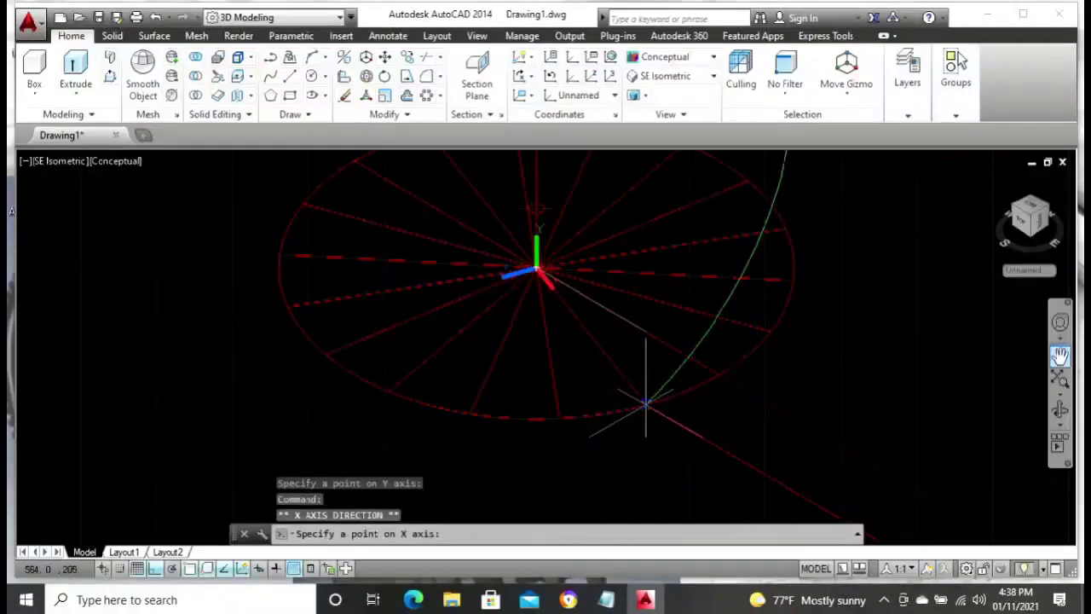
left_click(645, 401)
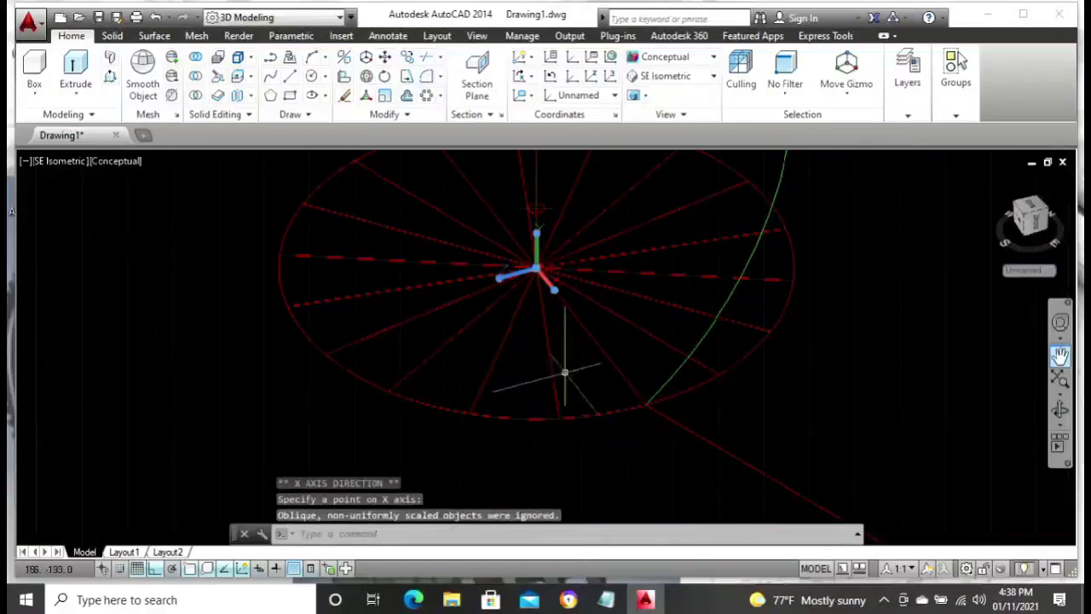
Delete the straight construction line that runs outward from the helix's start point
scroll(565, 370, "down", 3)
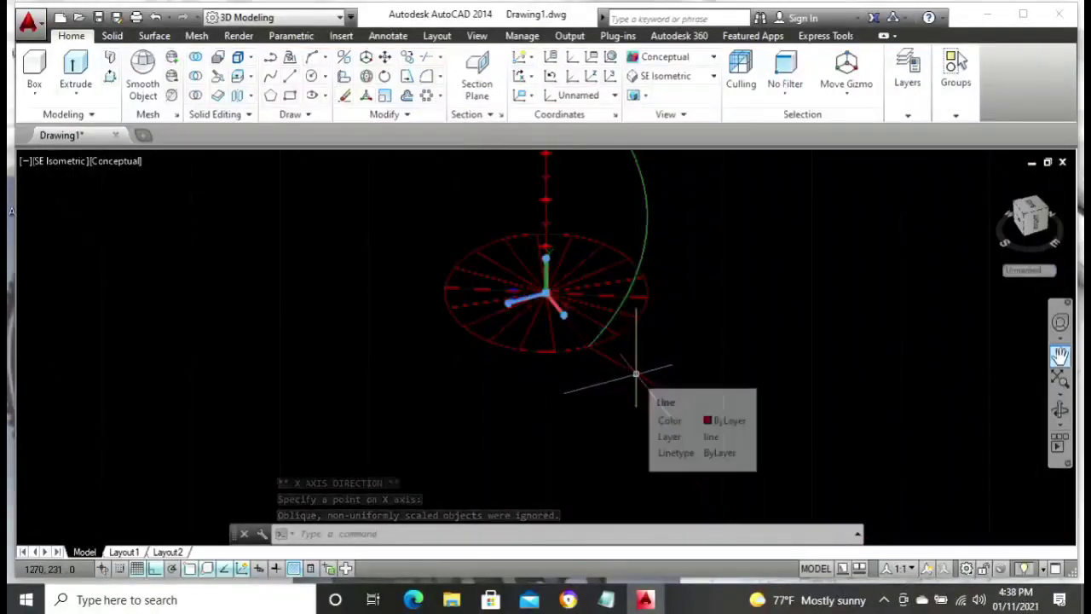
key("Escape")
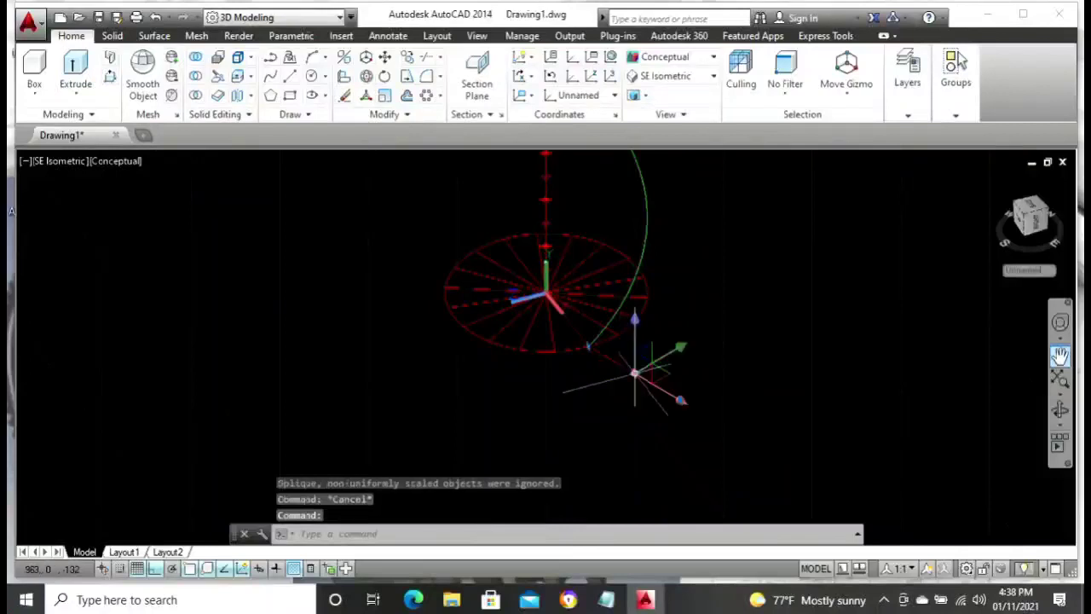
key("Delete")
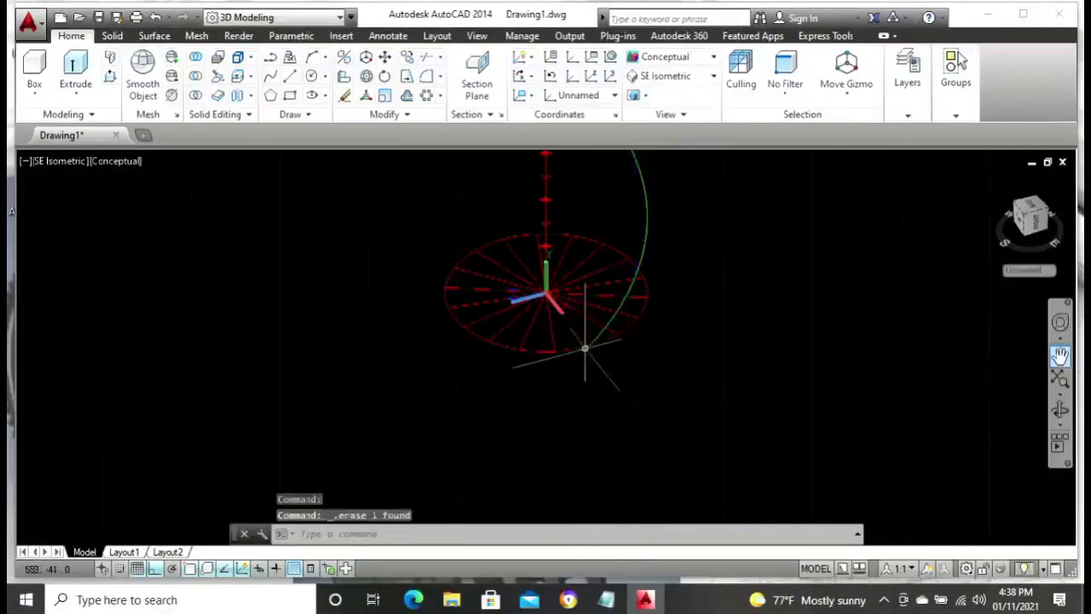
scroll(556, 339, "up", 1)
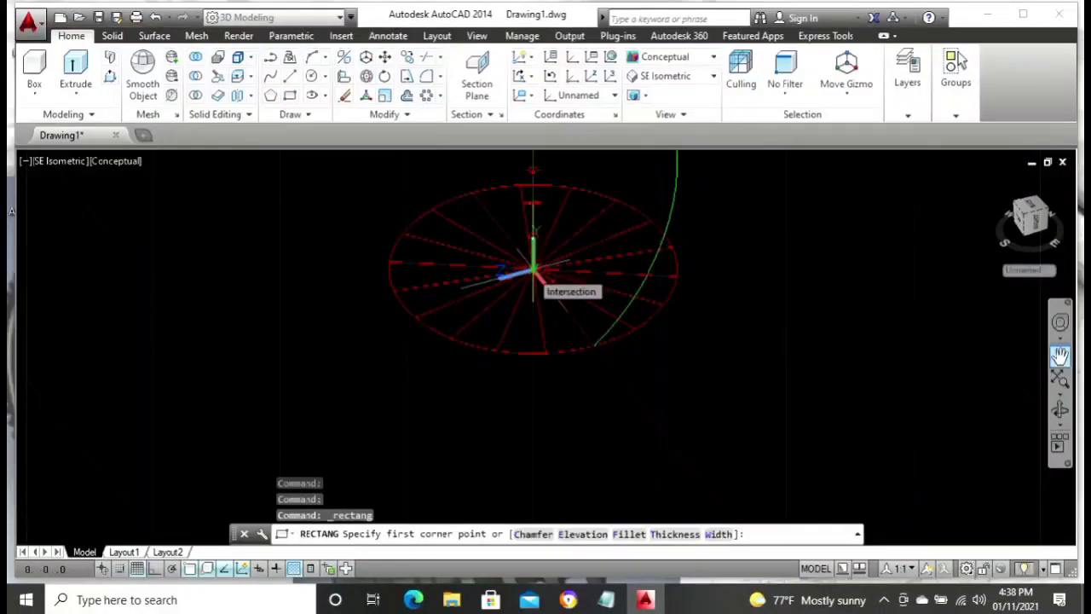
left_click(533, 271)
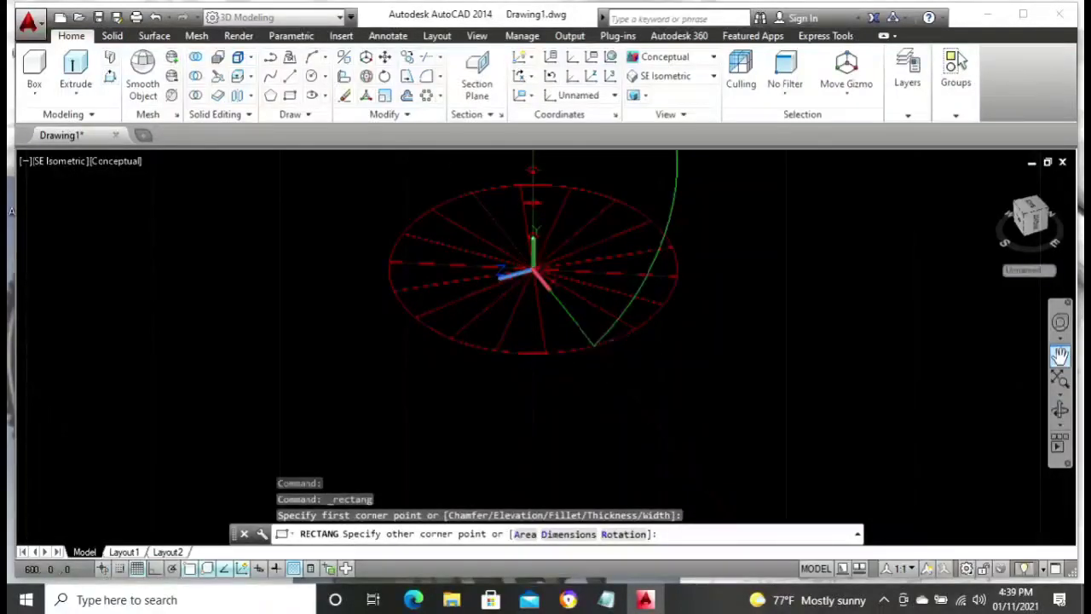
key("Escape")
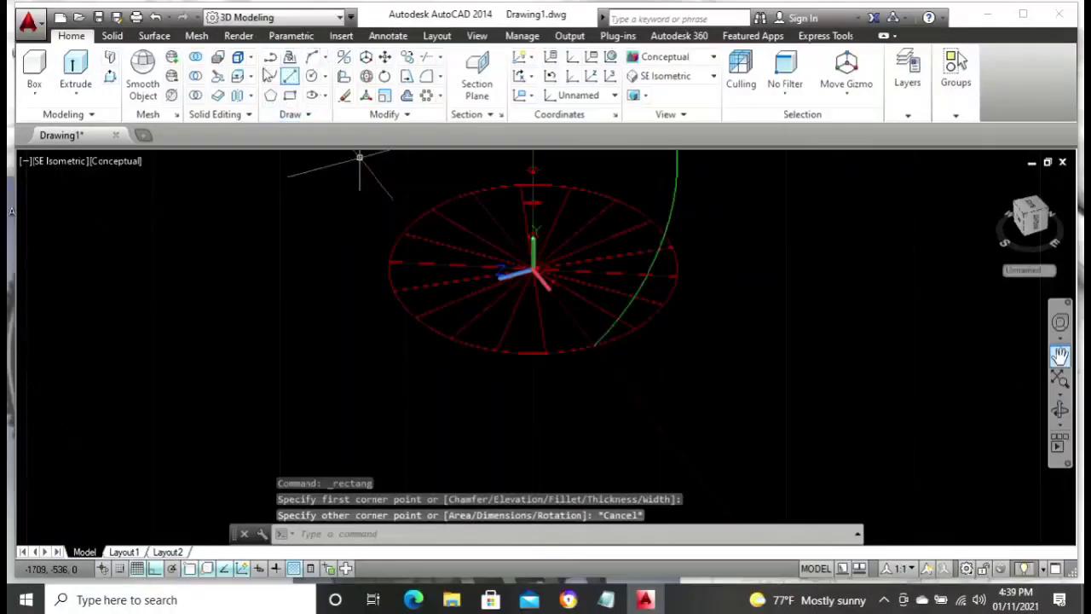
Start a rectangle with its first corner on the vertical centre line, at the first division mark above the base circle's centre
left_click(289, 95)
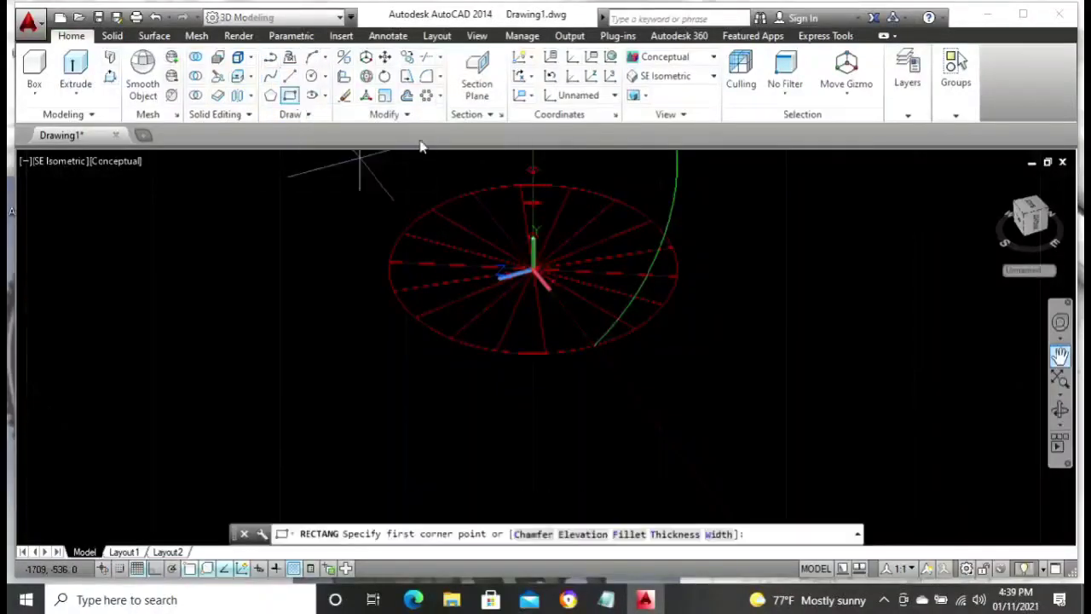
scroll(511, 213, "up", 5)
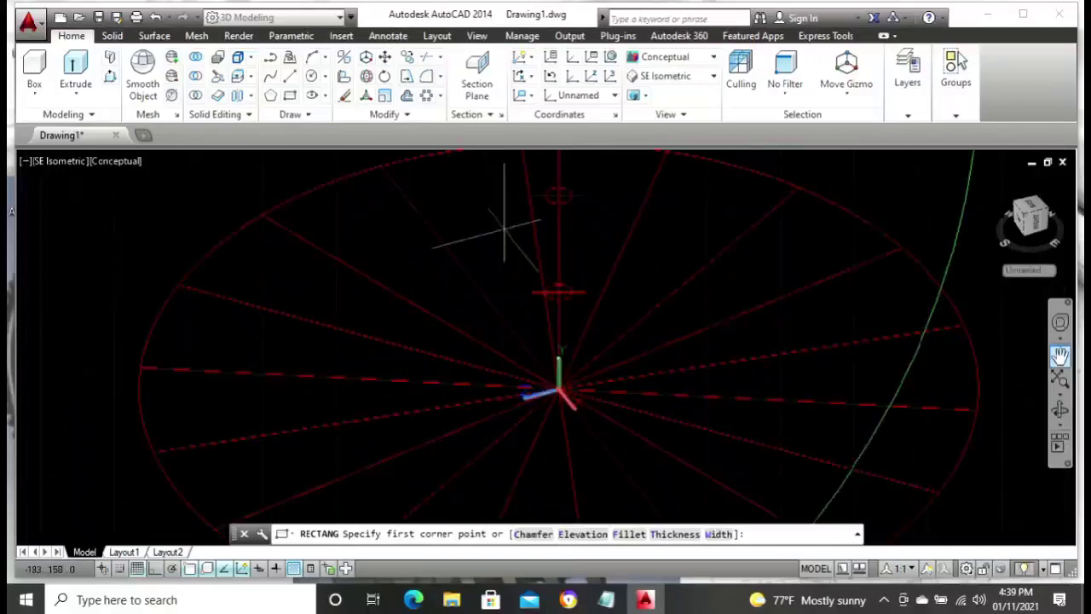
scroll(503, 229, "down", 2)
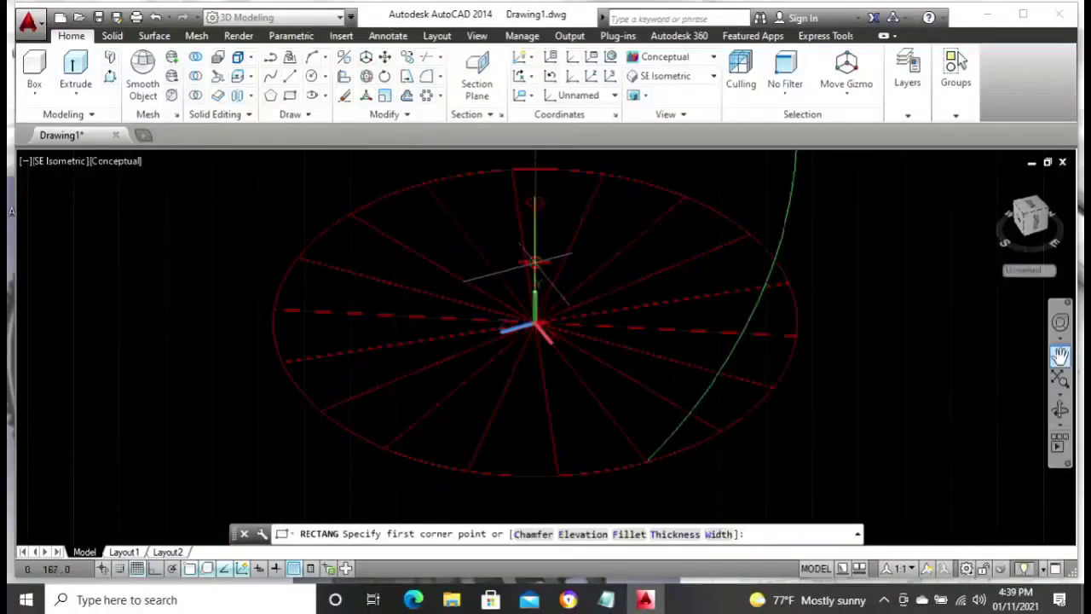
left_click(535, 261)
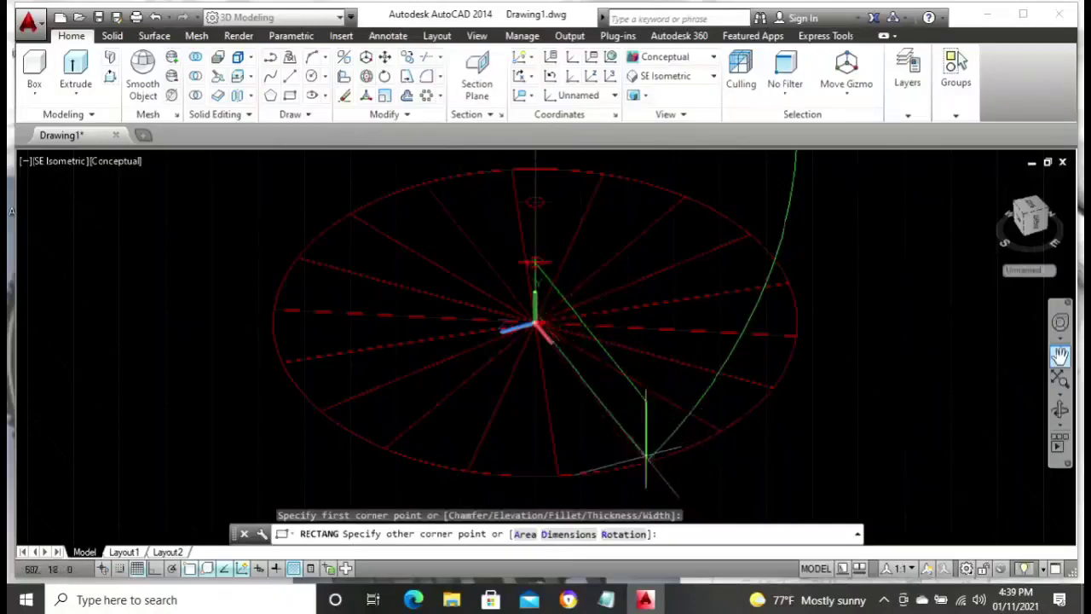
scroll(349, 384, "down", 3)
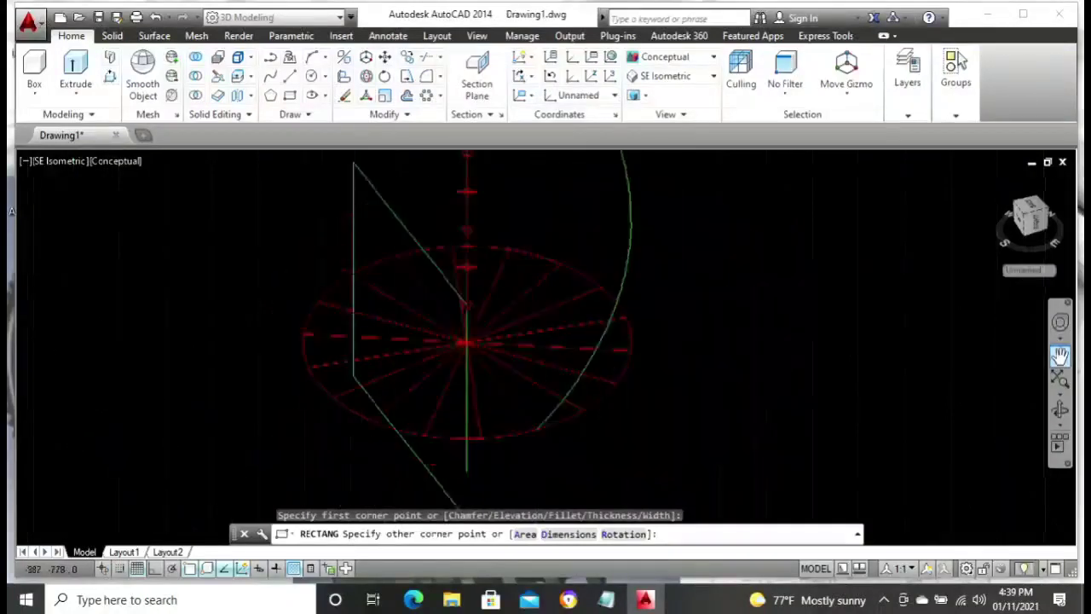
scroll(423, 396, "up", 5)
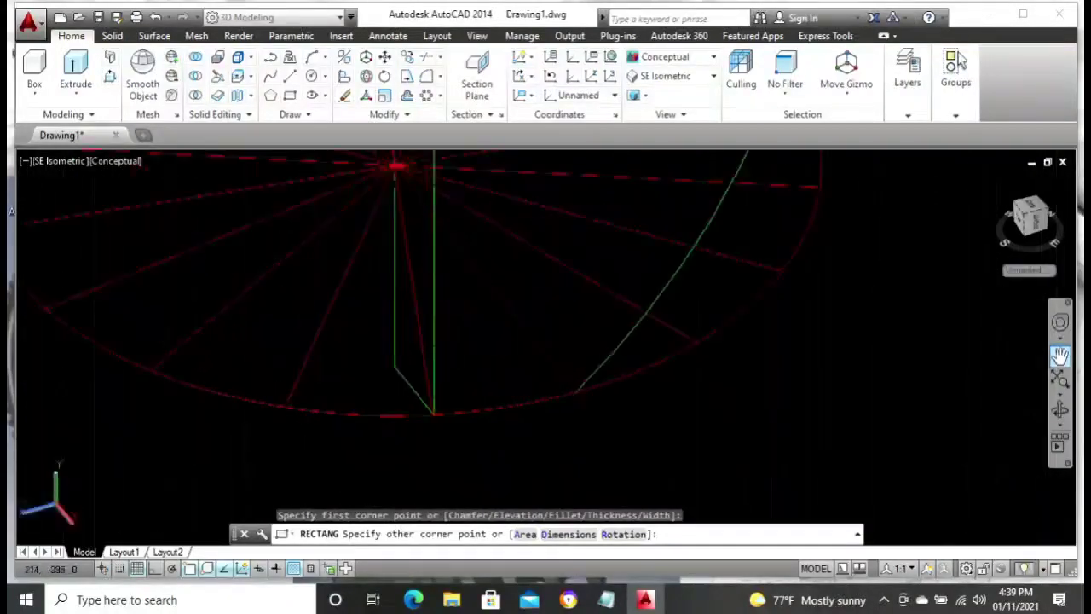
scroll(556, 399, "down", 2)
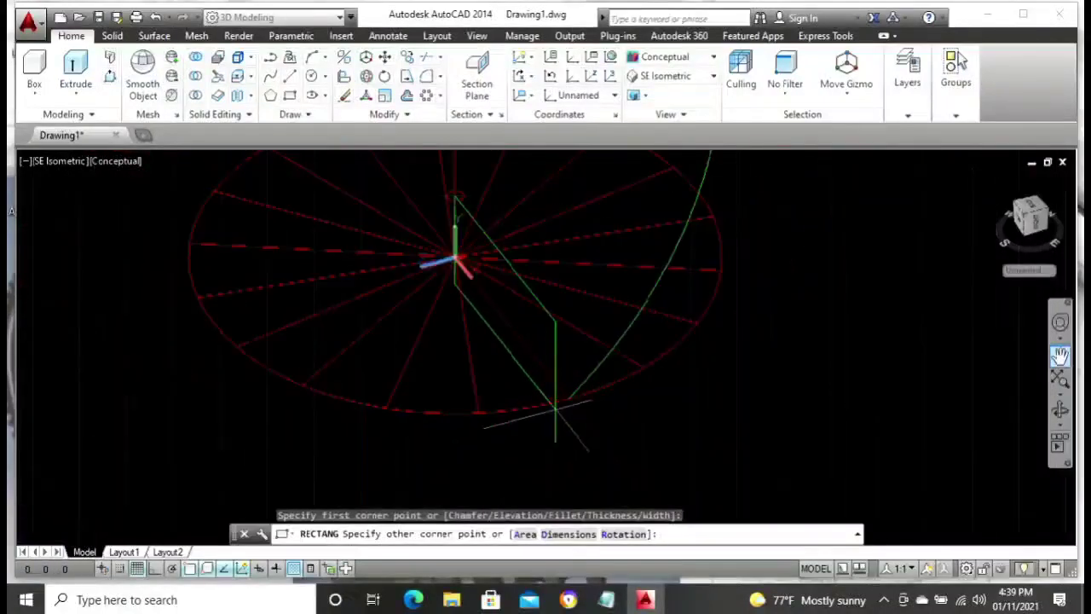
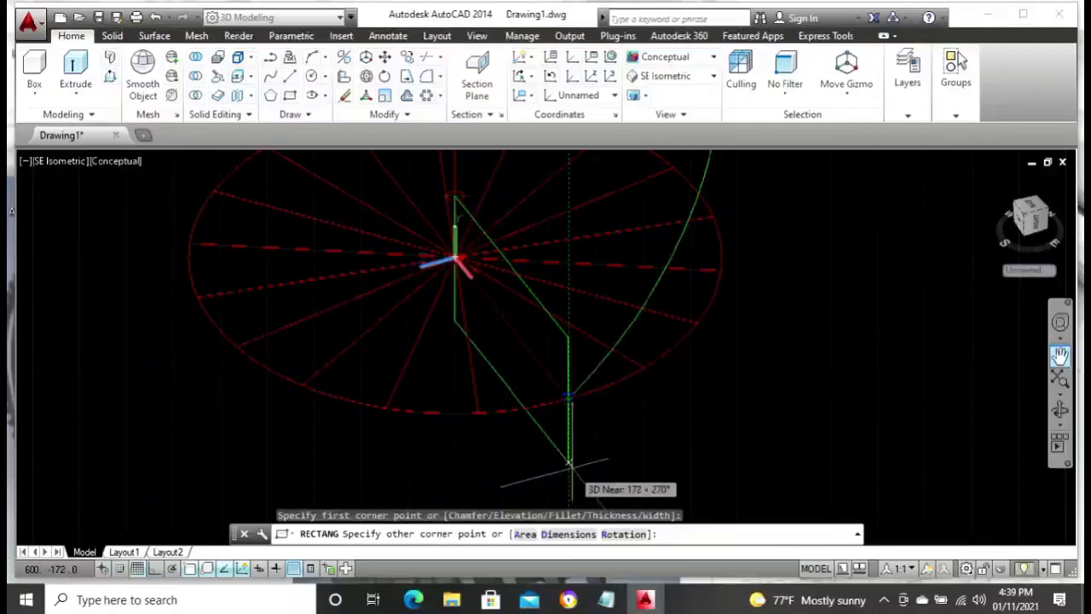
Give the rectangle a length of 600 and a width of 300, and place it extending down towards the helix's start point
left_click(554, 537)
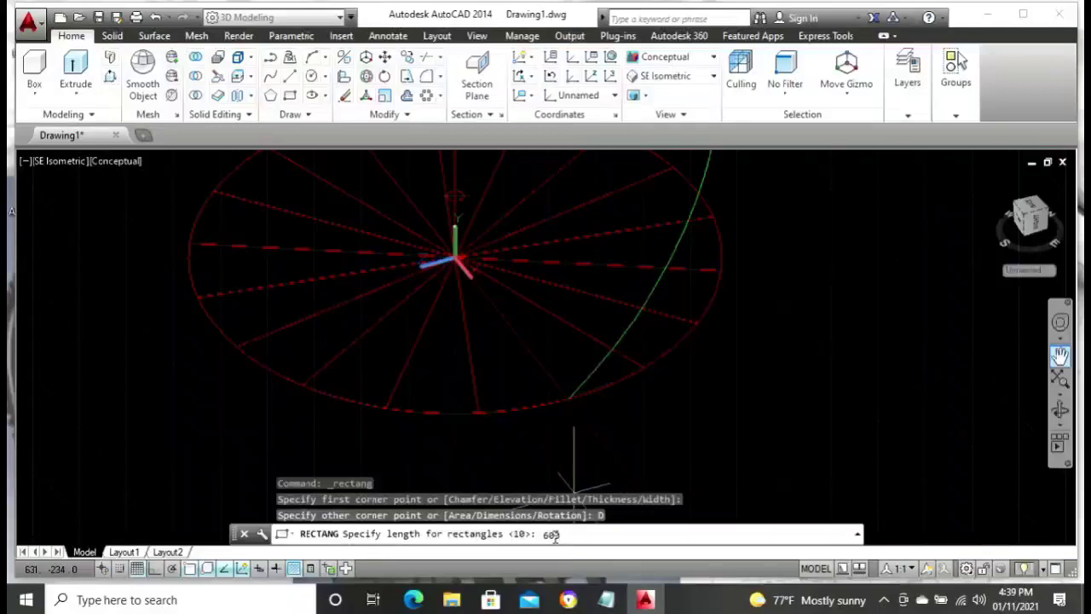
key("Return")
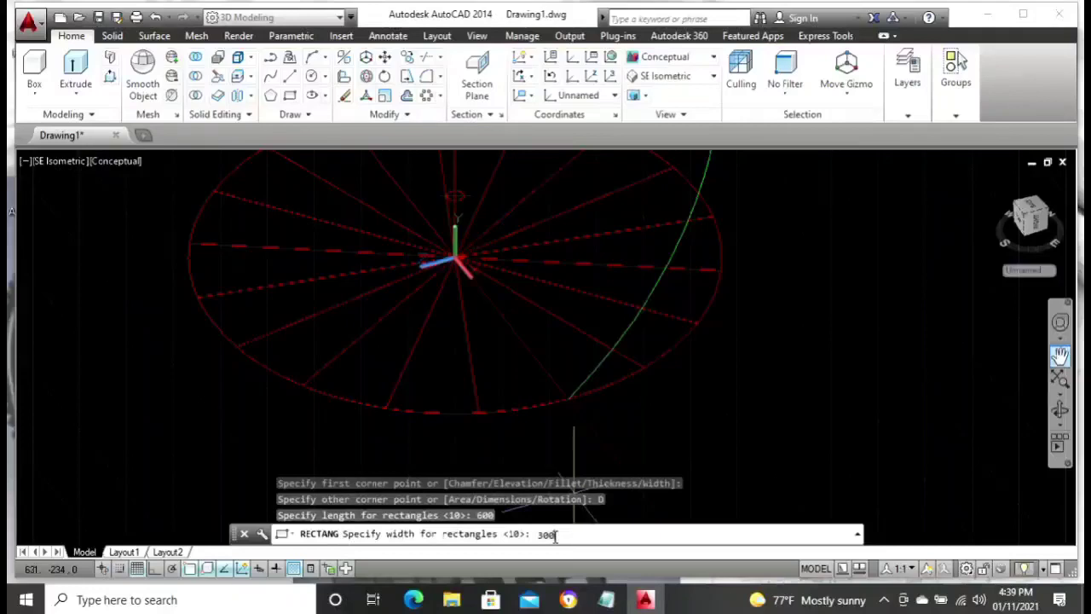
key("Return")
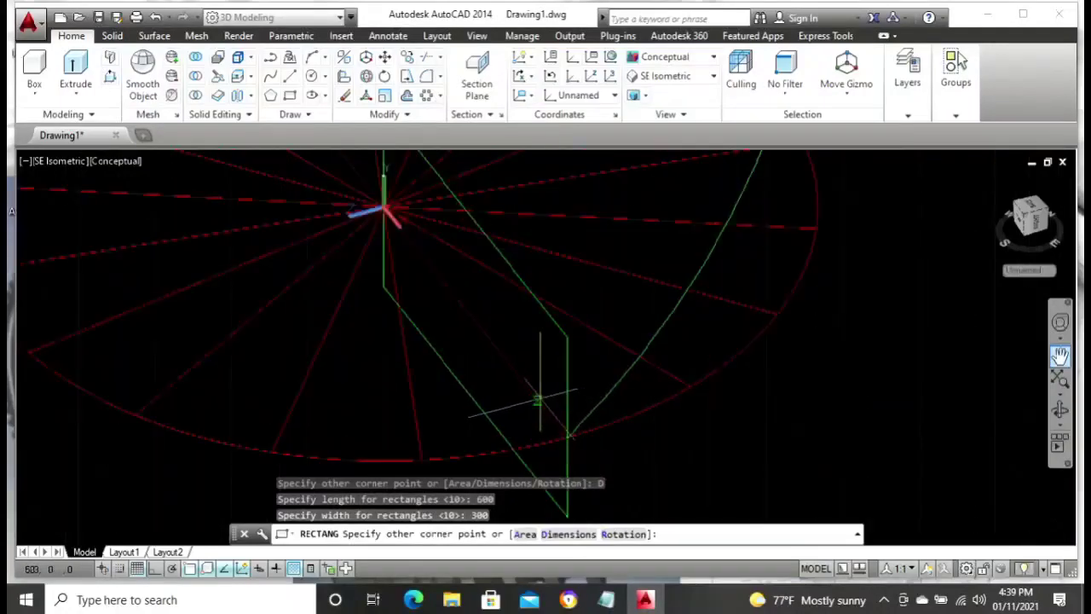
key("Return")
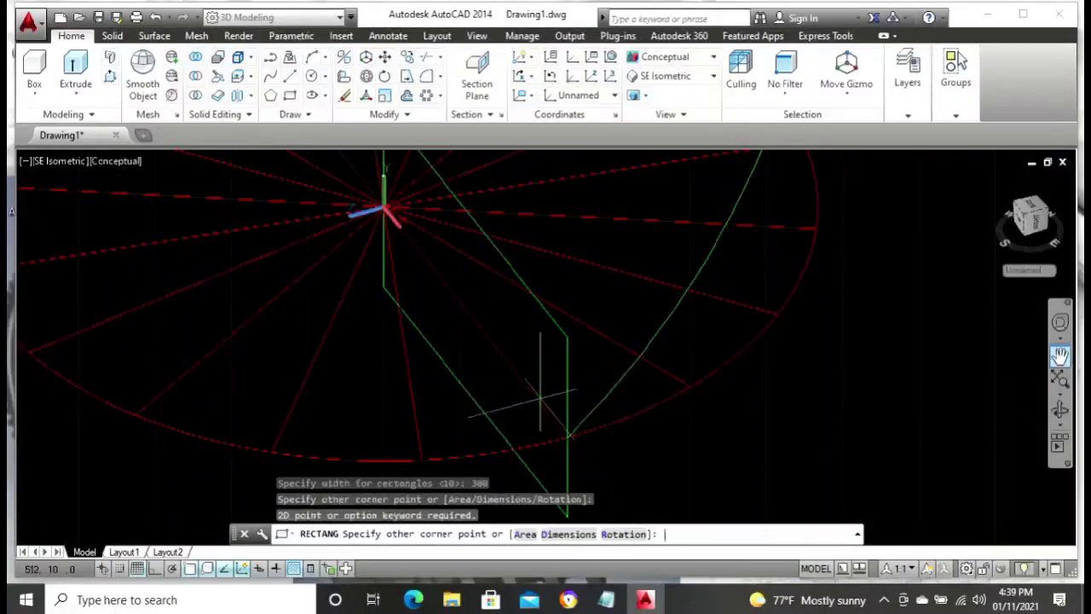
left_click(579, 476)
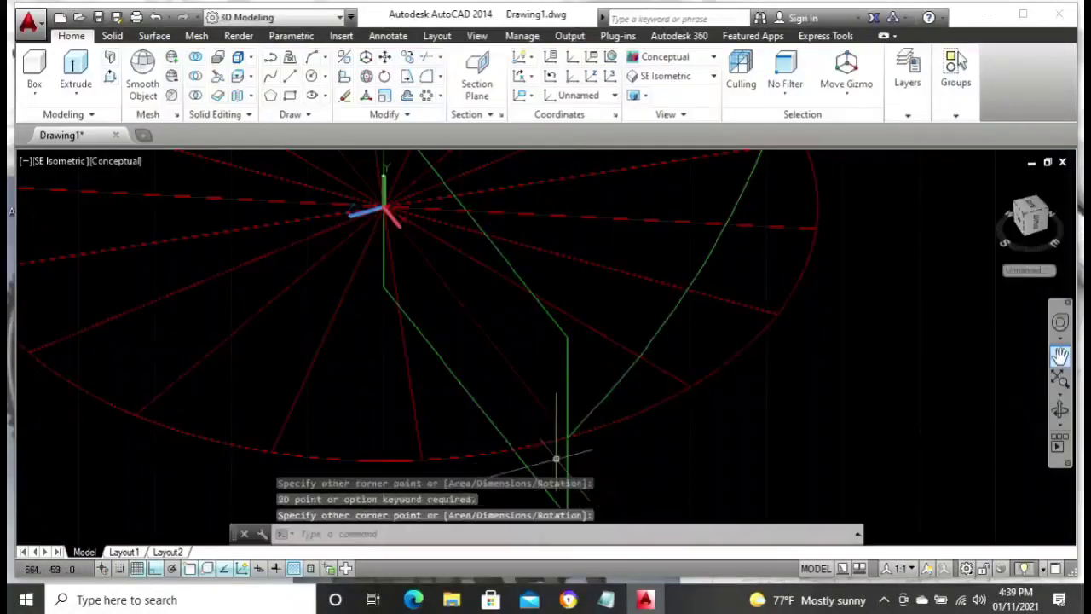
scroll(556, 459, "down", 1)
scroll(537, 401, "up", 1)
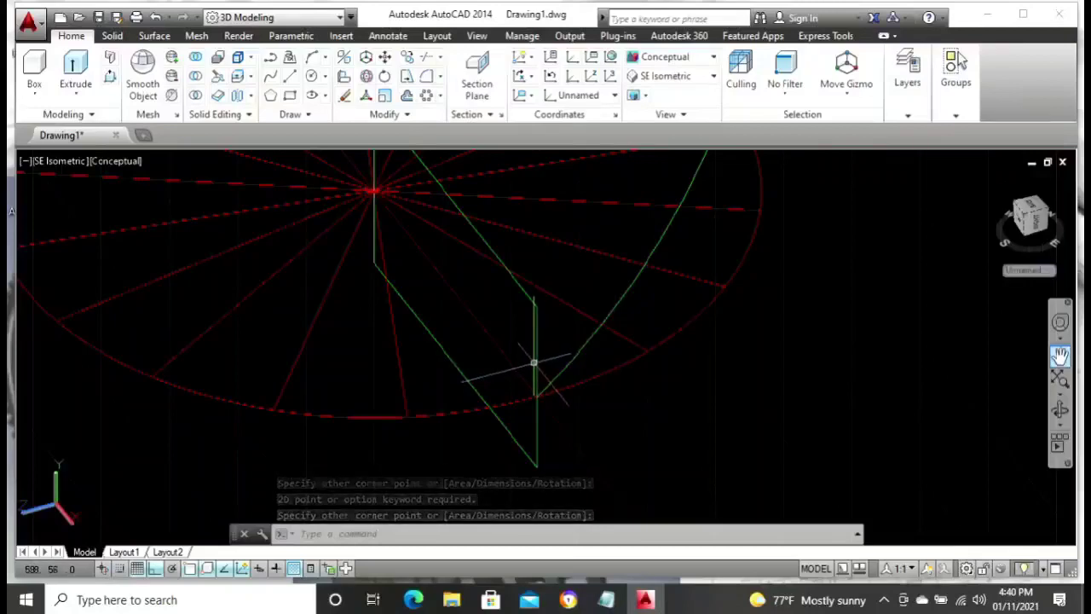
Move the rectangle profile slightly outward from the vertical centre line
left_click(534, 364)
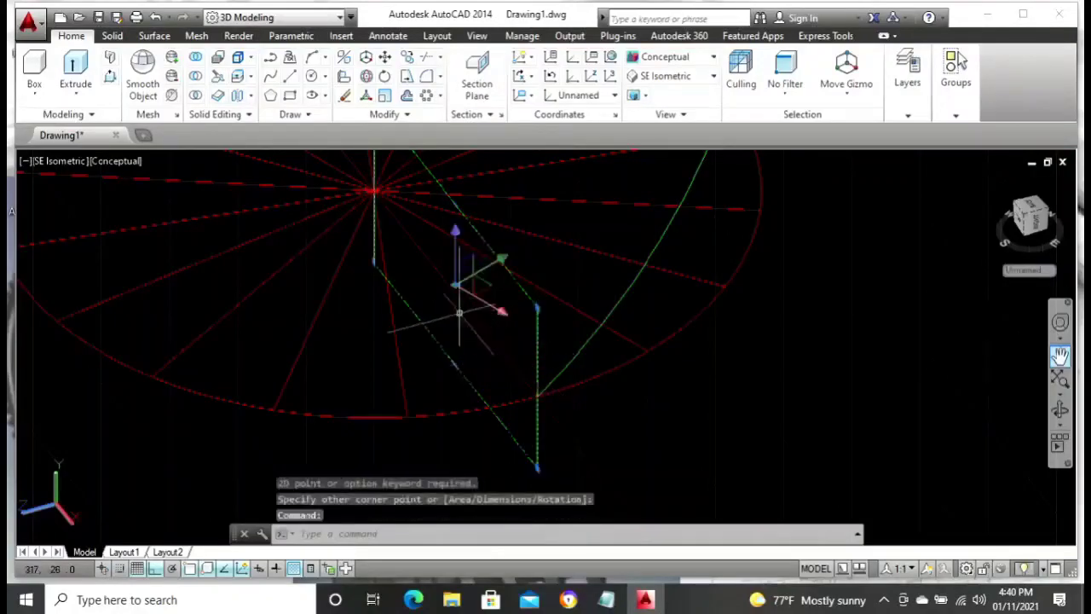
left_click(385, 56)
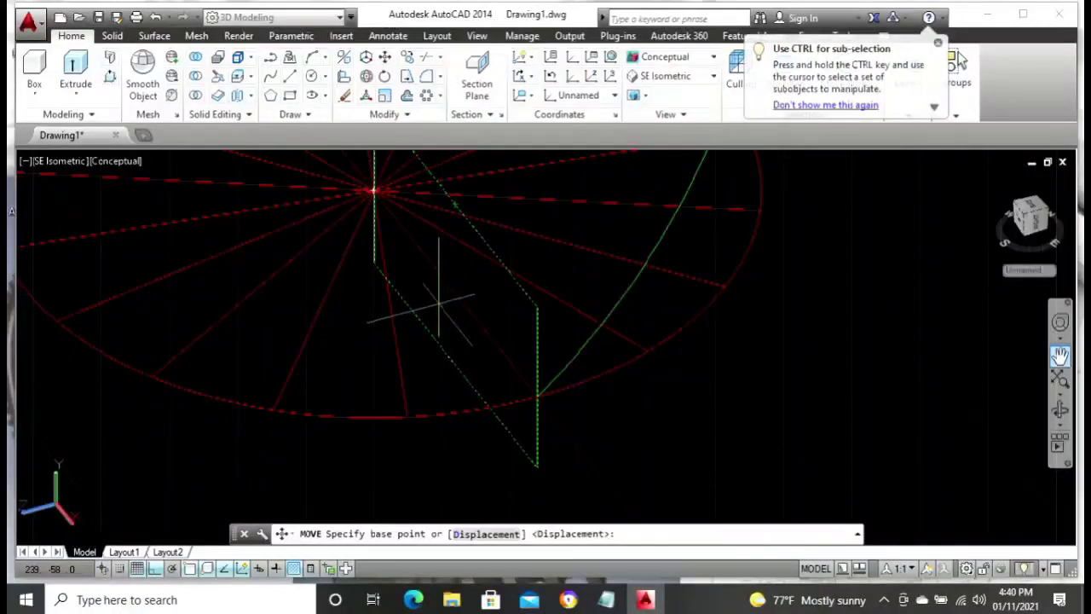
left_click(438, 302)
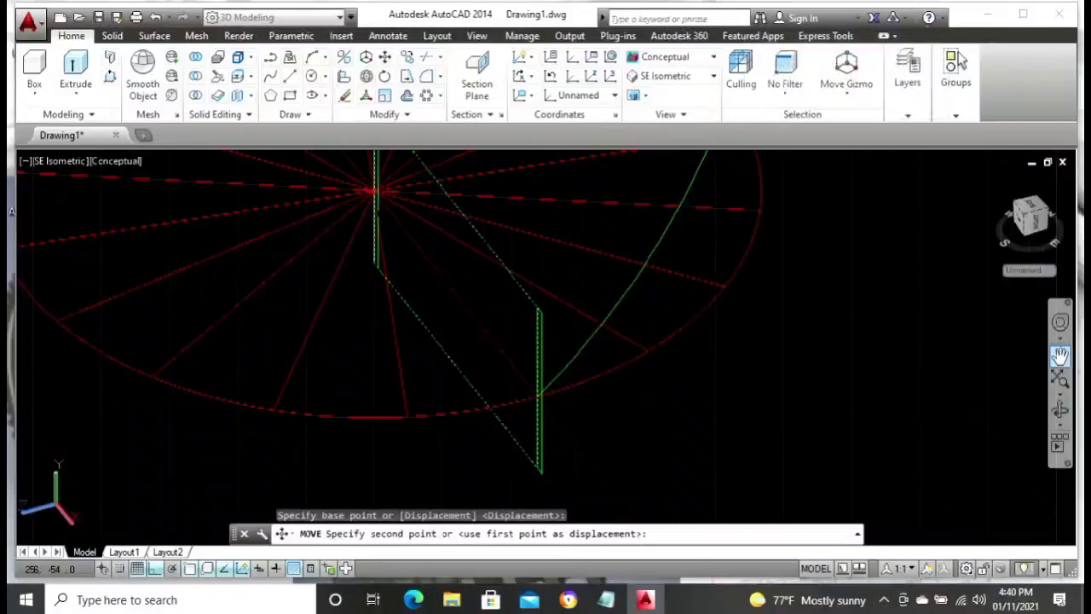
left_click(439, 304)
scroll(459, 328, "down", 4)
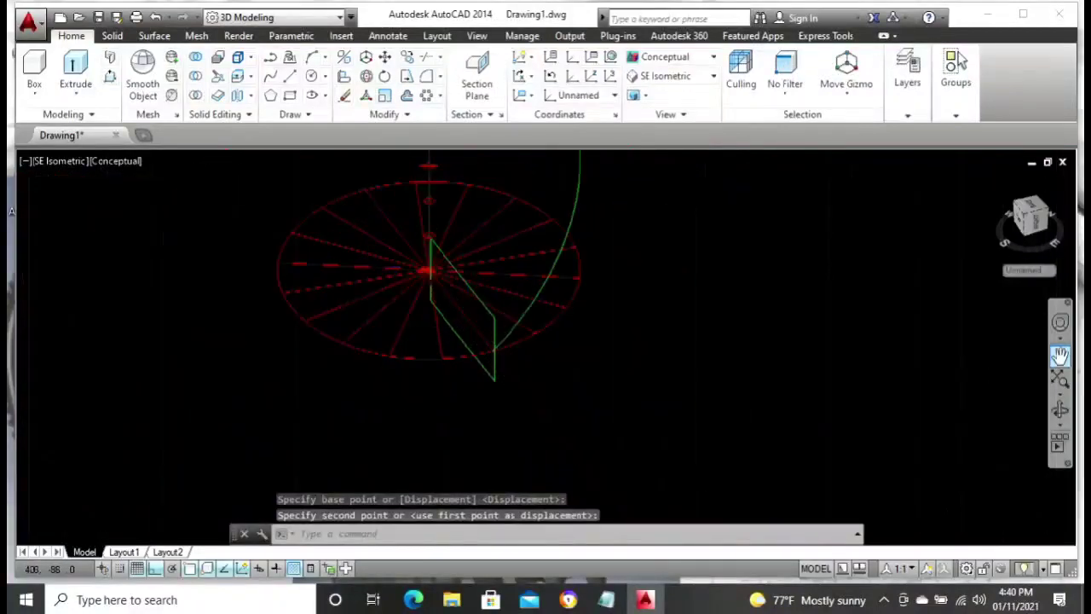
Sweep the 600 by 300 rectangle along the helix as a solid
scroll(410, 347, "down", 3)
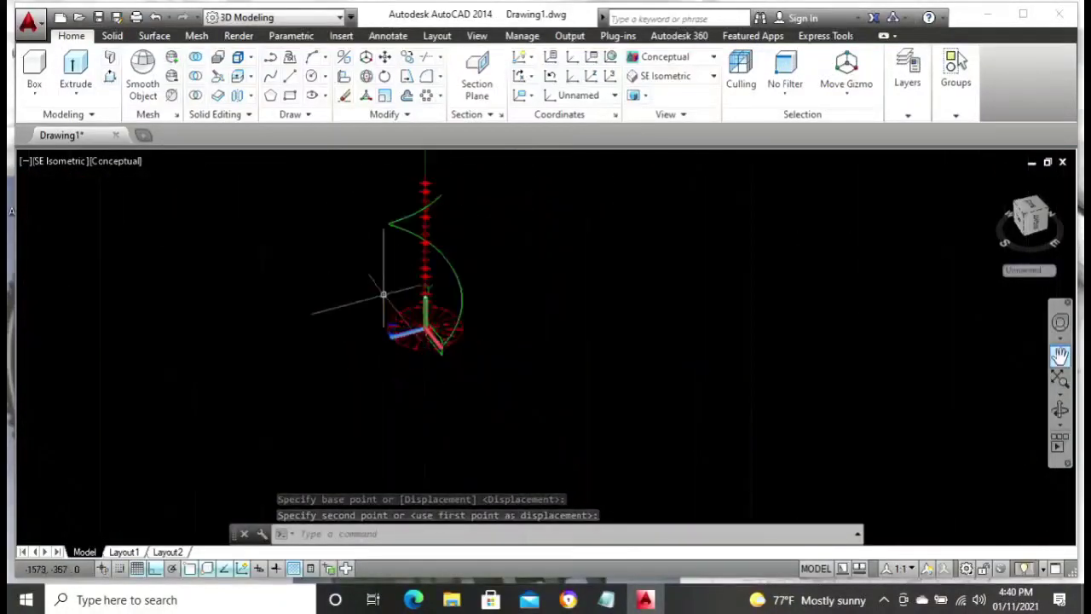
scroll(378, 287, "down", 2)
left_click(71, 93)
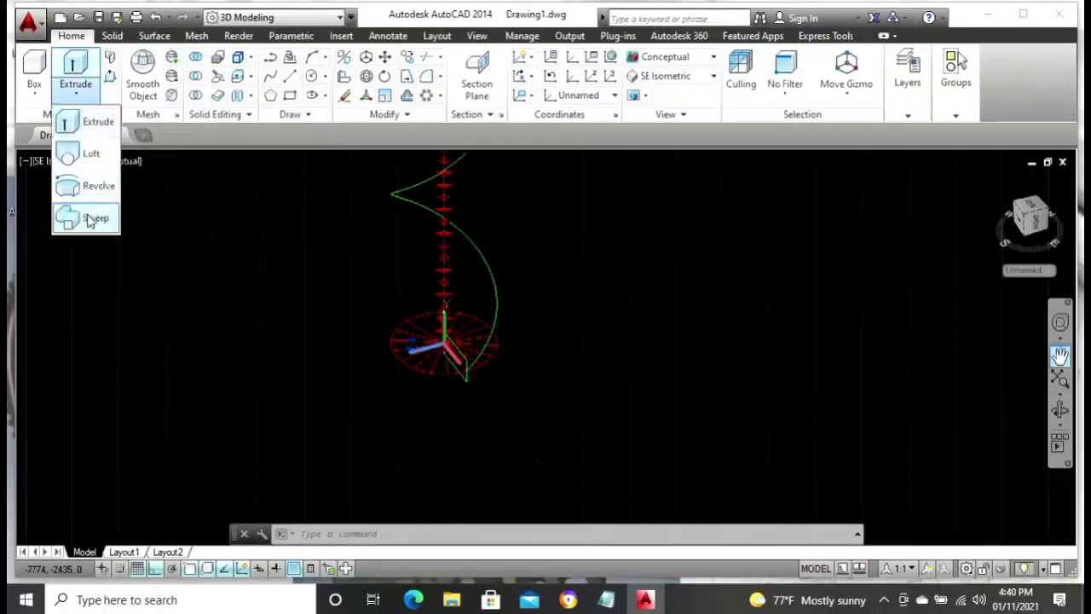
left_click(88, 220)
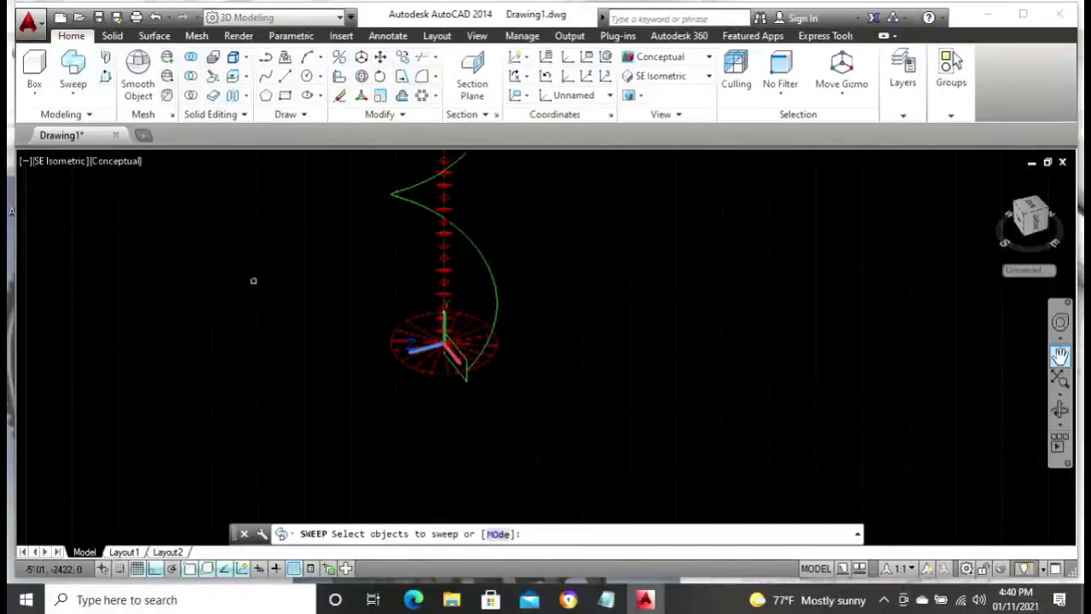
scroll(450, 341, "up", 3)
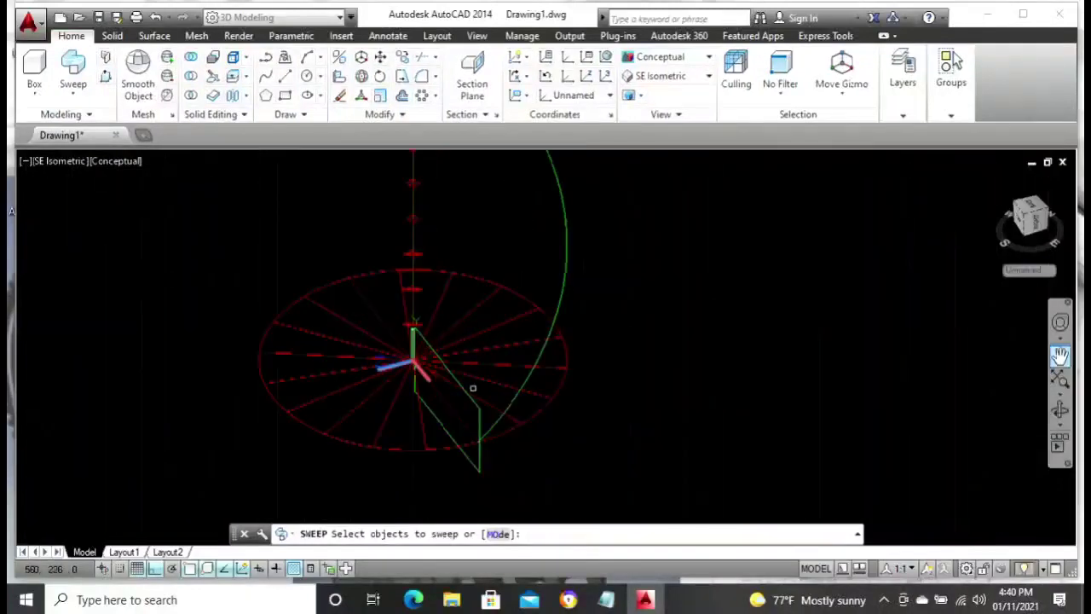
left_click(480, 416)
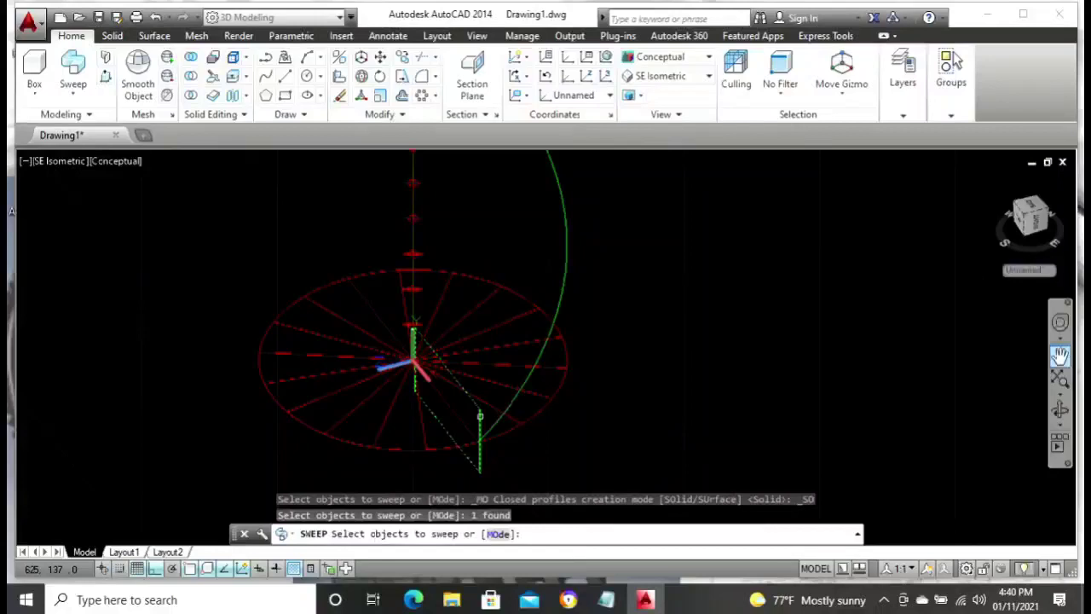
key("Return")
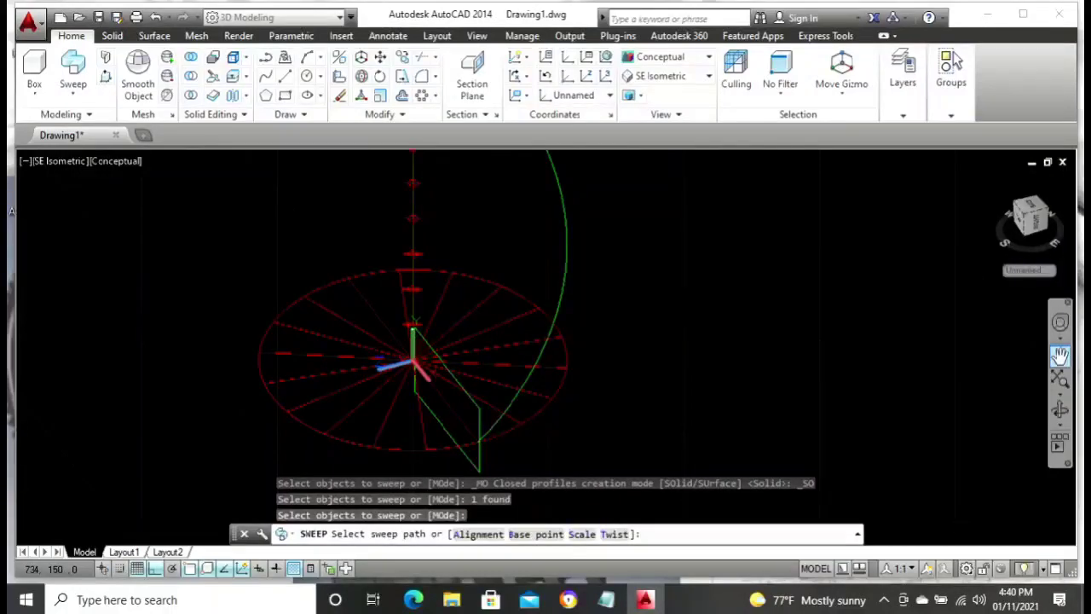
left_click(493, 430)
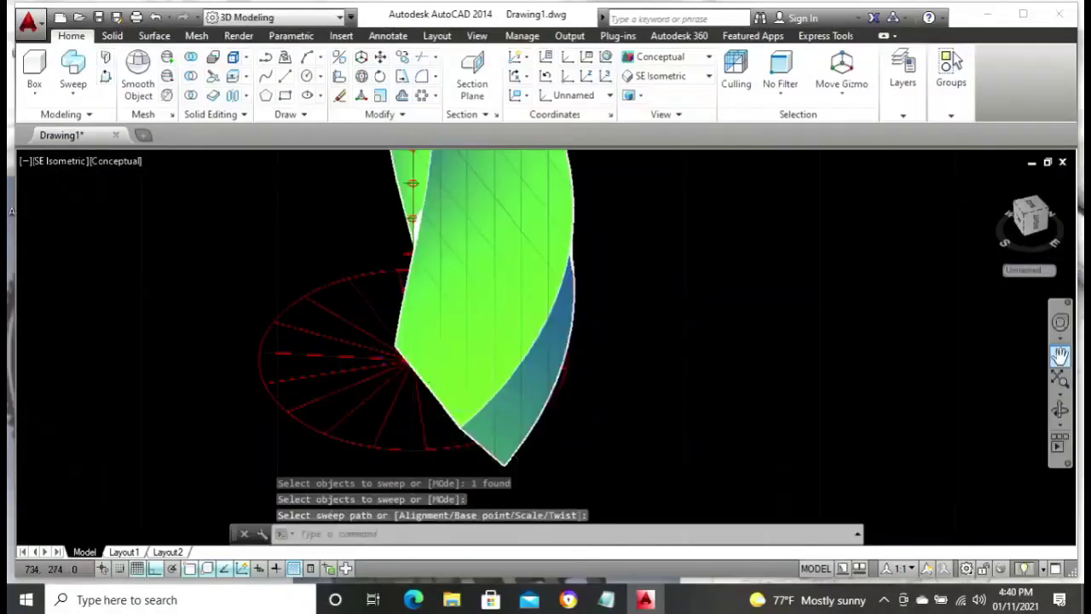
Orbit around the swept spiral solid to examine it from several sides, and restore the SE Isometric view
scroll(482, 400, "down", 3)
scroll(479, 349, "up", 2)
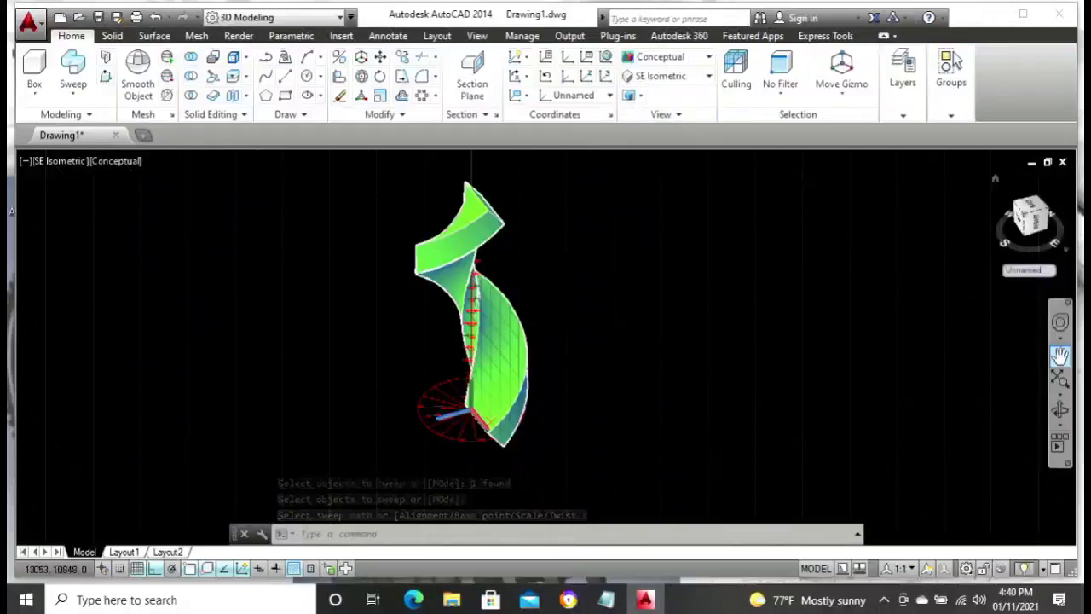
left_click(1059, 410)
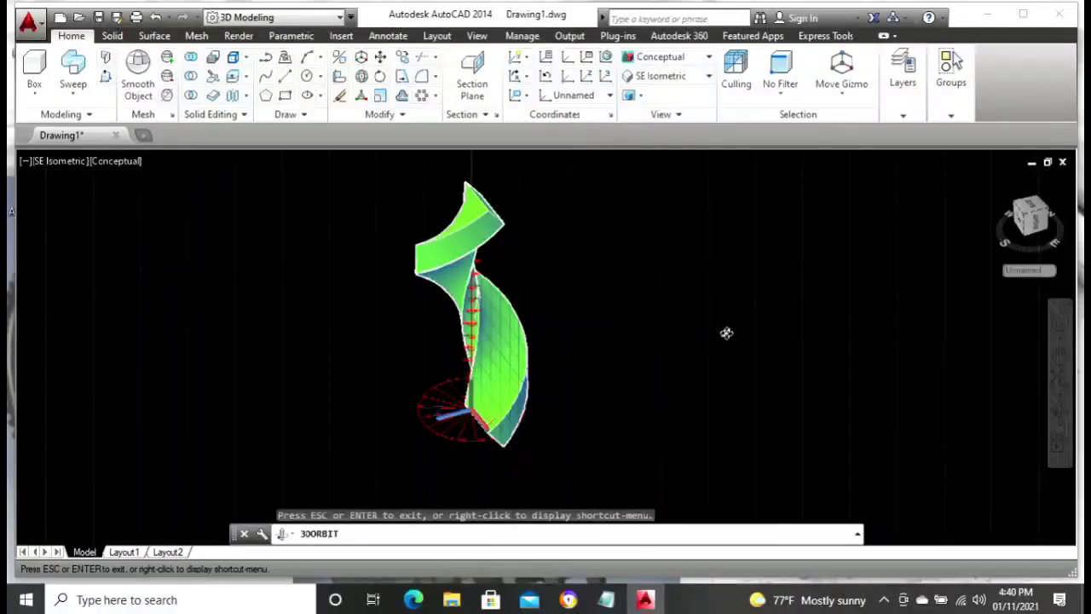
left_click_drag(665, 356, 397, 355)
scroll(474, 317, "up", 4)
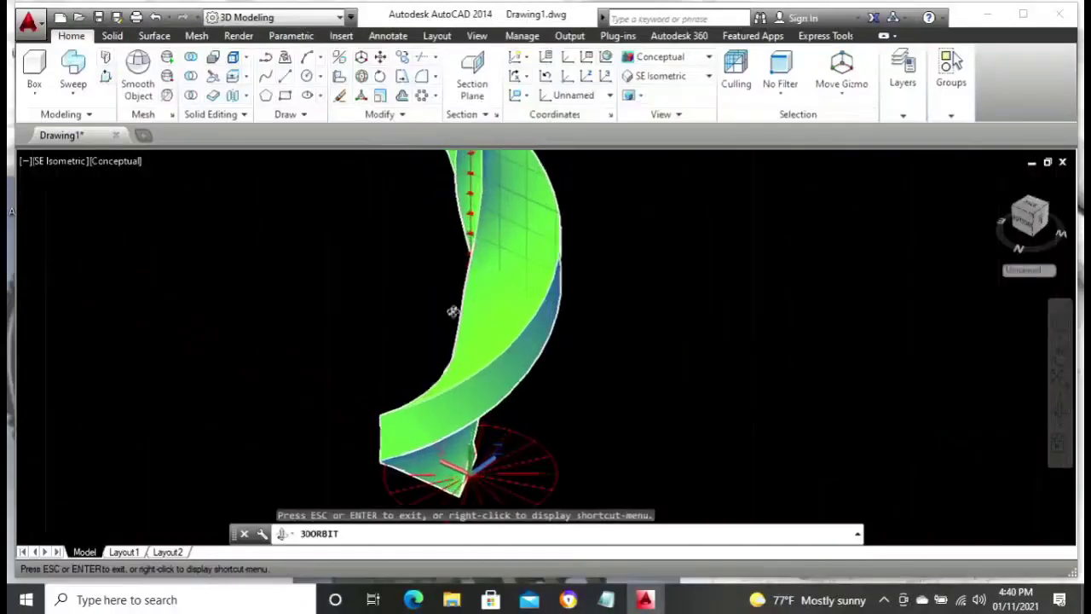
left_click_drag(401, 314, 593, 286)
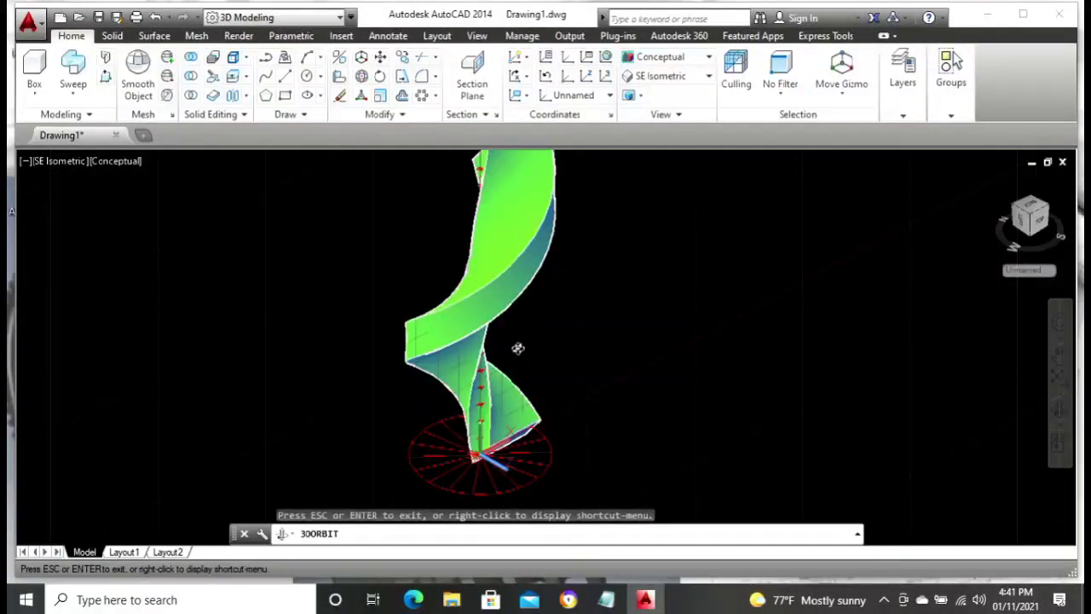
left_click_drag(518, 347, 539, 335)
right_click(623, 232)
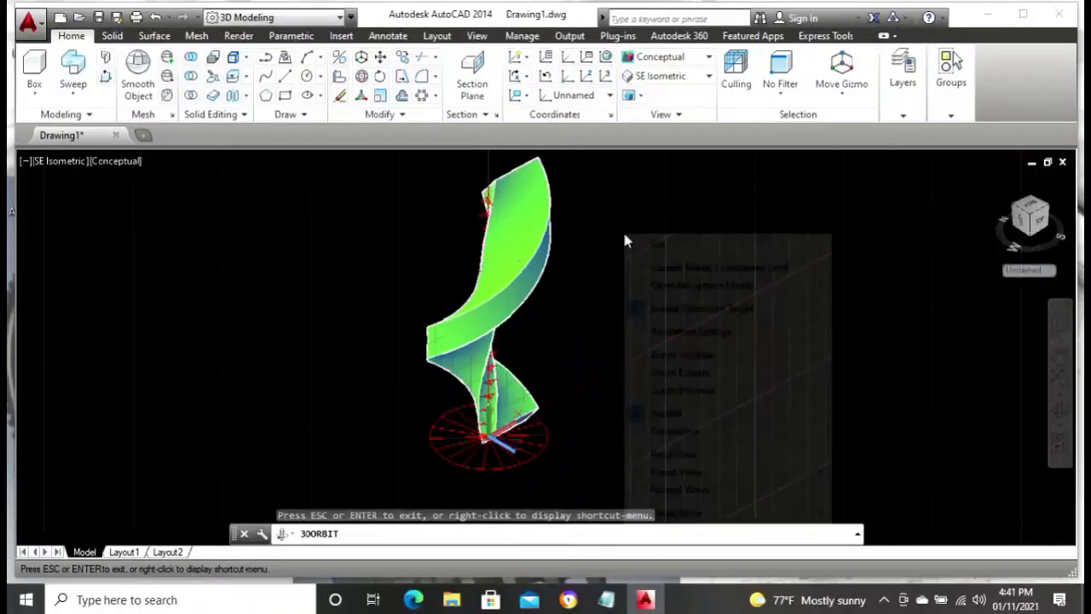
left_click(659, 246)
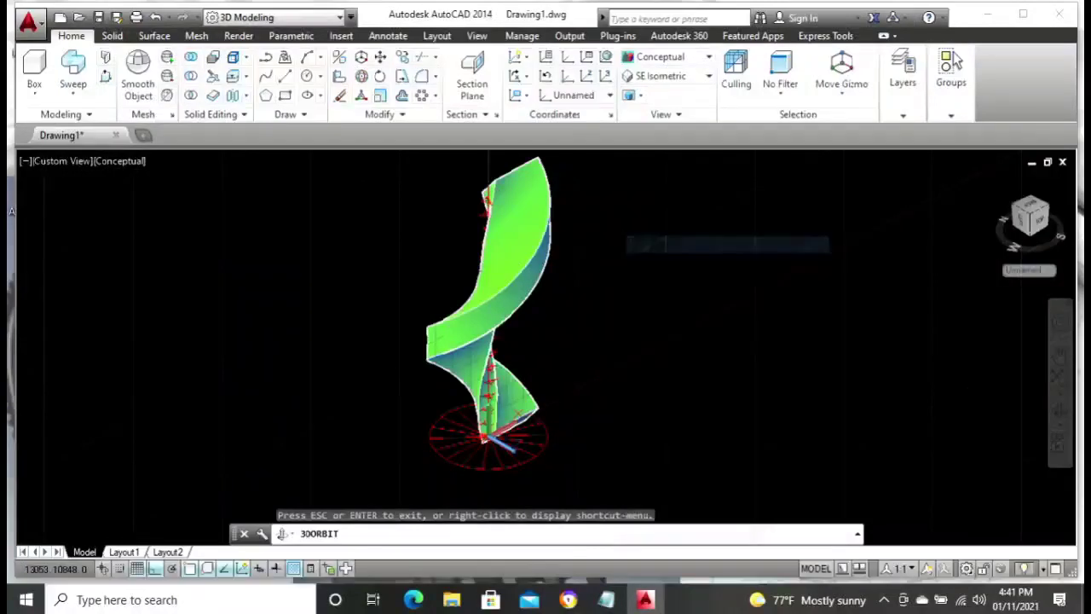
left_click(706, 76)
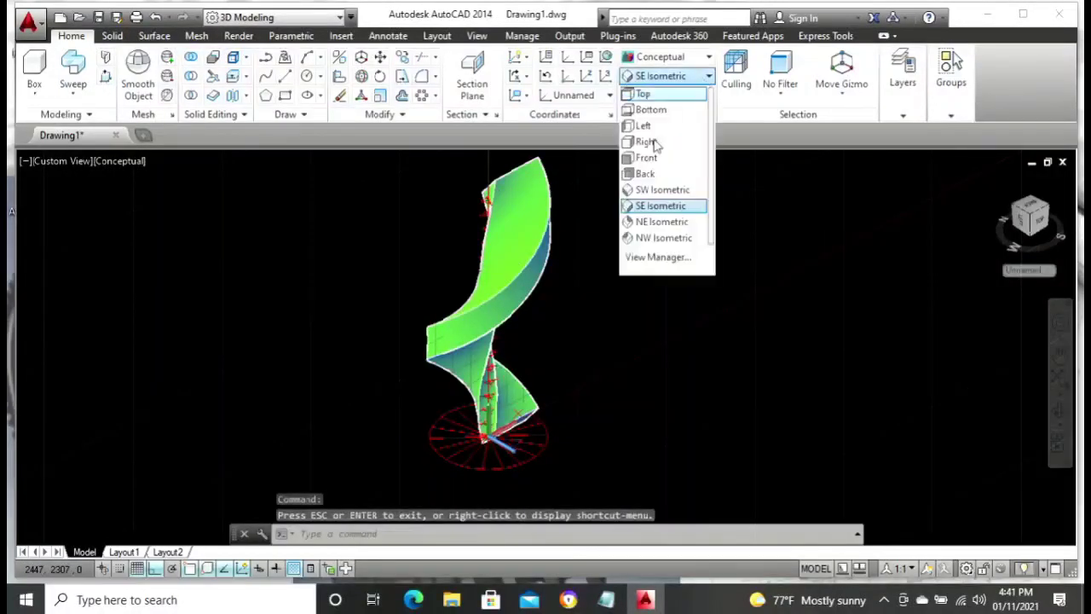
left_click(654, 206)
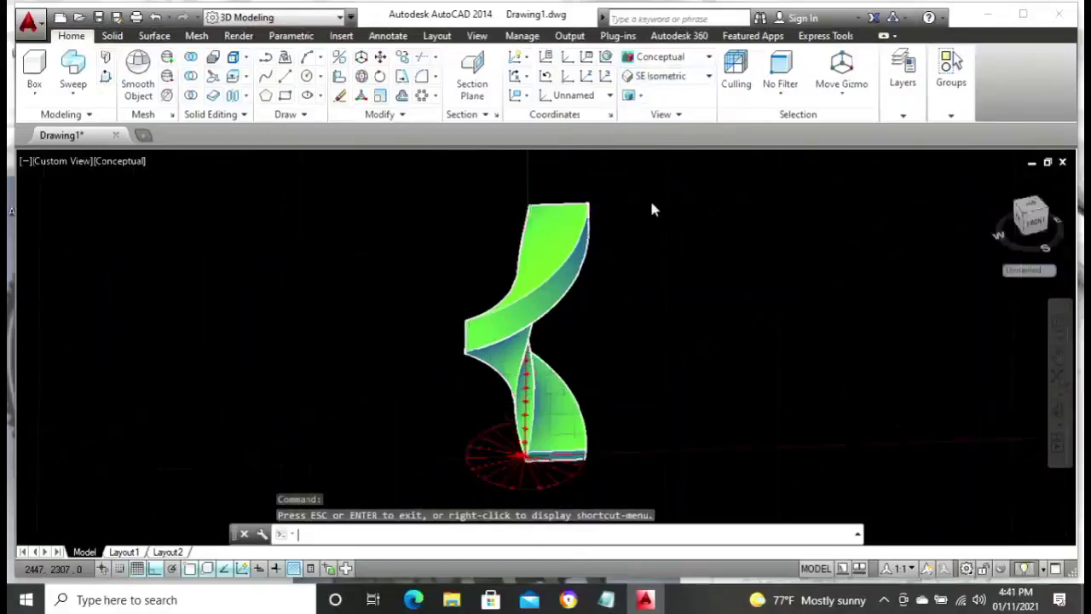
Turn on the stair layer to show the wedge treads together with the swept spiral
left_click(904, 111)
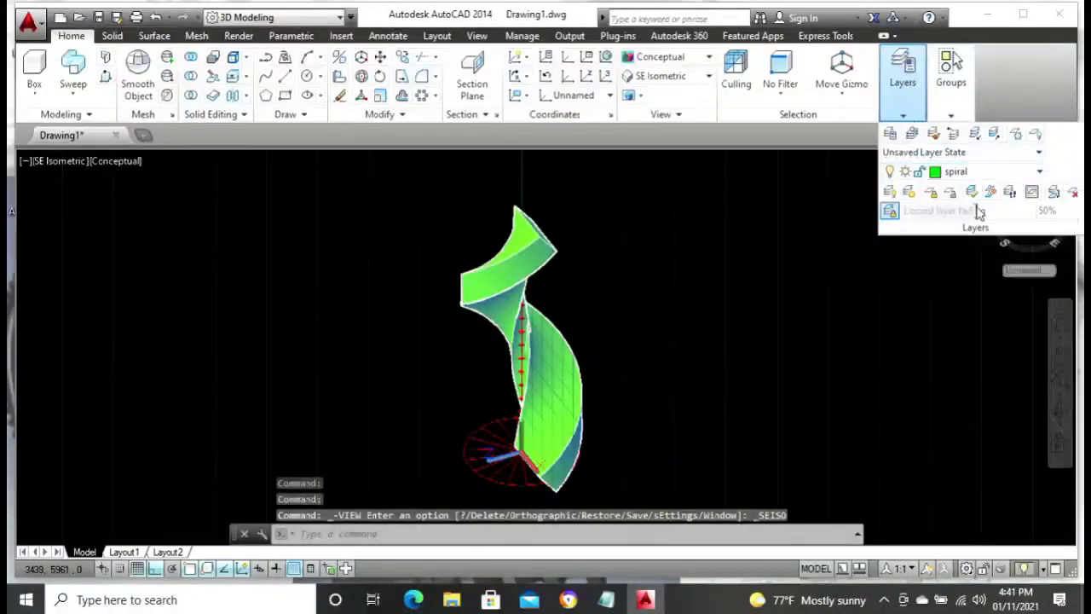
left_click(1031, 173)
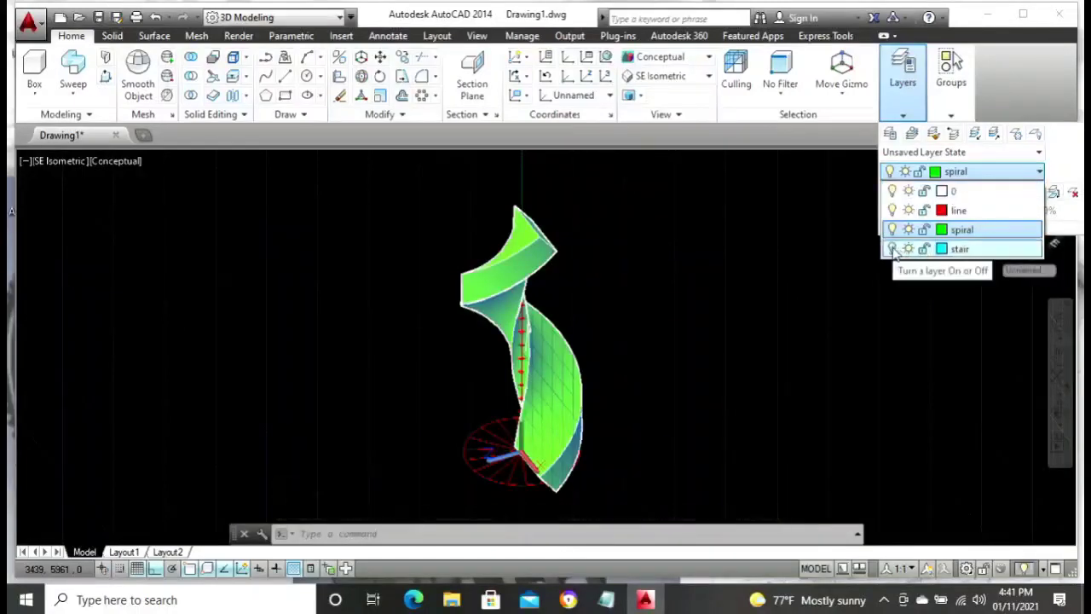
left_click(892, 248)
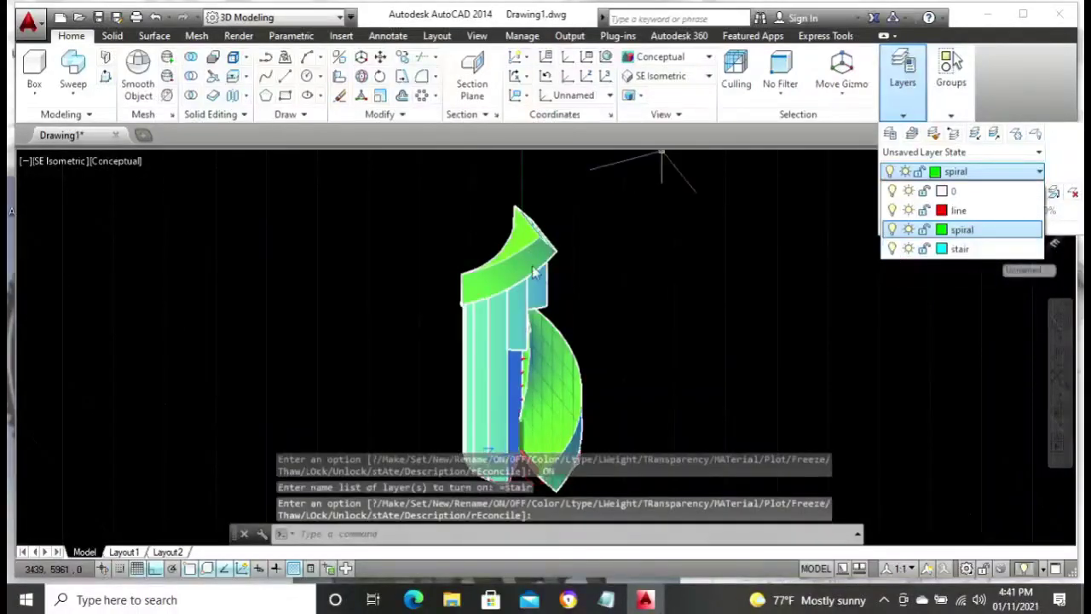
Examine how the swept spiral solid overlaps the stepped treads, up close and from a slightly orbited angle
scroll(511, 256, "down", 2)
scroll(619, 319, "up", 1)
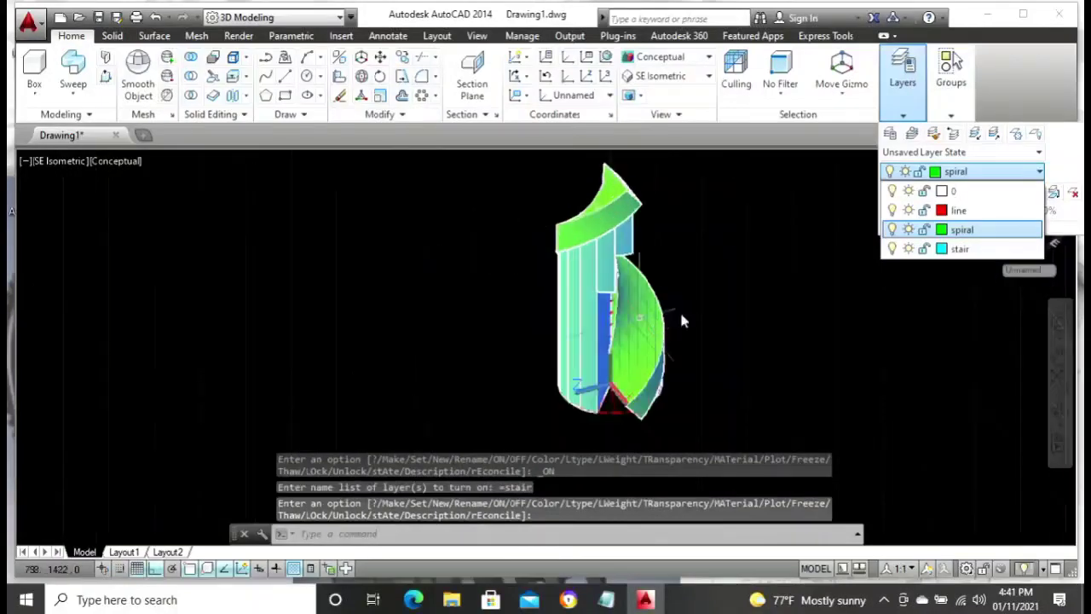
scroll(665, 328, "up", 4)
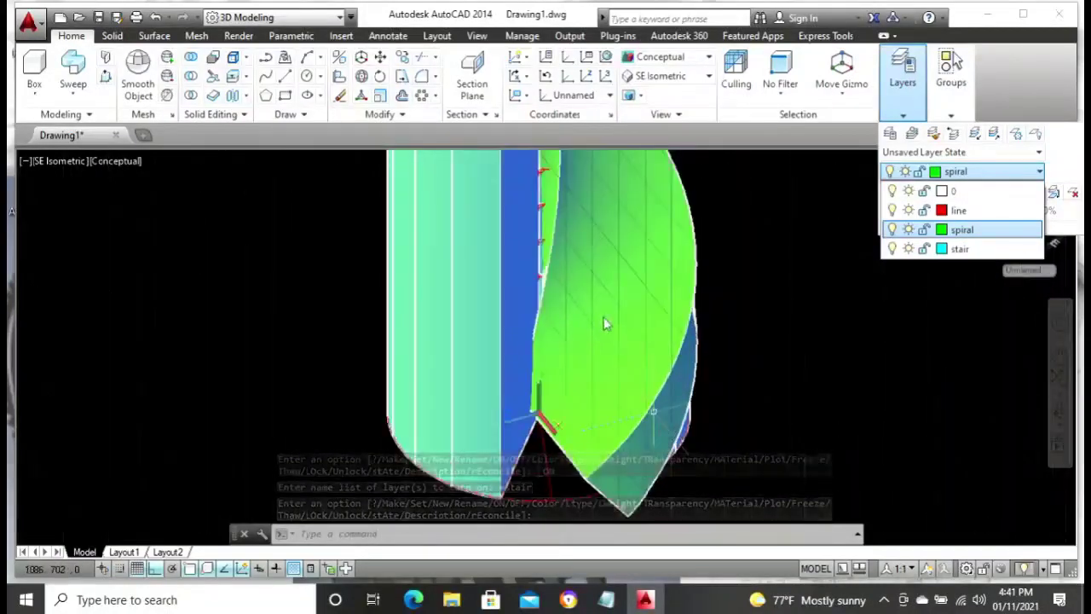
scroll(576, 291, "down", 2)
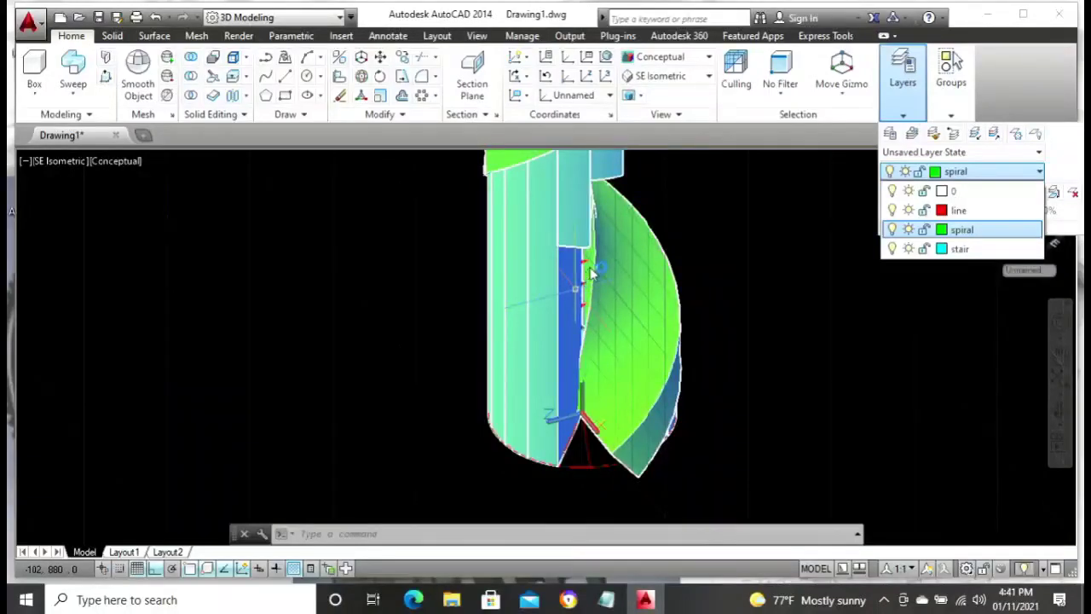
scroll(531, 327, "down", 3)
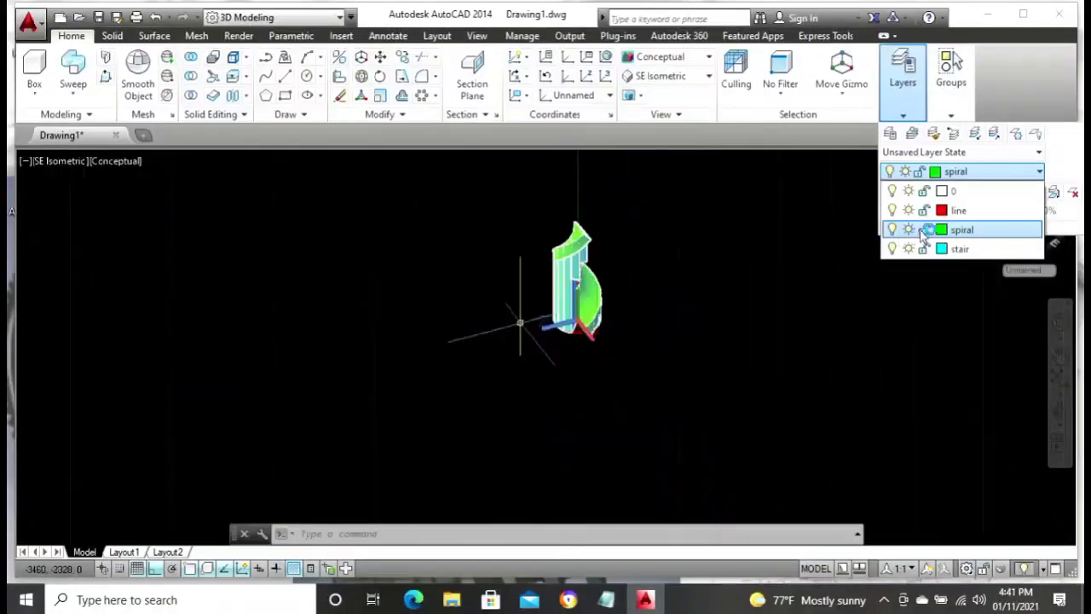
scroll(640, 264, "up", 5)
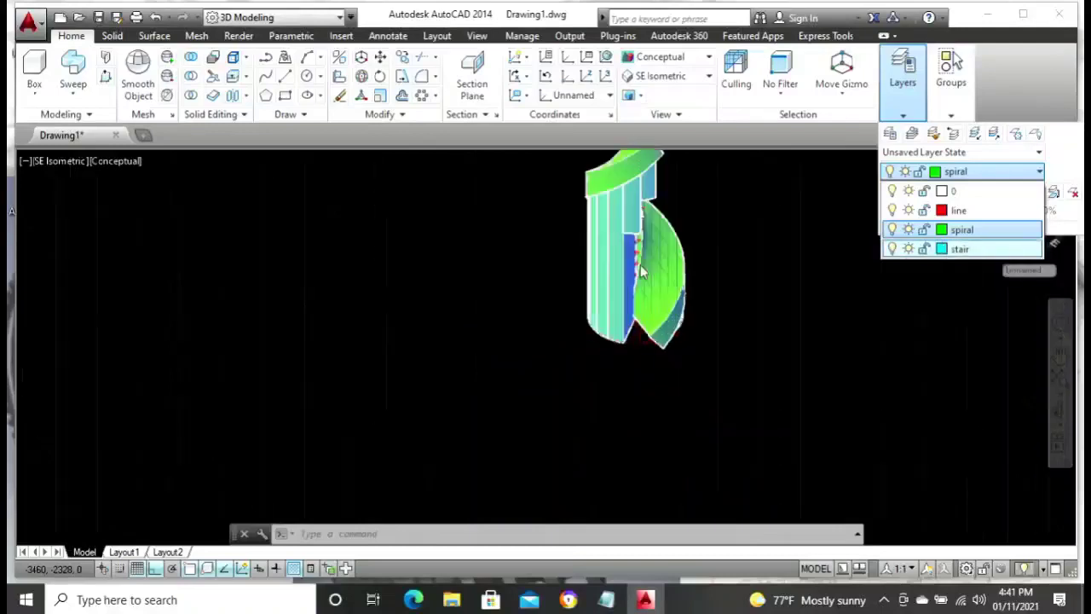
scroll(580, 299, "down", 2)
scroll(722, 172, "up", 5)
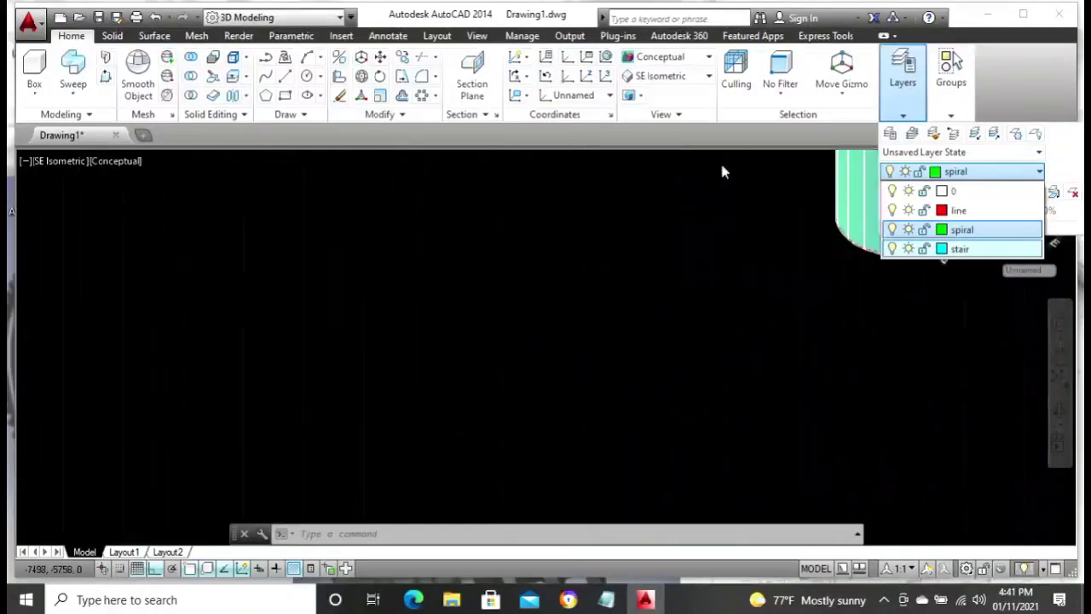
scroll(733, 264, "down", 4)
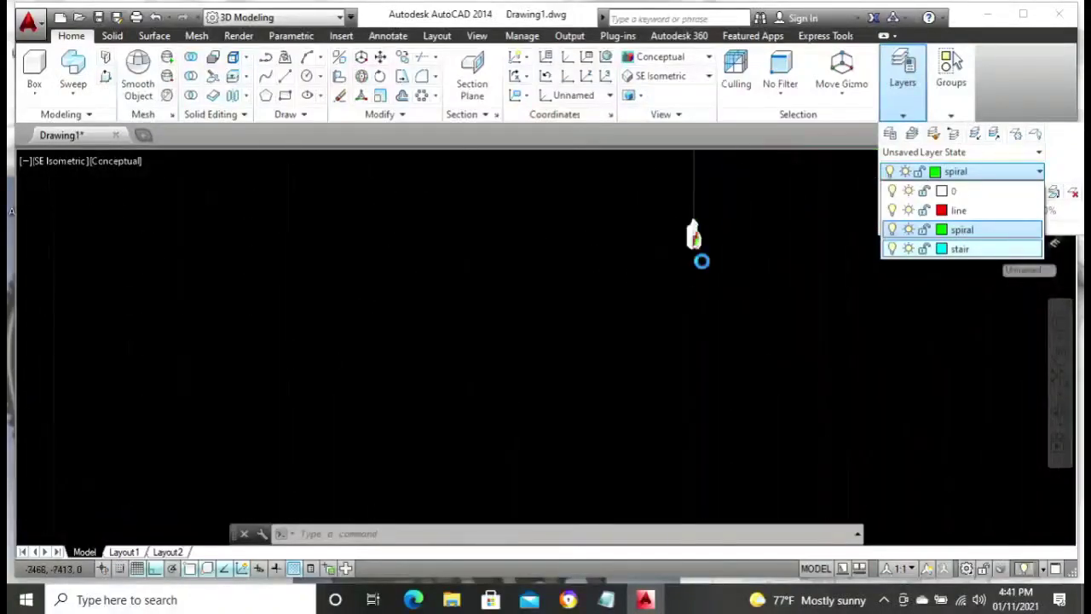
left_click(750, 246)
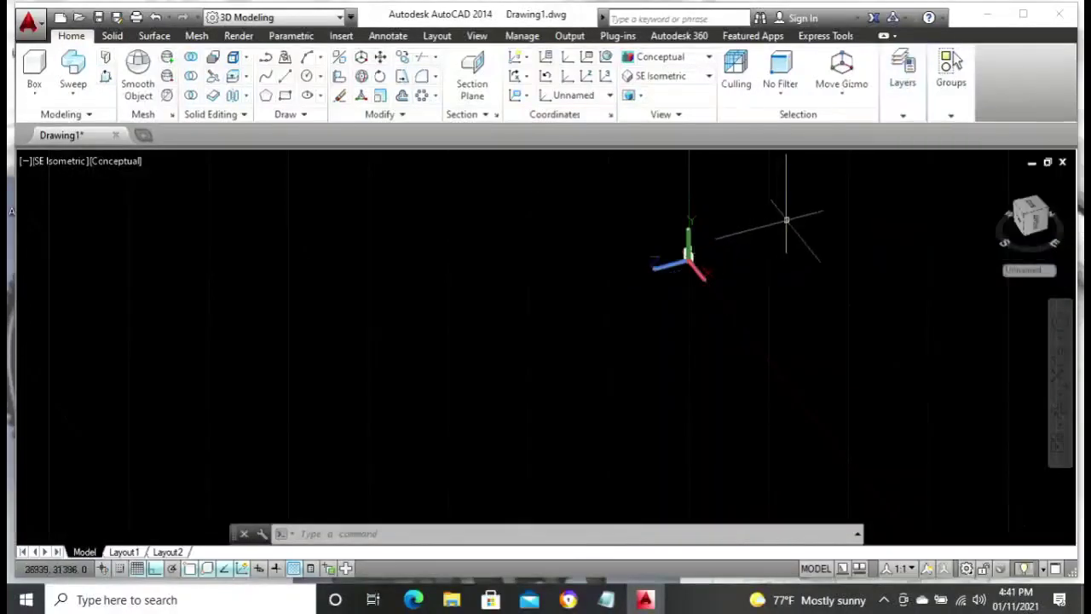
scroll(784, 214, "up", 2)
scroll(494, 307, "up", 6)
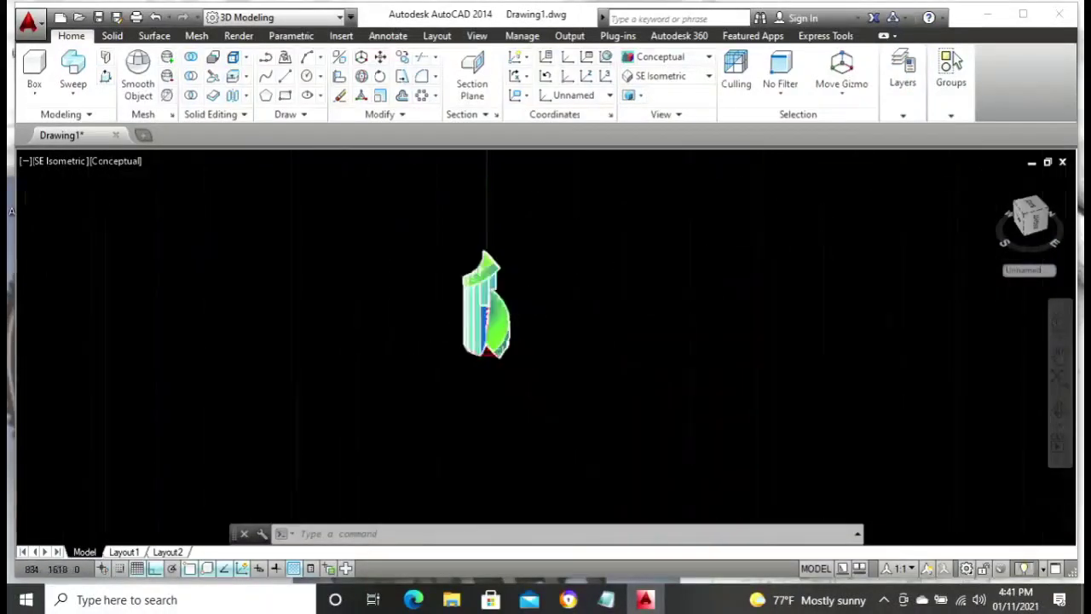
scroll(498, 309, "up", 2)
scroll(494, 319, "down", 2)
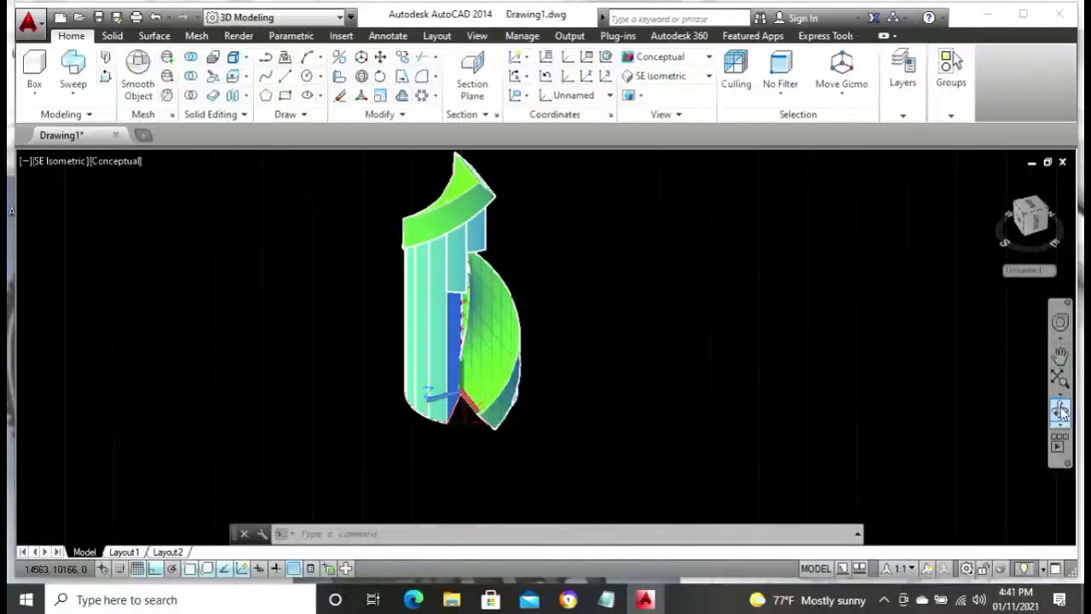
left_click(1060, 412)
left_click_drag(728, 332, 705, 343)
right_click(581, 259)
left_click(616, 270)
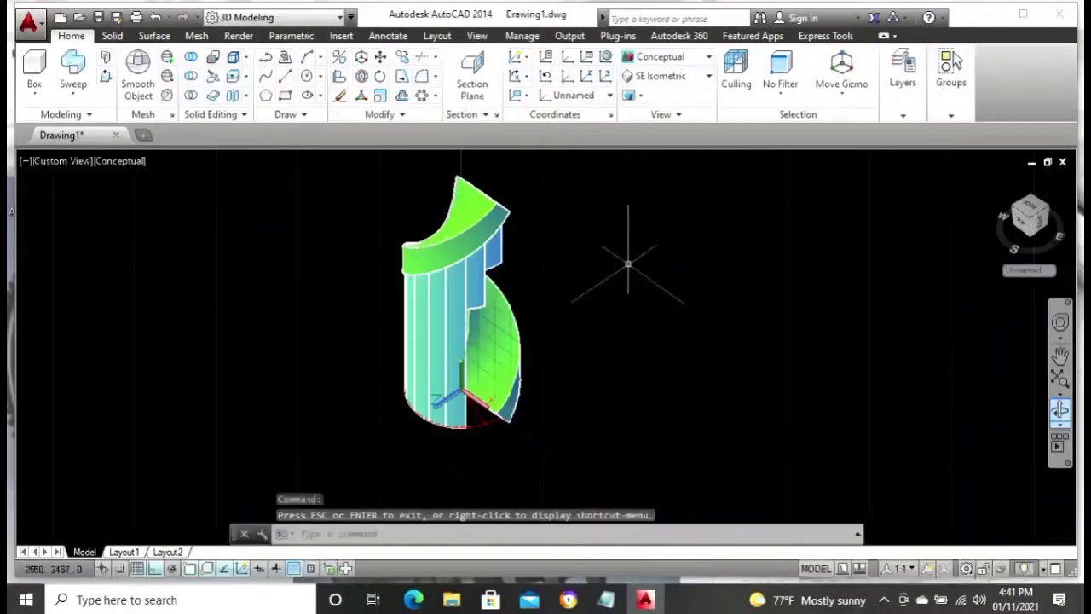
Turn off the stair layer, leaving the spiral and line layers on
left_click(951, 115)
left_click(904, 116)
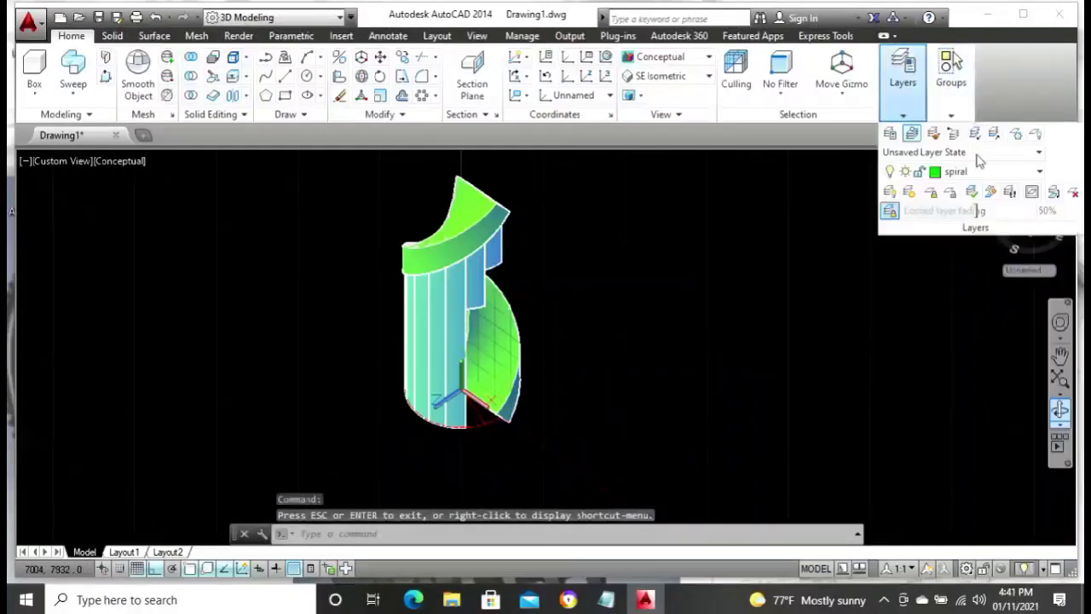
left_click(1037, 173)
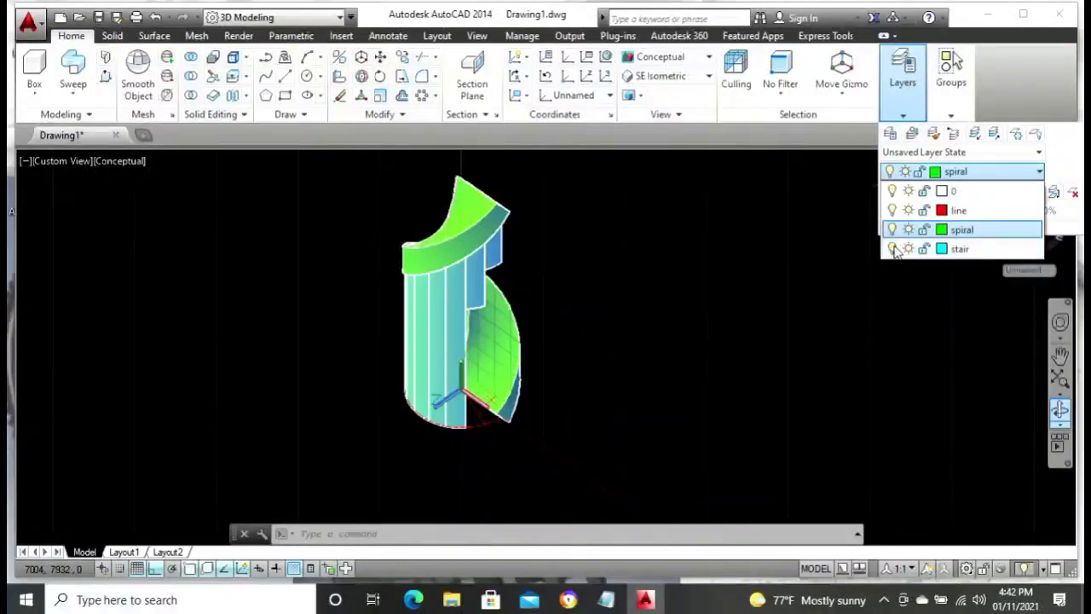
left_click(892, 248)
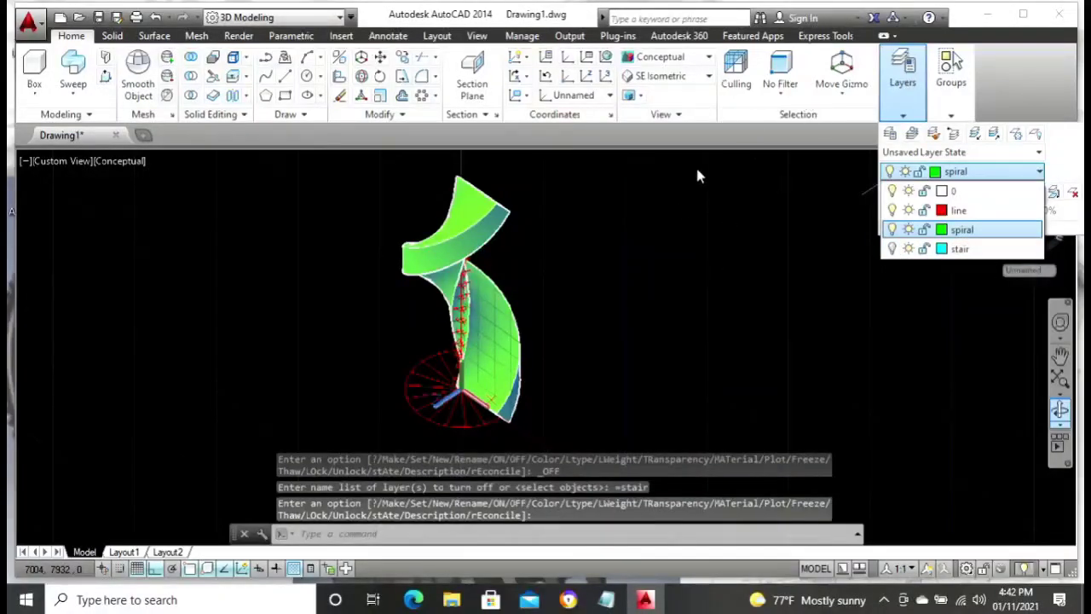
Examine the spiral's edges and base circle in the 2D Wireframe visual style, and restore the Conceptual style
left_click(706, 58)
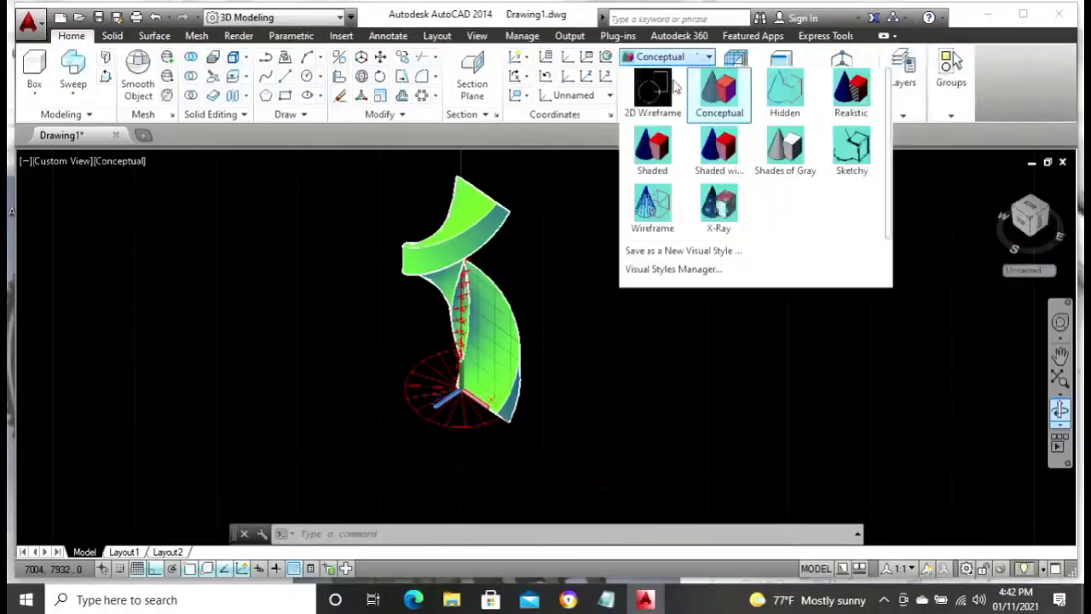
left_click(653, 96)
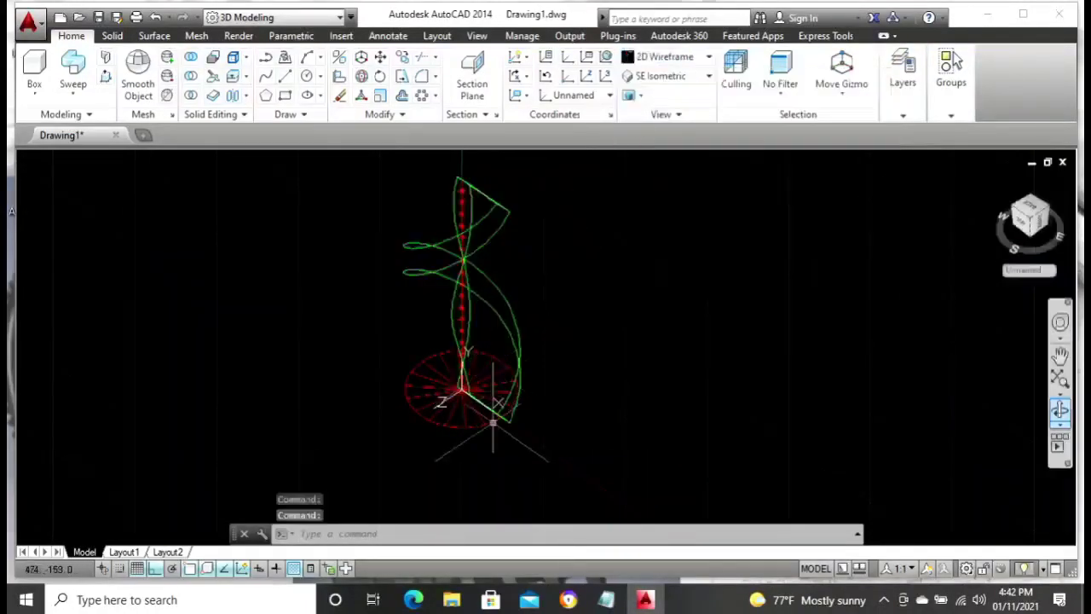
scroll(489, 413, "up", 5)
scroll(487, 421, "up", 2)
scroll(517, 398, "down", 5)
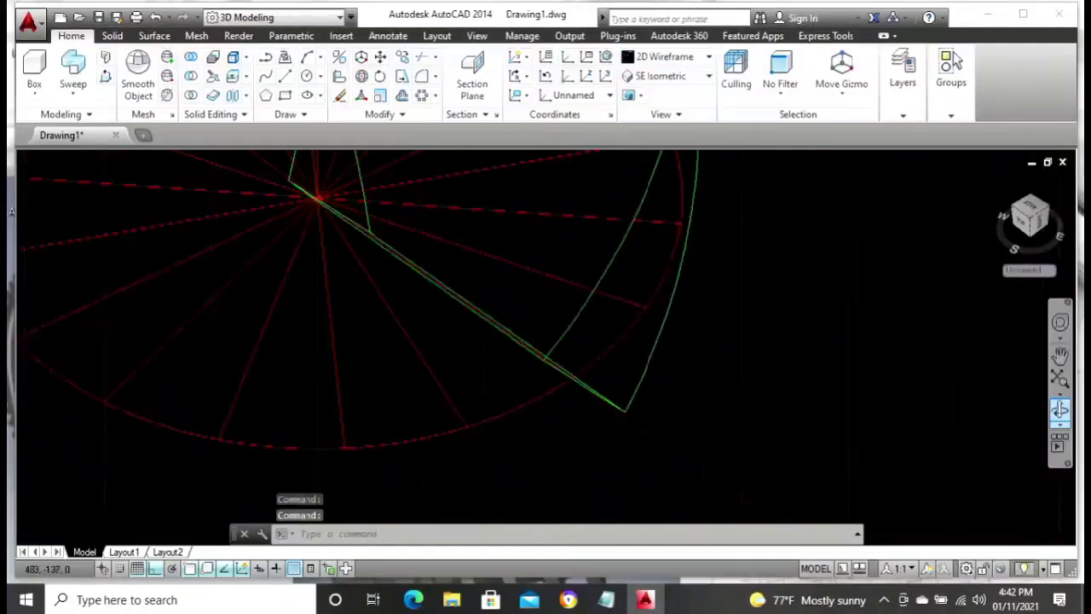
scroll(513, 375, "down", 5)
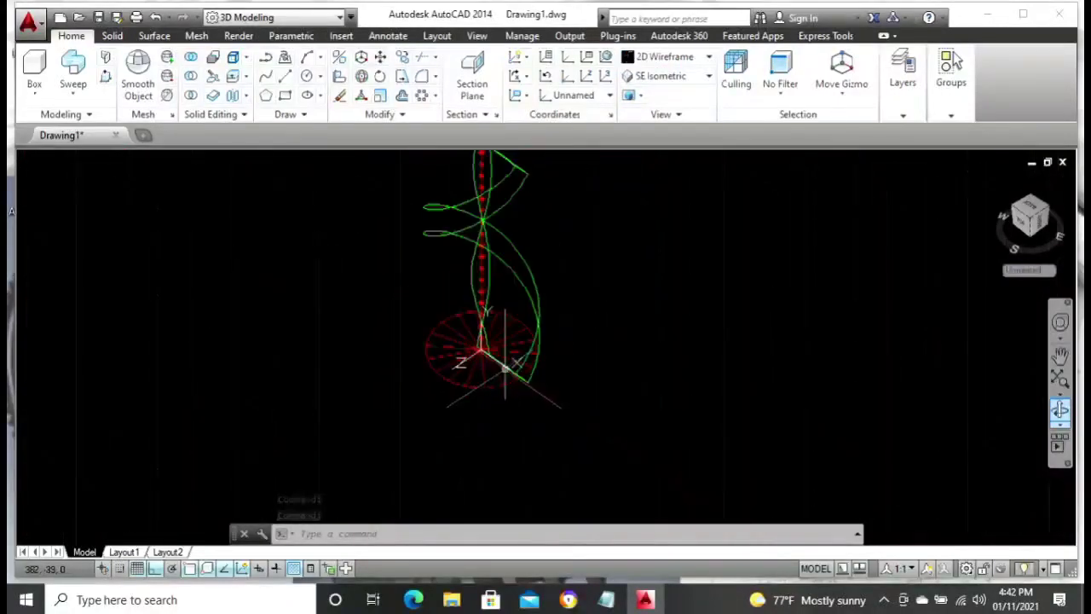
scroll(600, 204, "down", 3)
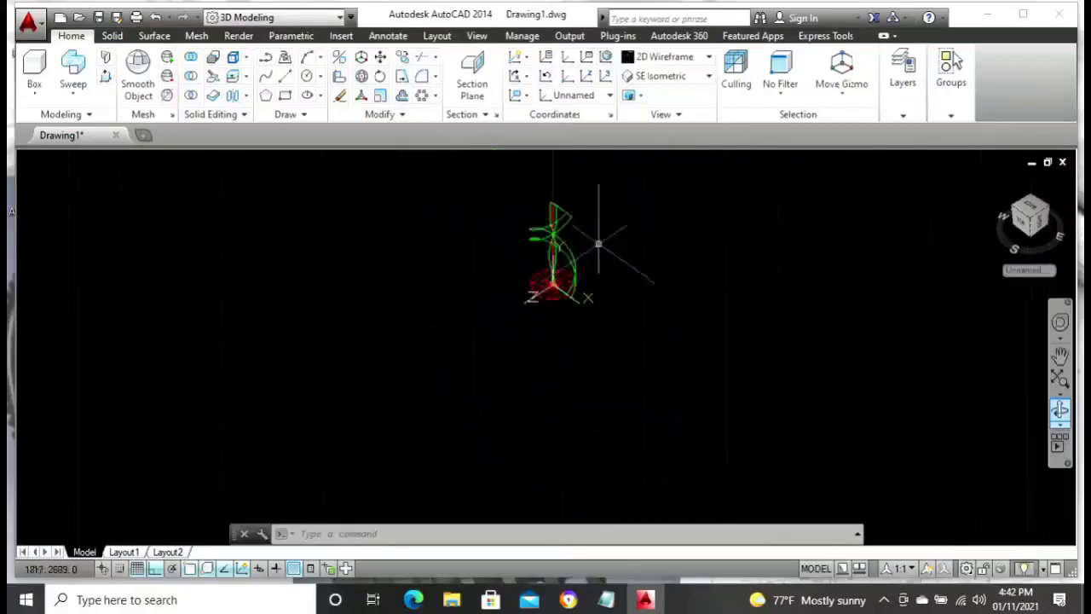
scroll(590, 180, "up", 4)
scroll(586, 172, "down", 3)
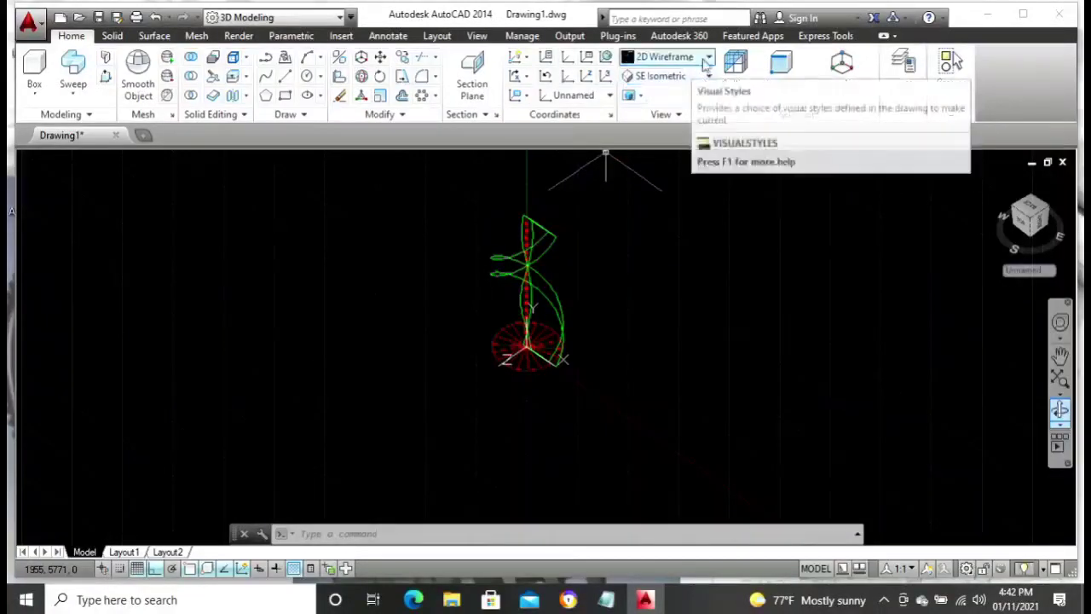
left_click(697, 58)
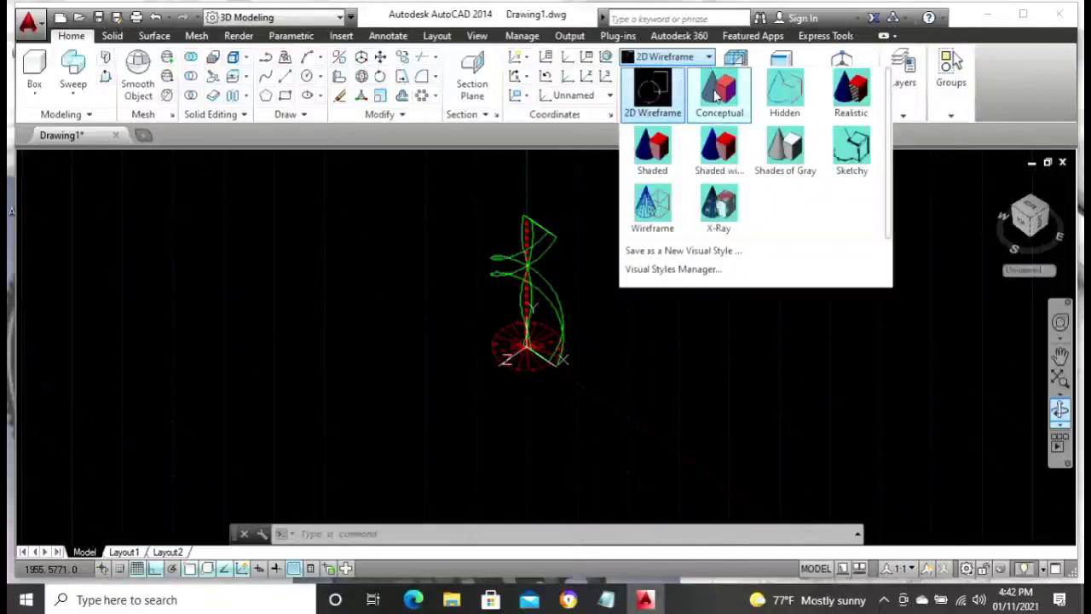
left_click(715, 96)
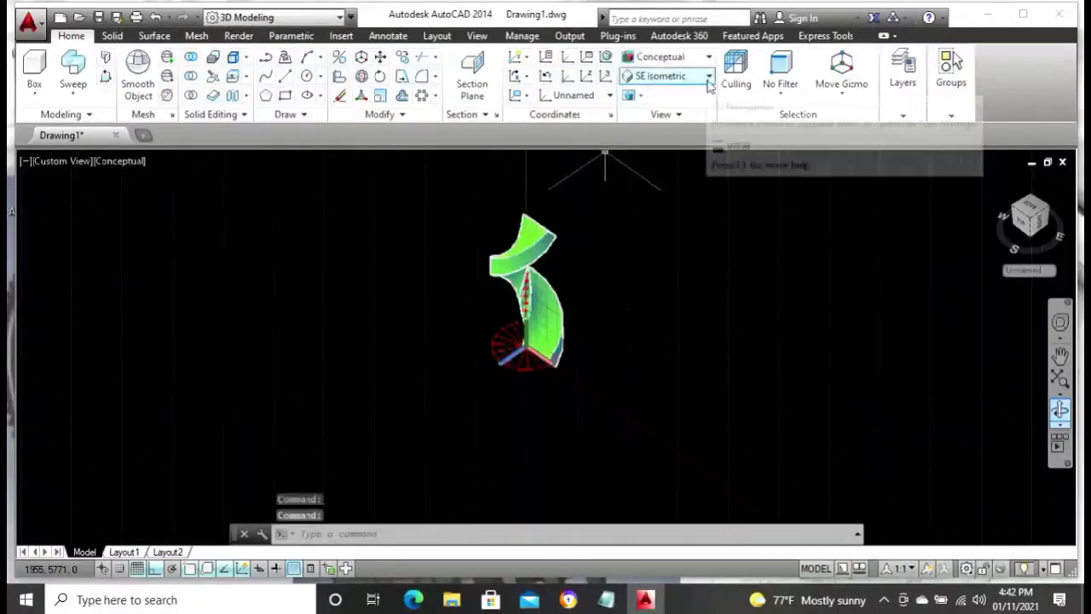
Turn off the current spiral layer and turn on the stair layer
mouse_move(907, 116)
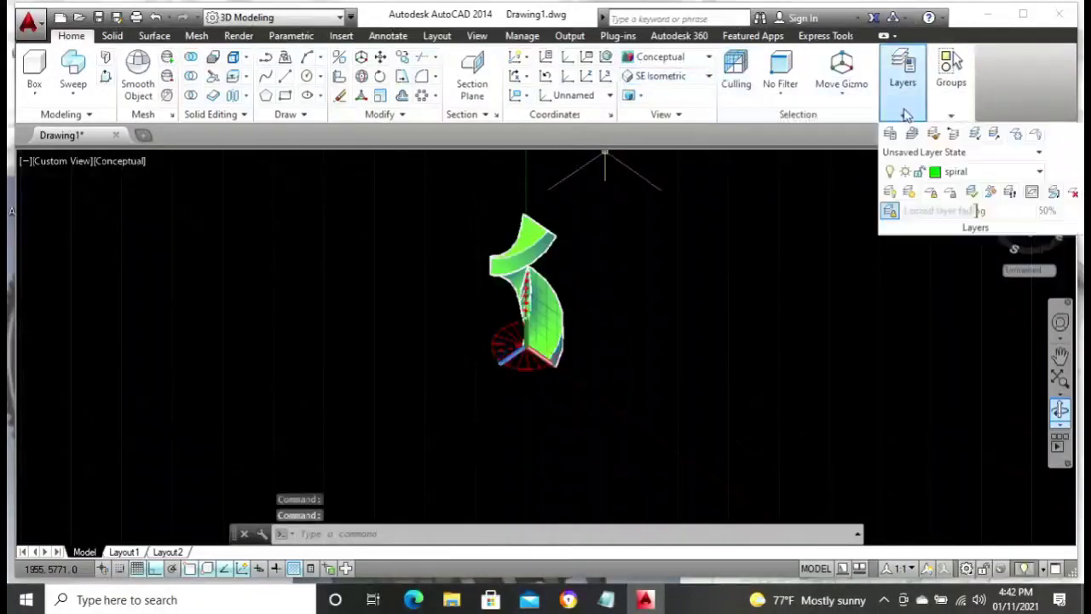
left_click(1035, 173)
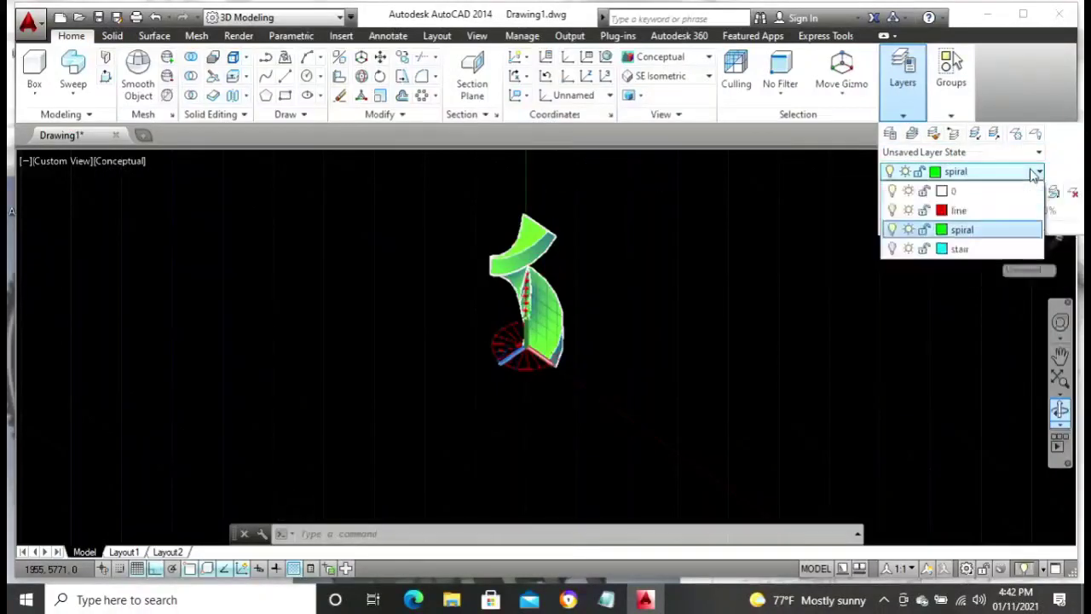
left_click(892, 230)
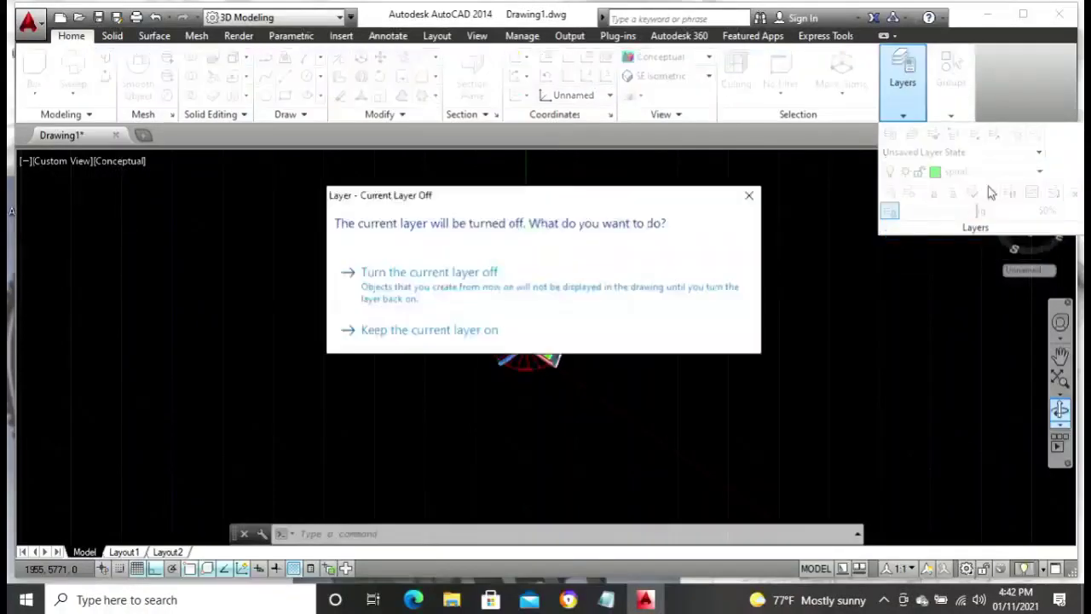
left_click(484, 279)
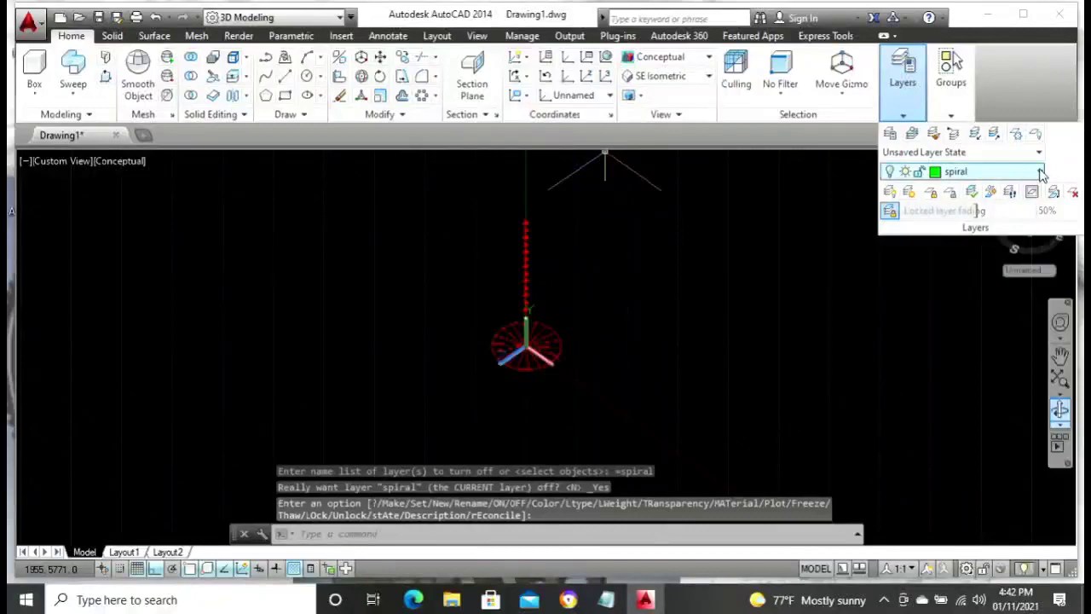
left_click(1039, 172)
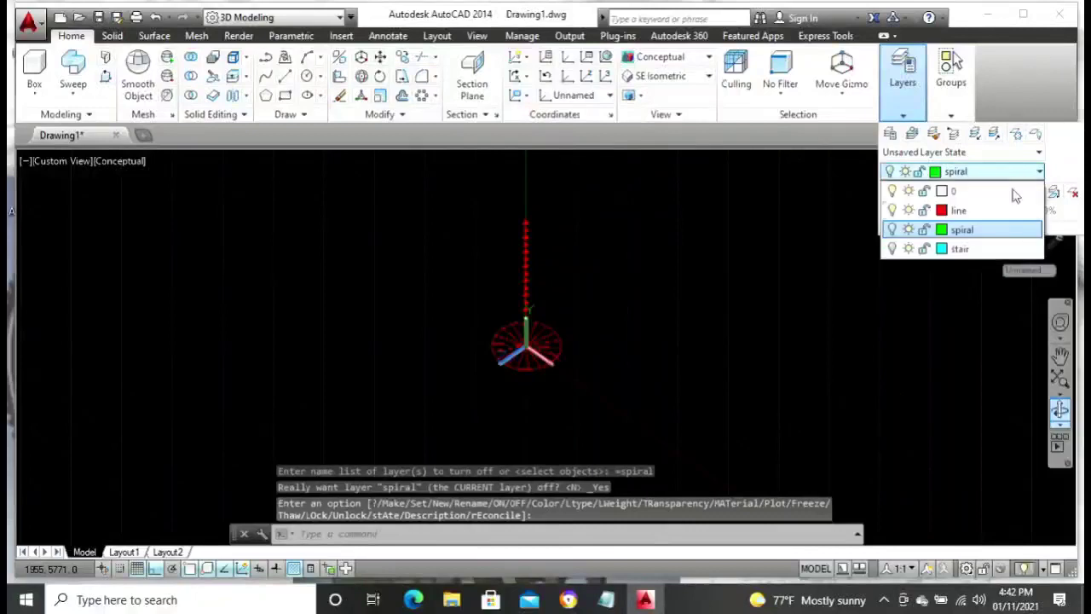
left_click(892, 248)
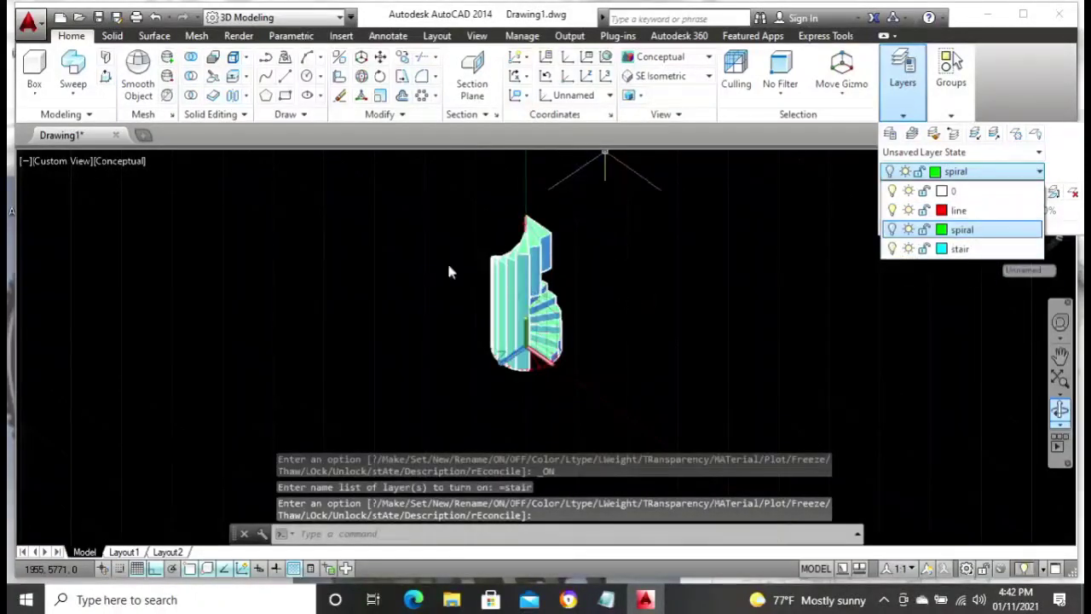
left_click(430, 239)
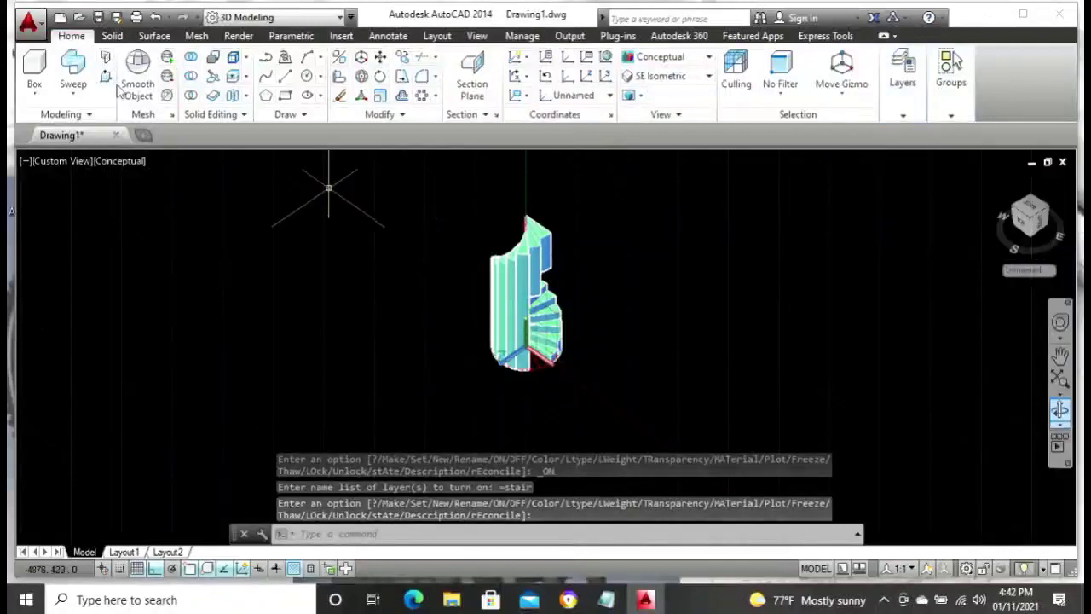
Unite all the stepped tread solids of the stair into one solid
left_click(190, 58)
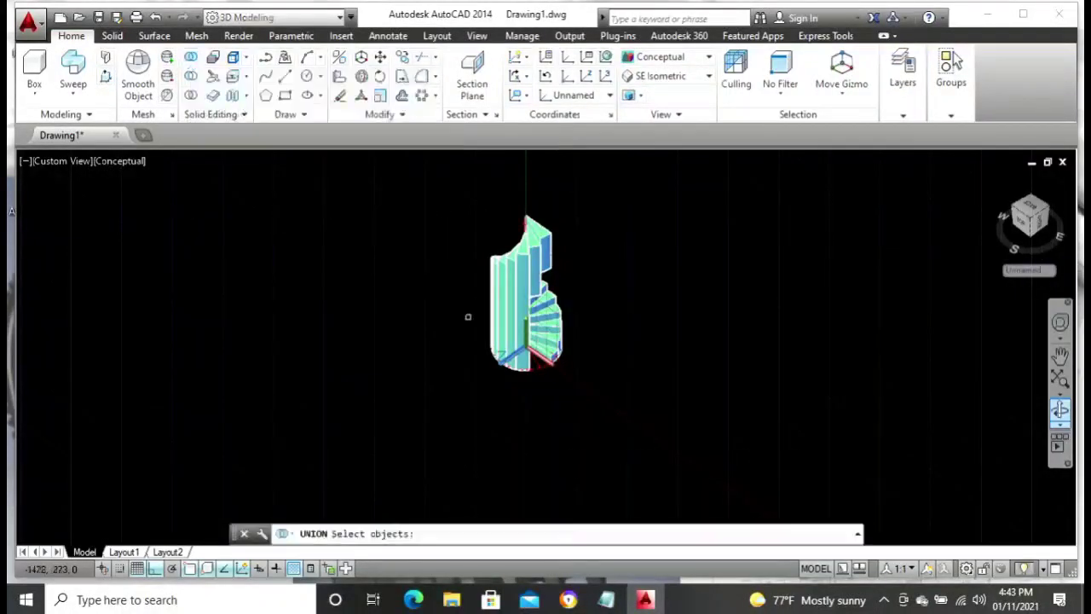
left_click(626, 450)
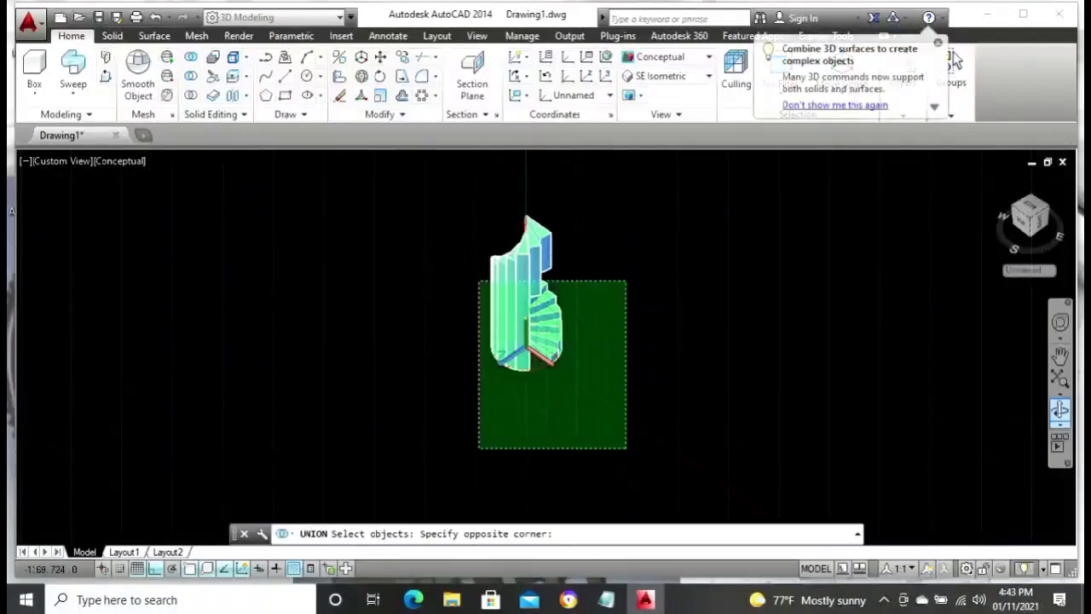
left_click(410, 166)
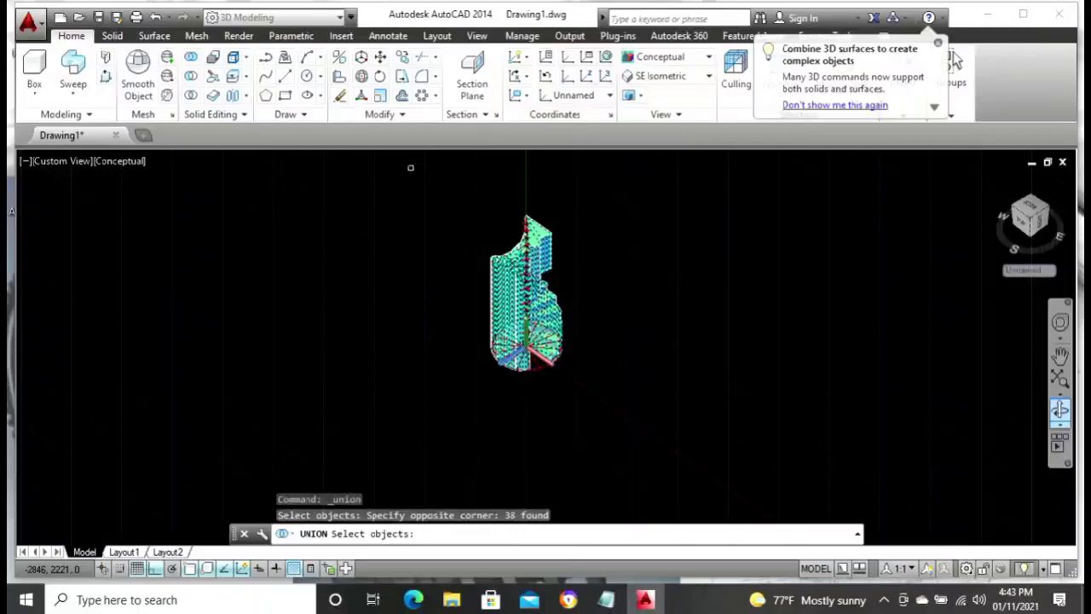
key("Return")
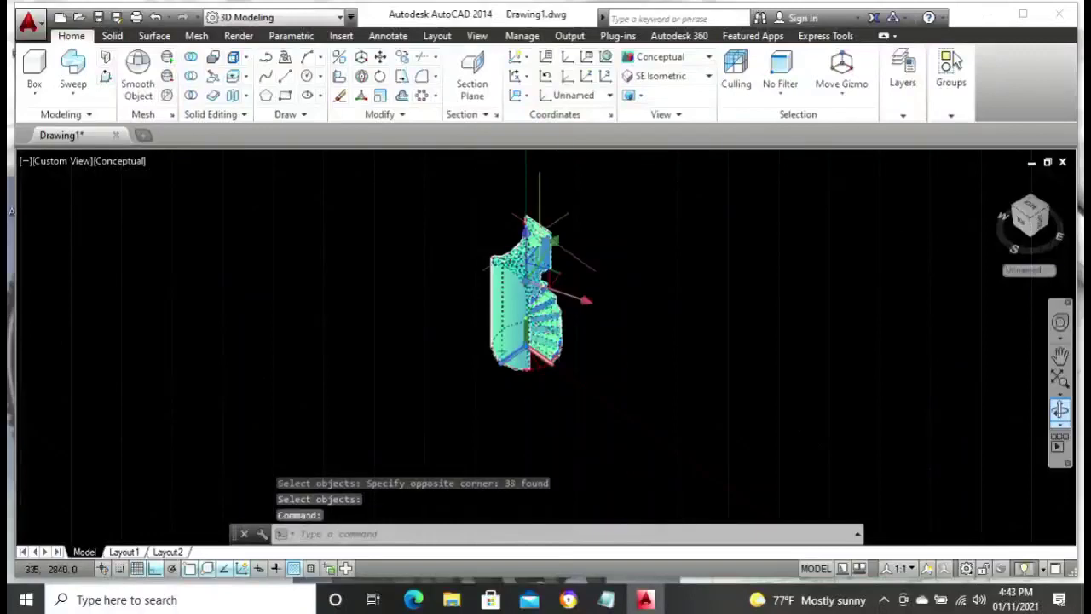
key("Escape")
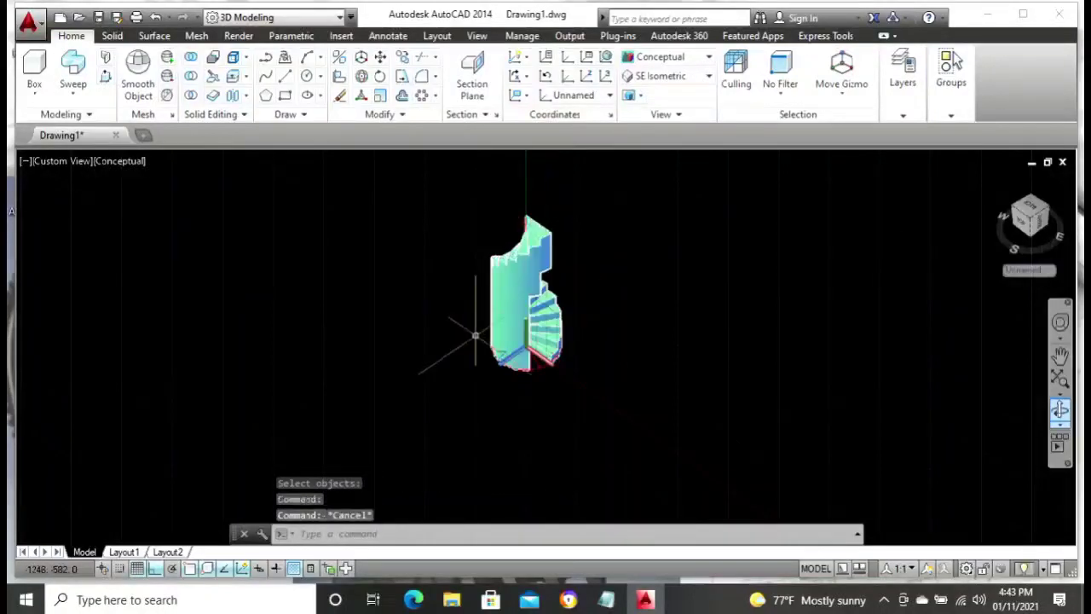
Turn on the spiral layer and set the model to the SE Isometric view
left_click(903, 115)
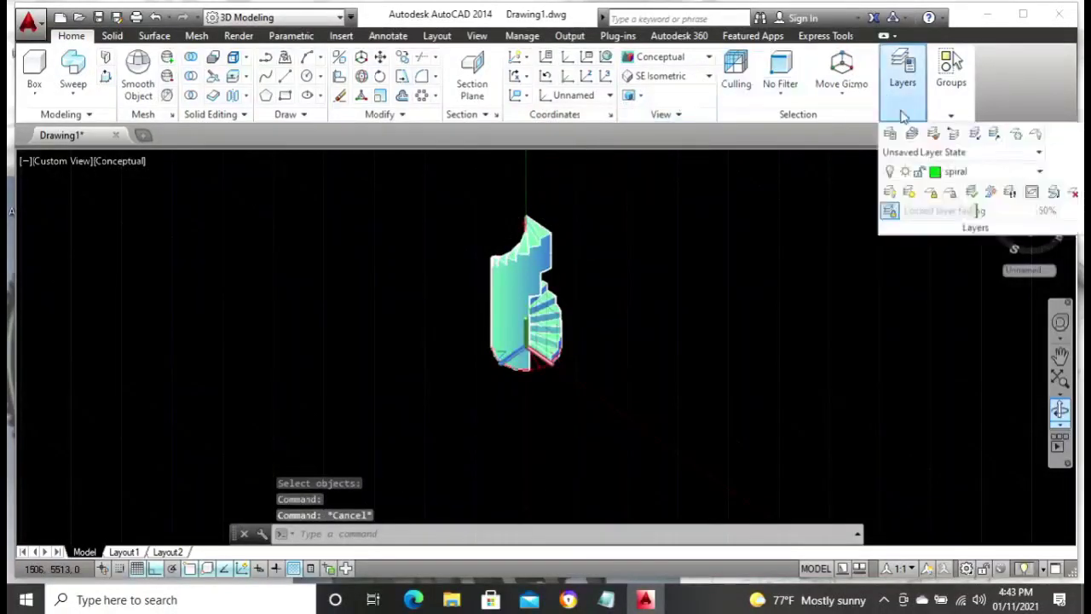
left_click(1020, 173)
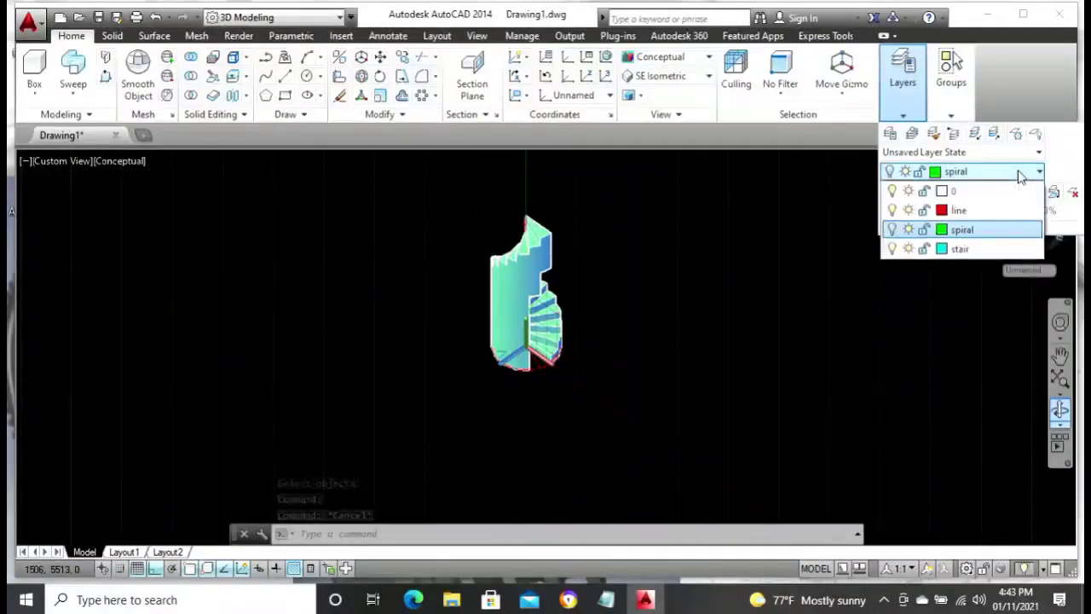
left_click(892, 229)
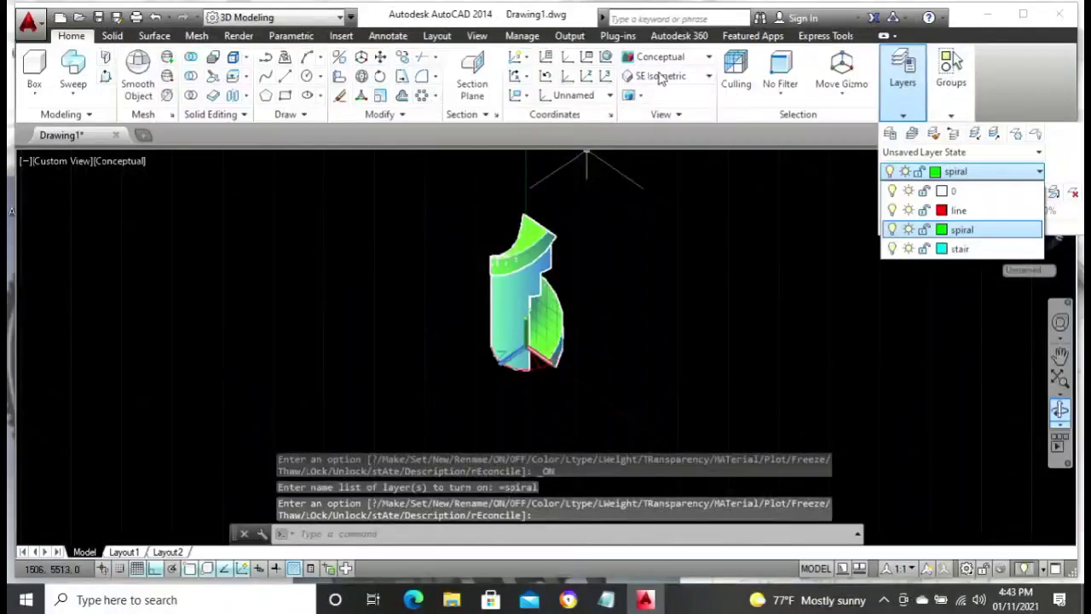
left_click(708, 77)
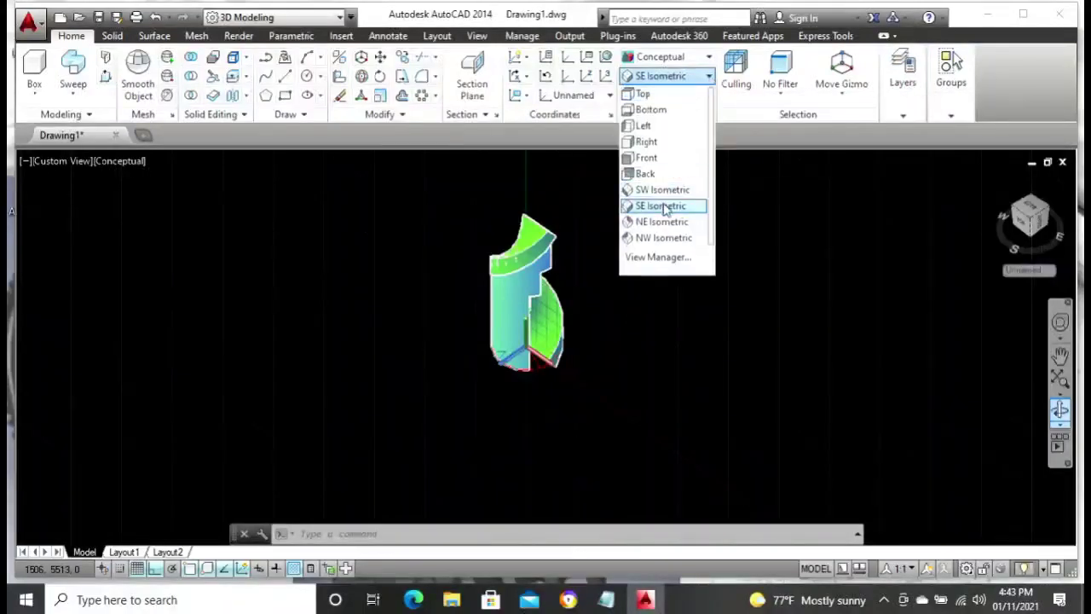
left_click(662, 206)
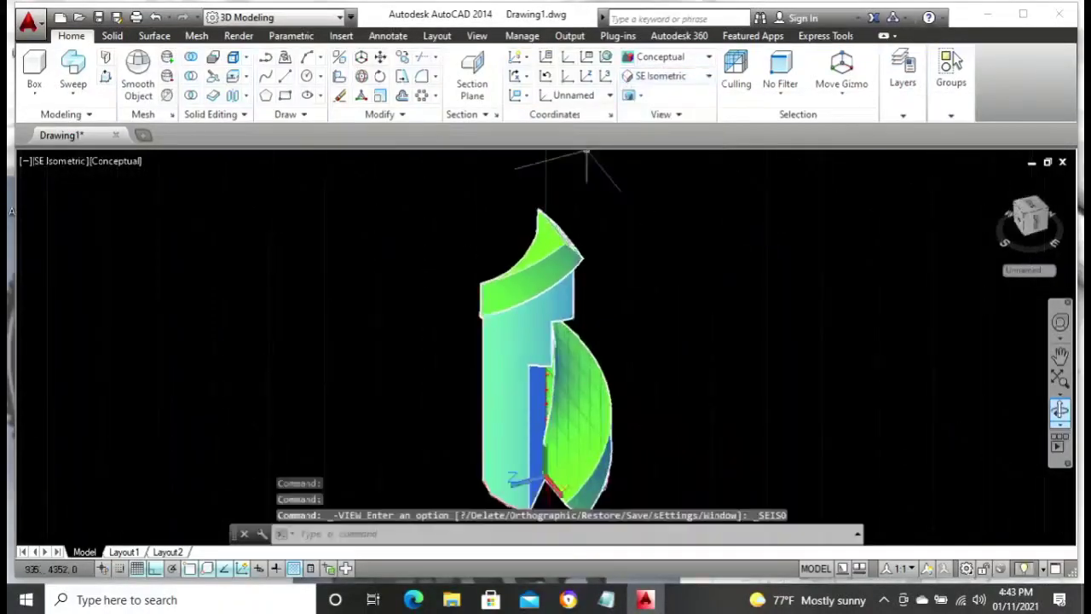
left_click(191, 95)
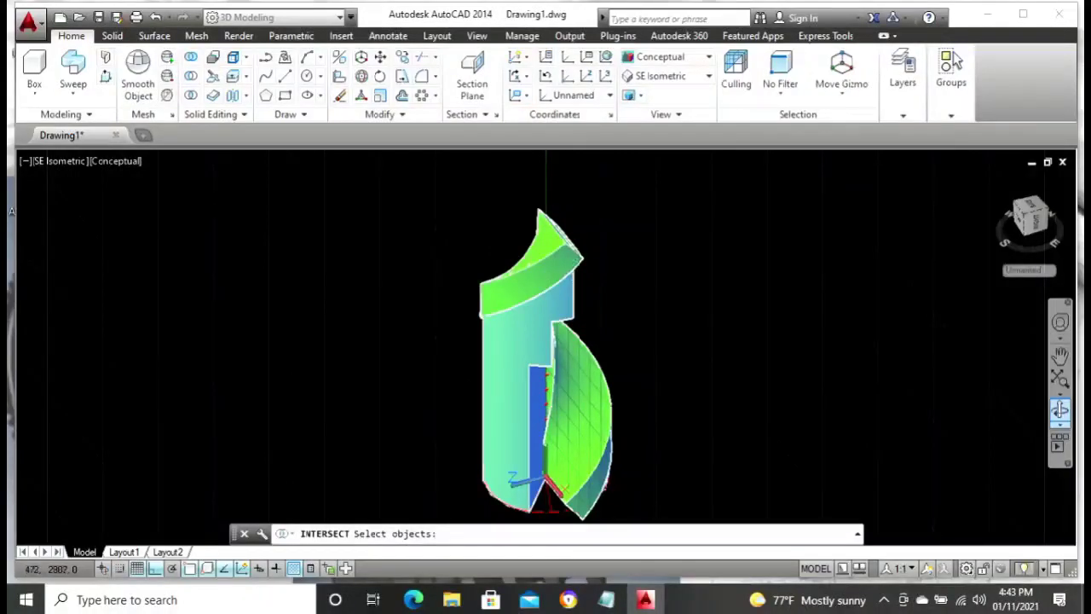
left_click(586, 400)
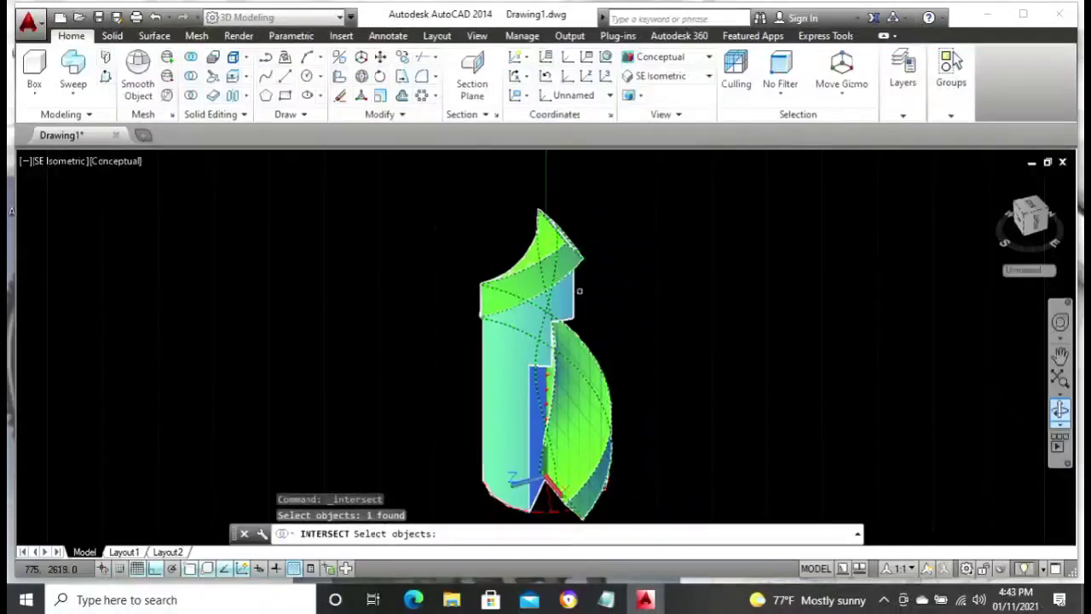
key("Return")
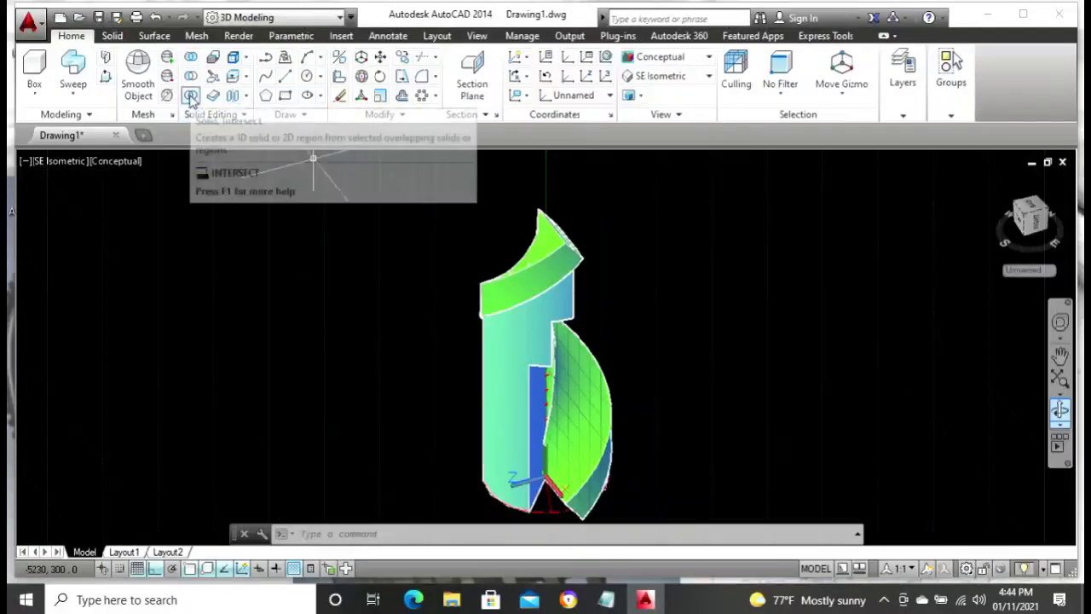
Intersect the swept spiral solid with the united stair solid, keeping only their common volume
left_click(191, 98)
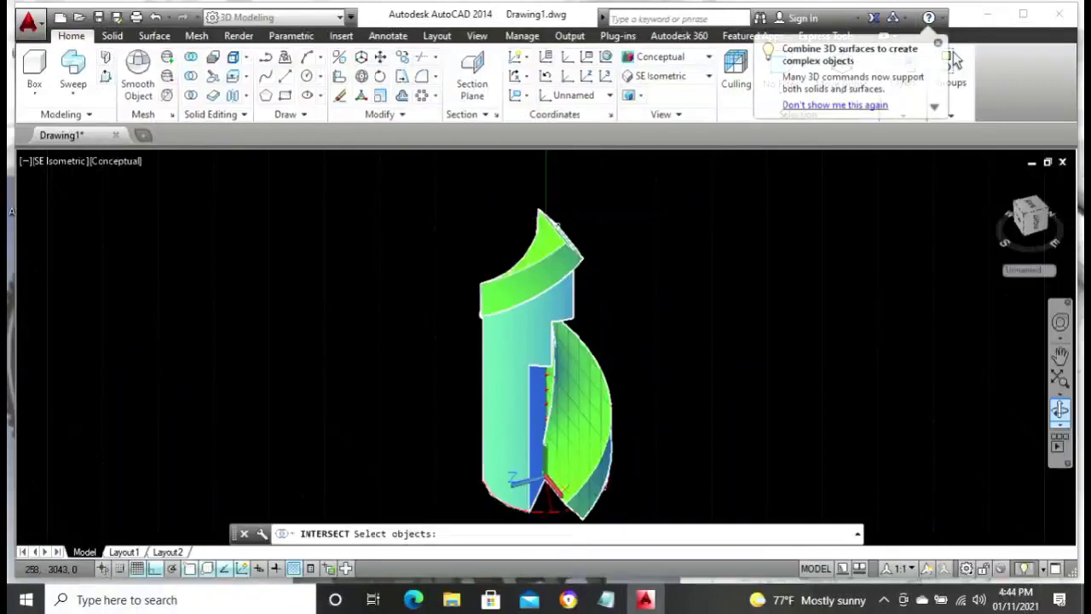
left_click(546, 281)
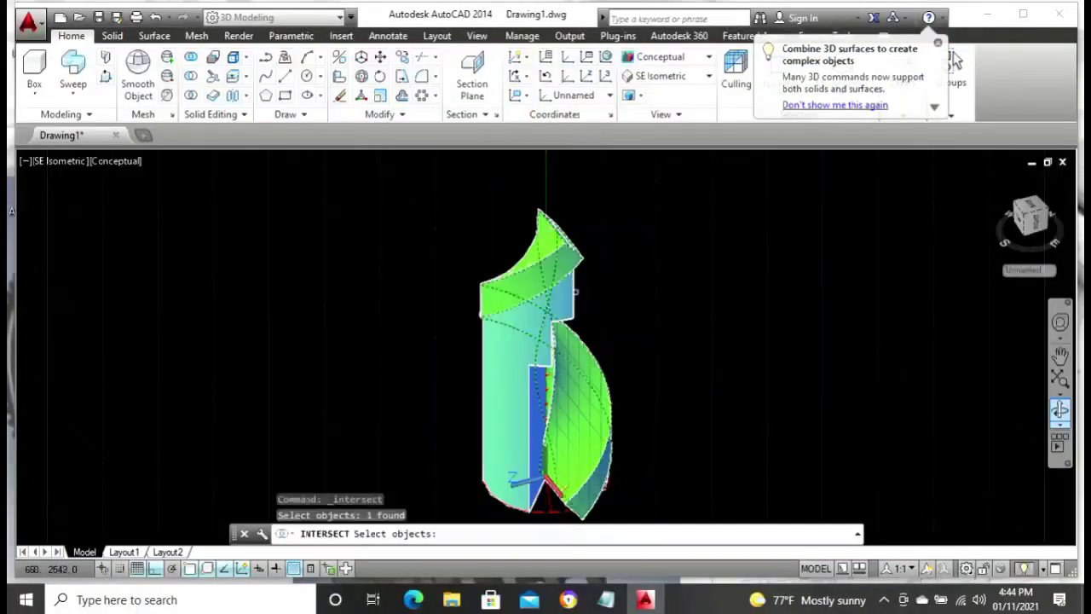
left_click(510, 401)
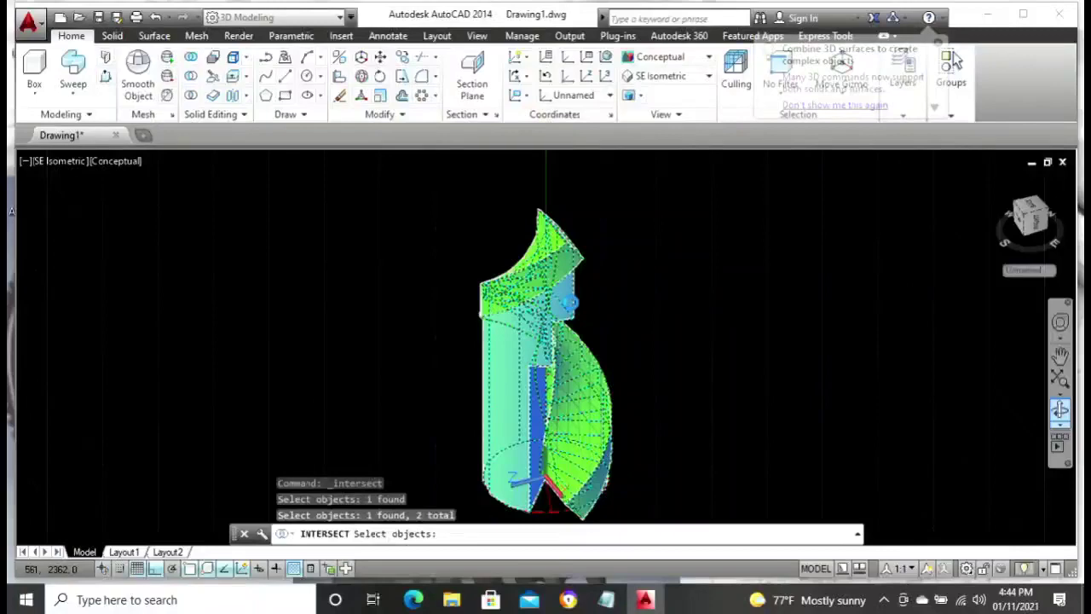
key("Return")
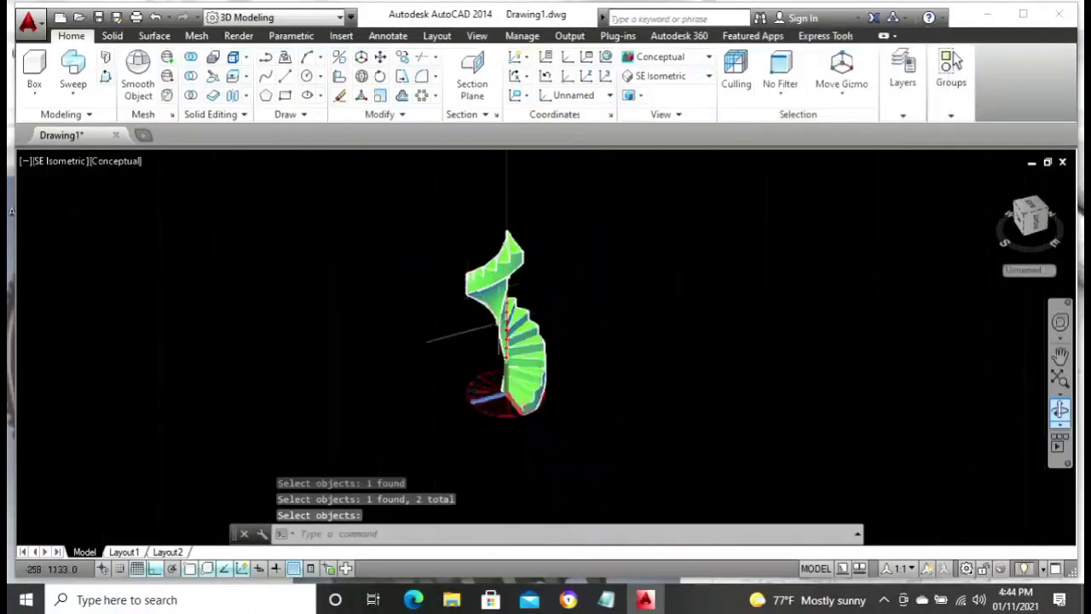
Examine the intersected staircase around its base up close, and view it whole from a lower orbited angle
scroll(508, 397, "up", 8)
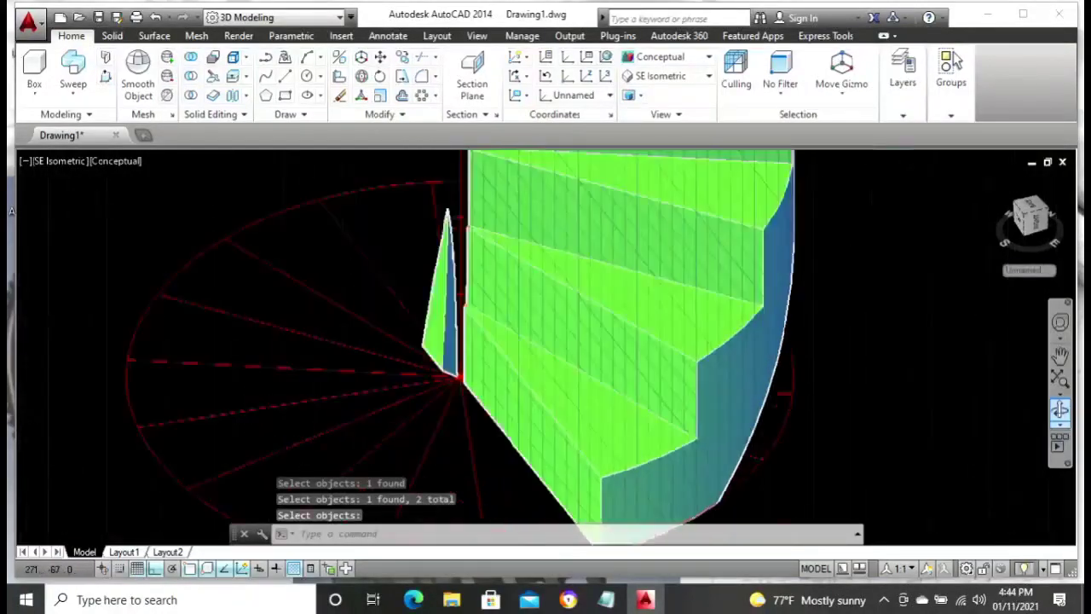
scroll(515, 392, "down", 8)
scroll(515, 392, "up", 4)
scroll(528, 358, "down", 4)
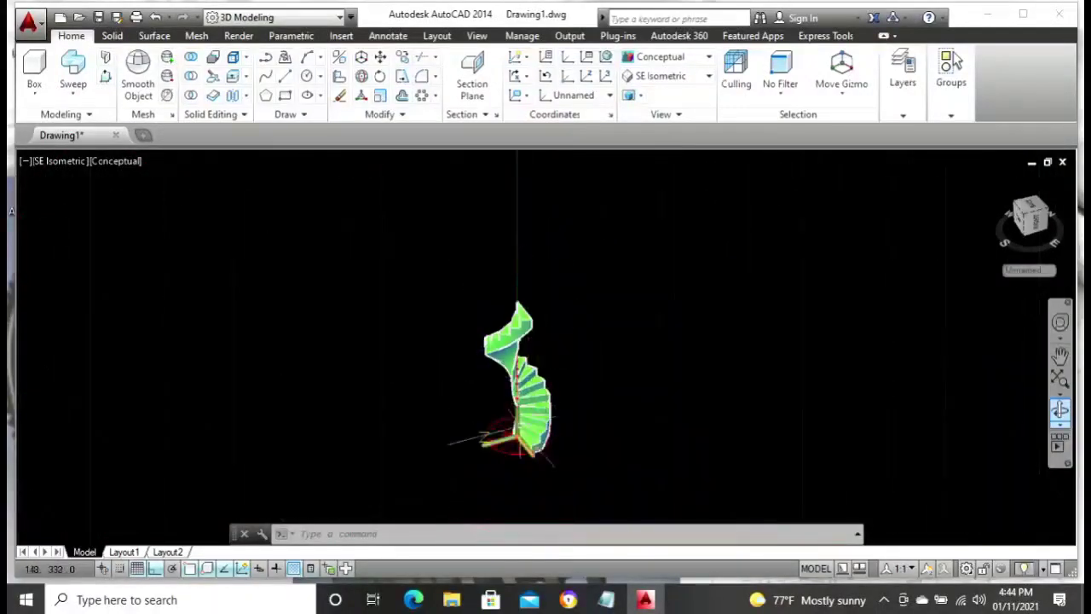
scroll(516, 448, "up", 5)
scroll(515, 410, "down", 2)
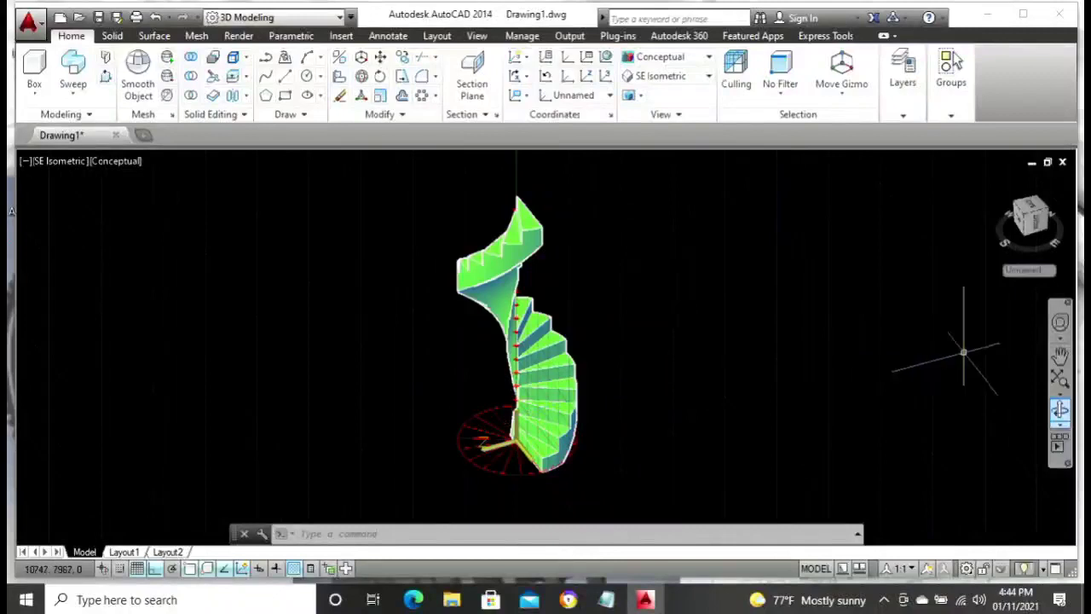
left_click(1058, 410)
left_click_drag(756, 390, 811, 345)
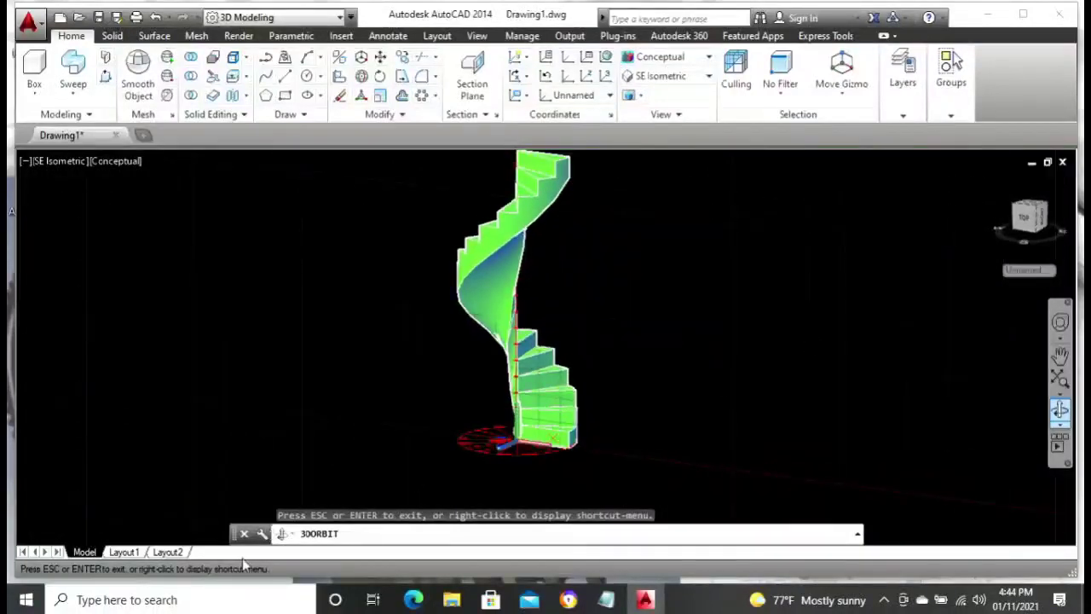
right_click(389, 422)
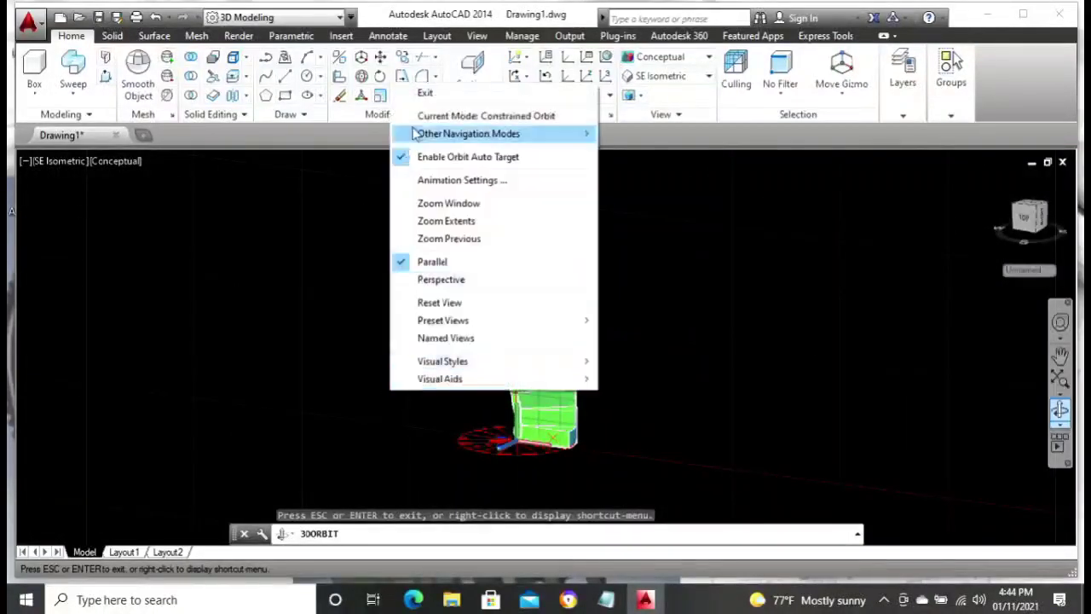
left_click(427, 92)
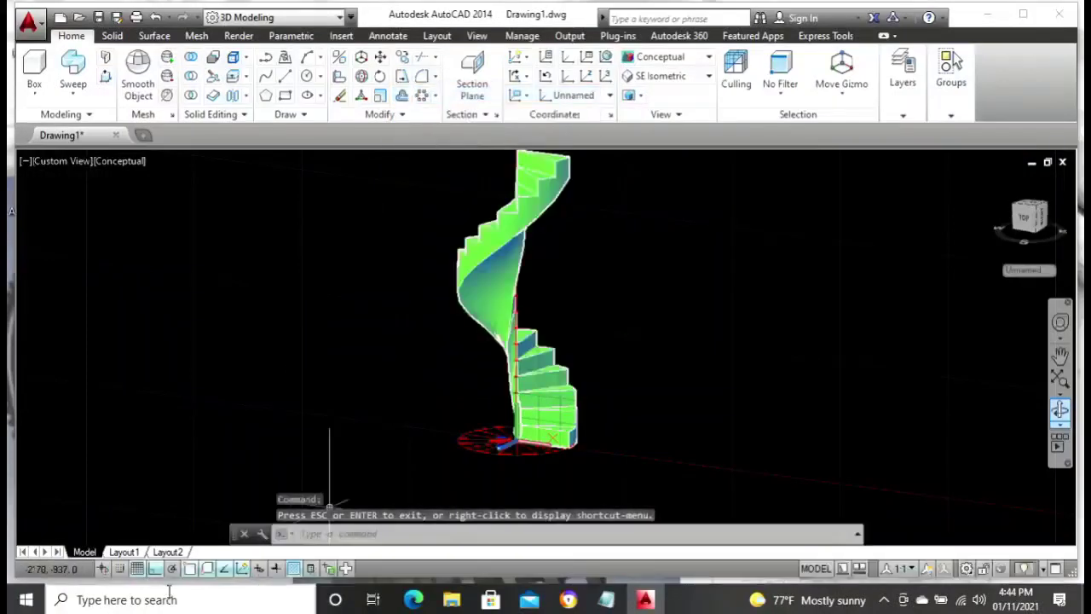
Turn off the drawing grid behind the staircase
left_click(137, 568)
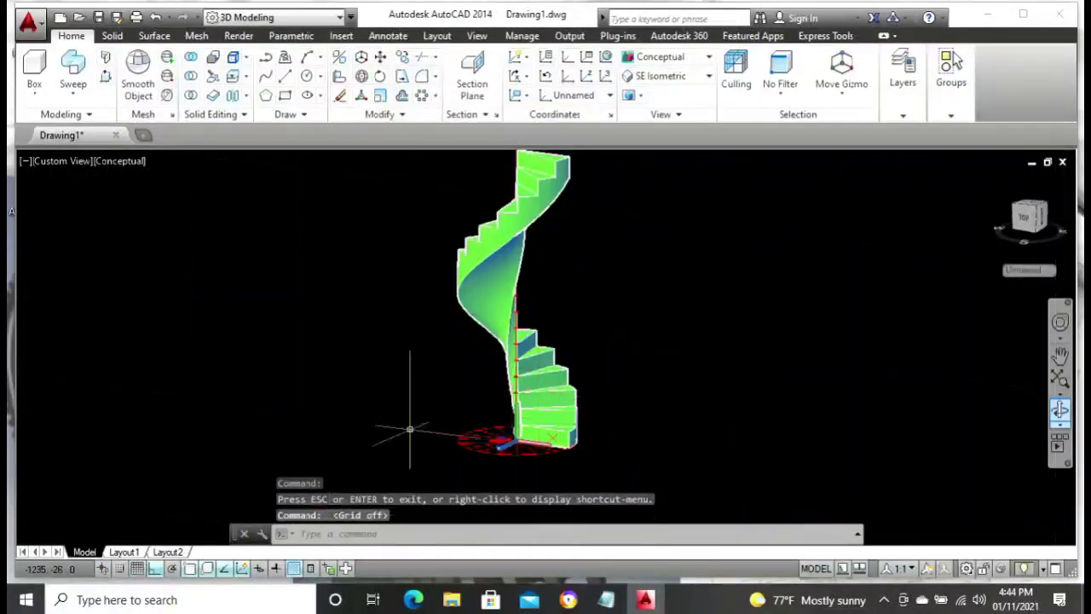
scroll(409, 429, "down", 5)
scroll(418, 391, "up", 5)
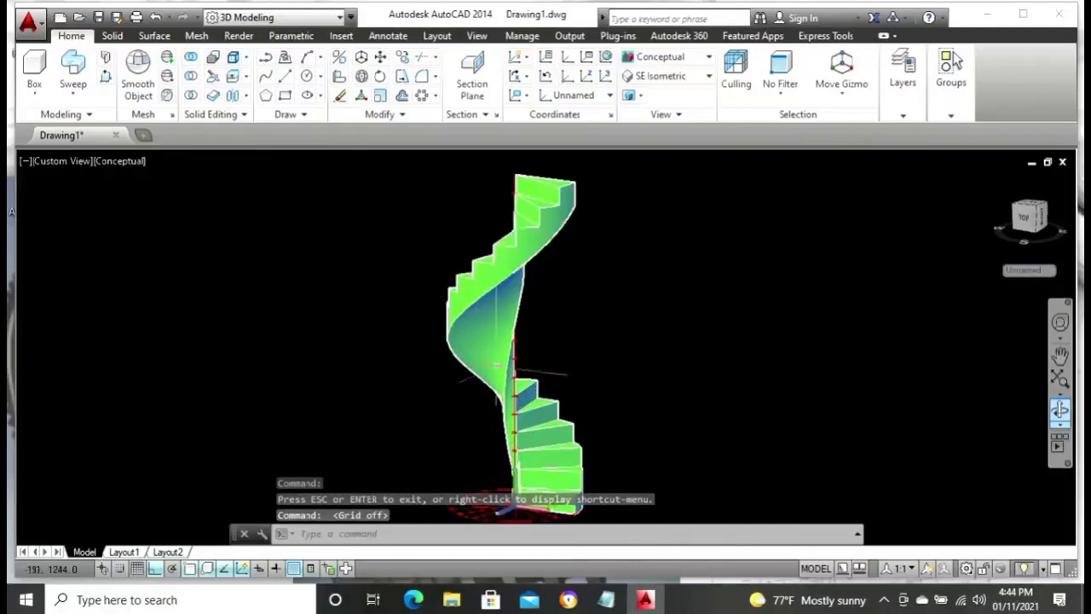
Examine the spiral staircase's treads and curved underside from several orbited side angles, near and far
left_click(1059, 410)
left_click_drag(726, 399, 555, 321)
left_click_drag(548, 417, 540, 463)
left_click_drag(641, 370, 488, 325)
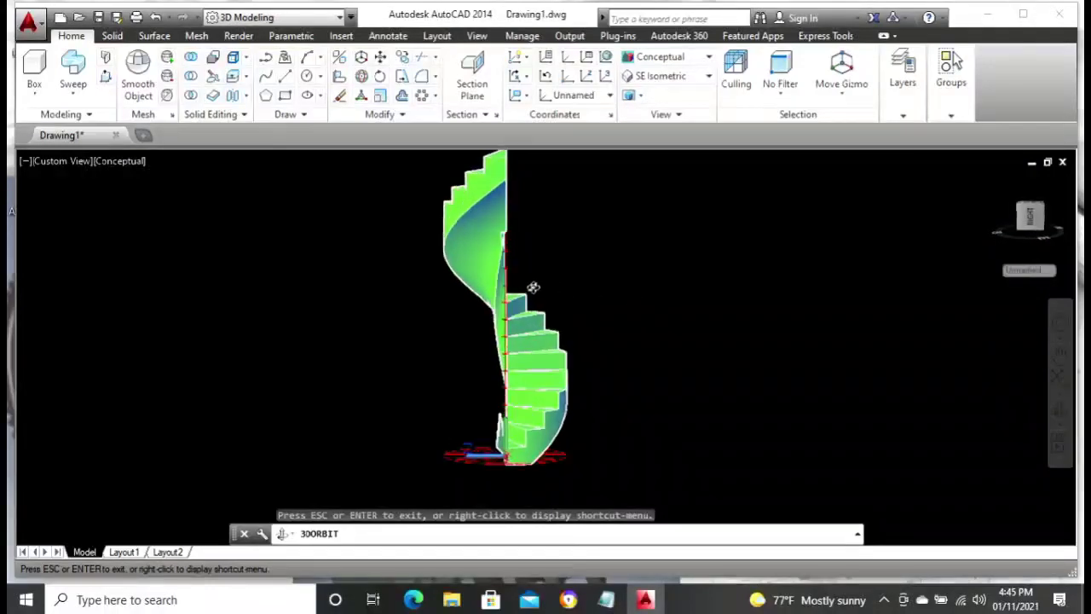
scroll(533, 288, "up", 2)
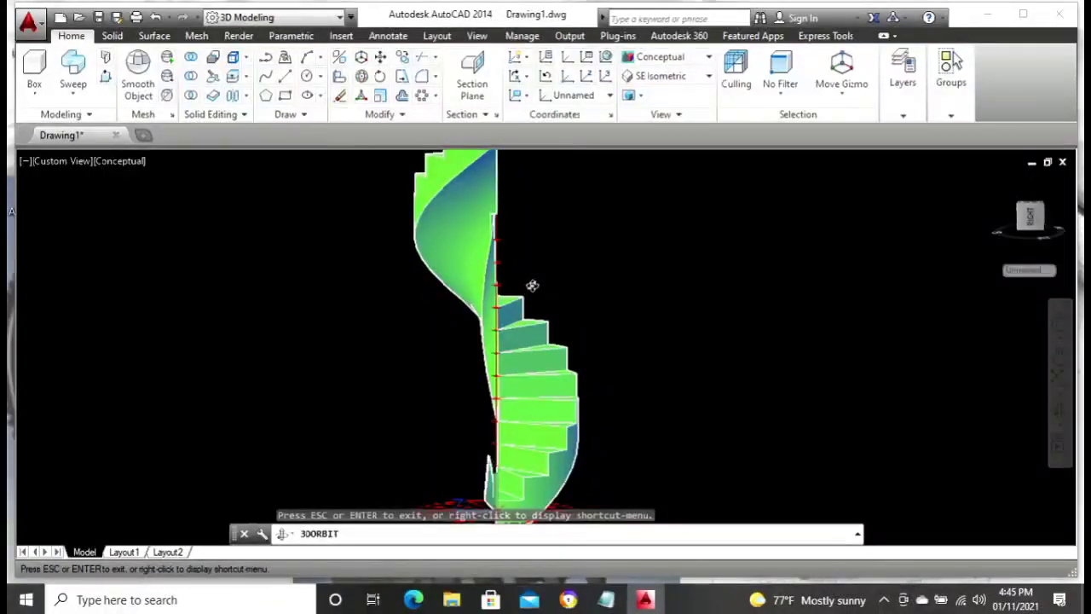
scroll(532, 286, "down", 2)
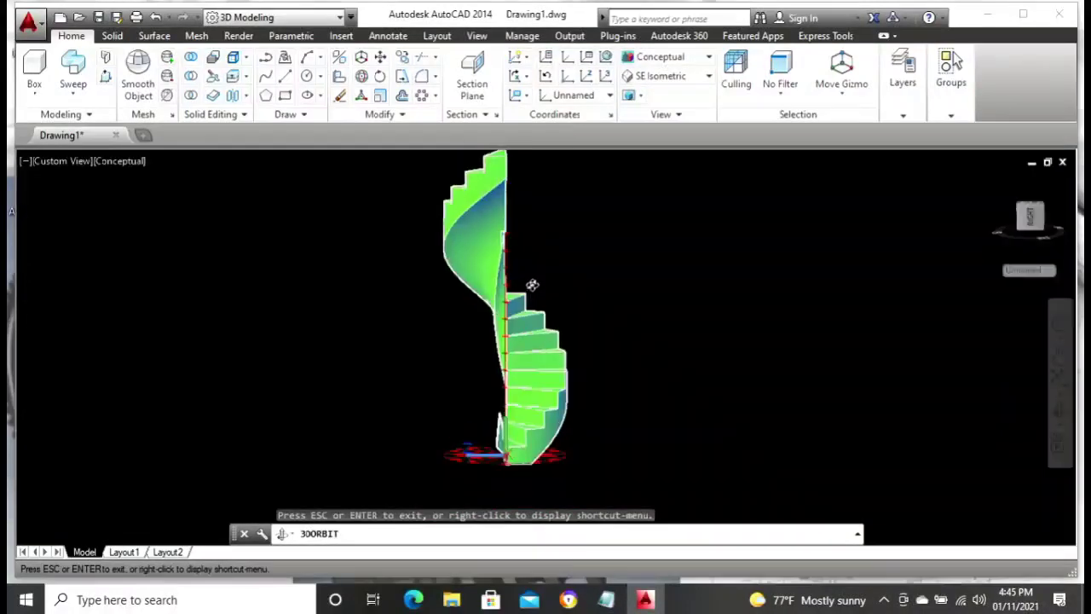
scroll(533, 283, "up", 1)
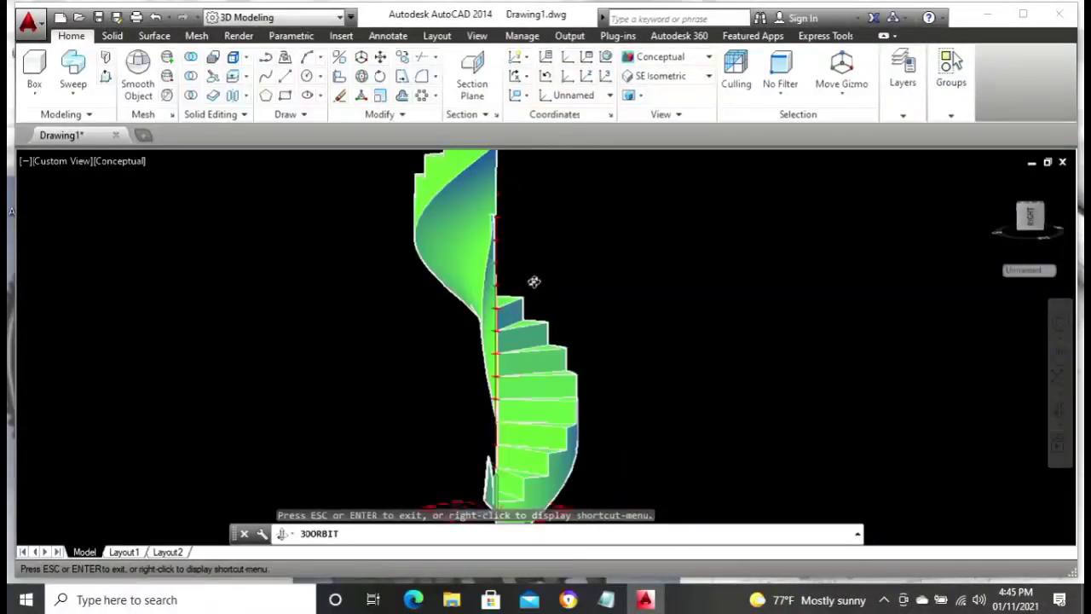
scroll(534, 281, "down", 2)
left_click_drag(623, 292, 844, 269)
scroll(456, 325, "down", 1)
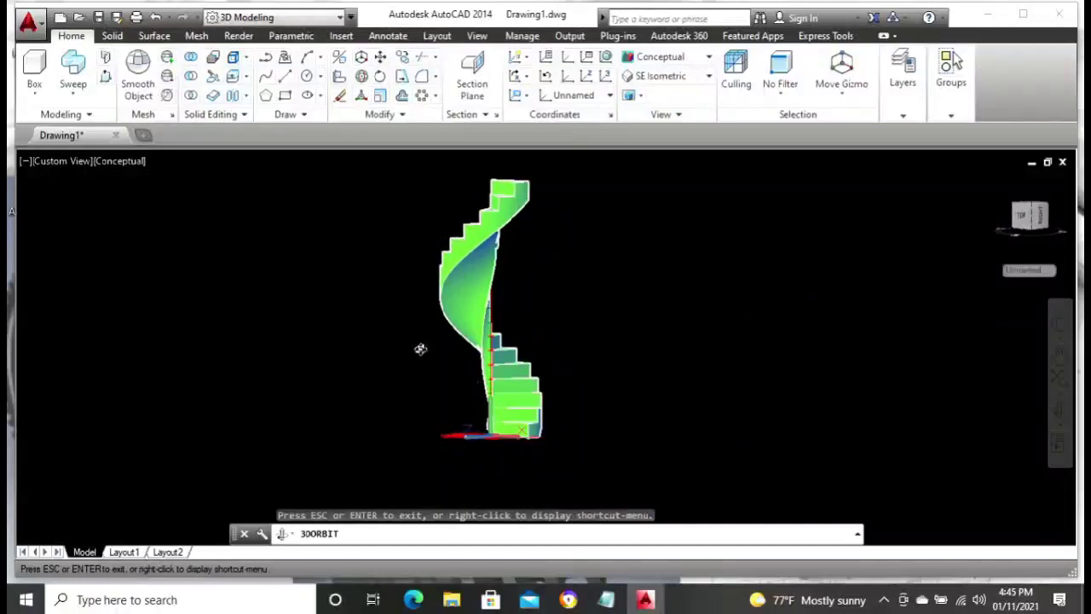
scroll(455, 242, "up", 1)
scroll(455, 240, "up", 1)
right_click(626, 289)
left_click(662, 287)
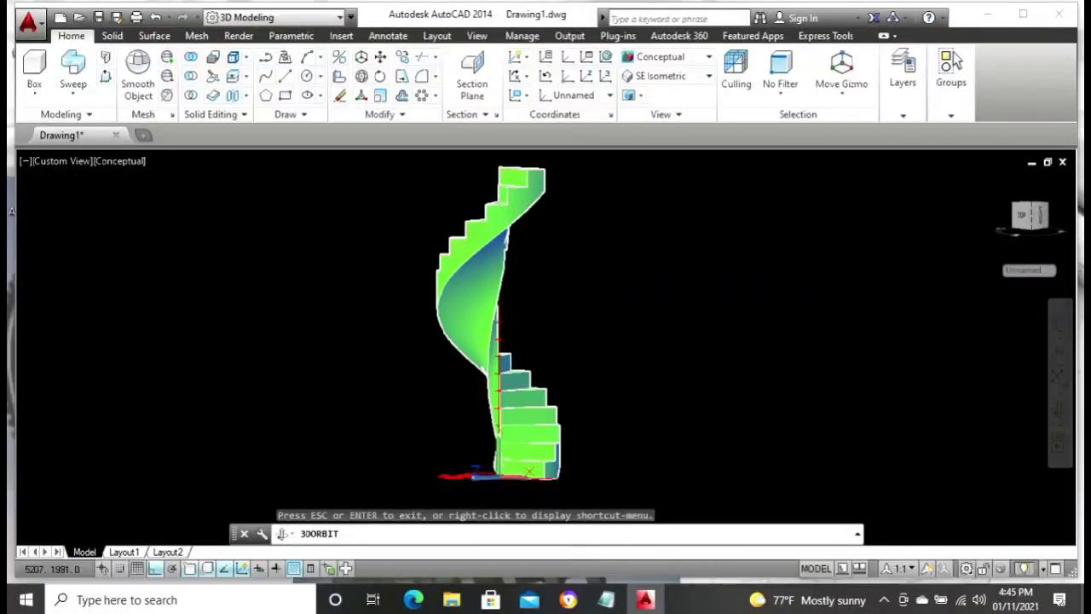
Restore the SE Isometric view and inspect the thin wedge piece at the centre of the staircase's base
left_click(706, 77)
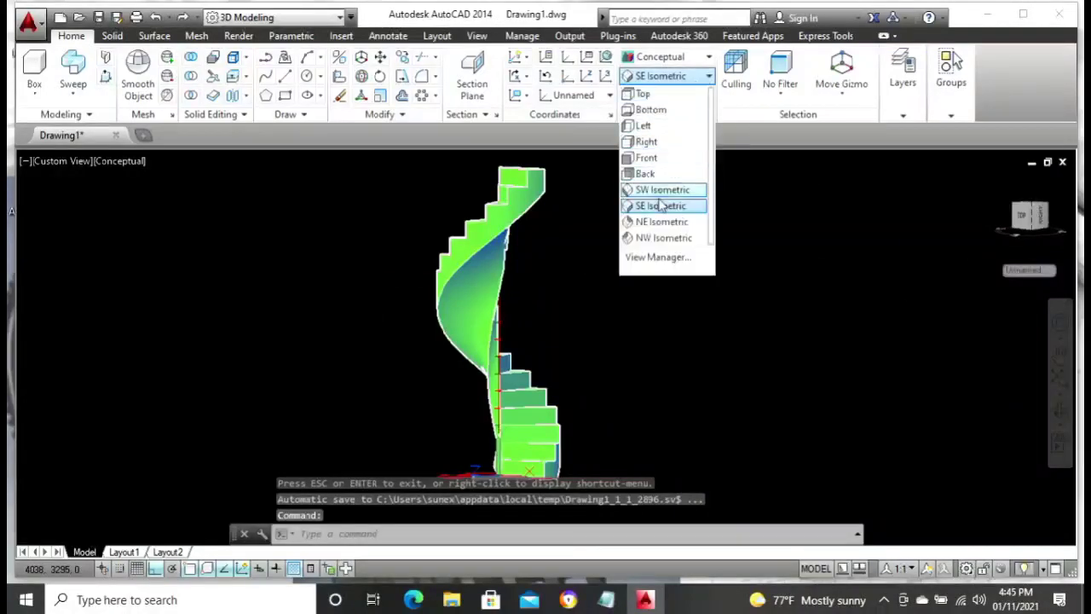
left_click(661, 207)
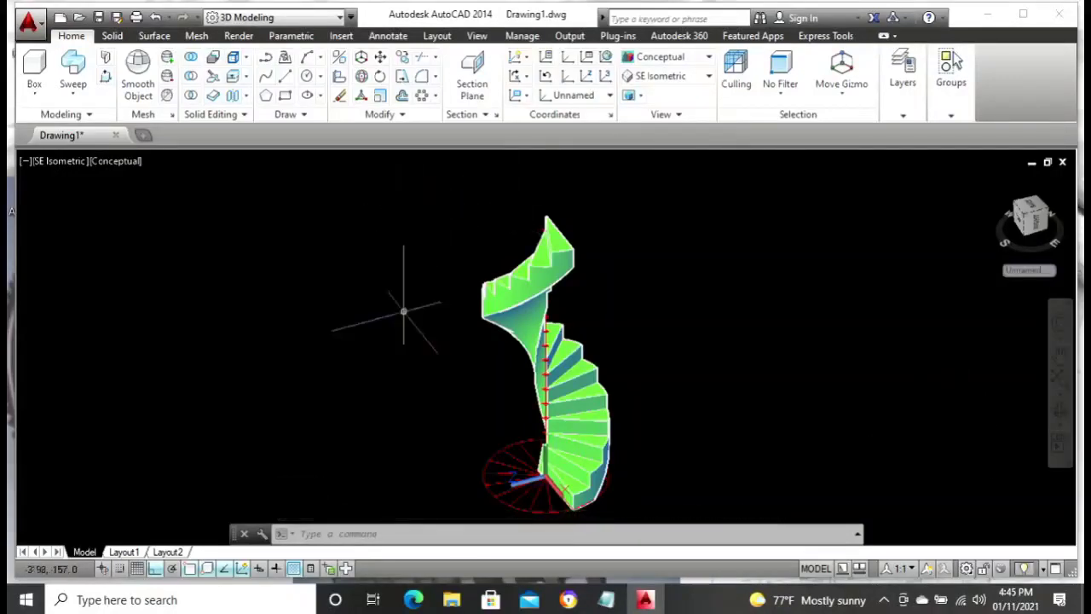
scroll(541, 489, "up", 8)
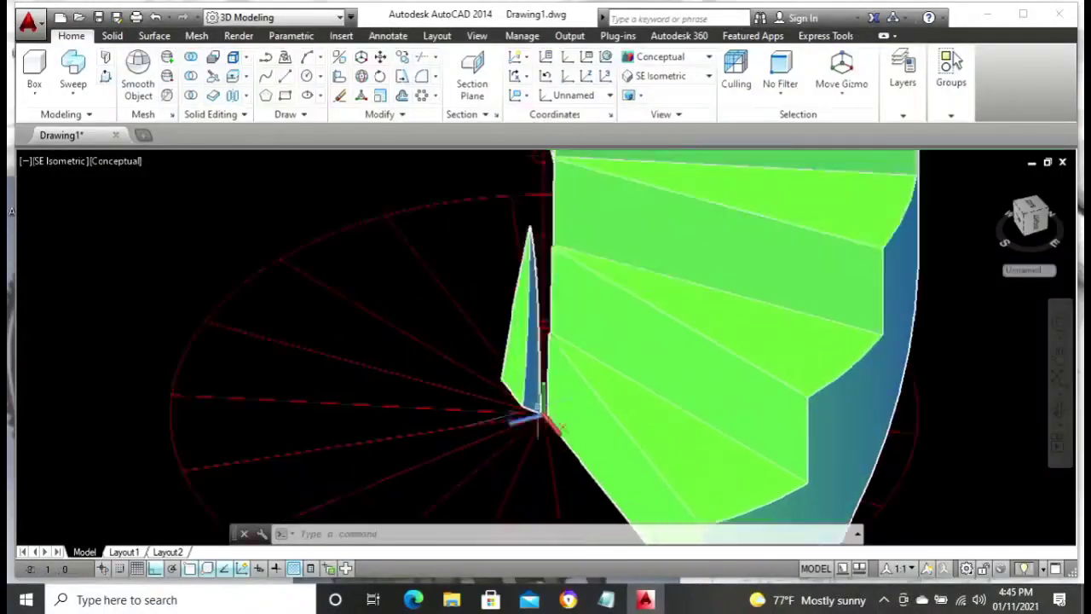
scroll(511, 376, "down", 7)
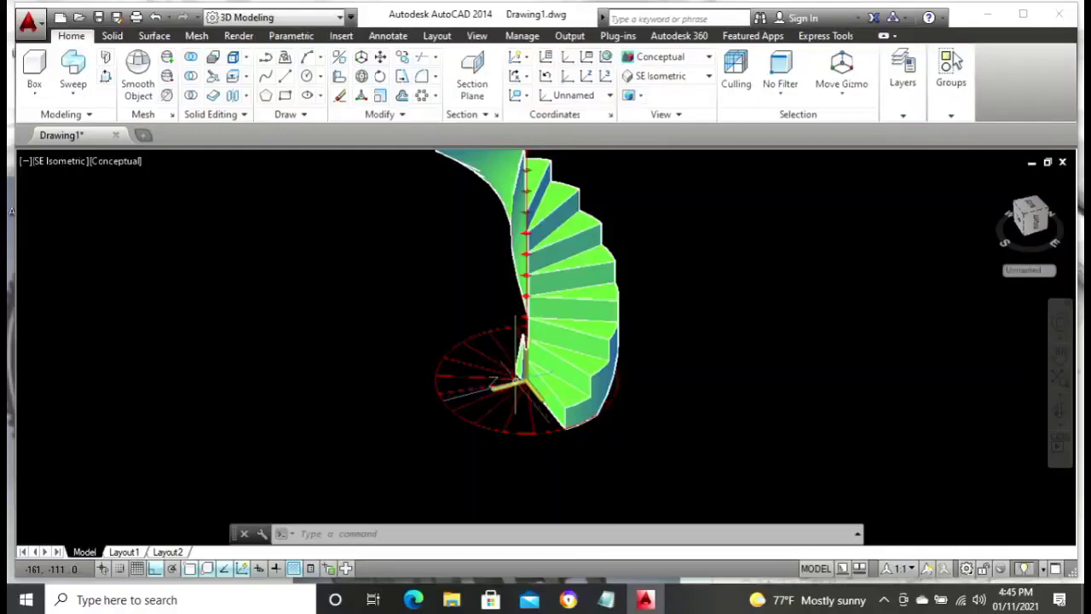
Move the UCS origin from the staircase's base centre about 3260 units along its positive Z axis
left_click(580, 445)
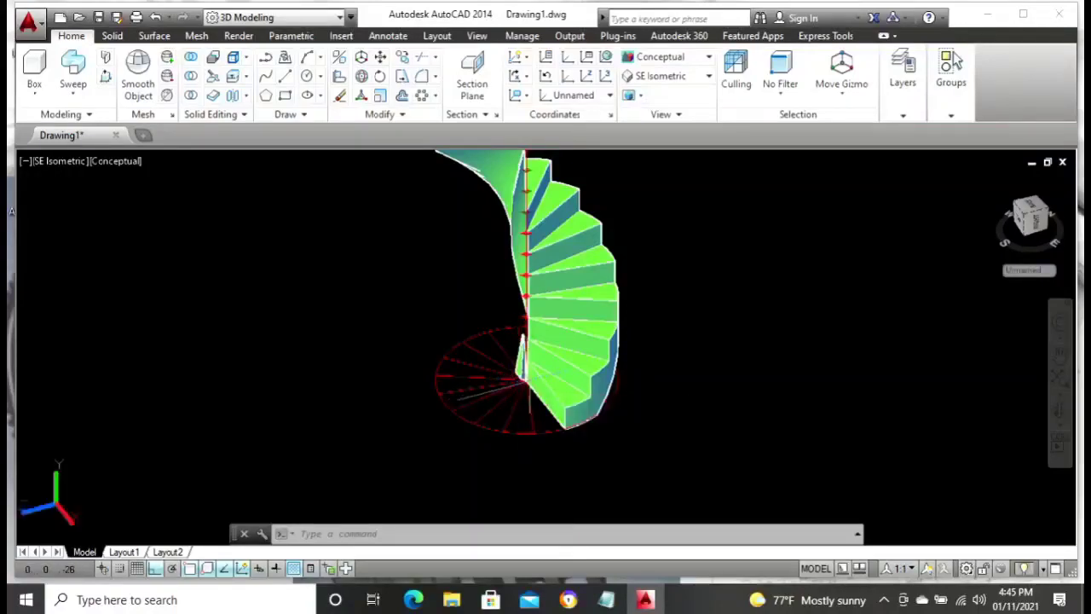
left_click(522, 381)
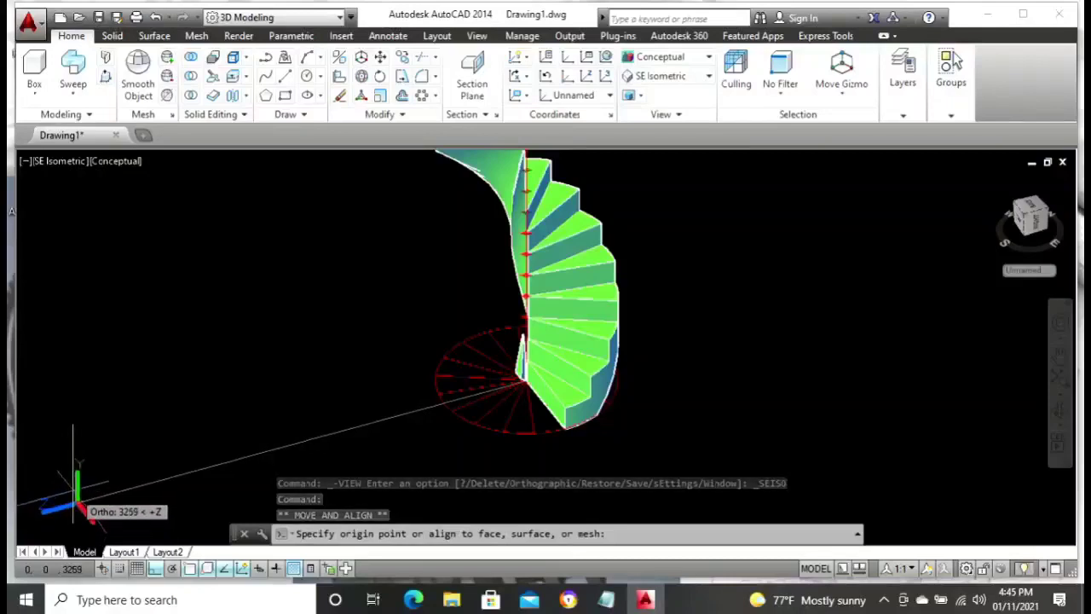
left_click(73, 492)
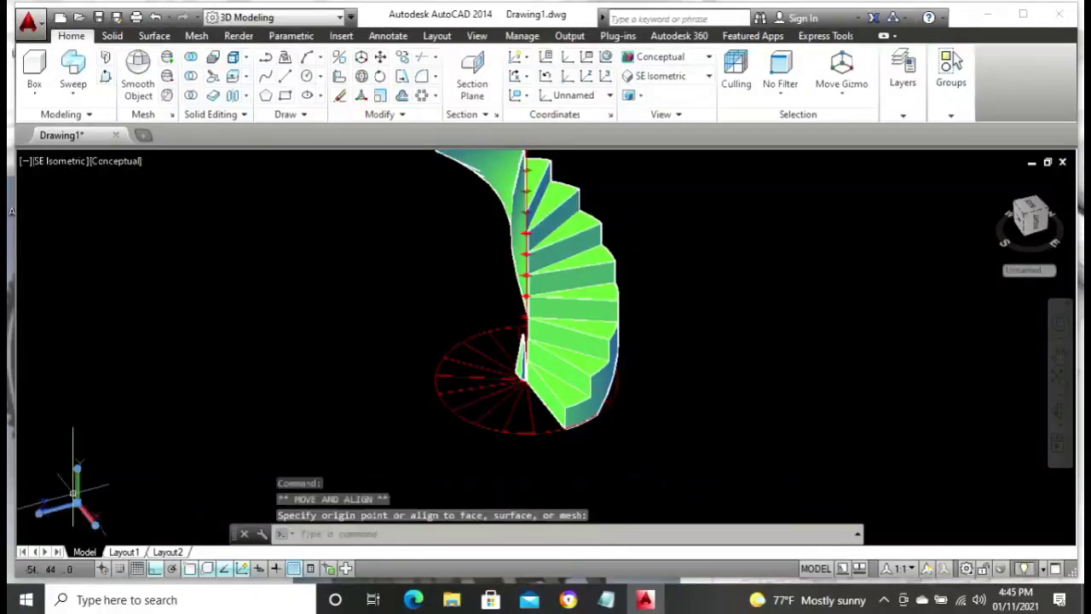
mouse_move(78, 509)
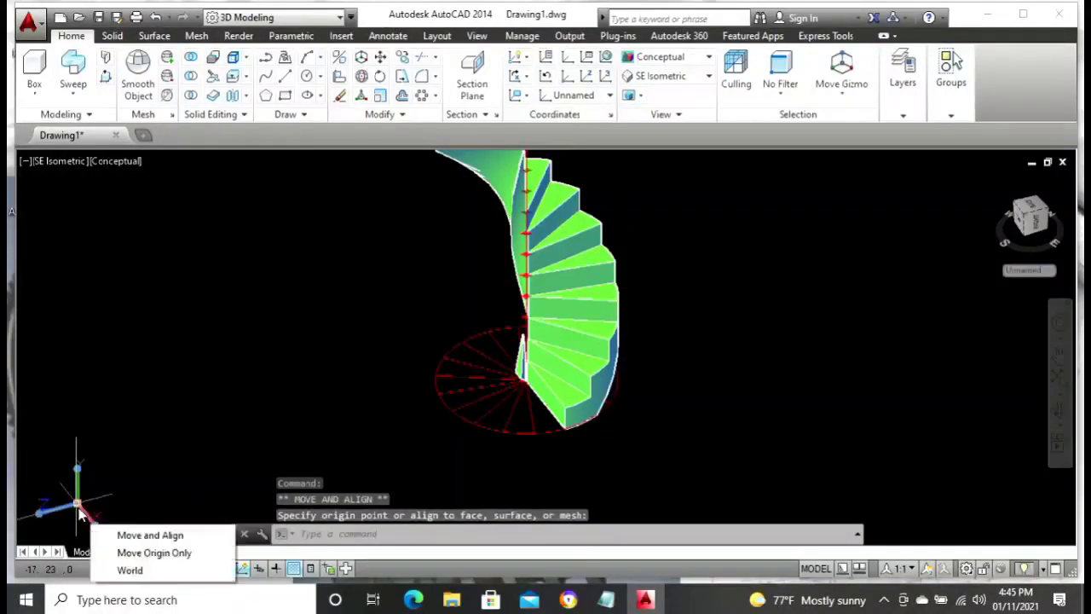
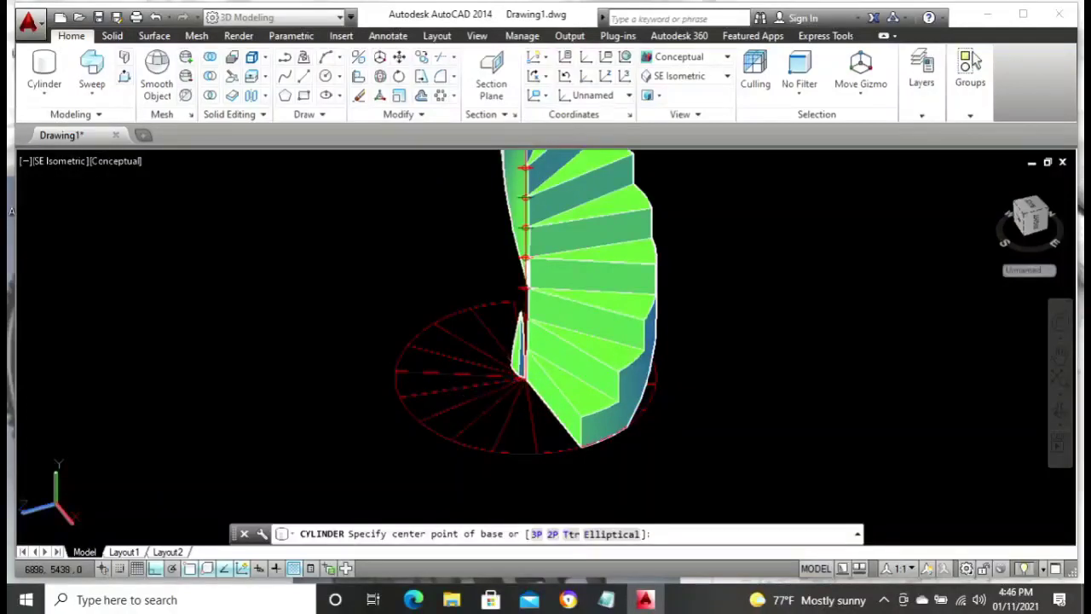
Reorient the UCS so its Z axis points vertically upward, parallel to the staircase's axis
left_click(522, 381)
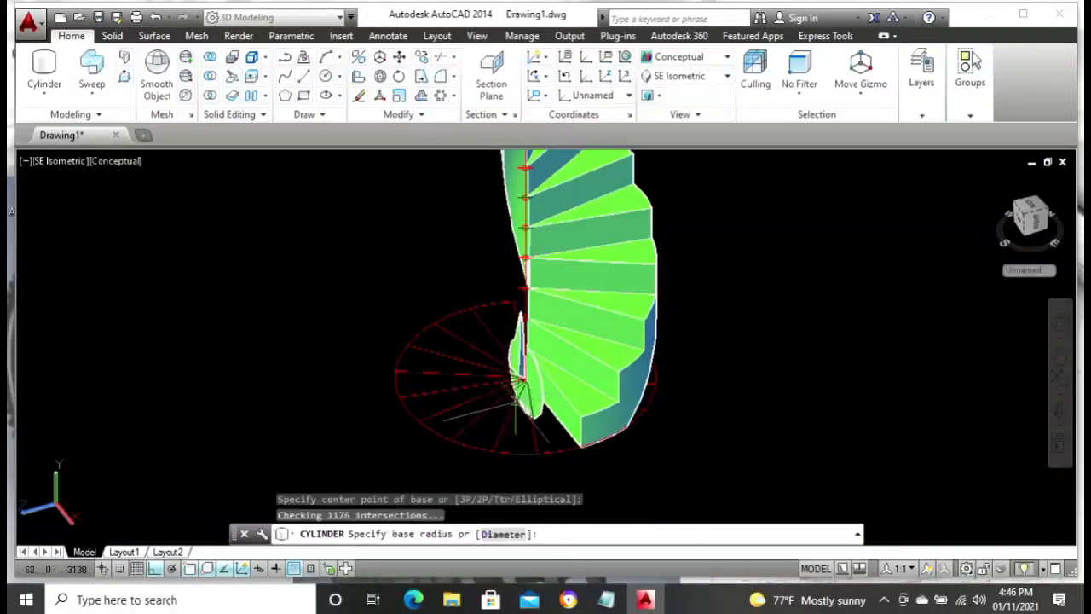
key("Escape")
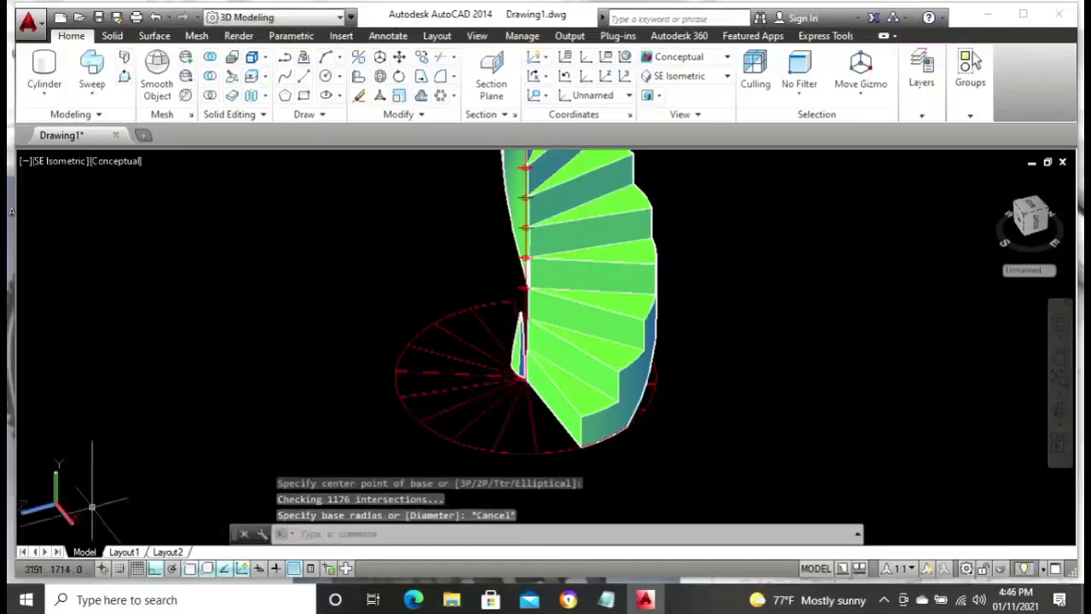
left_click(41, 496)
left_click(34, 511)
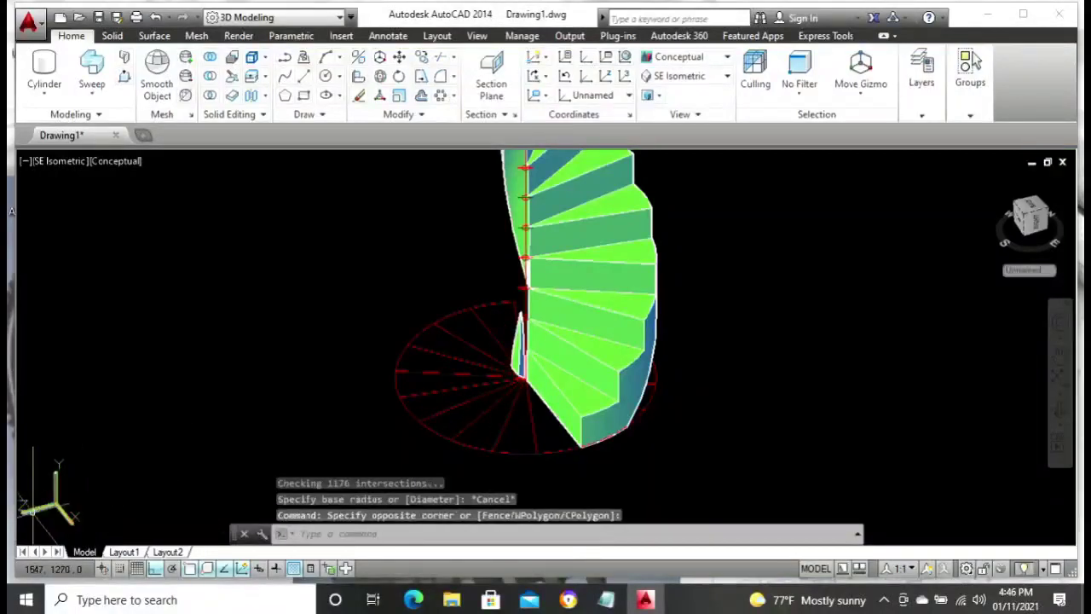
mouse_move(56, 467)
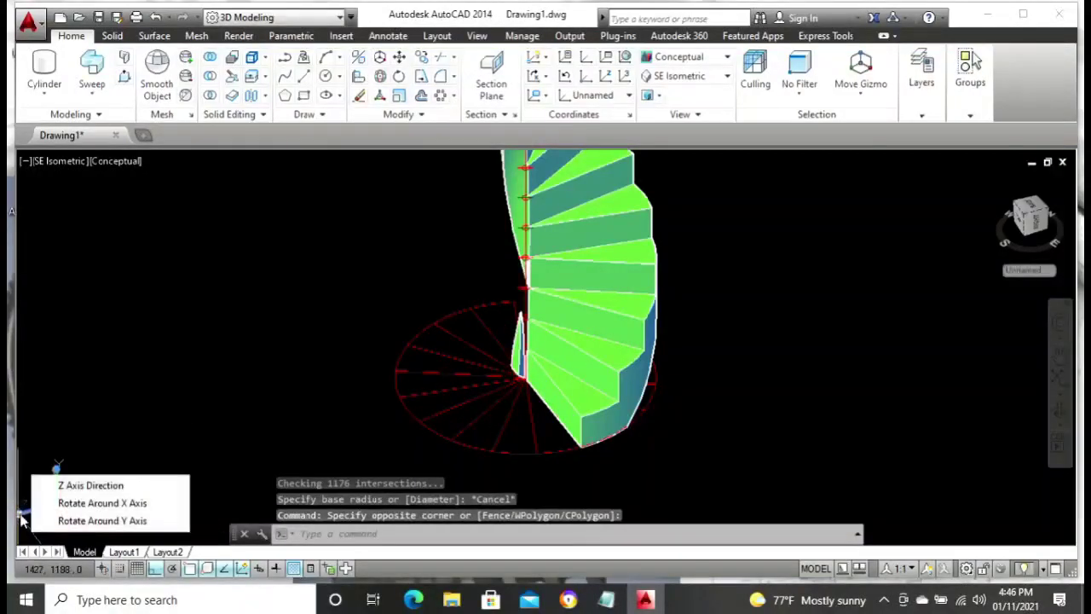
left_click(67, 486)
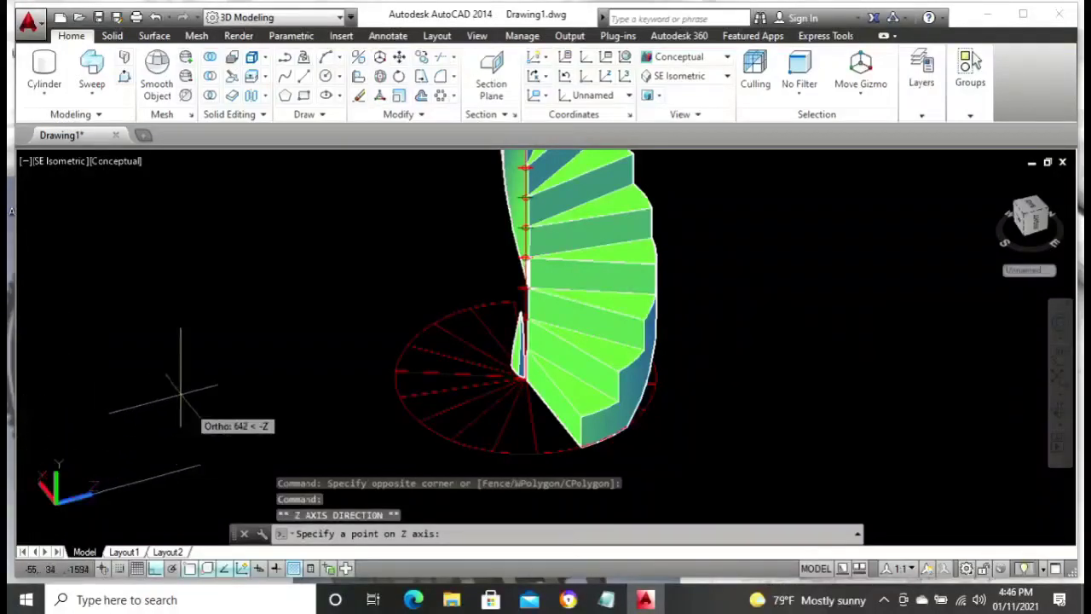
left_click(69, 326)
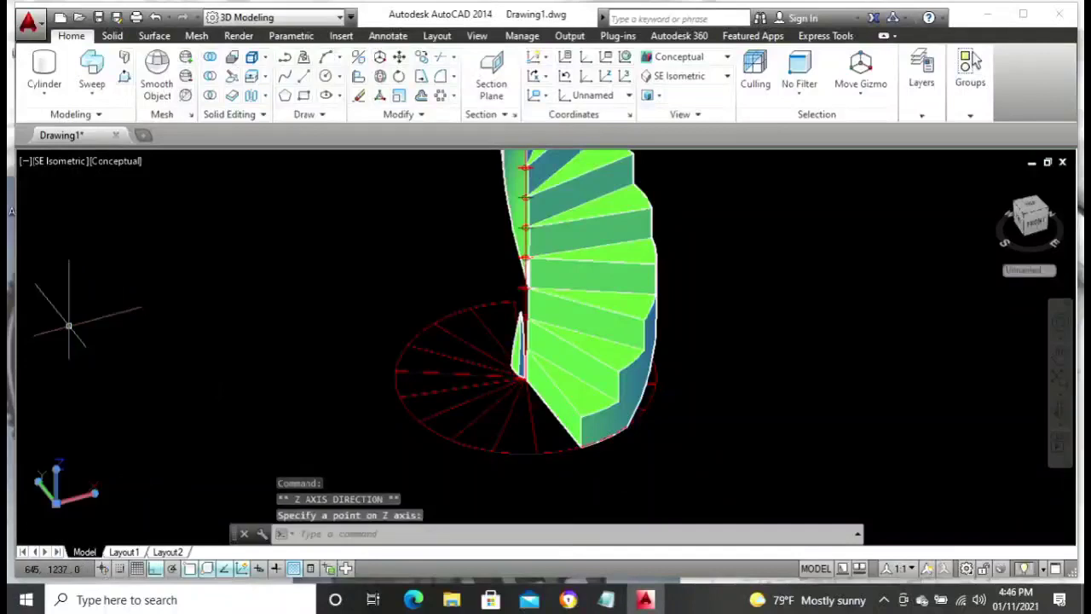
key("Escape")
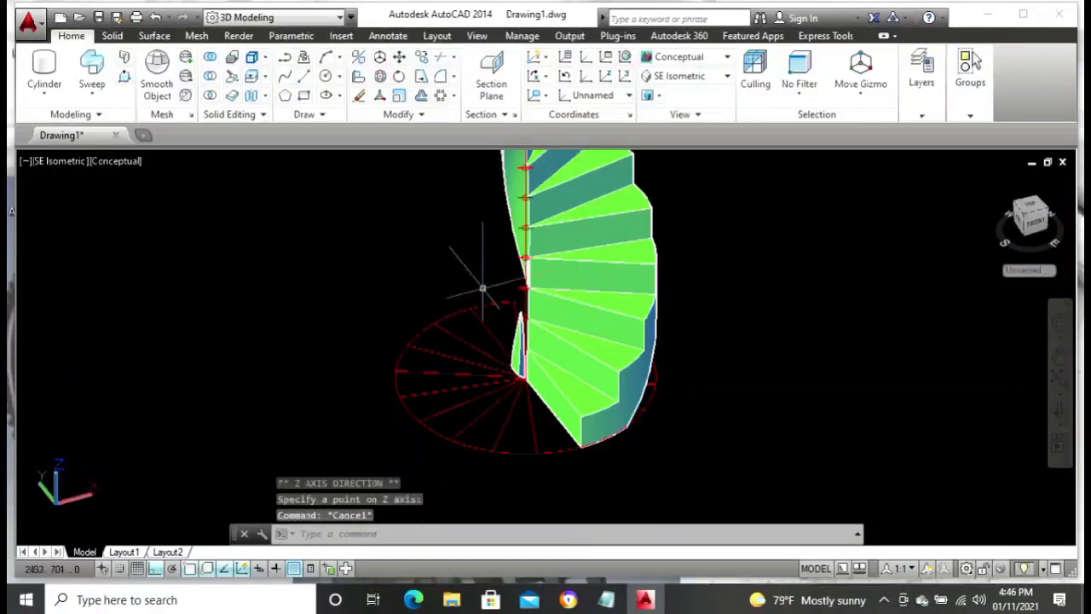
Model a vertical cylinder of about 145 radius from the staircase's base centre, rising past the topmost tread
left_click(45, 95)
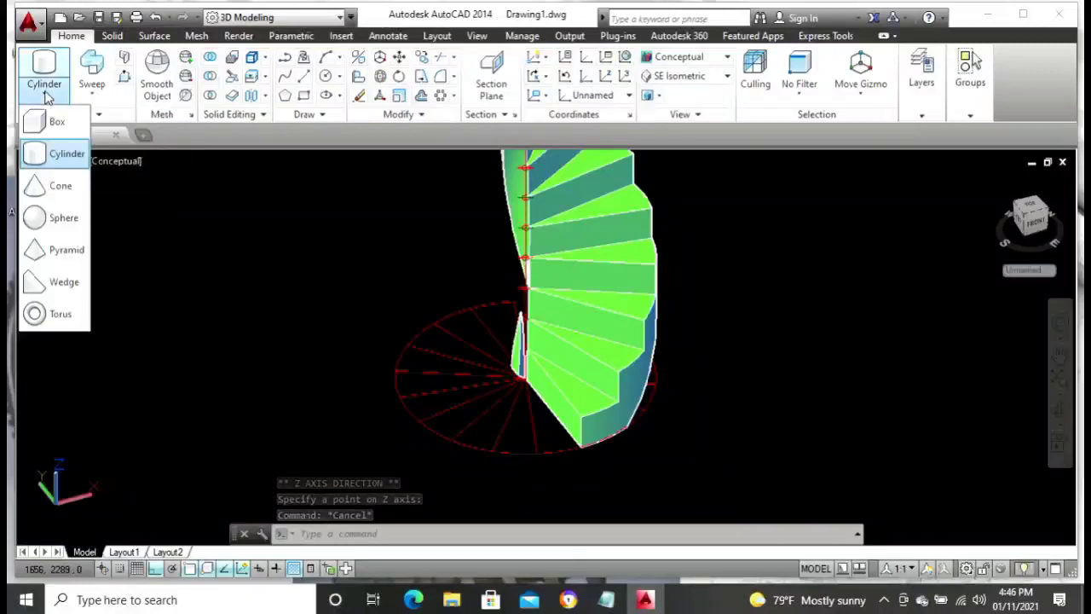
left_click(45, 154)
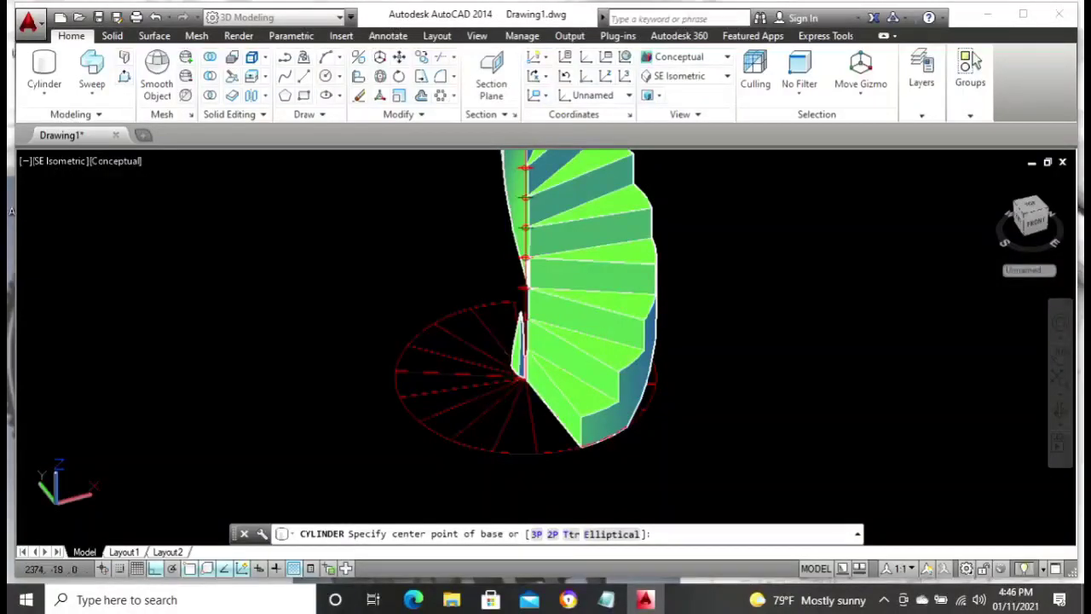
left_click(521, 375)
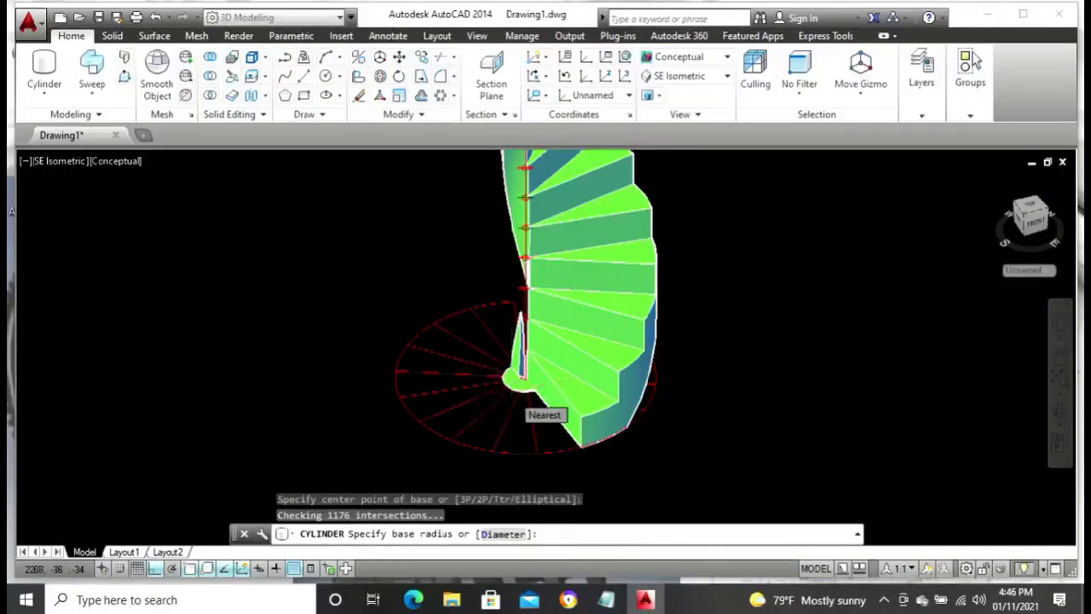
scroll(511, 391, "up", 5)
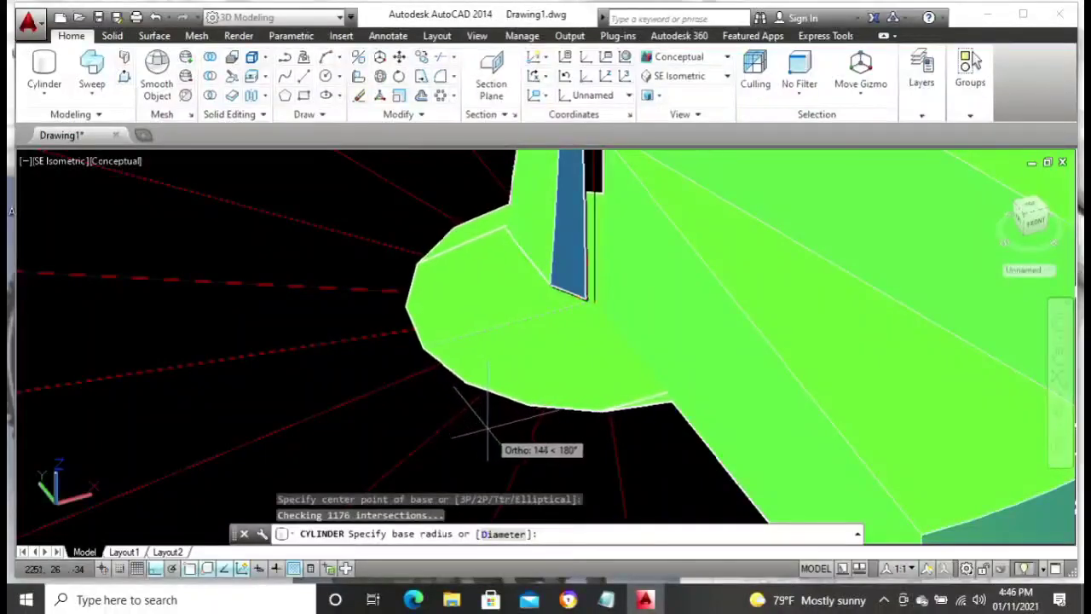
left_click(490, 333)
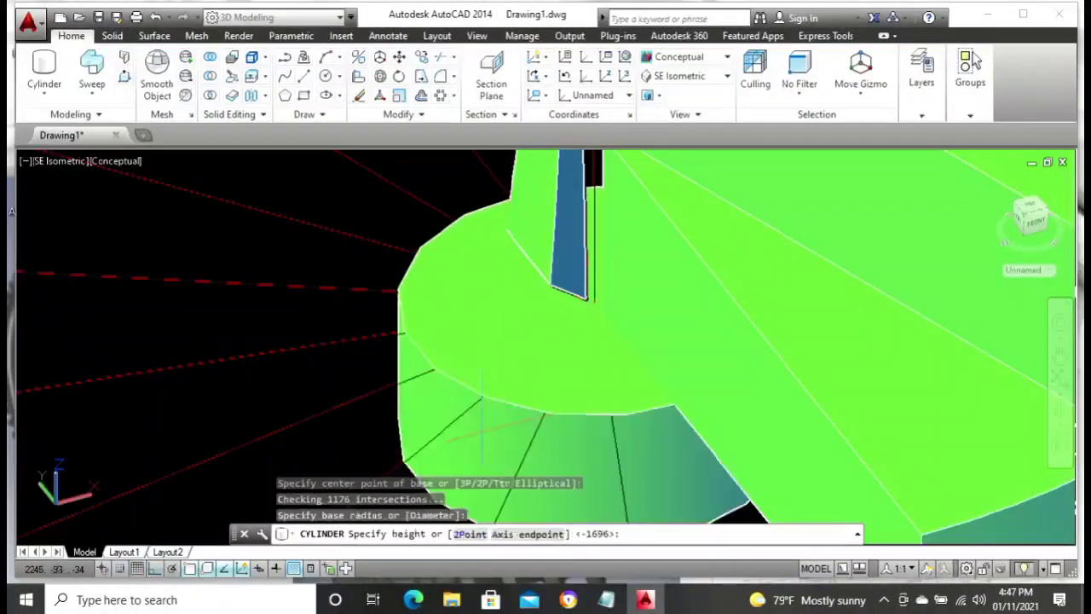
scroll(490, 332, "down", 5)
scroll(457, 239, "down", 5)
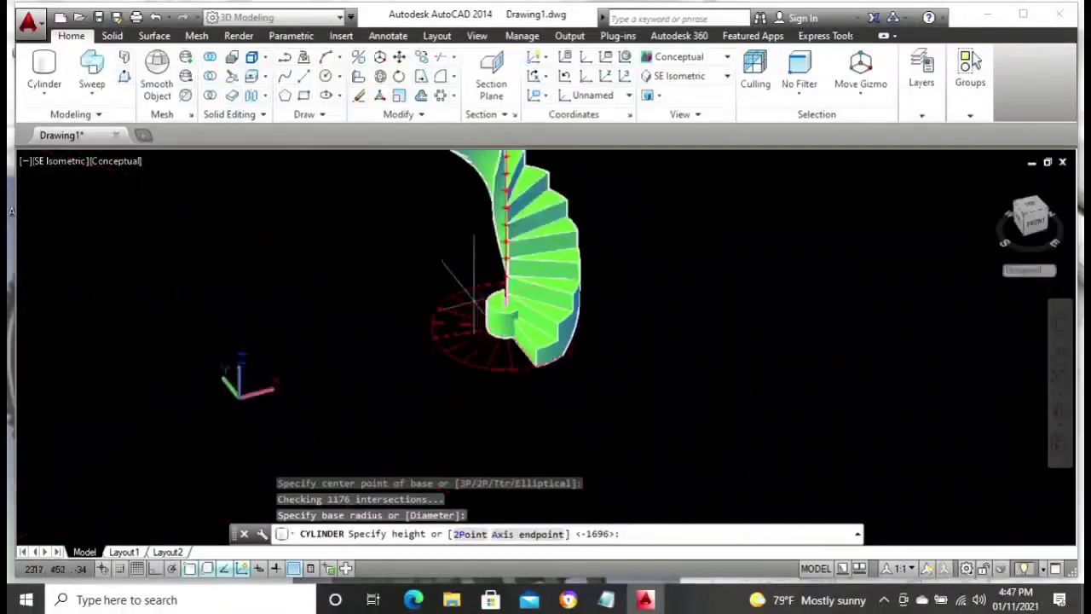
scroll(457, 228, "up", 6)
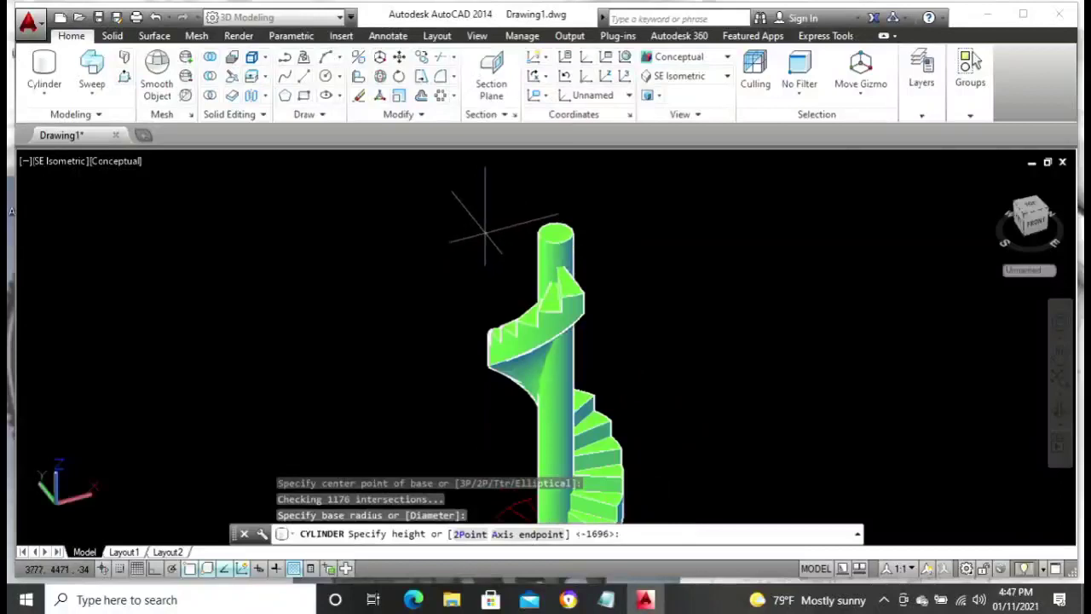
left_click(484, 232)
scroll(477, 205, "down", 3)
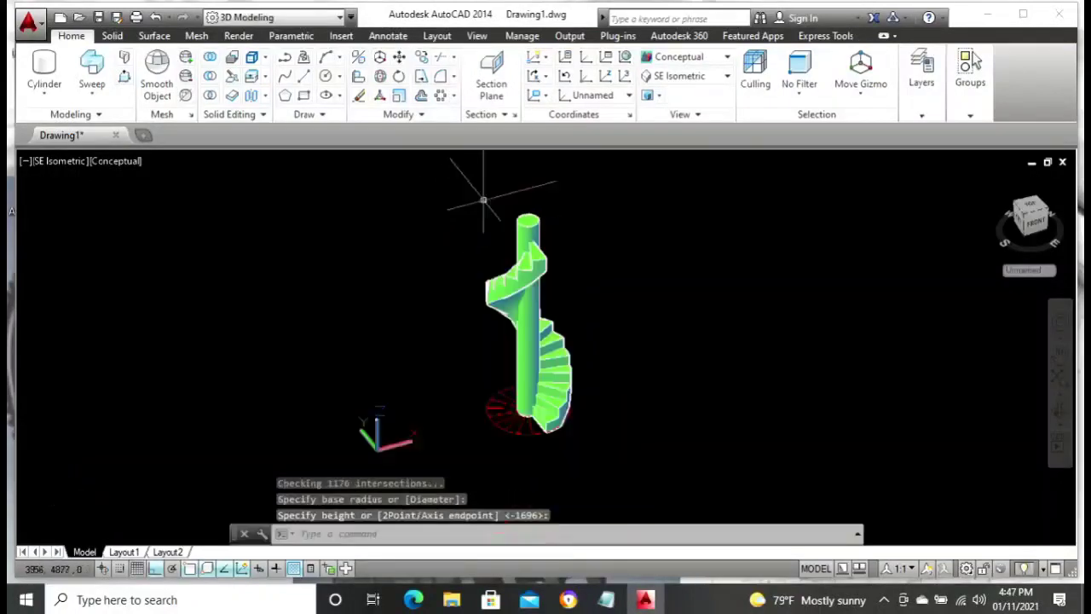
scroll(482, 204, "up", 1)
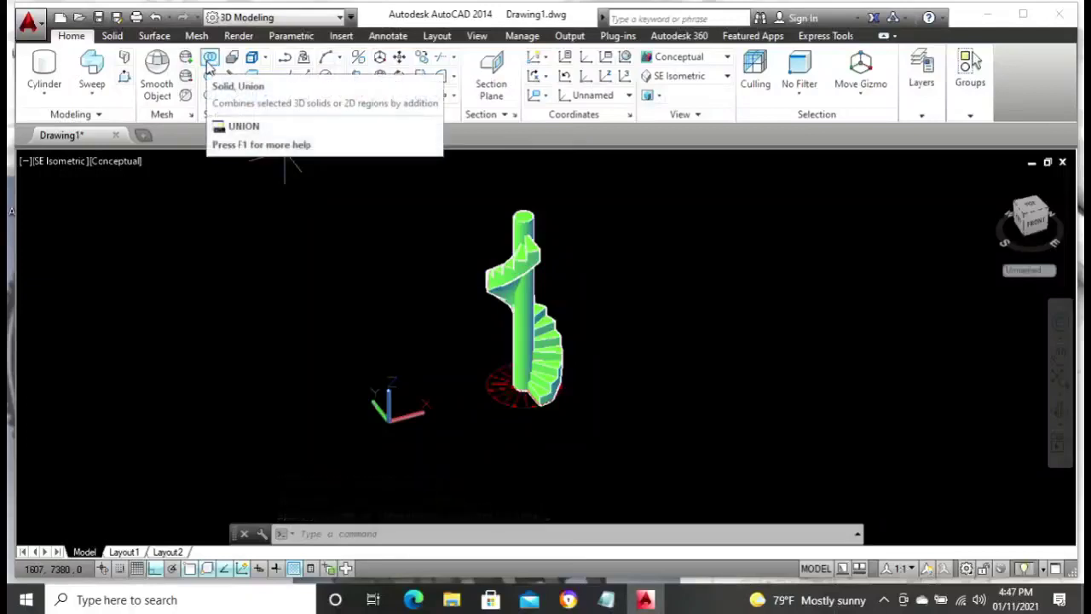
left_click(209, 78)
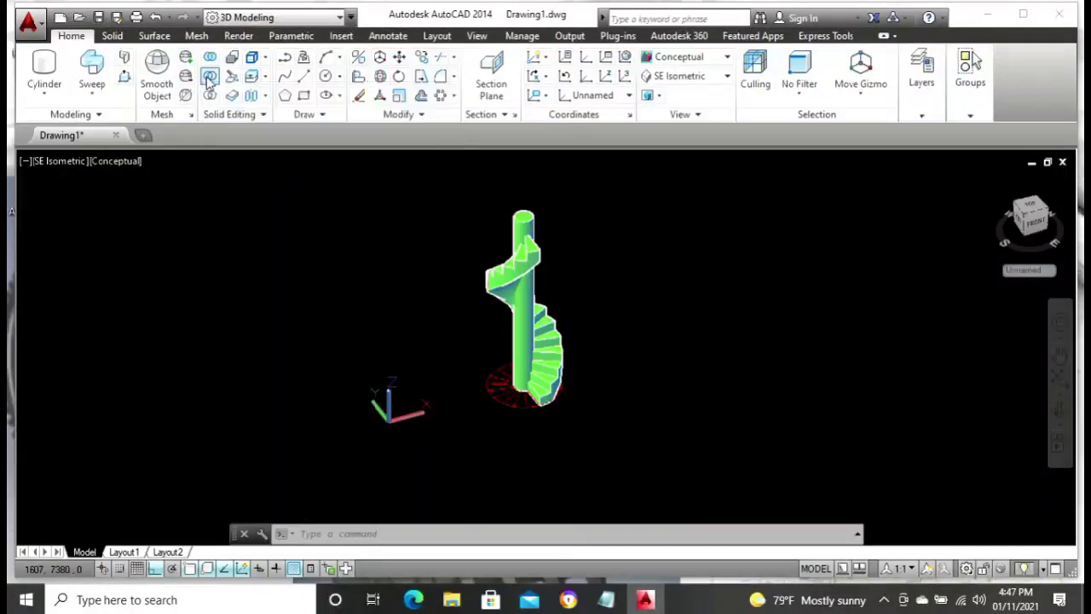
scroll(545, 261, "up", 3)
left_click(532, 247)
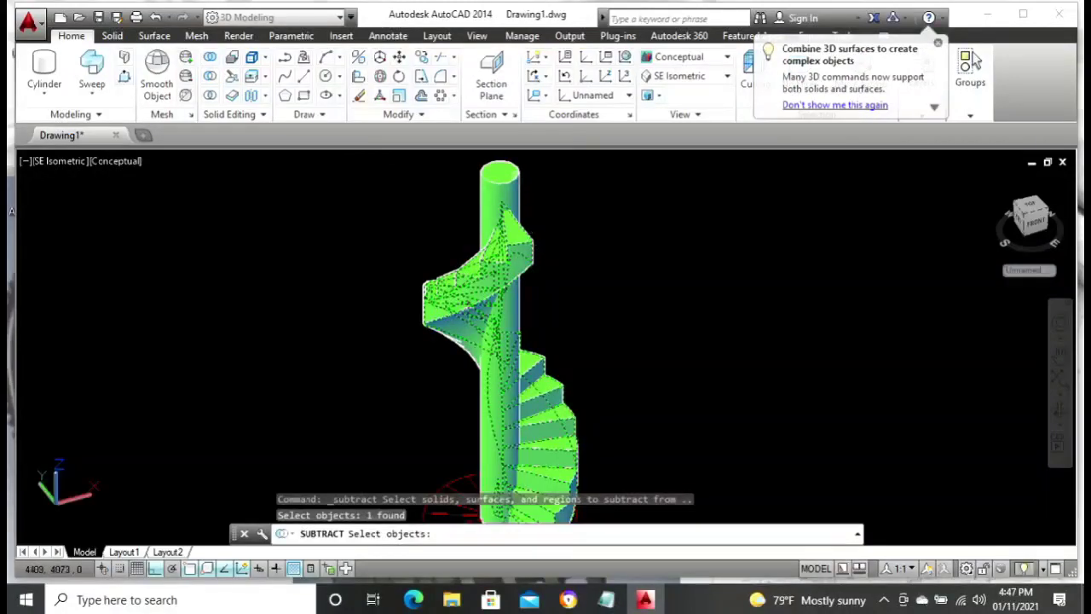
left_click(501, 205)
key("Return")
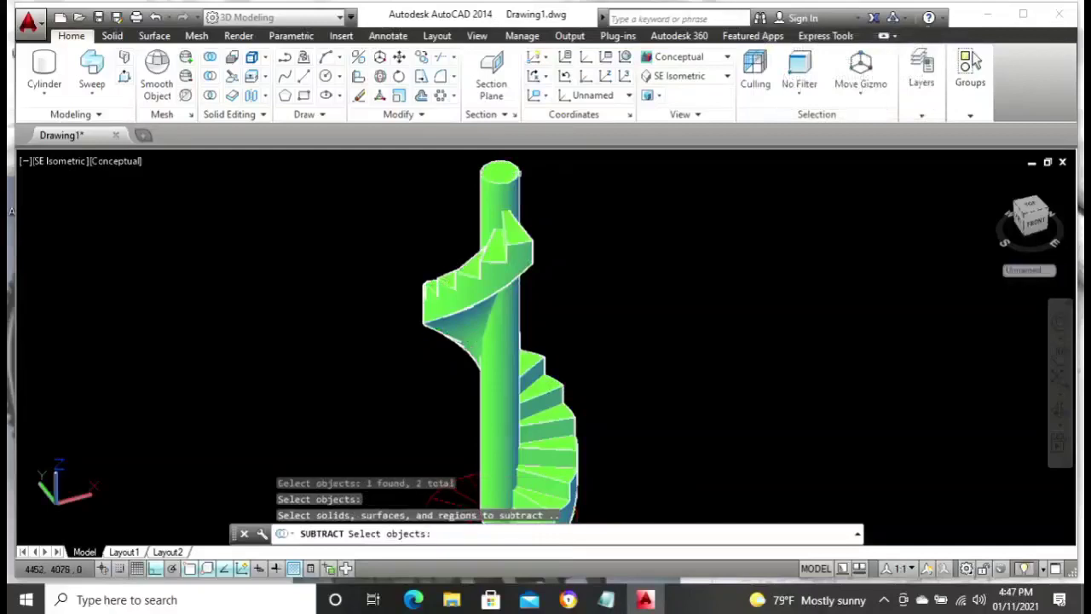
Subtract the central cylinder from the spiral staircase and check the opening along the staircase's axis
left_click(209, 78)
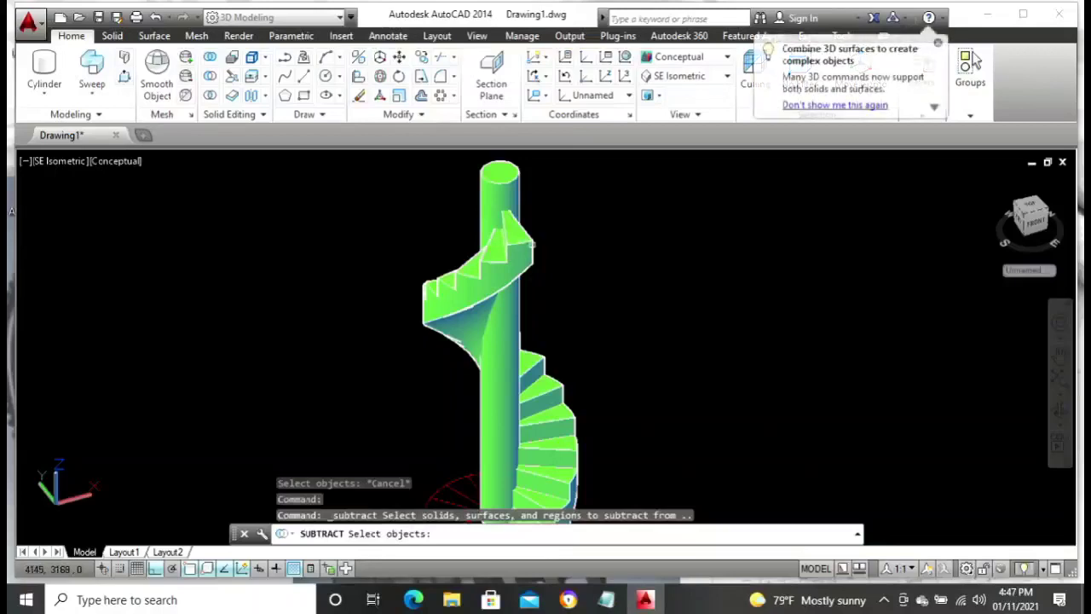
left_click(477, 282)
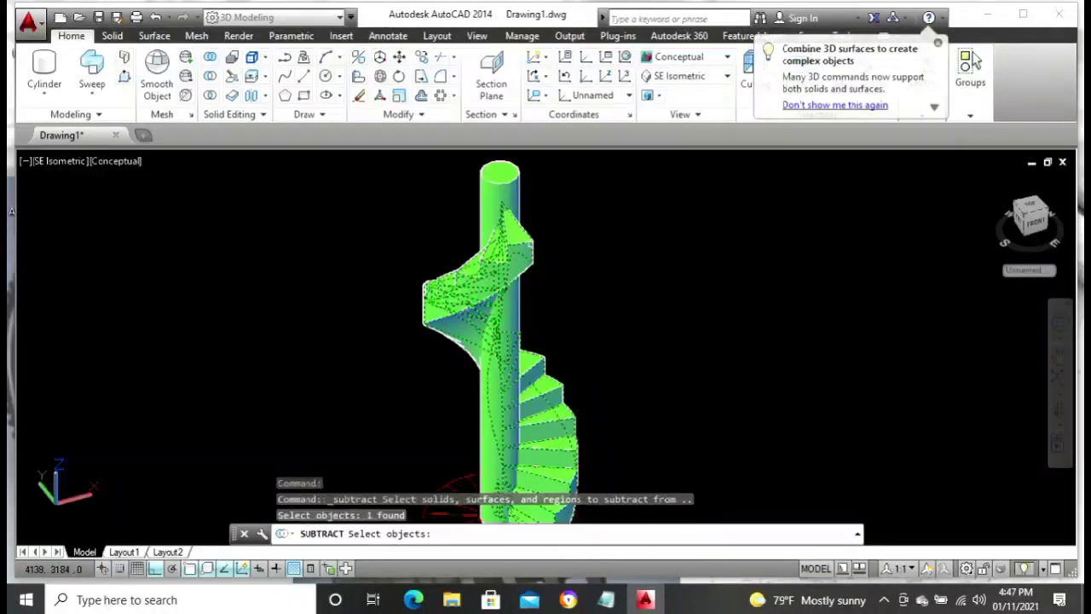
key("Return")
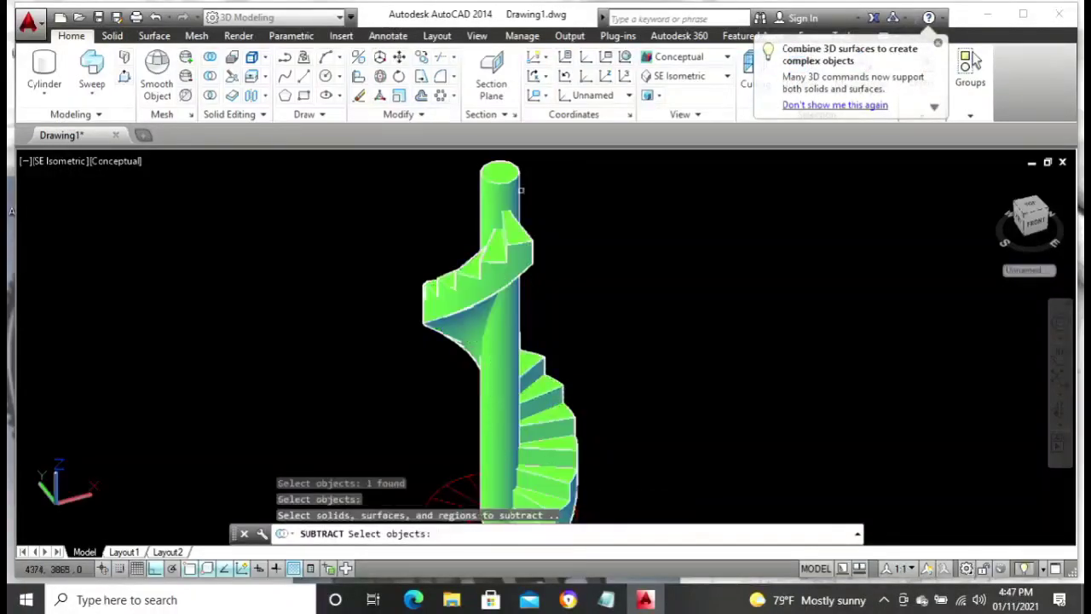
left_click(500, 358)
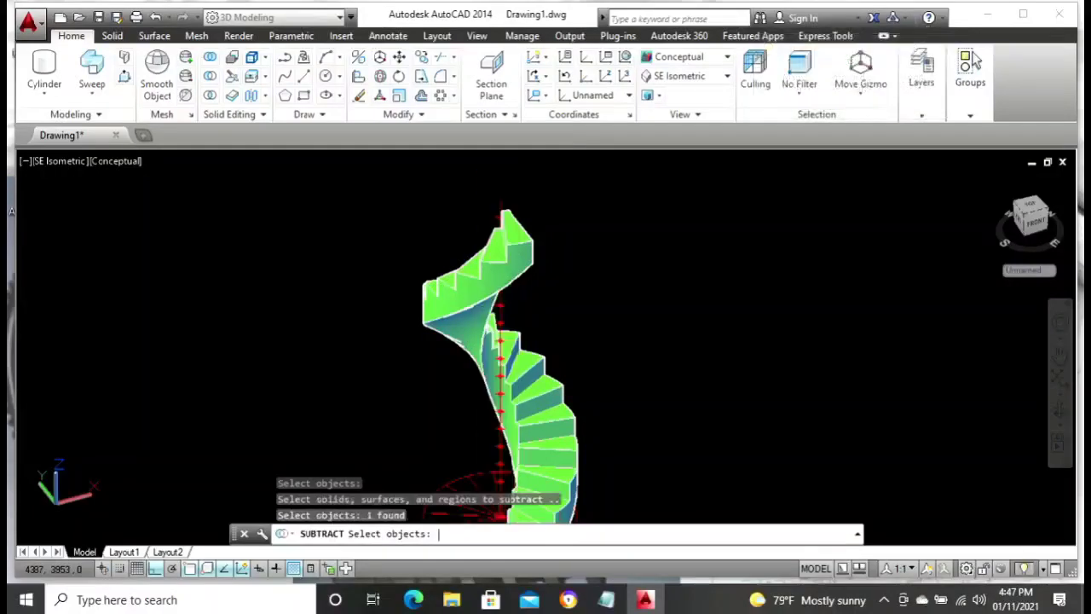
key("Return")
scroll(522, 231, "down", 4)
scroll(525, 287, "up", 5)
scroll(473, 346, "down", 4)
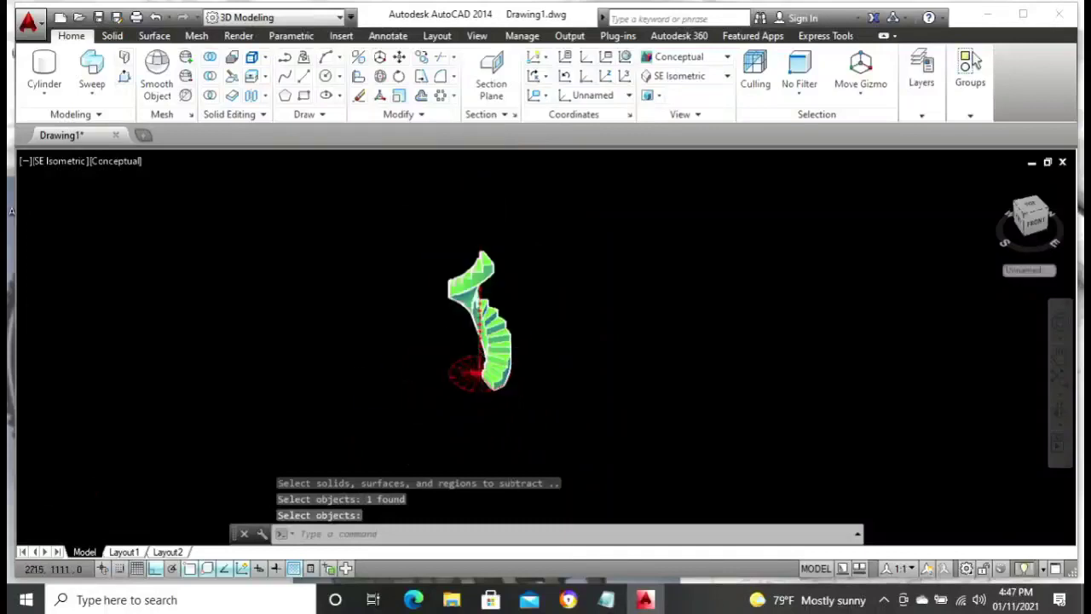
scroll(467, 341, "up", 3)
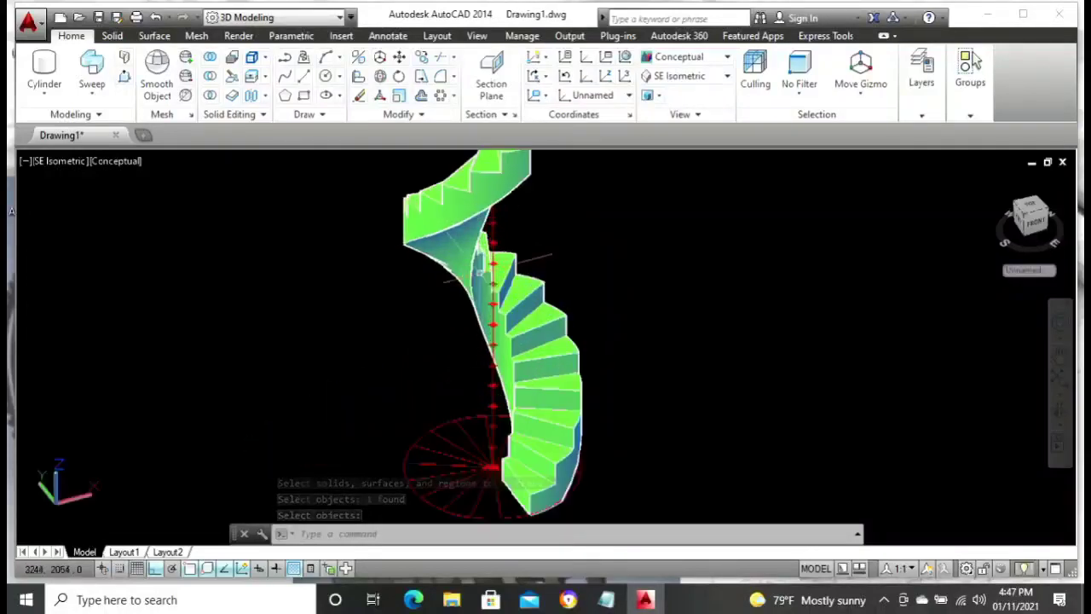
scroll(499, 295, "down", 1)
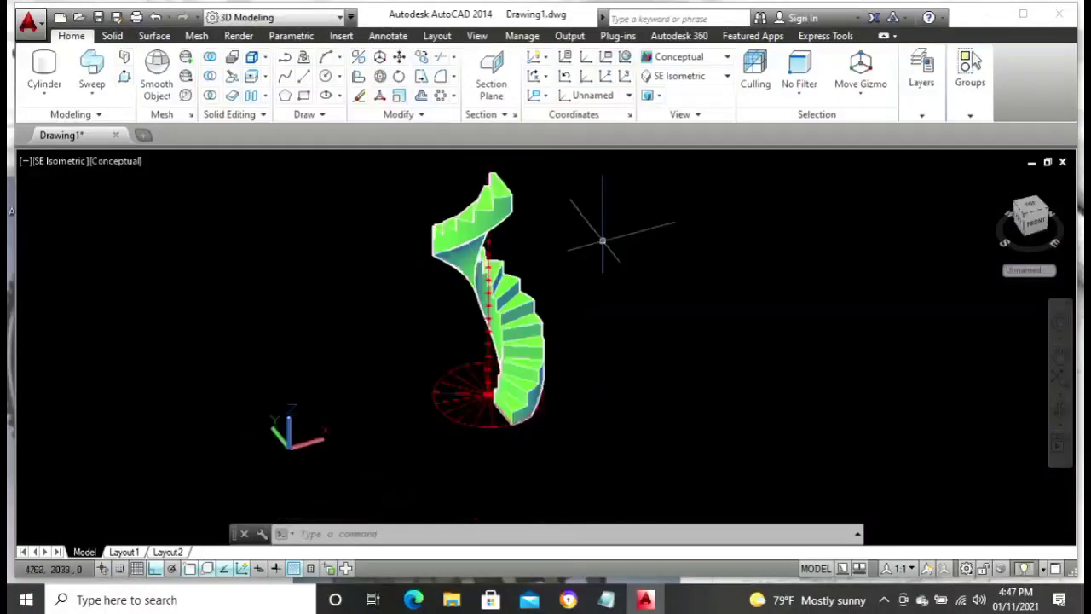
Turn off the stair and line layers
left_click(920, 120)
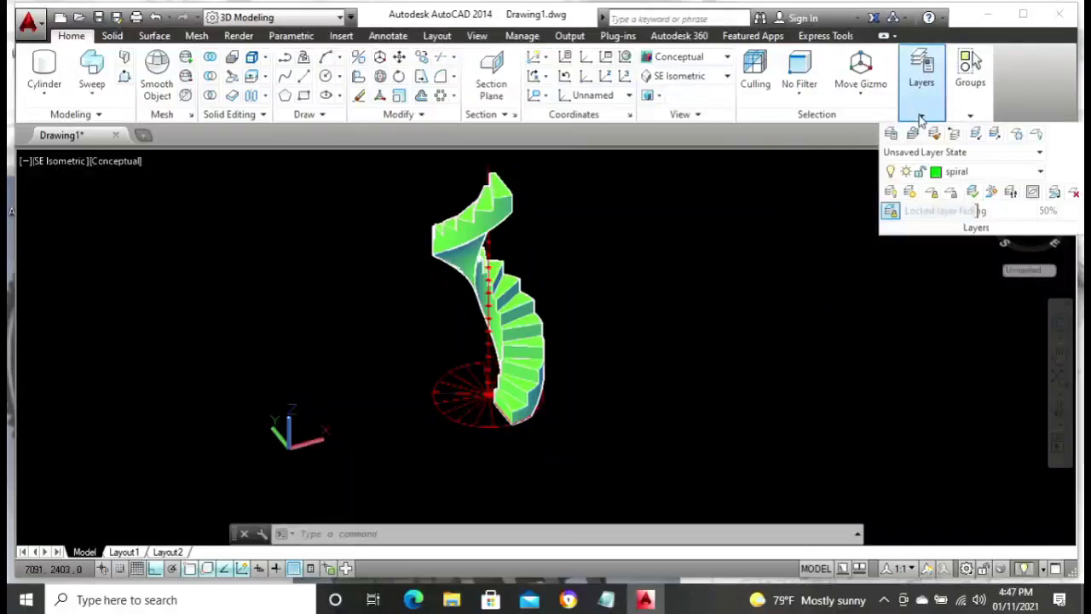
left_click(994, 174)
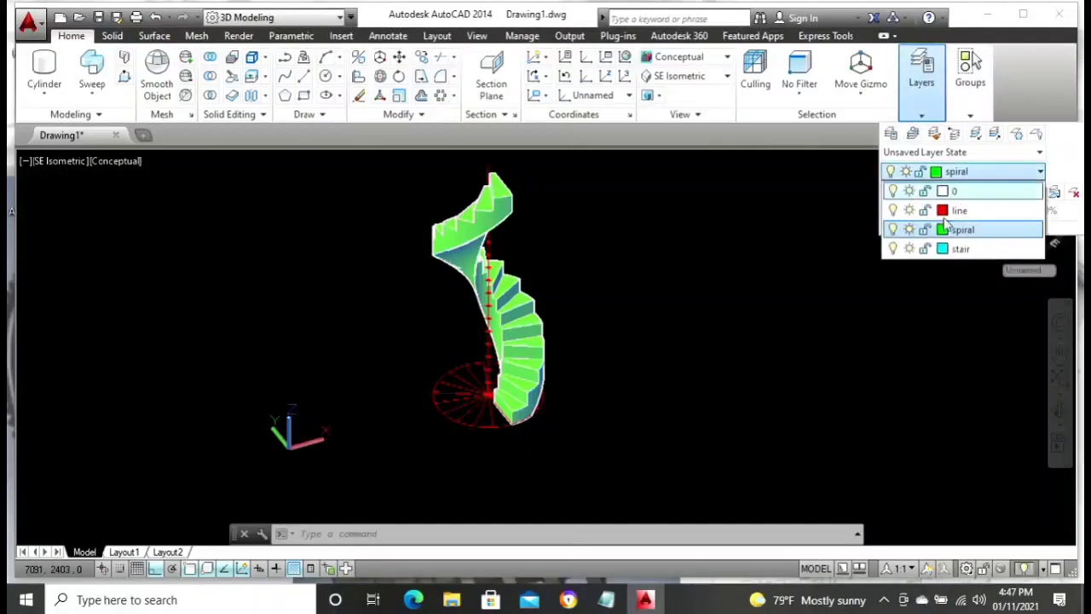
left_click(893, 249)
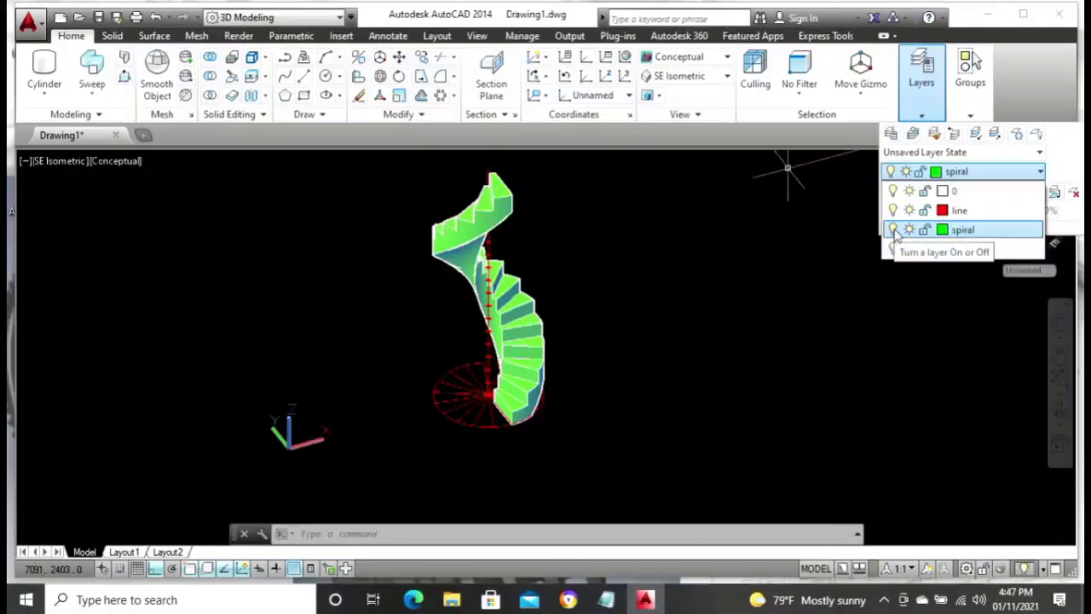
left_click(892, 212)
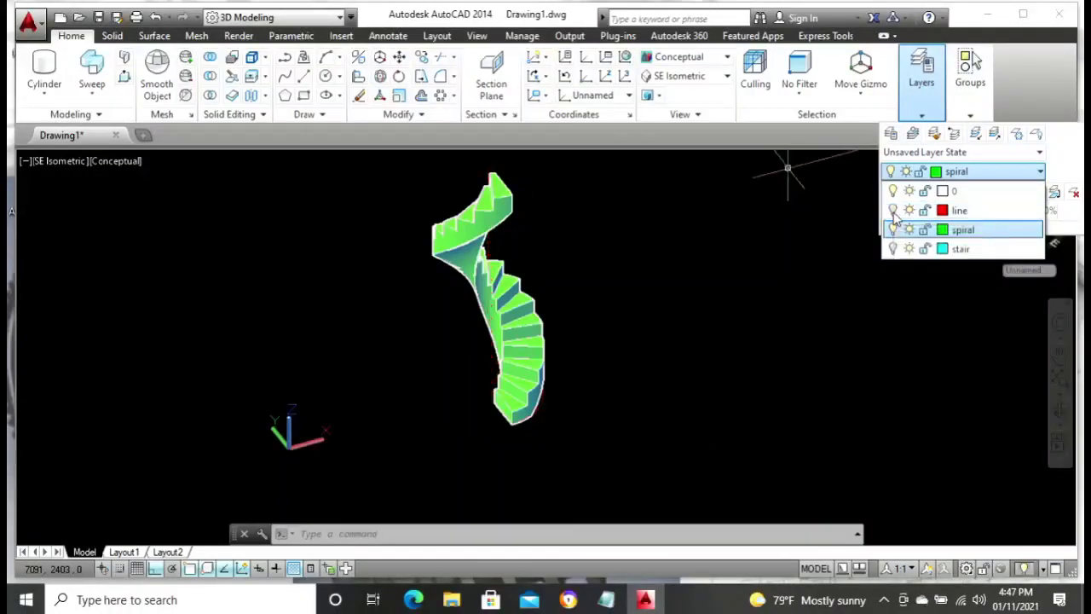
Show the staircase in the SE Isometric view, then orbit toward its front to examine the treads and curved underside
left_click(648, 235)
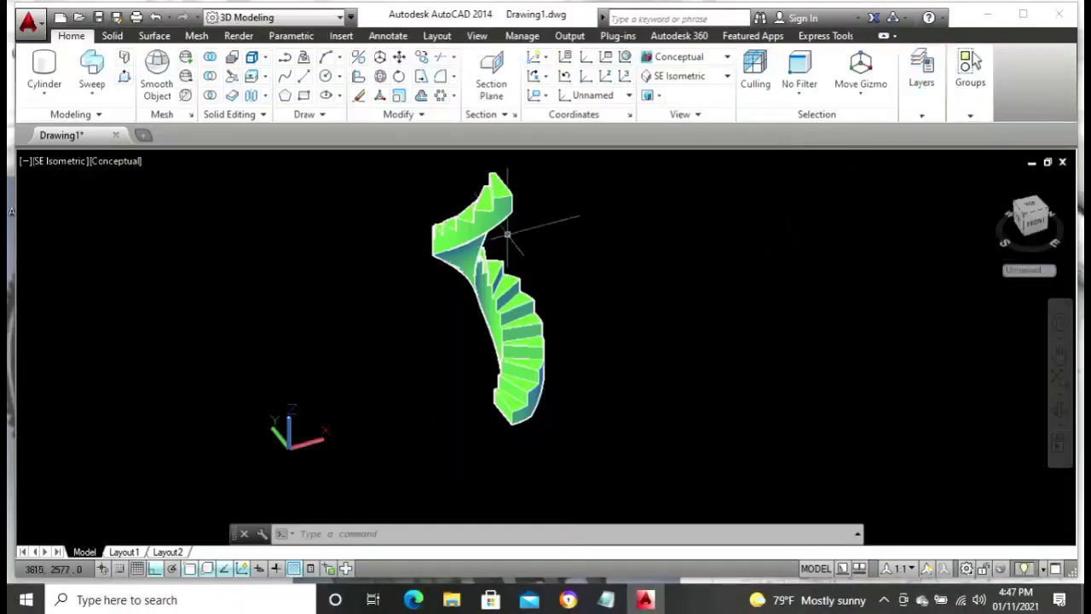
scroll(476, 204, "up", 5)
scroll(476, 205, "down", 5)
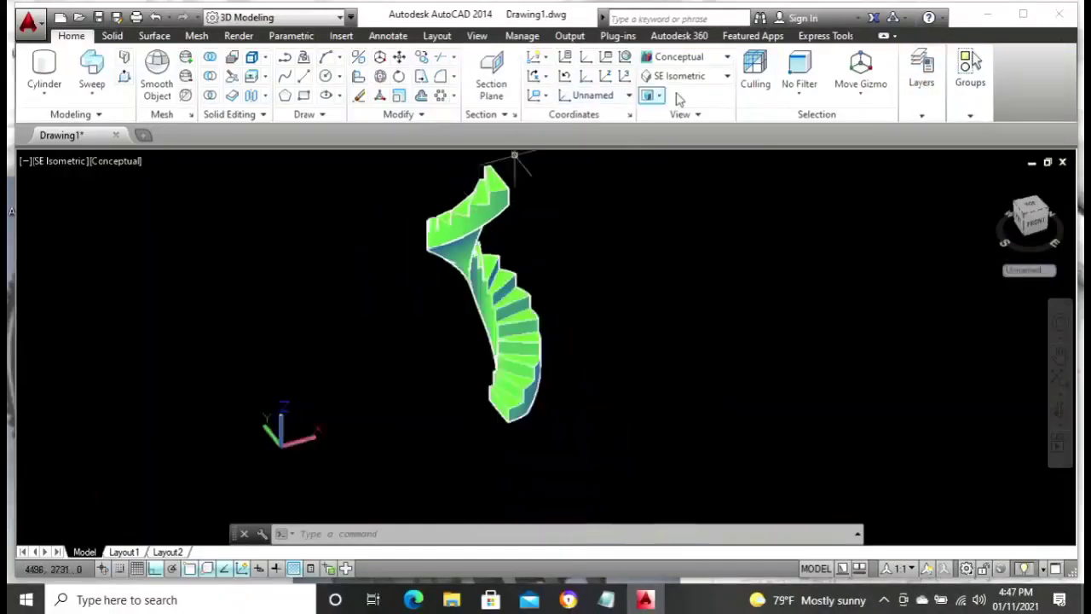
left_click(714, 81)
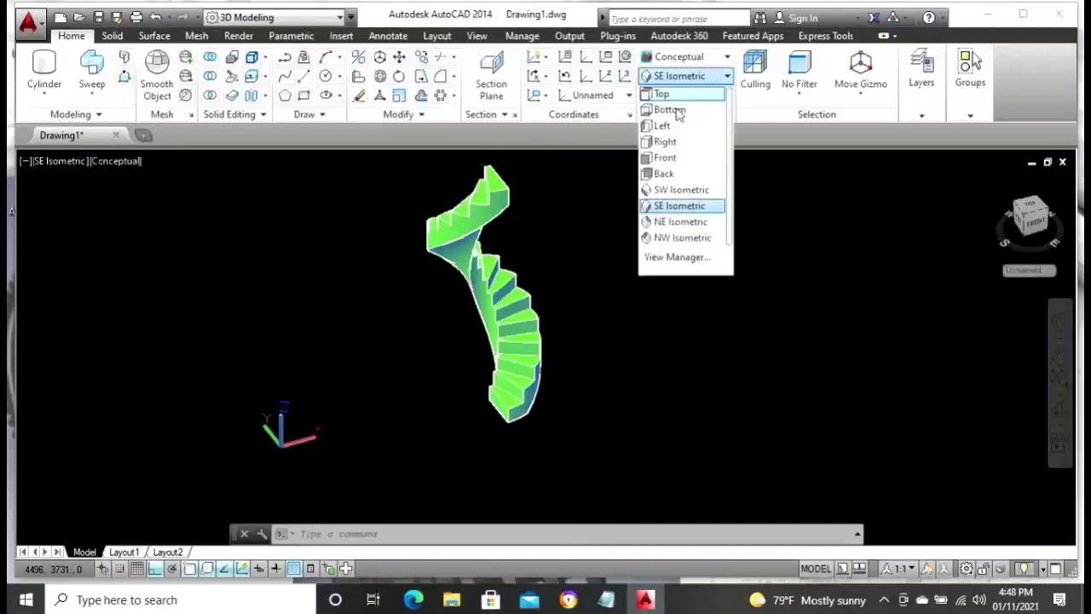
left_click(668, 210)
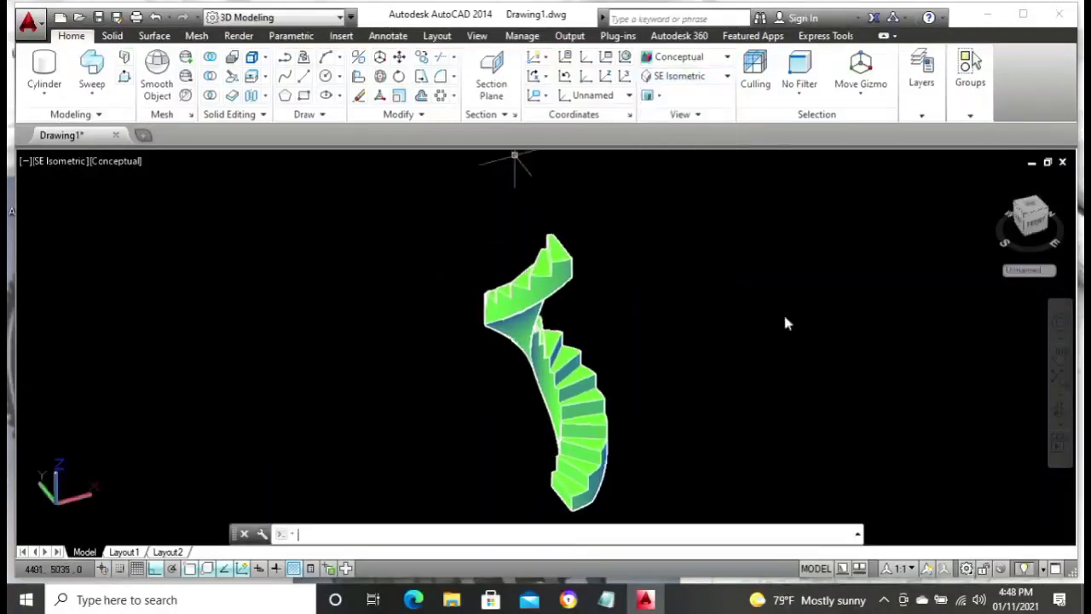
left_click(1061, 411)
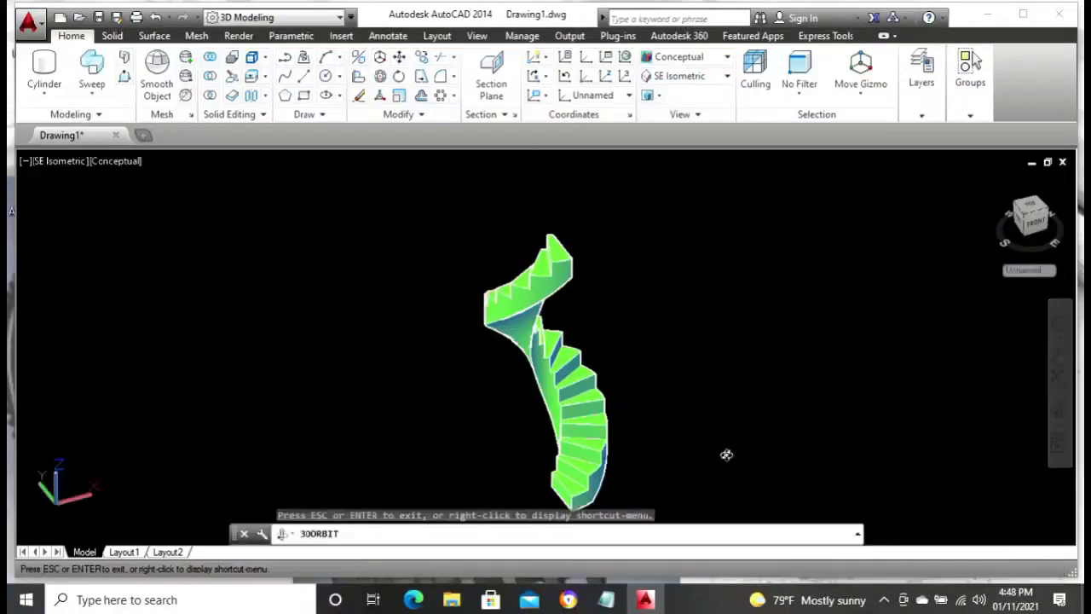
left_click_drag(648, 479, 578, 471)
scroll(368, 483, "up", 4)
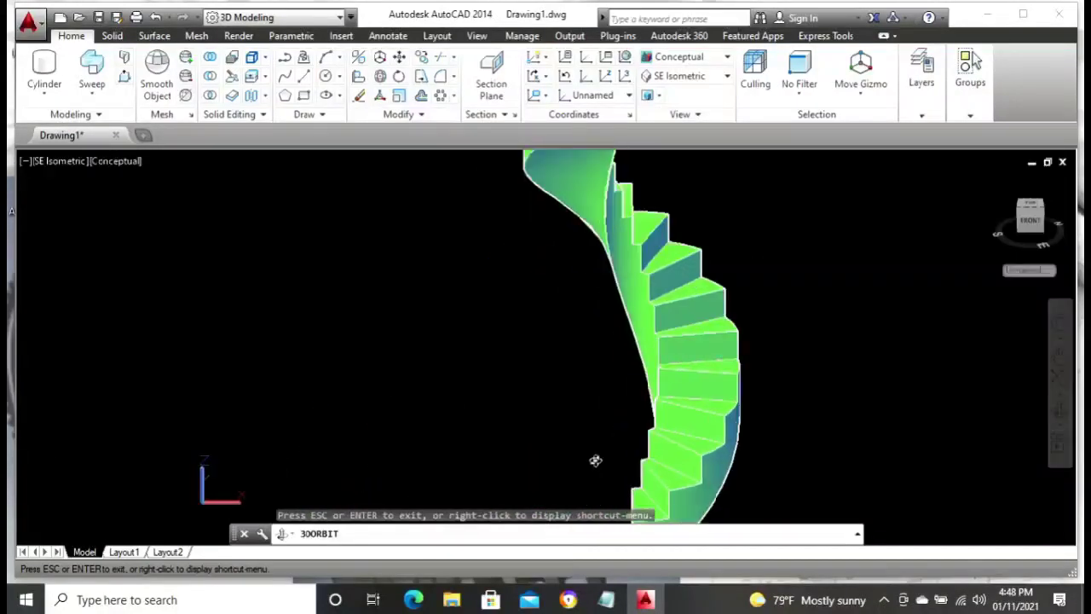
scroll(415, 380, "down", 3)
right_click(417, 375)
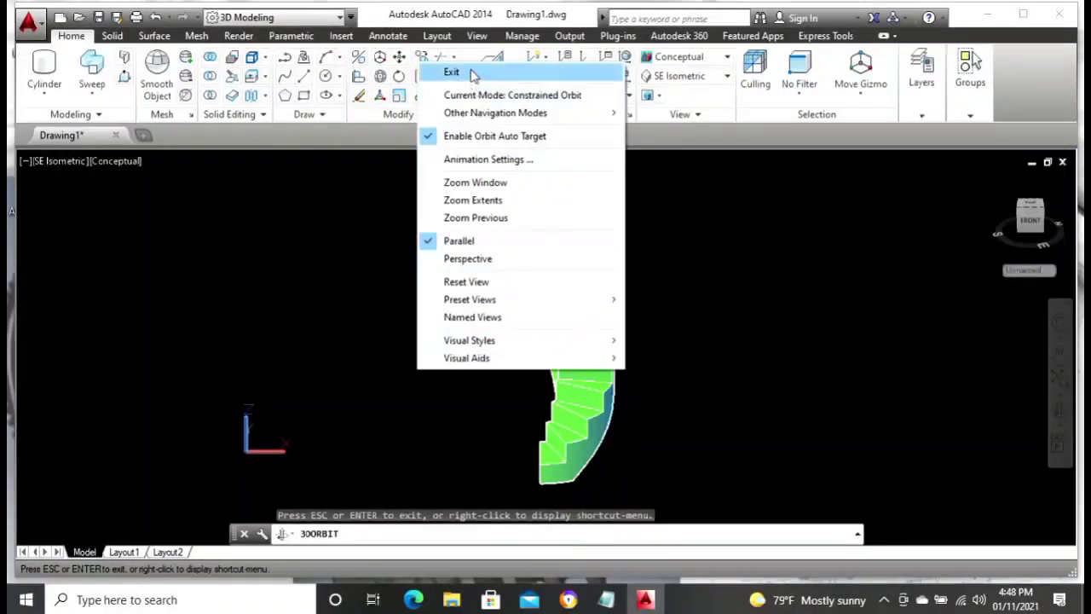
left_click(474, 75)
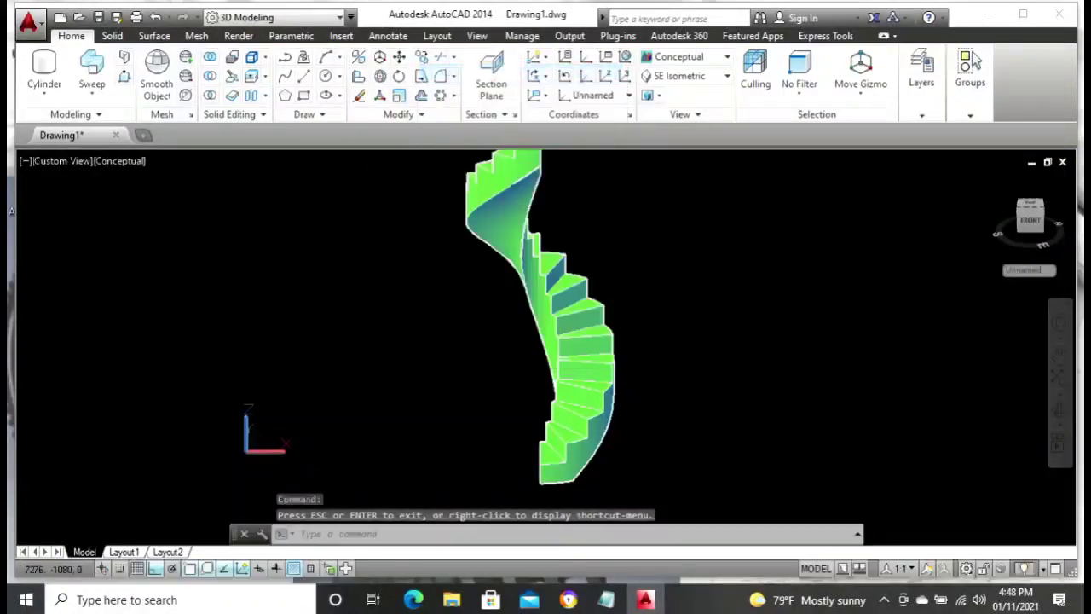
Turn Ortho off and move the UCS origin farther away from the staircase, beyond its lower end
left_click(246, 452)
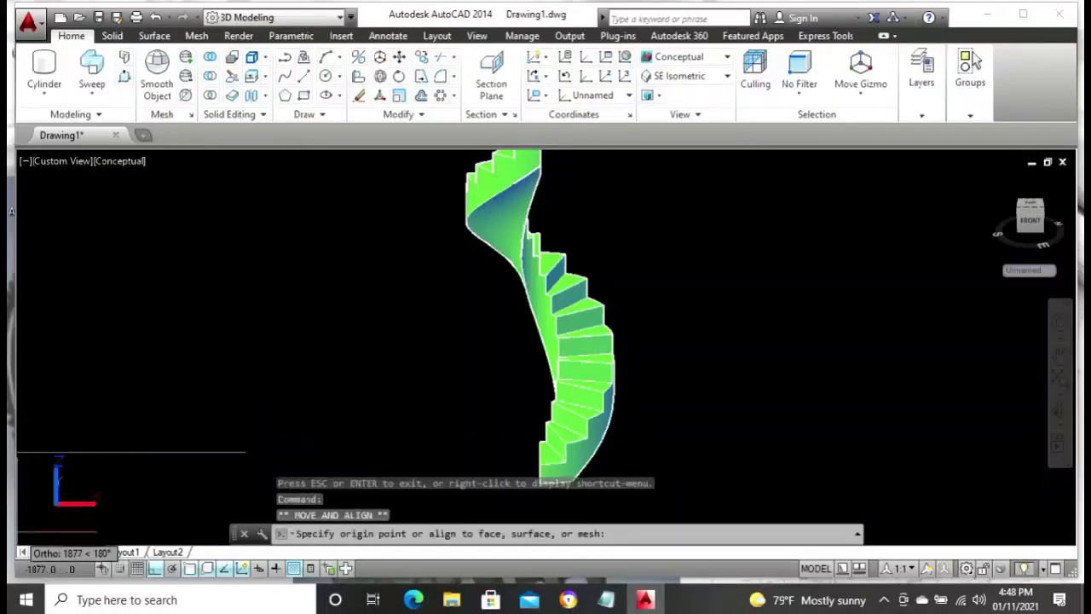
left_click(153, 569)
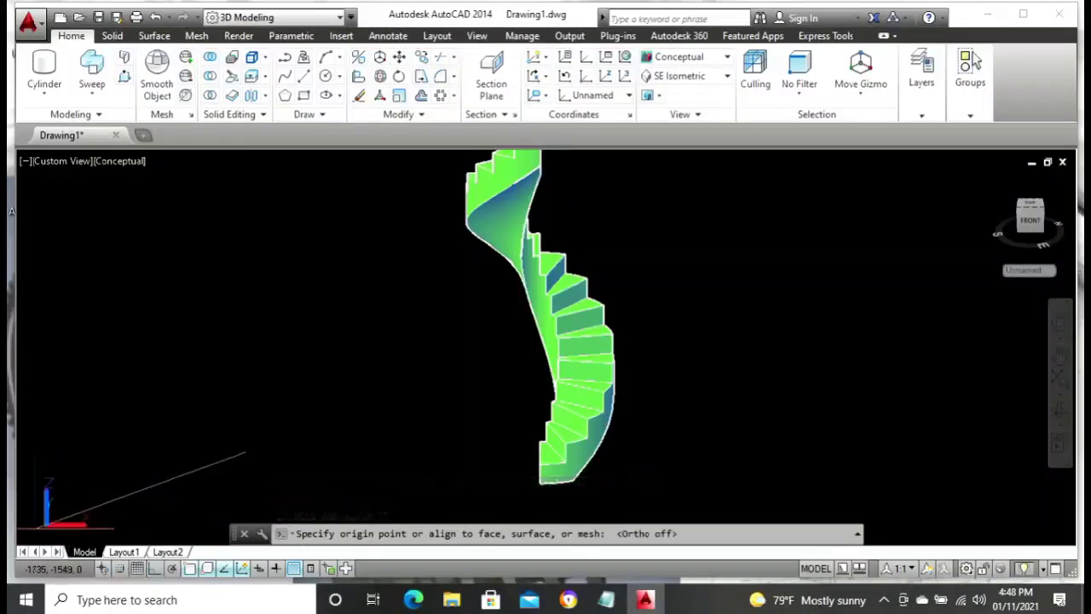
left_click(28, 533)
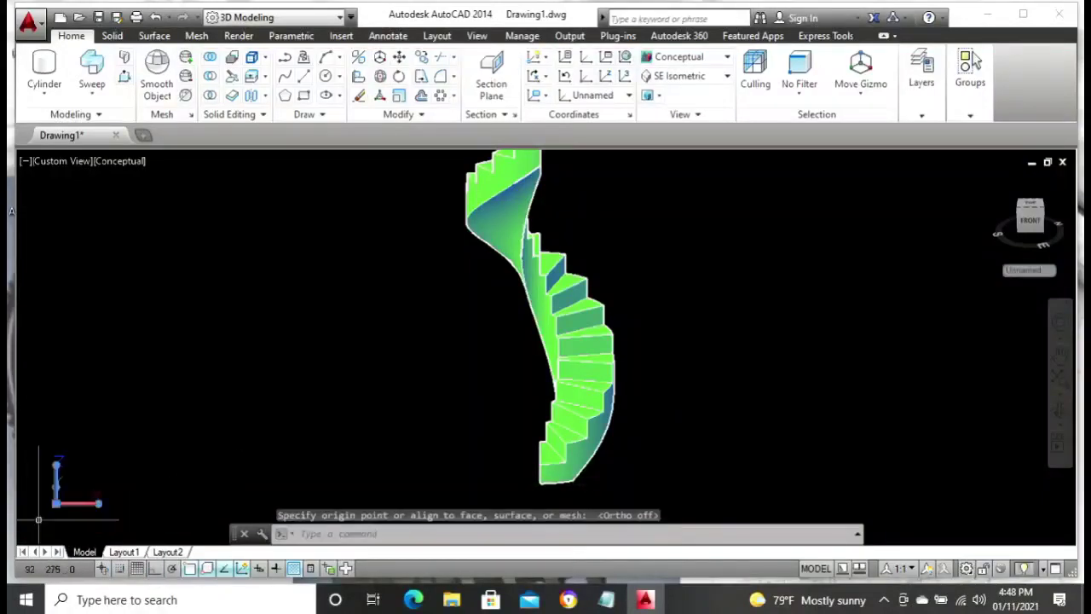
left_click(56, 507)
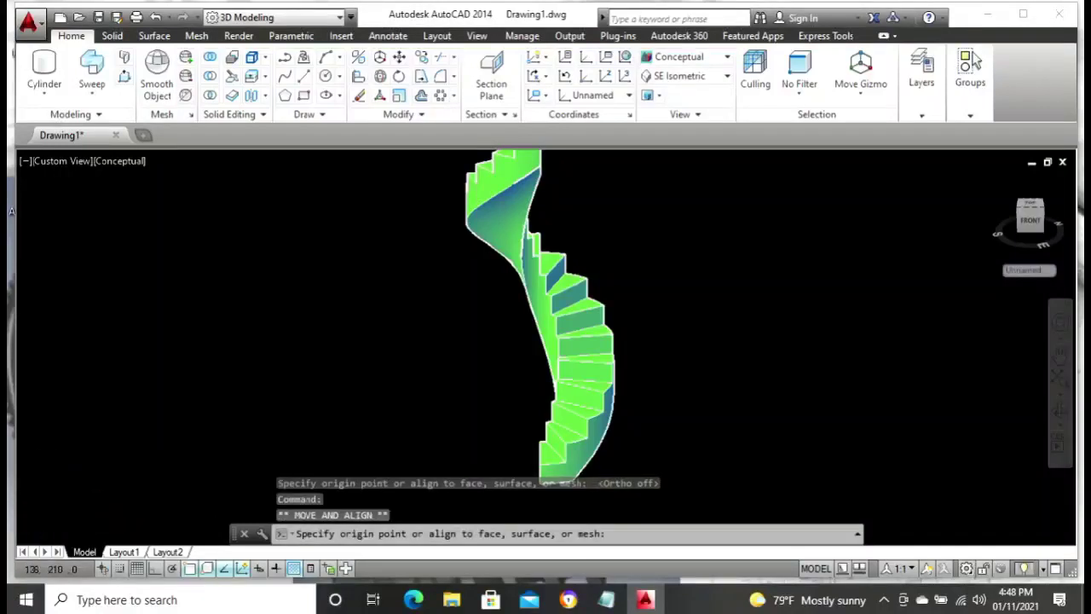
left_click(45, 520)
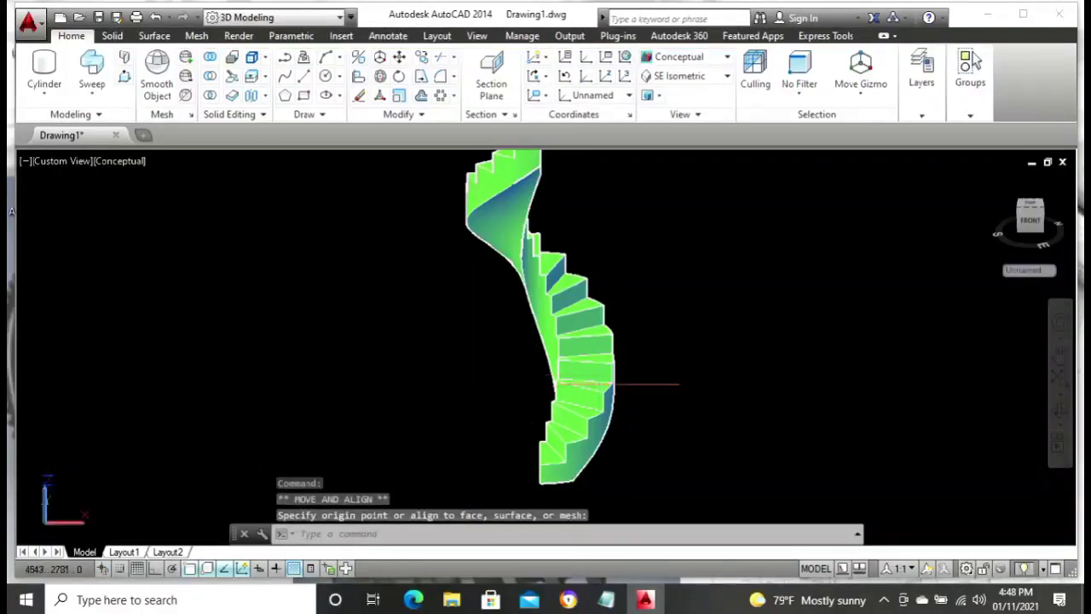
key("Escape")
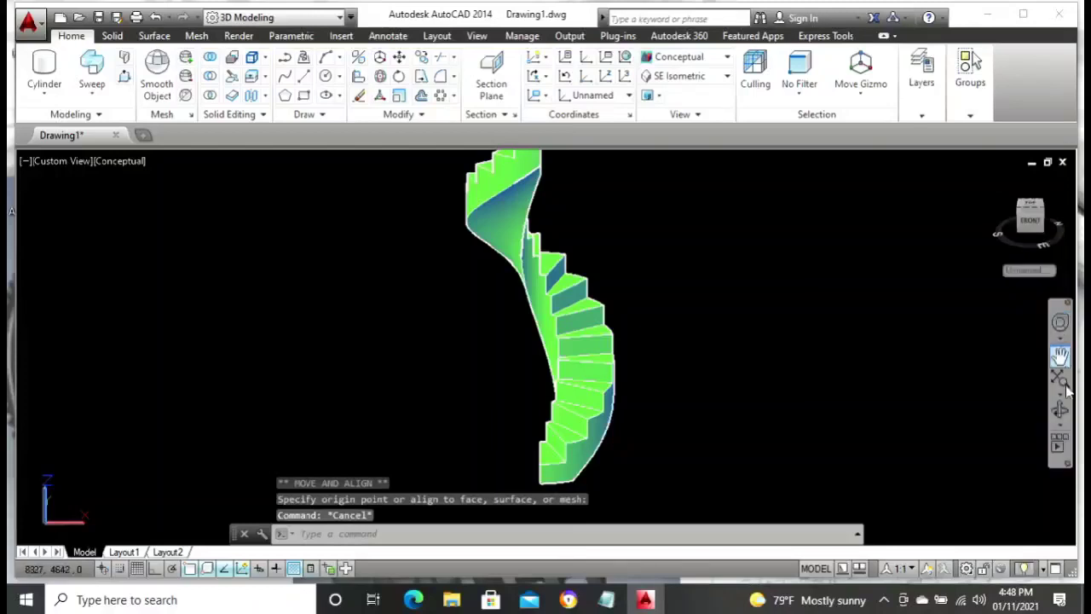
Orbit the staircase to inspect it from a lower side angle and return to the SE Isometric view
left_click(1059, 410)
left_click_drag(707, 378, 603, 166)
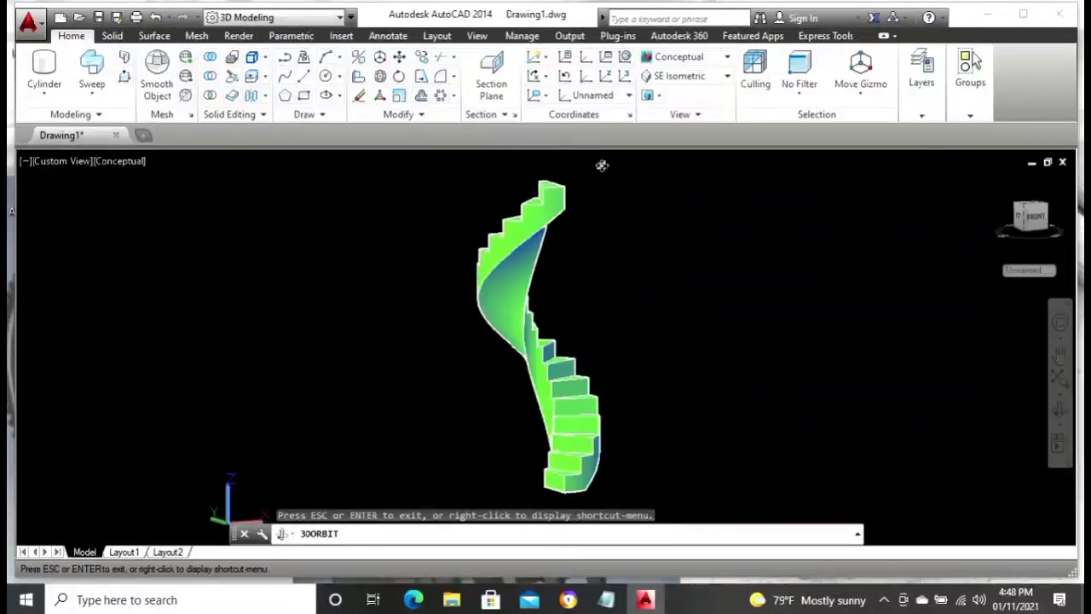
left_click(720, 79)
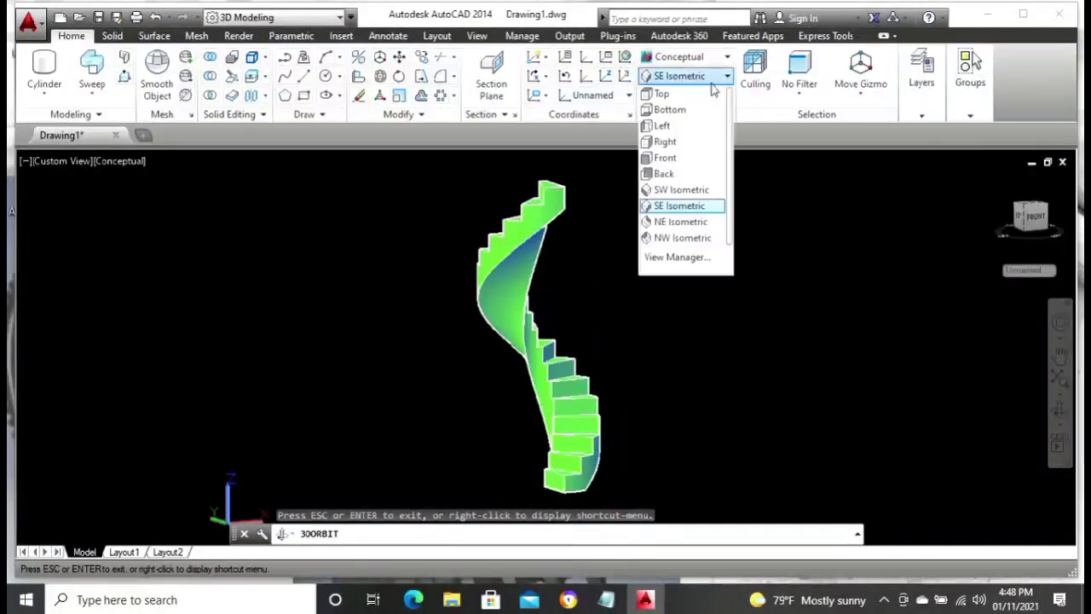
left_click(679, 207)
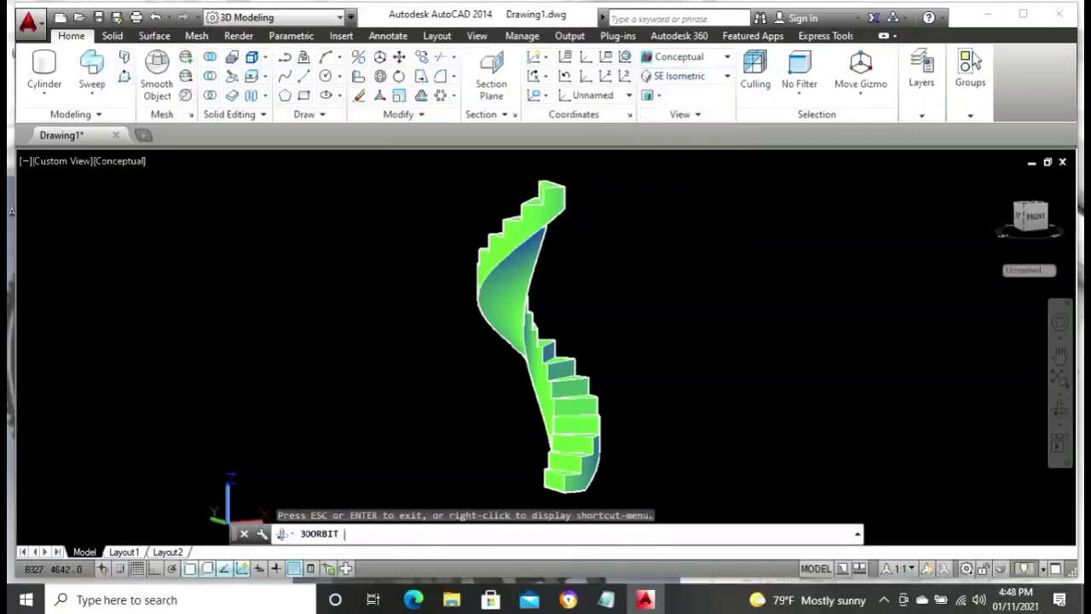